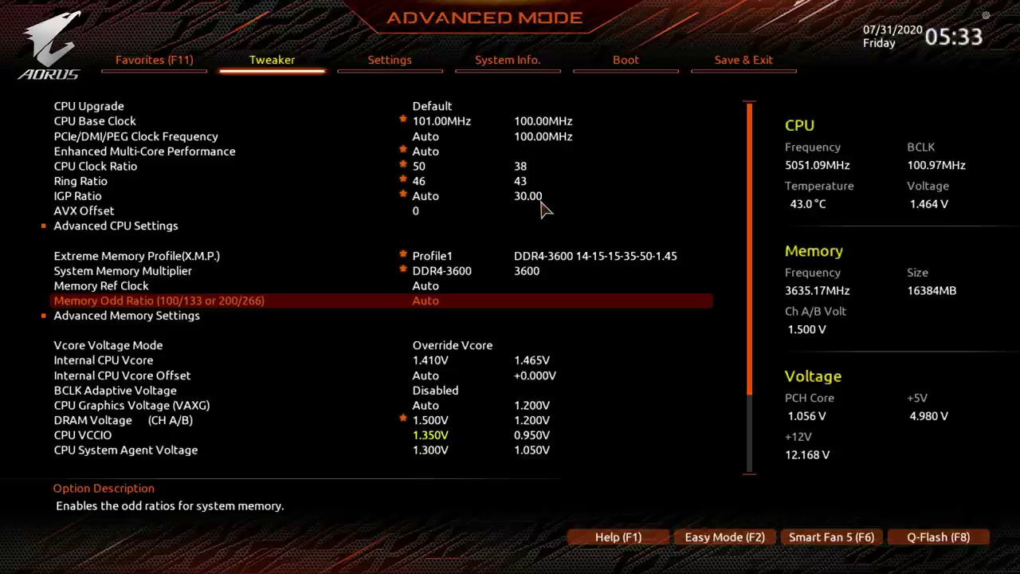
- Check the current memory channel timings in the advanced memory settings and return to the main Tweaker settings
{"action": "key", "text": "Down"}
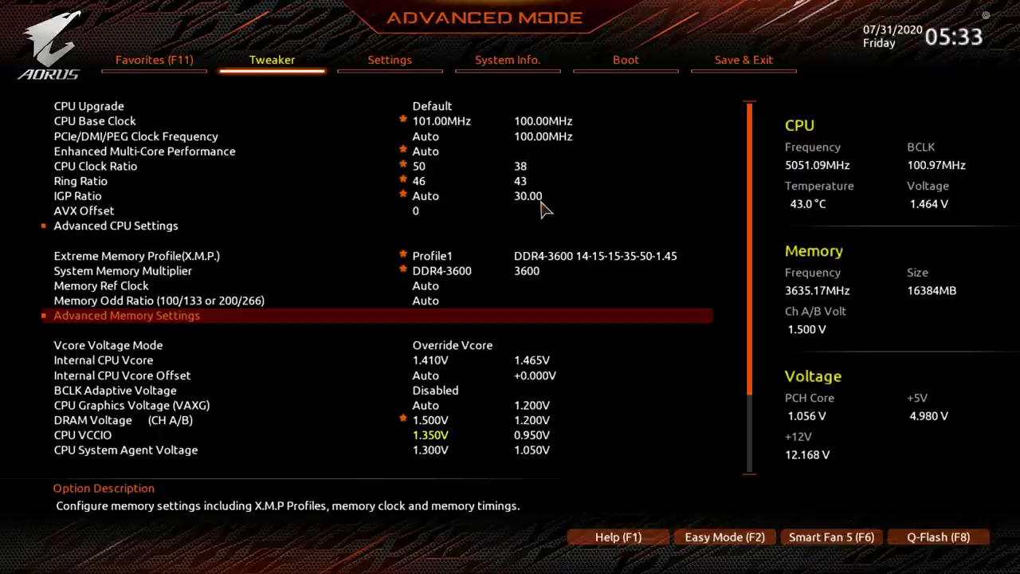
{"action": "key", "text": "Return"}
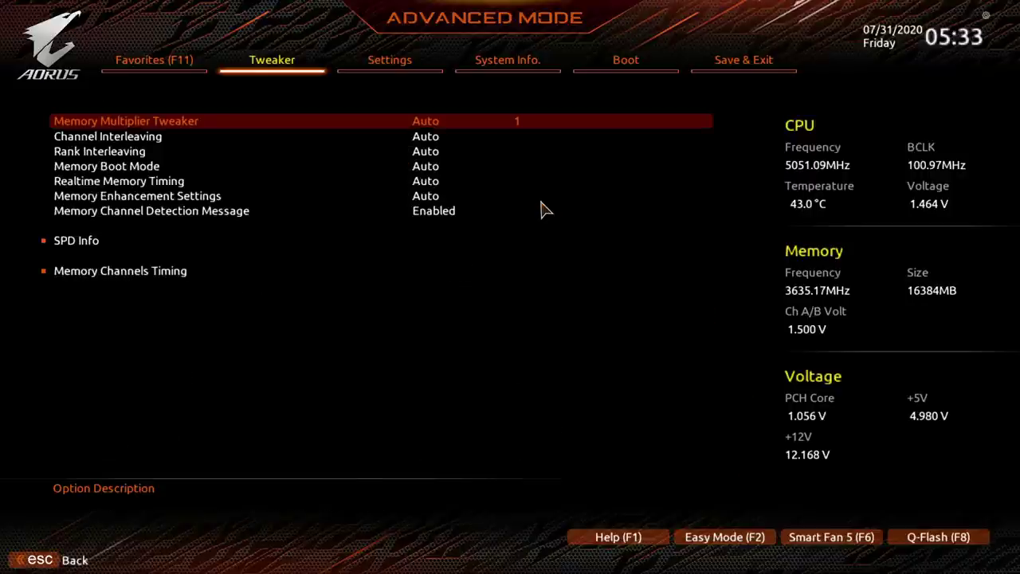
{"action": "key", "text": "Up"}
{"action": "key", "text": "Return"}
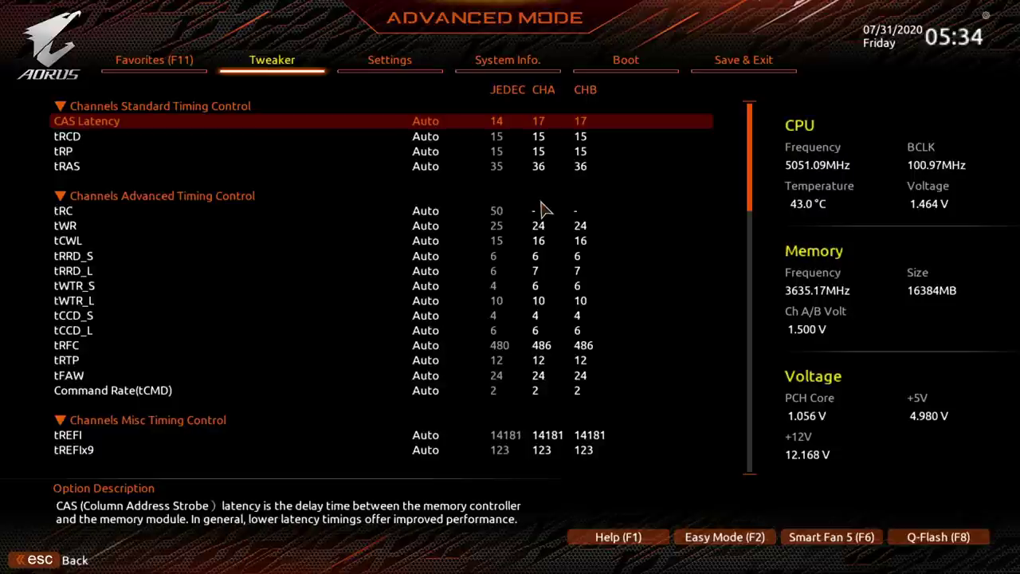
{"action": "key", "text": "Escape"}
{"action": "key", "text": "Escape"}
- Quit the BIOS setup without saving and boot to the Windows desktop
{"action": "key", "text": "Escape"}
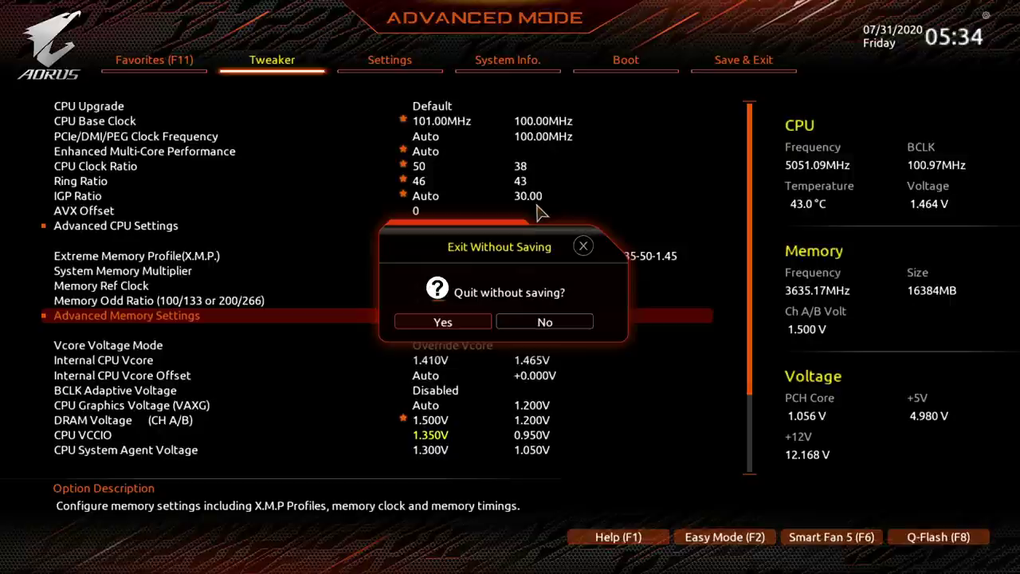
{"action": "key", "text": "Return"}
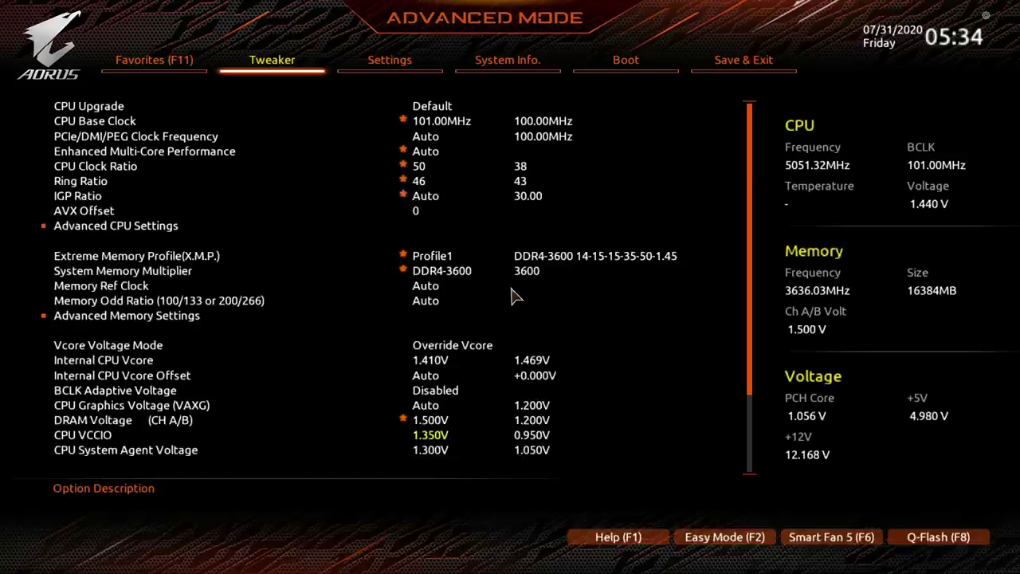
{"action": "key", "text": "Escape"}
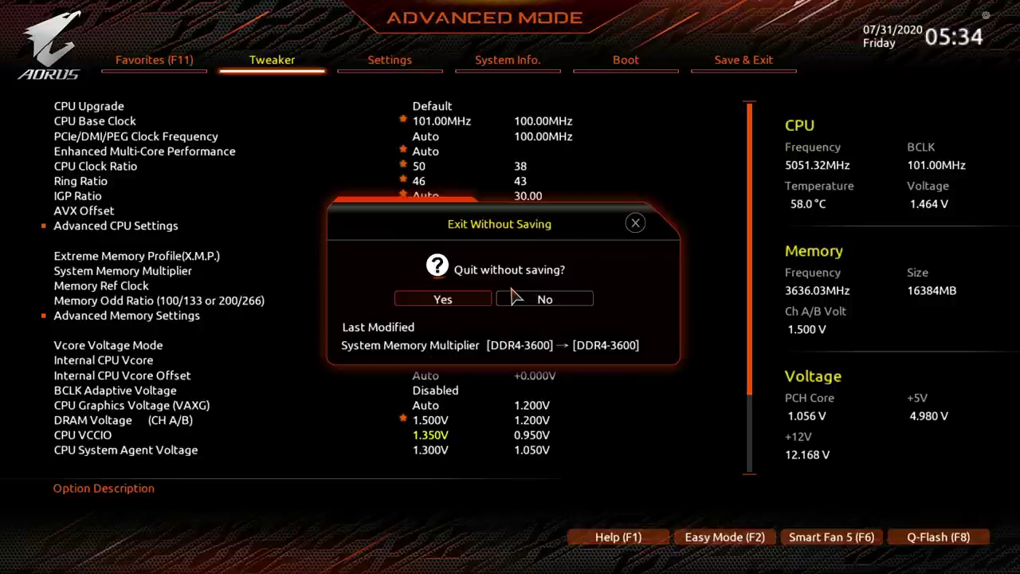
{"action": "key", "text": "Return"}
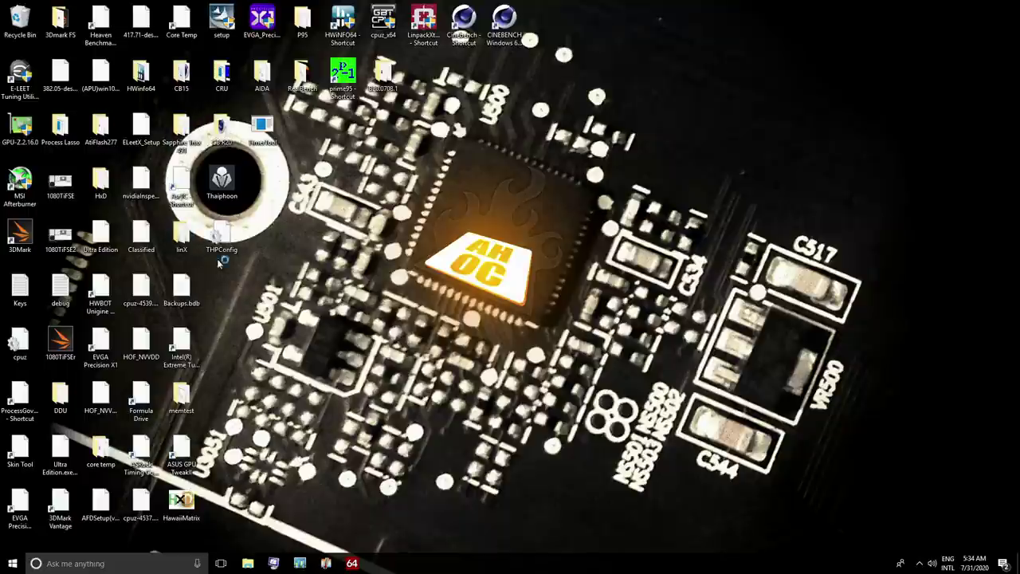
- Move the ASRock Timing Configurator shortcut beside Thaiphoon, and use the program to check the CAS# Latency
{"action": "left_click_drag", "start_coordinate": [181, 181], "coordinate": [265, 174]}
{"action": "double_click", "coordinate": [268, 171]}
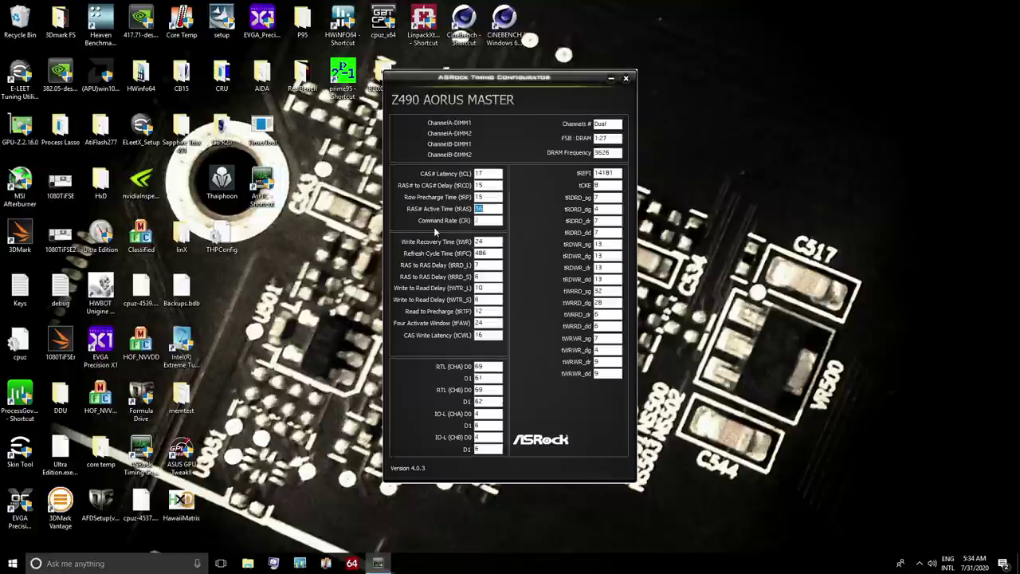
{"action": "left_click", "coordinate": [489, 173]}
{"action": "double_click", "coordinate": [489, 173]}
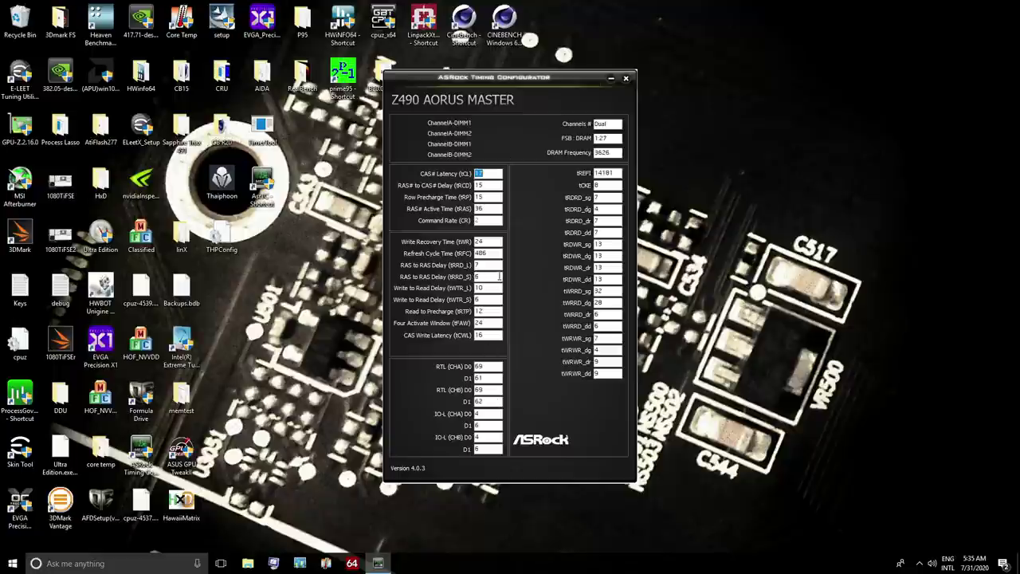
{"action": "left_click", "coordinate": [626, 79]}
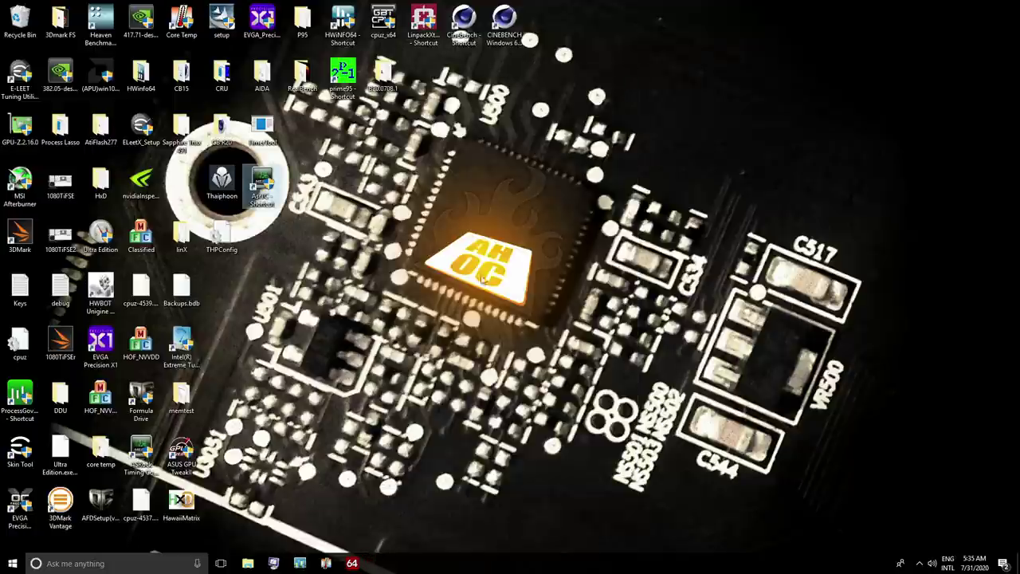
- Restart the computer from Windows and enter the BIOS setup during boot
{"action": "left_click", "coordinate": [11, 563]}
{"action": "left_click", "coordinate": [21, 546]}
{"action": "left_click", "coordinate": [22, 512]}
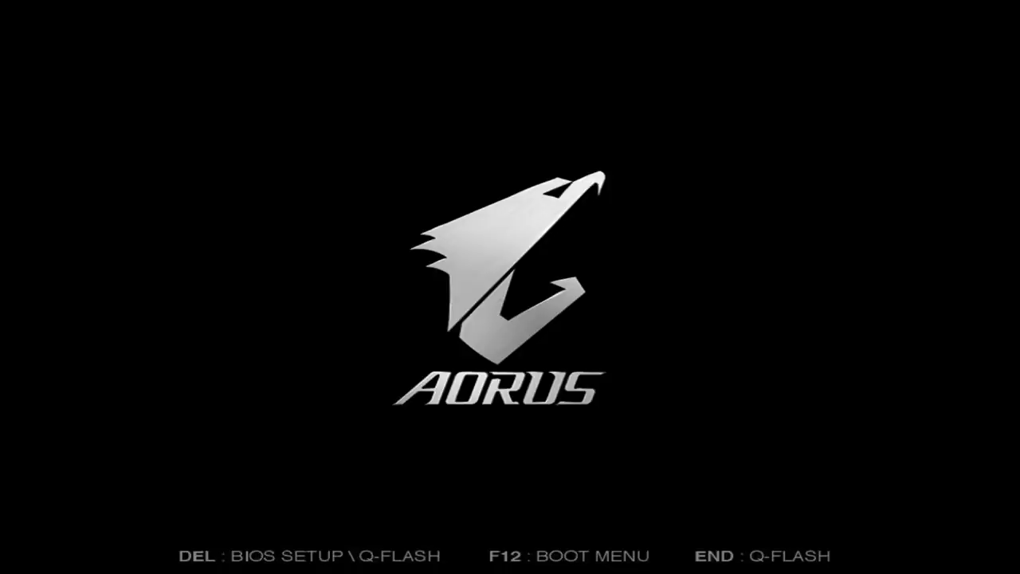
{"action": "key", "text": "Delete"}
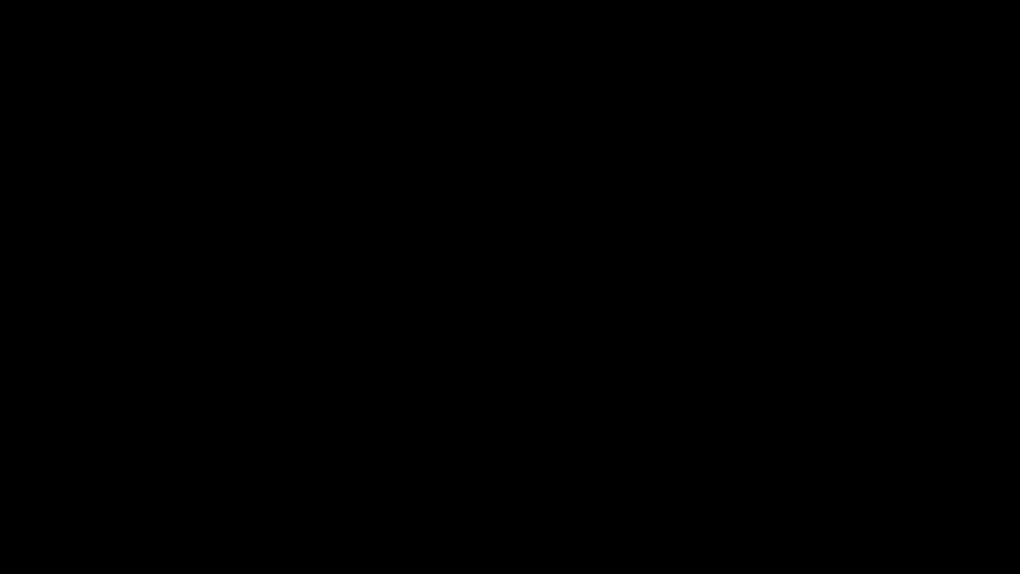
- Open the Memory Channels Timing page within the advanced memory settings
{"action": "key", "text": "Down"}
{"action": "key", "text": "Down"}
{"action": "key", "text": "Down"}
{"action": "key", "text": "Down"}
{"action": "key", "text": "Down"}
{"action": "key", "text": "Down"}
{"action": "key", "text": "Down"}
{"action": "key", "text": "Down"}
{"action": "key", "text": "Down"}
{"action": "key", "text": "Down"}
{"action": "key", "text": "Down"}
{"action": "key", "text": "Down"}
{"action": "key", "text": "Down"}
{"action": "key", "text": "Down"}
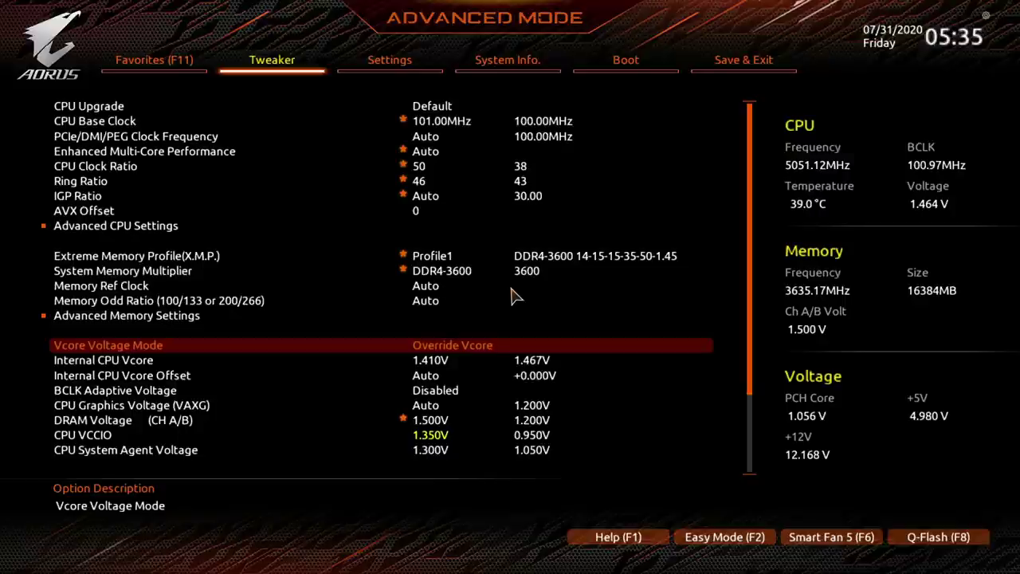
{"action": "key", "text": "Escape"}
{"action": "key", "text": "Escape"}
{"action": "key", "text": "Up"}
{"action": "key", "text": "Return"}
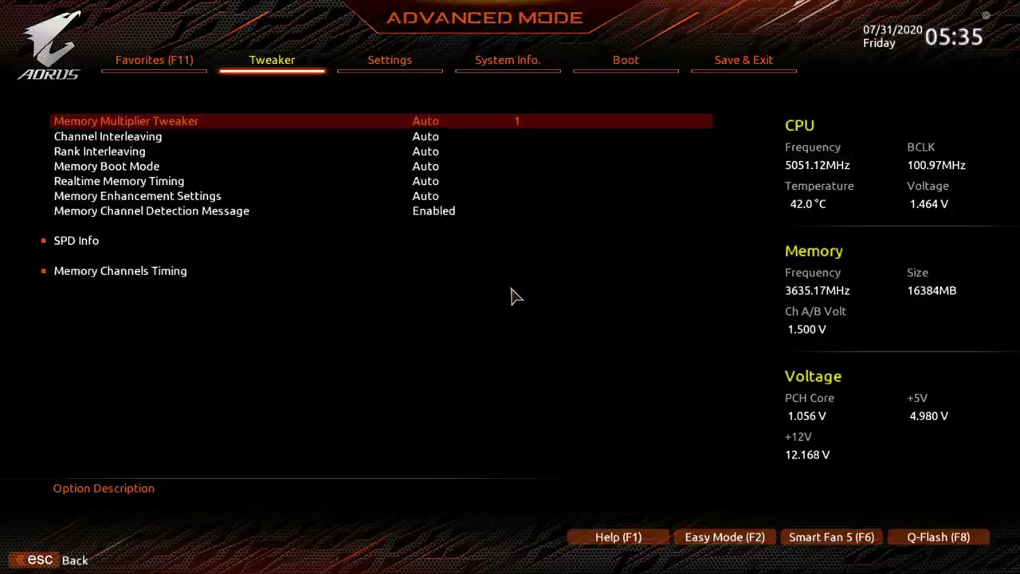
{"action": "key", "text": "Up"}
{"action": "key", "text": "Return"}
- Set IoLatR0D1 to Auto for both channel B and channel A
{"action": "key", "text": "Up"}
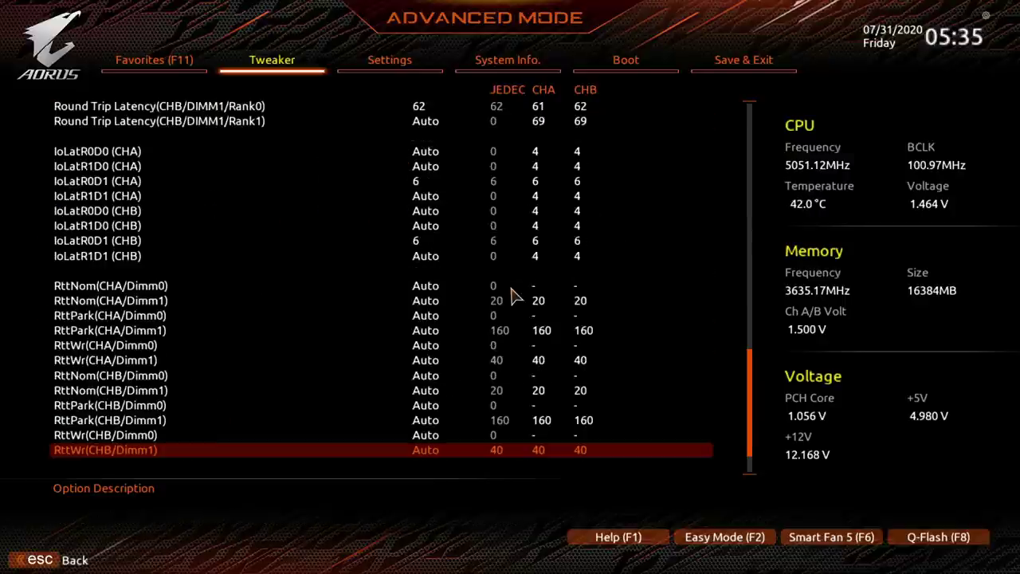
{"action": "key", "text": "Up"}
{"action": "key", "text": "Up"}
{"action": "key", "text": "Up"}
{"action": "key", "text": "Up"}
{"action": "key", "text": "Up"}
{"action": "key", "text": "Up"}
{"action": "key", "text": "Up"}
{"action": "key", "text": "Up"}
{"action": "key", "text": "Up"}
{"action": "key", "text": "Up"}
{"action": "key", "text": "Up"}
{"action": "key", "text": "Up"}
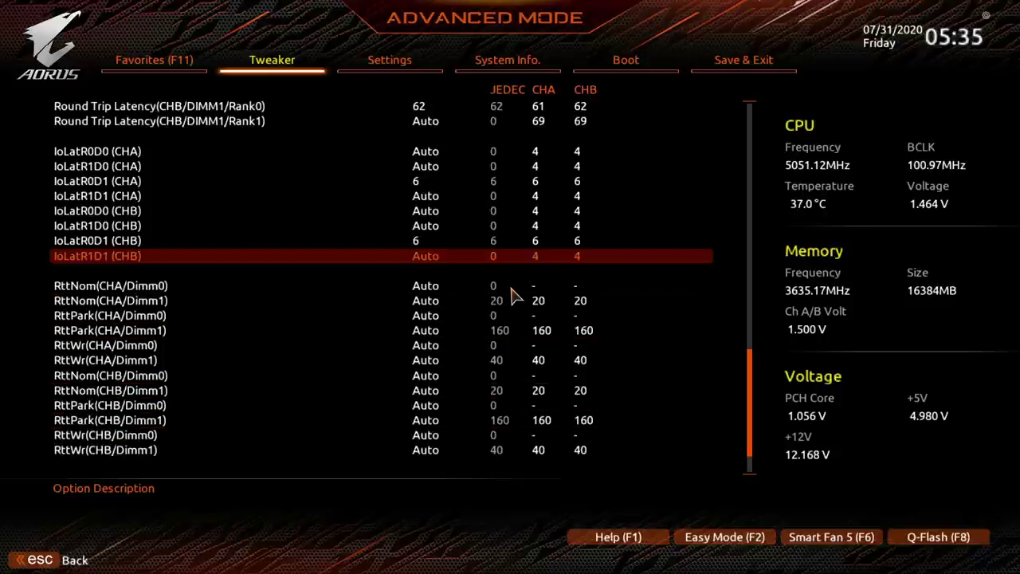
{"action": "key", "text": "Up"}
{"action": "key", "text": "Up"}
{"action": "key", "text": "Up"}
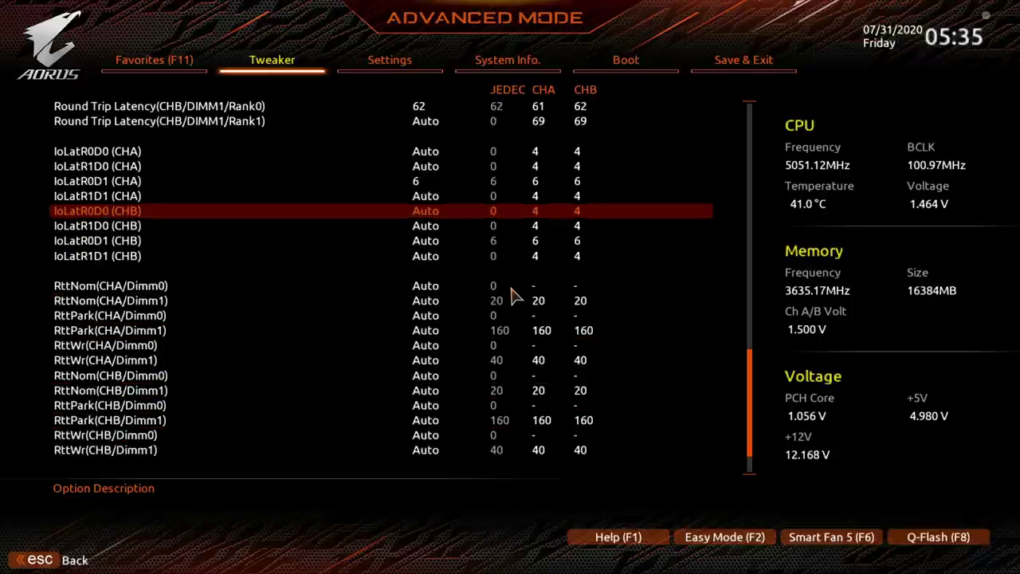
{"action": "key", "text": "Up"}
{"action": "key", "text": "Up"}
{"action": "type", "text": "a"}
- Set the Round Trip Latency of CHB/DIMM1/Rank0 and CHA/DIMM1/Rank0 to Auto
{"action": "key", "text": "Up"}
{"action": "key", "text": "Up"}
{"action": "key", "text": "Up"}
{"action": "key", "text": "Up"}
{"action": "type", "text": "a"}
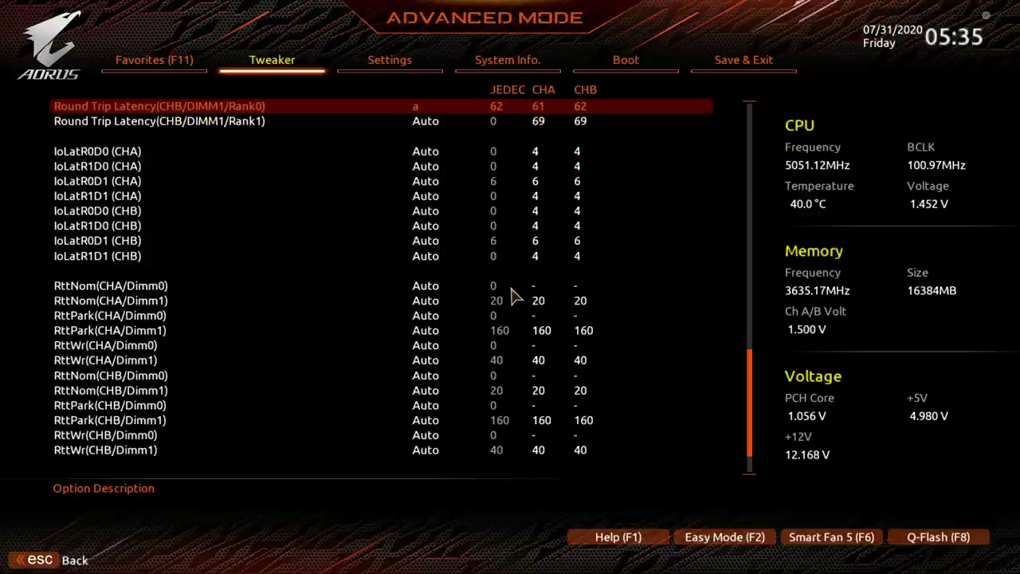
{"action": "key", "text": "Up"}
{"action": "key", "text": "Up"}
{"action": "key", "text": "Up"}
{"action": "key", "text": "Up"}
{"action": "key", "text": "Up"}
{"action": "key", "text": "Down"}
{"action": "type", "text": "a"}
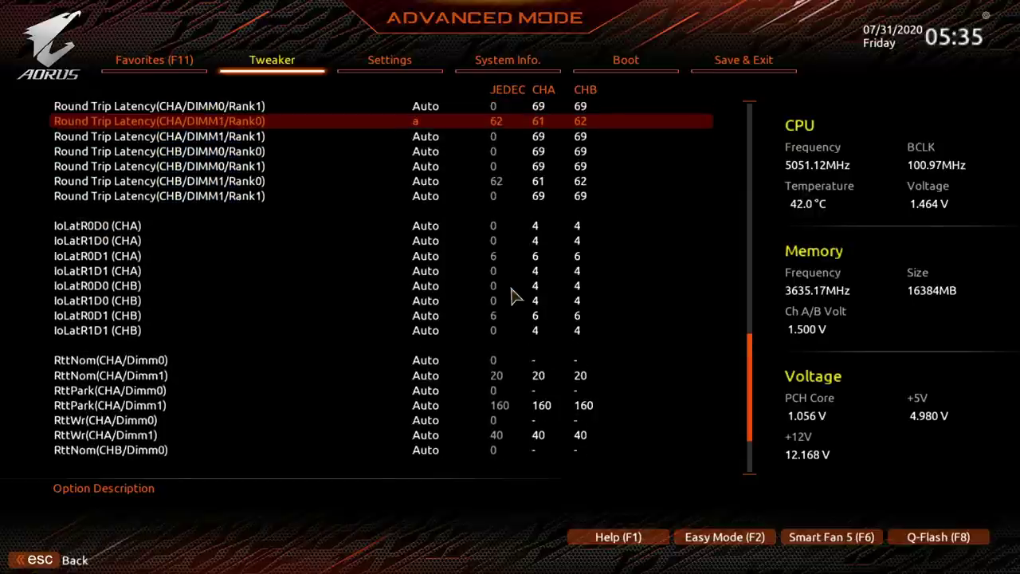
- Set the System Memory Multiplier to DDR4-3500, and save the configuration and exit the BIOS setup
{"action": "key", "text": "Escape"}
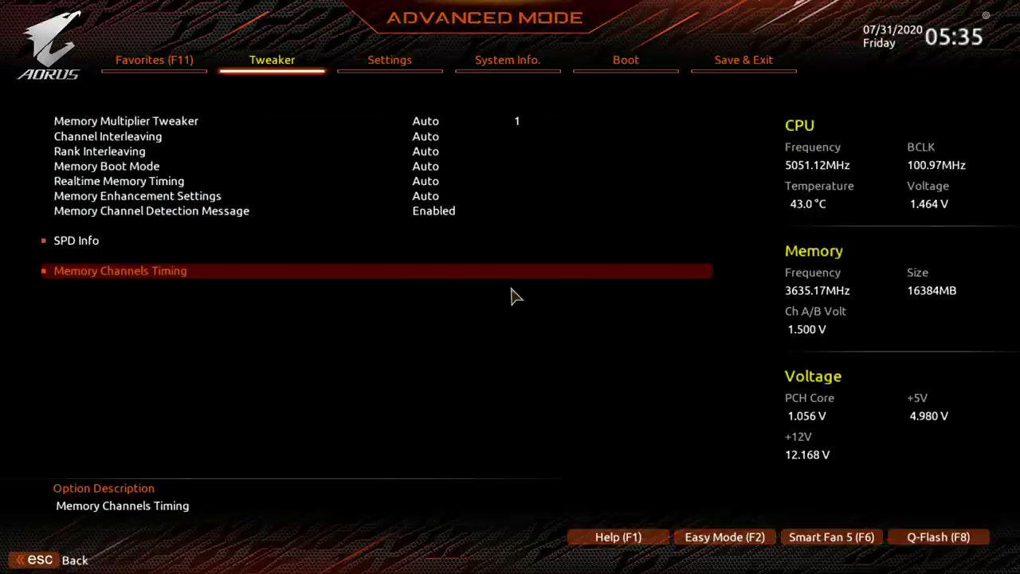
{"action": "key", "text": "Escape"}
{"action": "key", "text": "Up"}
{"action": "key", "text": "Up"}
{"action": "key", "text": "Up"}
{"action": "key", "text": "Up"}
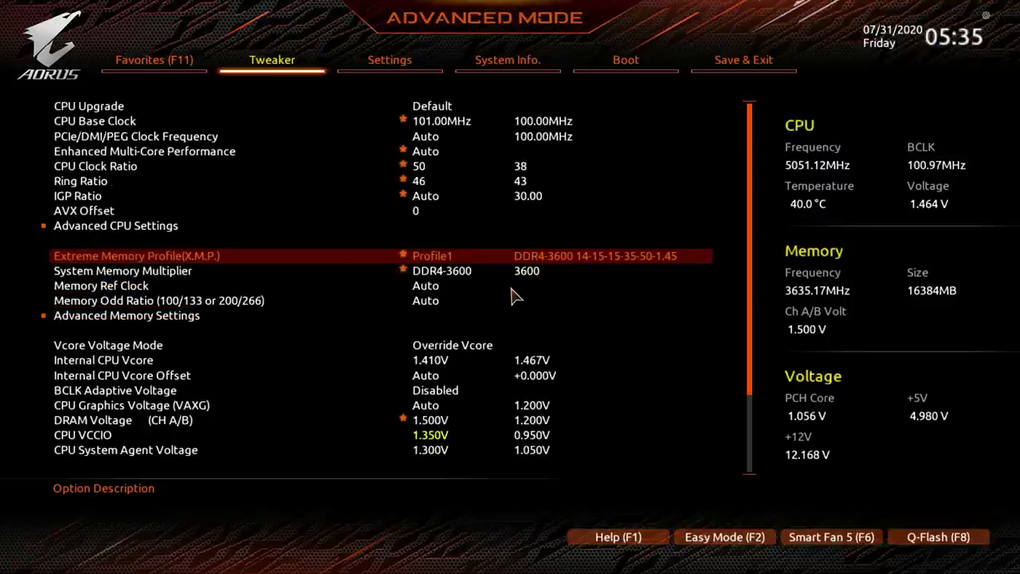
{"action": "key", "text": "Down"}
{"action": "key", "text": "Return"}
{"action": "key", "text": "Up"}
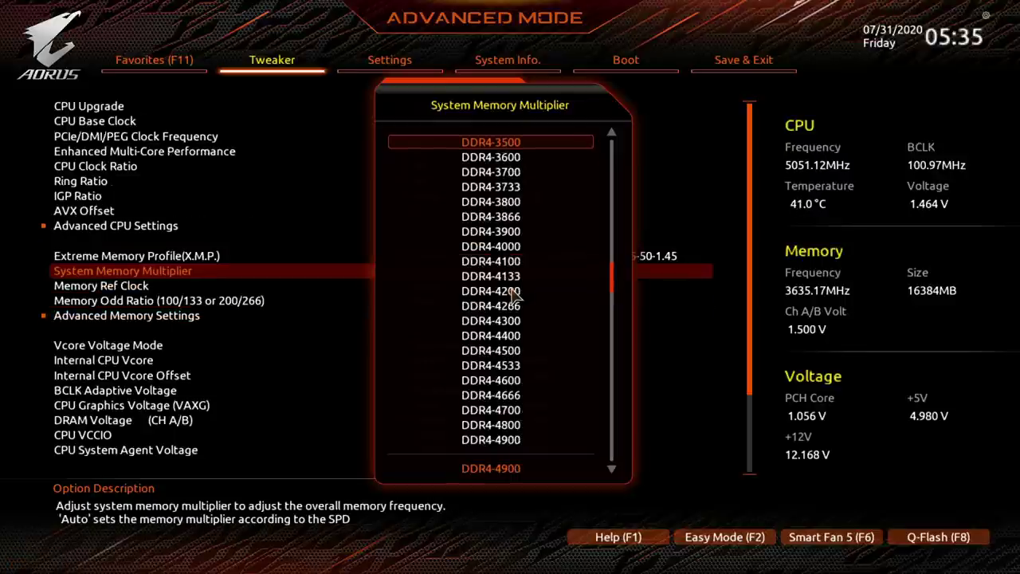
{"action": "key", "text": "Return"}
{"action": "key", "text": "F10"}
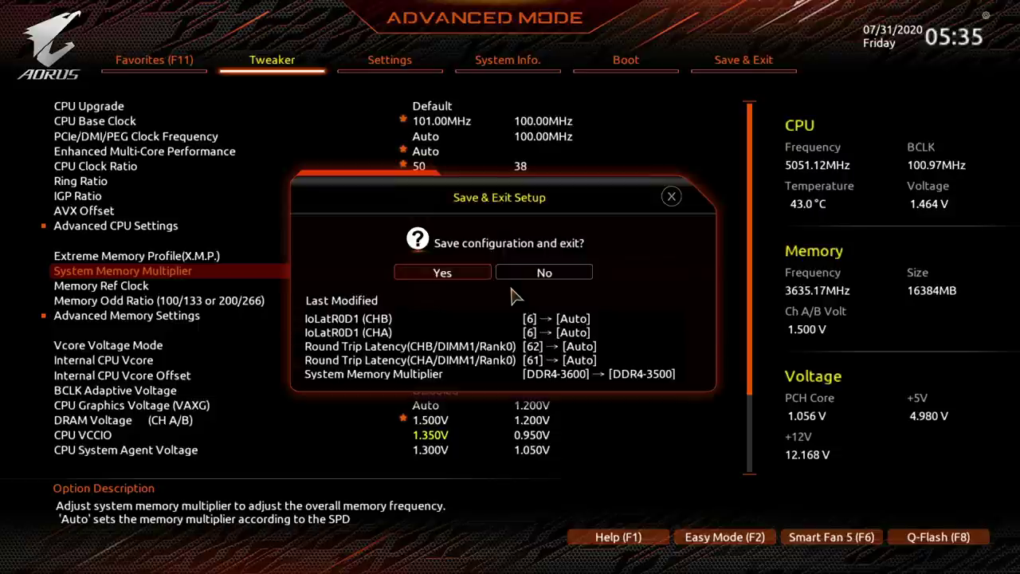
{"action": "key", "text": "Return"}
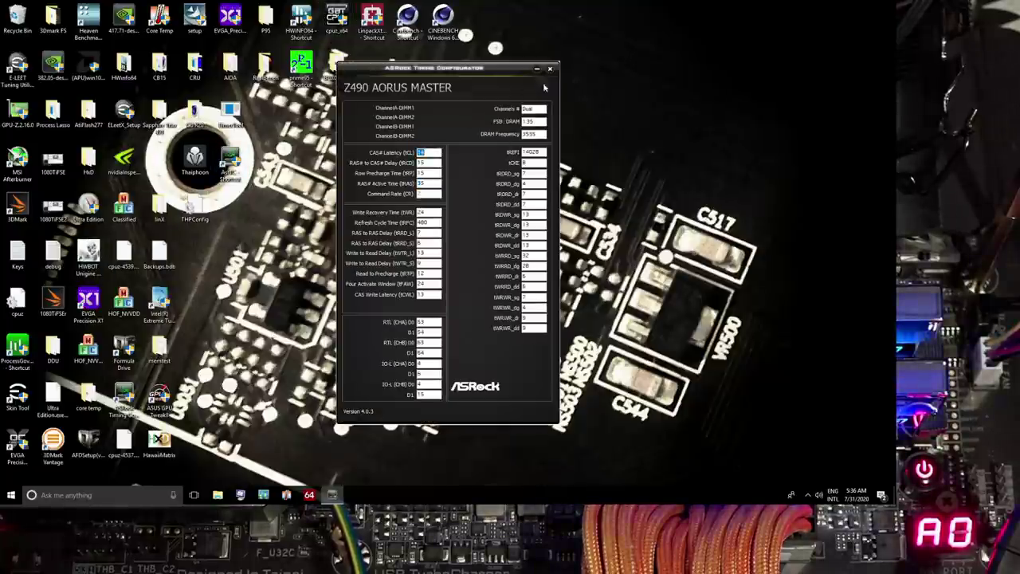
- Close the ASRock Timing Configurator and restart the computer into the BIOS setup
{"action": "left_click", "coordinate": [550, 68]}
{"action": "left_click", "coordinate": [11, 495]}
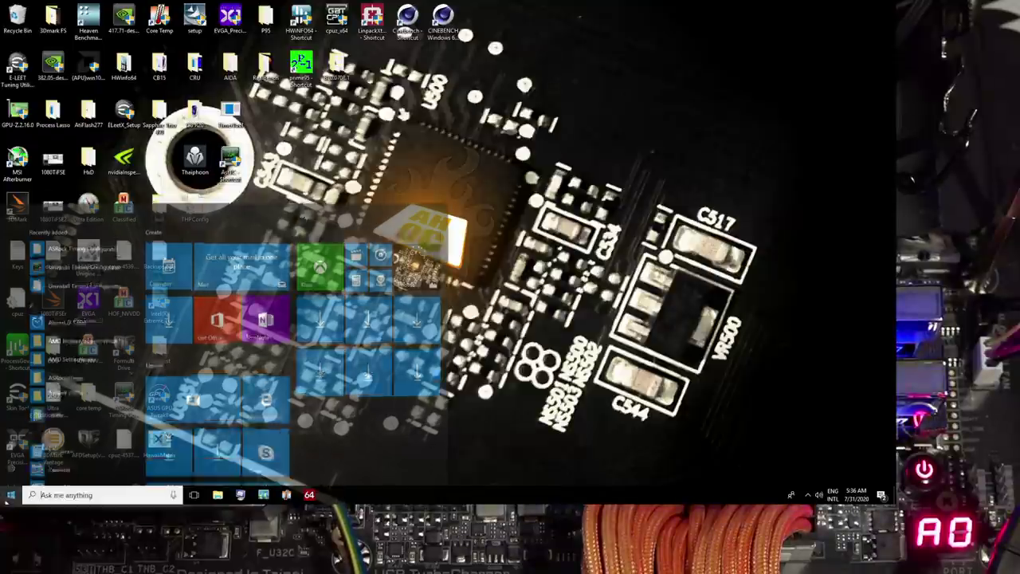
{"action": "left_click", "coordinate": [10, 474]}
{"action": "left_click", "coordinate": [5, 451]}
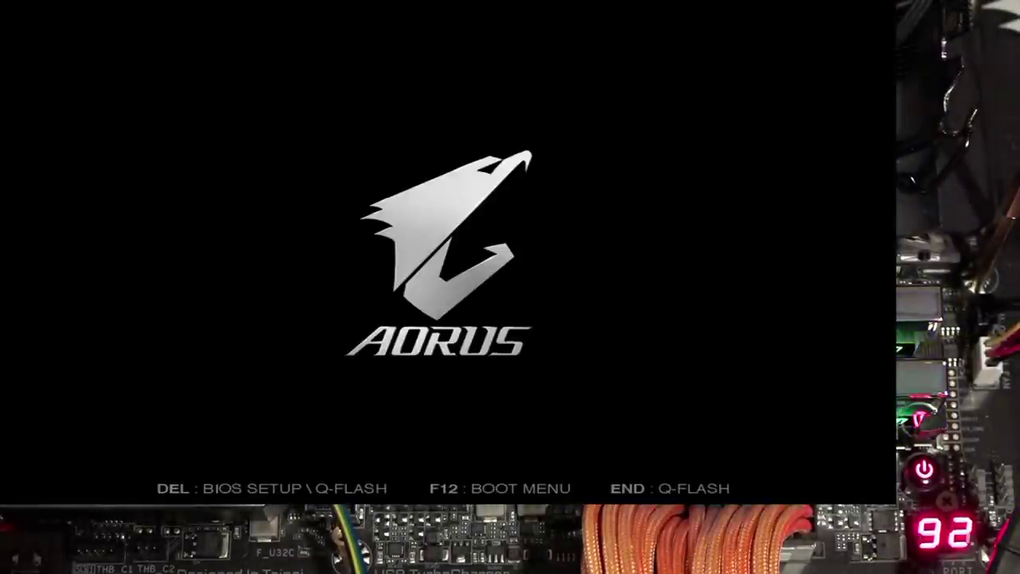
{"action": "key", "text": "Delete"}
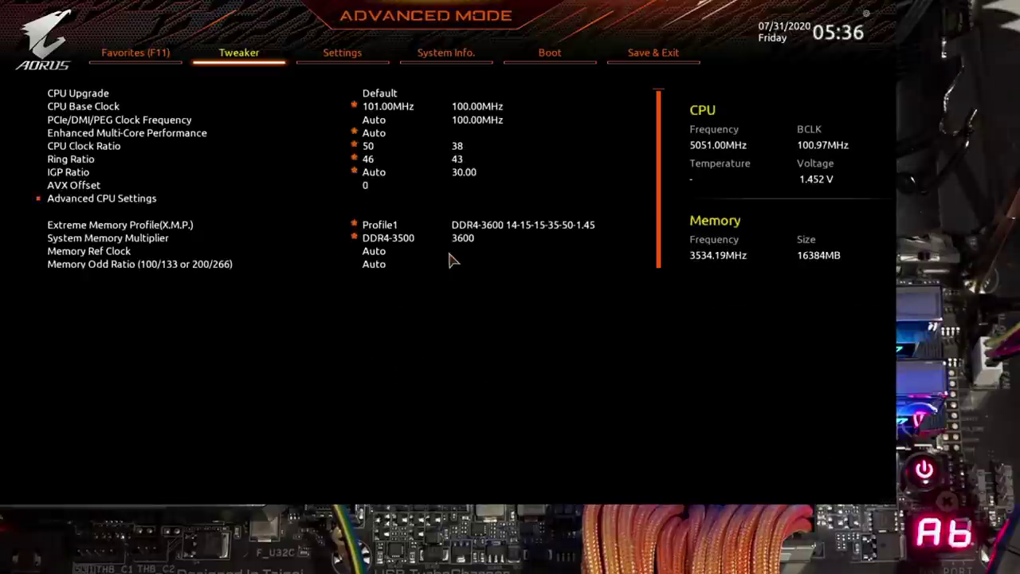
- Open the Memory Channels Timing page from the advanced memory settings to edit the standard timings
{"action": "key", "text": "Down"}
{"action": "key", "text": "Down"}
{"action": "key", "text": "Down"}
{"action": "key", "text": "Down"}
{"action": "key", "text": "Down"}
{"action": "key", "text": "Down"}
{"action": "key", "text": "Down"}
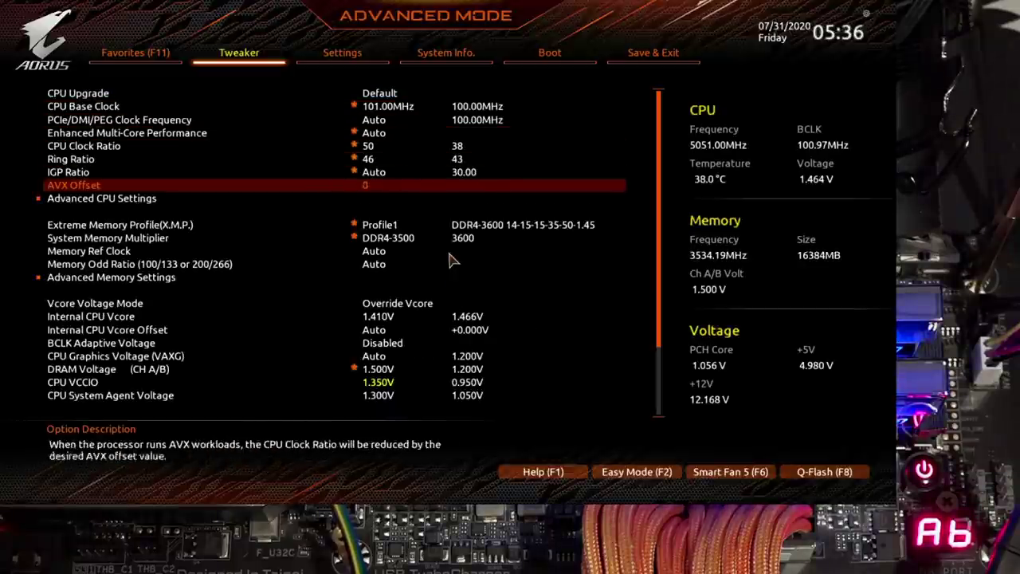
{"action": "key", "text": "Down"}
{"action": "key", "text": "Down"}
{"action": "key", "text": "Down"}
{"action": "key", "text": "Down"}
{"action": "key", "text": "Down"}
{"action": "key", "text": "Down"}
{"action": "key", "text": "Return"}
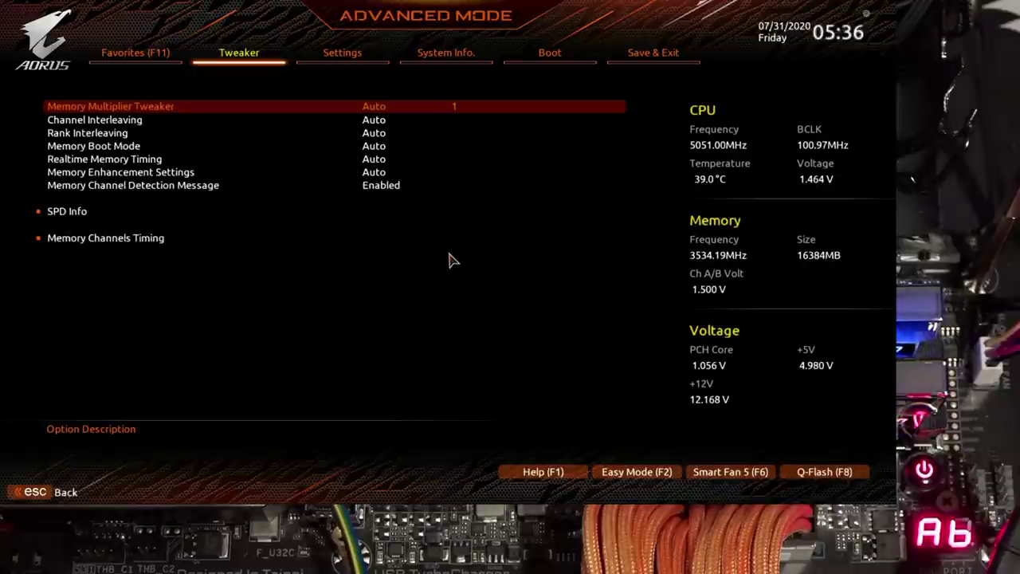
{"action": "key", "text": "Up"}
{"action": "key", "text": "Return"}
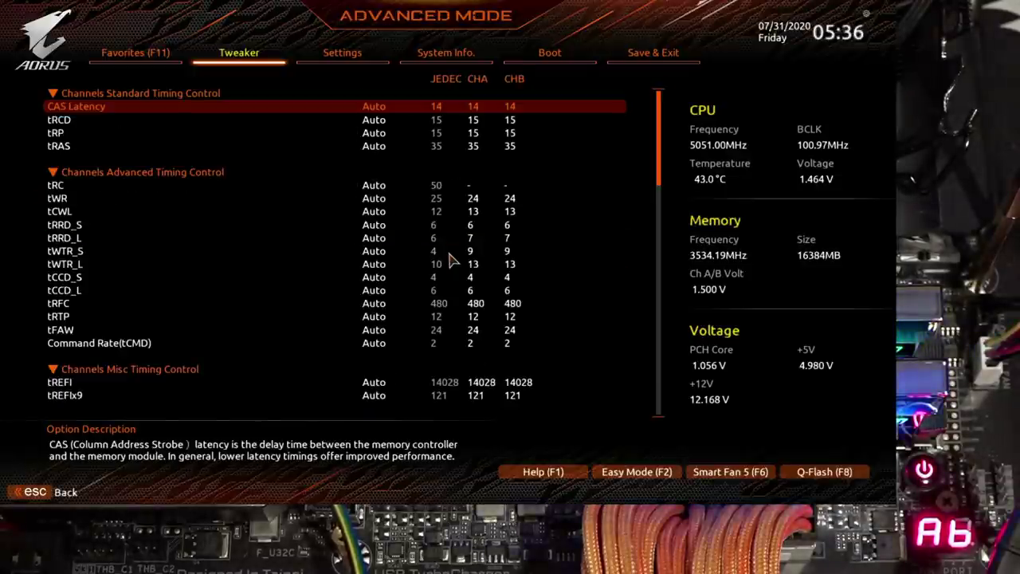
- Set the standard memory timings to CAS Latency 18, tRCD 22, tRP 22 and tRAS 40
{"action": "type", "text": "18"}
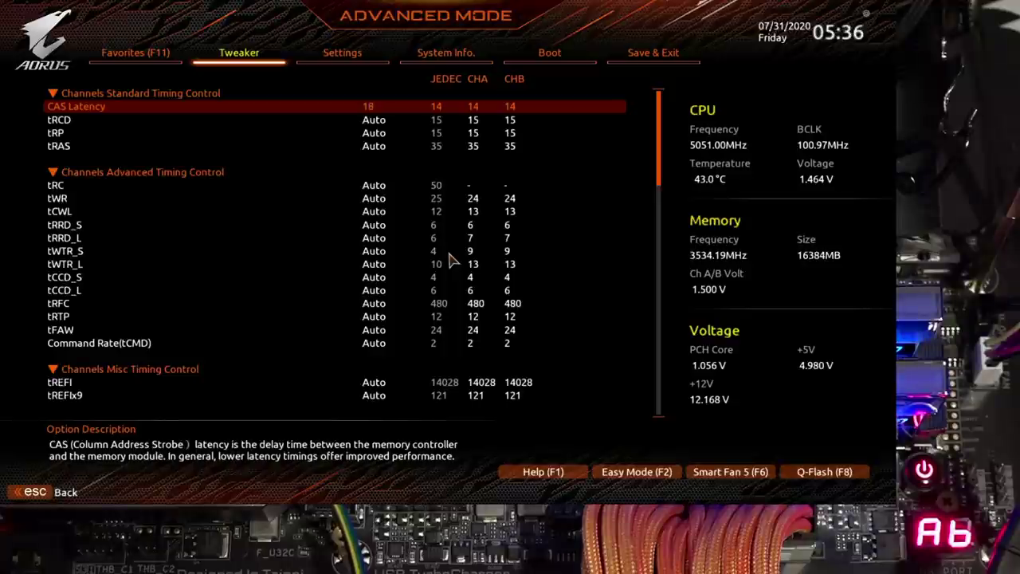
{"action": "key", "text": "Down"}
{"action": "type", "text": "22"}
{"action": "key", "text": "Down"}
{"action": "type", "text": "22"}
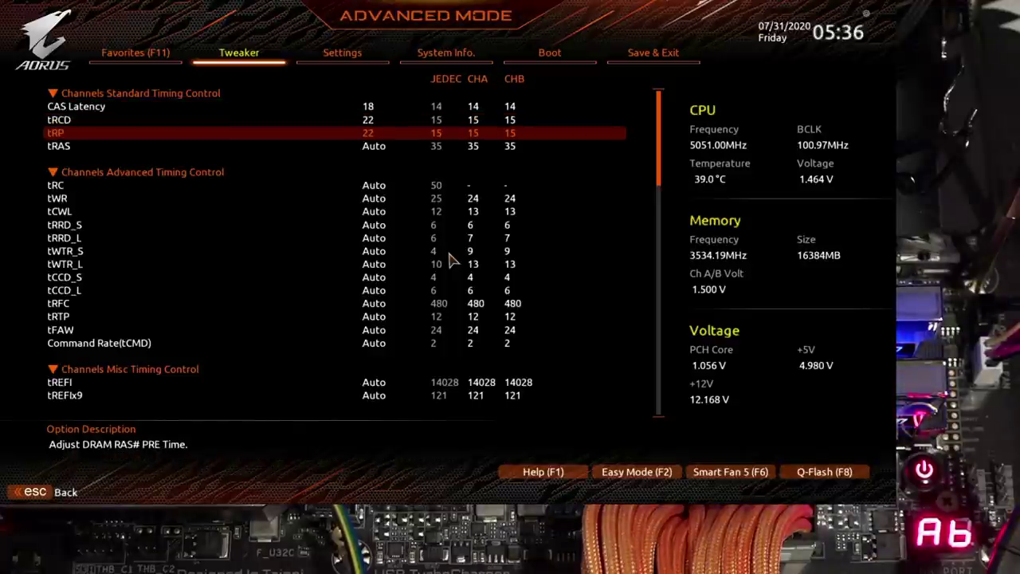
{"action": "key", "text": "Down"}
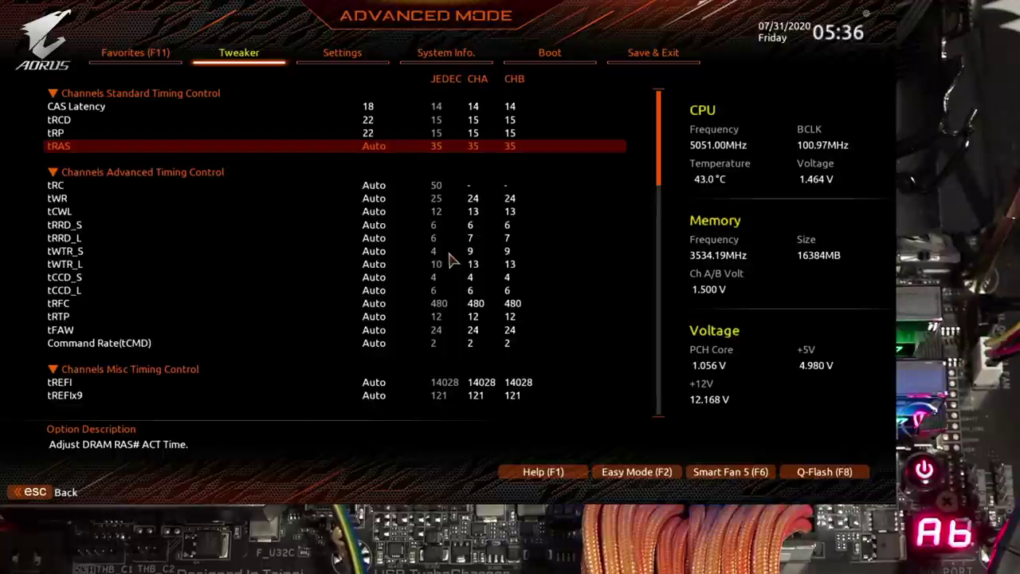
{"action": "type", "text": "40"}
{"action": "key", "text": "Down"}
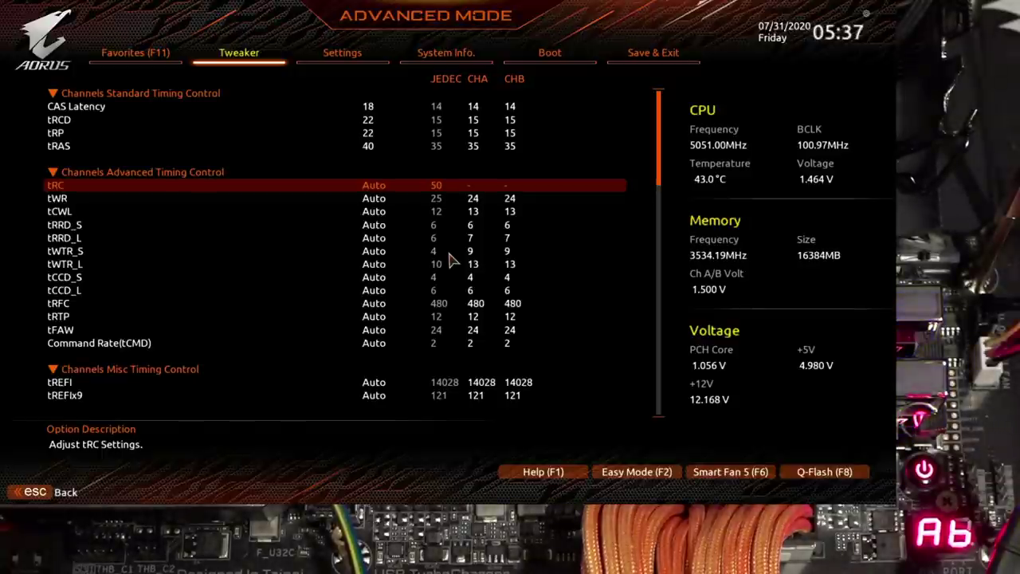
- Return to the main Tweaker settings and review the voltage entries down to DRAM Voltage and the System Memory Multiplier
{"action": "key", "text": "Escape"}
{"action": "key", "text": "Escape"}
{"action": "key", "text": "Down"}
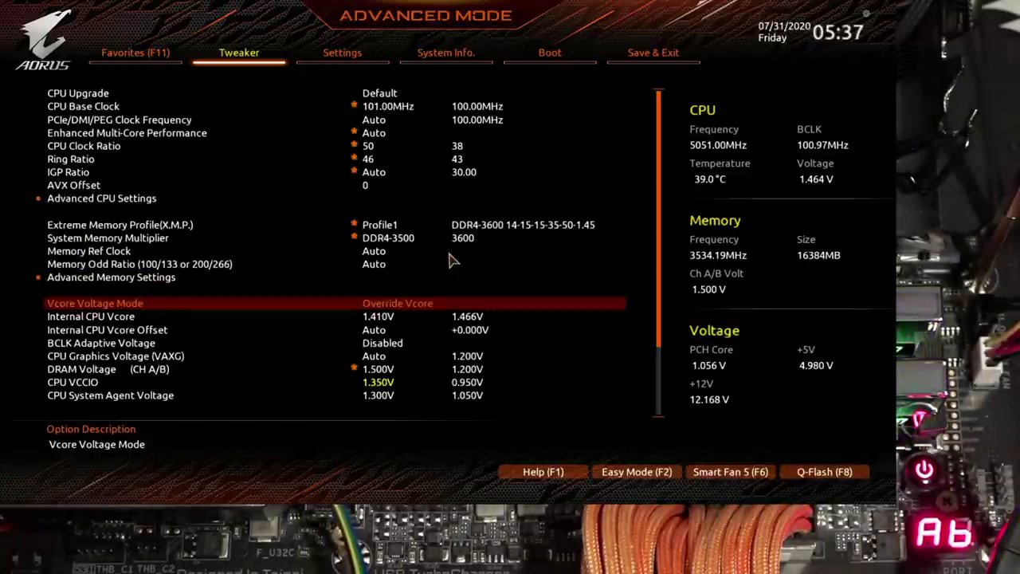
{"action": "key", "text": "Down"}
{"action": "key", "text": "Down"}
{"action": "key", "text": "Down"}
{"action": "key", "text": "Down"}
{"action": "key", "text": "Down"}
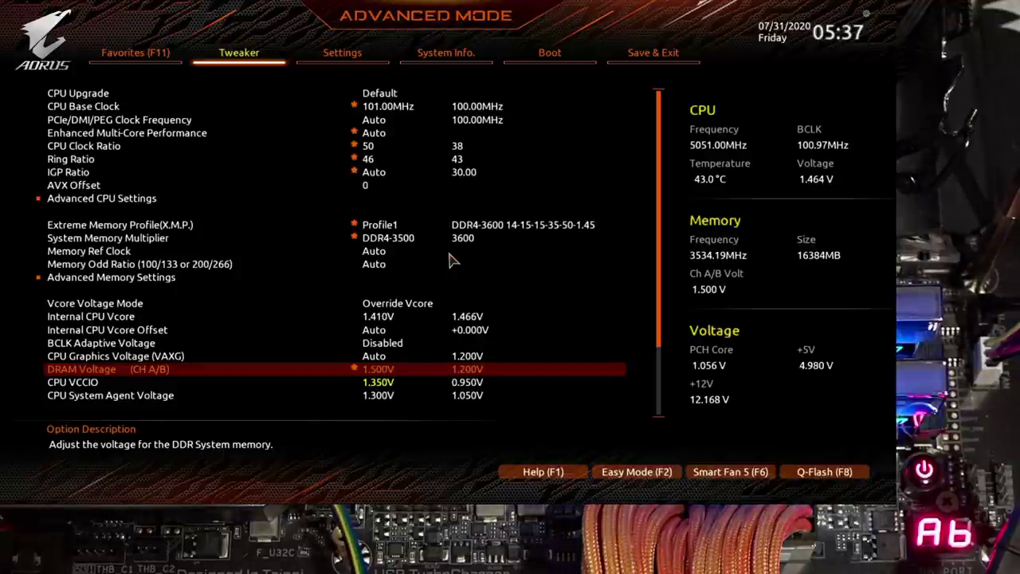
{"action": "key", "text": "Up"}
{"action": "key", "text": "Up"}
{"action": "key", "text": "Up"}
{"action": "key", "text": "Up"}
{"action": "key", "text": "Up"}
{"action": "key", "text": "Up"}
{"action": "key", "text": "Up"}
{"action": "key", "text": "Up"}
{"action": "key", "text": "Up"}
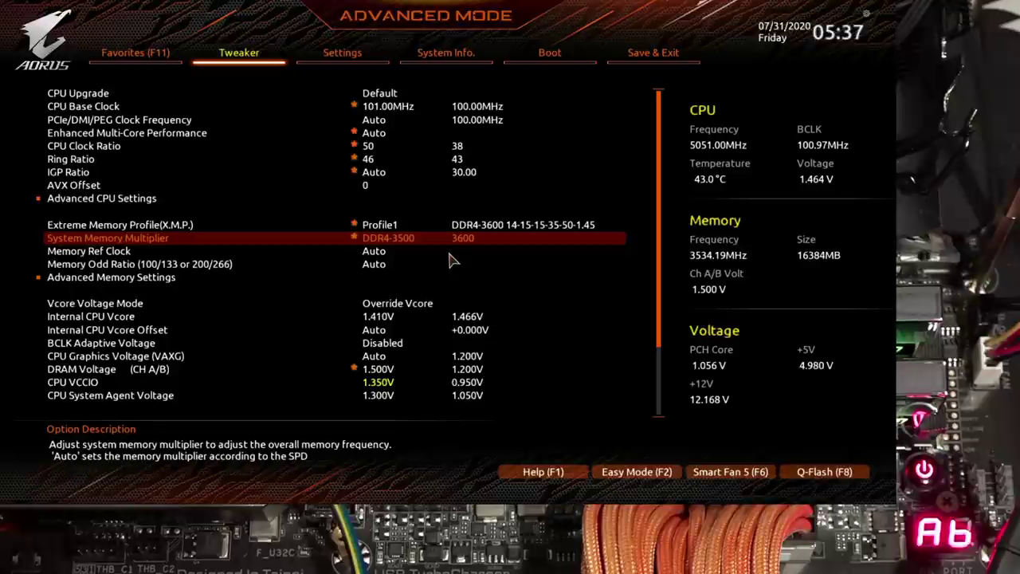
- Reopen the Memory Channels Timing page from the advanced memory settings
{"action": "key", "text": "Down"}
{"action": "key", "text": "Down"}
{"action": "key", "text": "Down"}
{"action": "key", "text": "Down"}
{"action": "key", "text": "Up"}
{"action": "key", "text": "Return"}
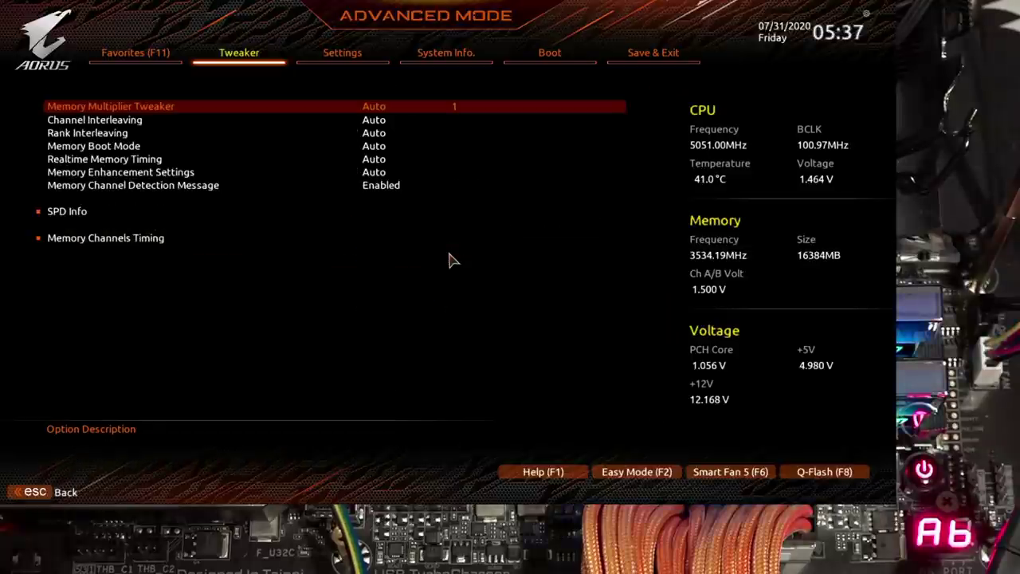
{"action": "key", "text": "Down"}
{"action": "key", "text": "Down"}
{"action": "key", "text": "Down"}
{"action": "key", "text": "Down"}
{"action": "key", "text": "Down"}
{"action": "key", "text": "Down"}
{"action": "key", "text": "Down"}
{"action": "key", "text": "Down"}
{"action": "key", "text": "Return"}
- Set CAS Latency, tRCD, tRP and tRAS back to Auto
{"action": "key", "text": "Down"}
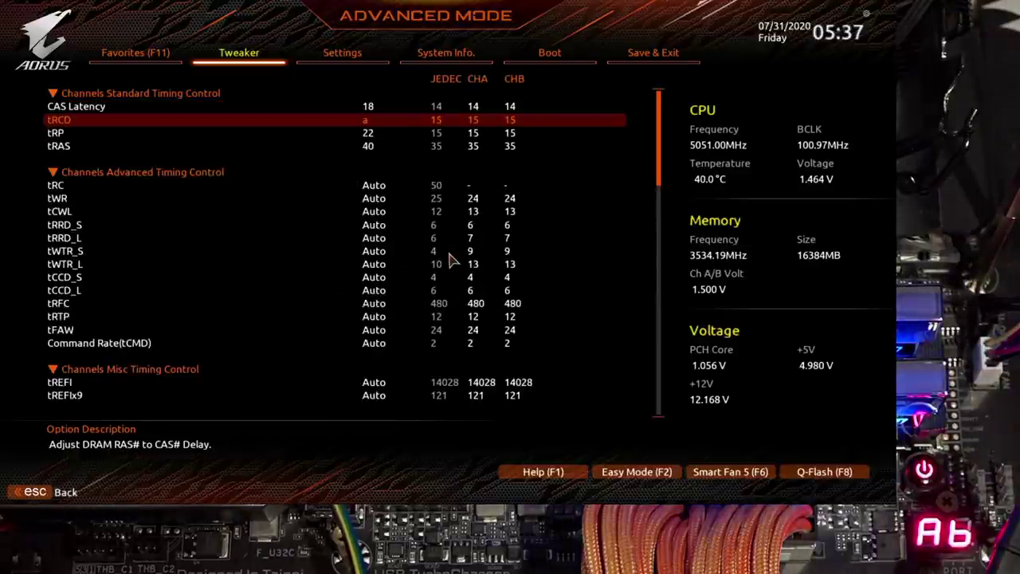
{"action": "key", "text": "Up"}
{"action": "type", "text": "a"}
{"action": "key", "text": "Down"}
{"action": "key", "text": "Down"}
{"action": "type", "text": "a"}
{"action": "key", "text": "Down"}
{"action": "type", "text": "a"}
{"action": "key", "text": "Down"}
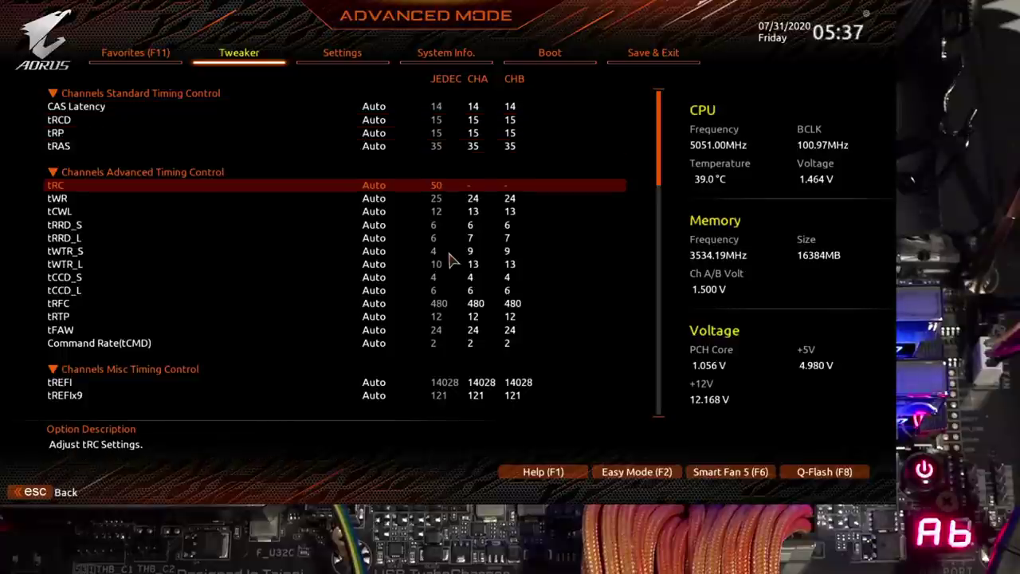
- Save the configuration and exit the BIOS setup to boot into Windows
{"action": "key", "text": "F10"}
{"action": "key", "text": "Escape"}
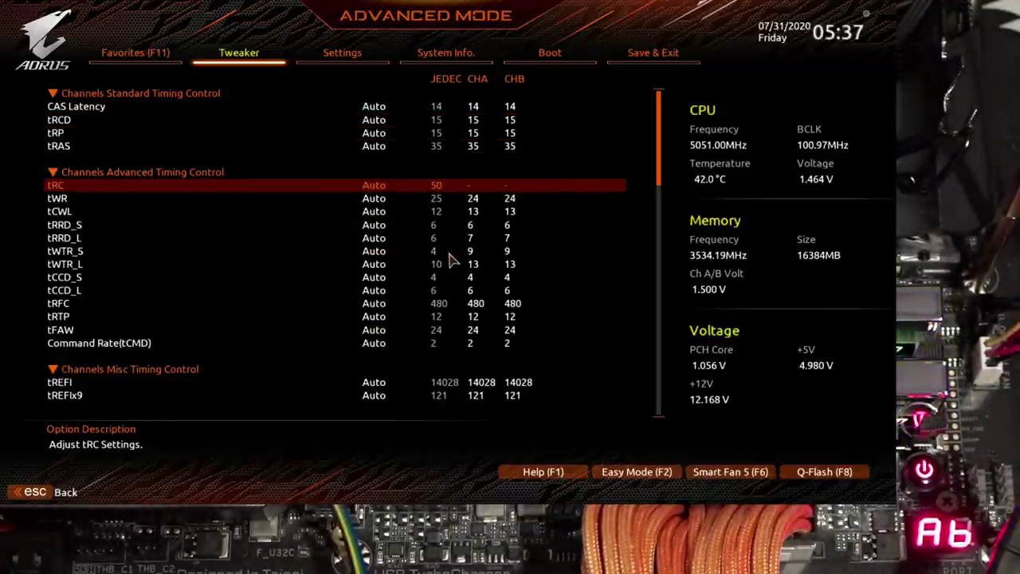
{"action": "key", "text": "F10"}
{"action": "key", "text": "Return"}
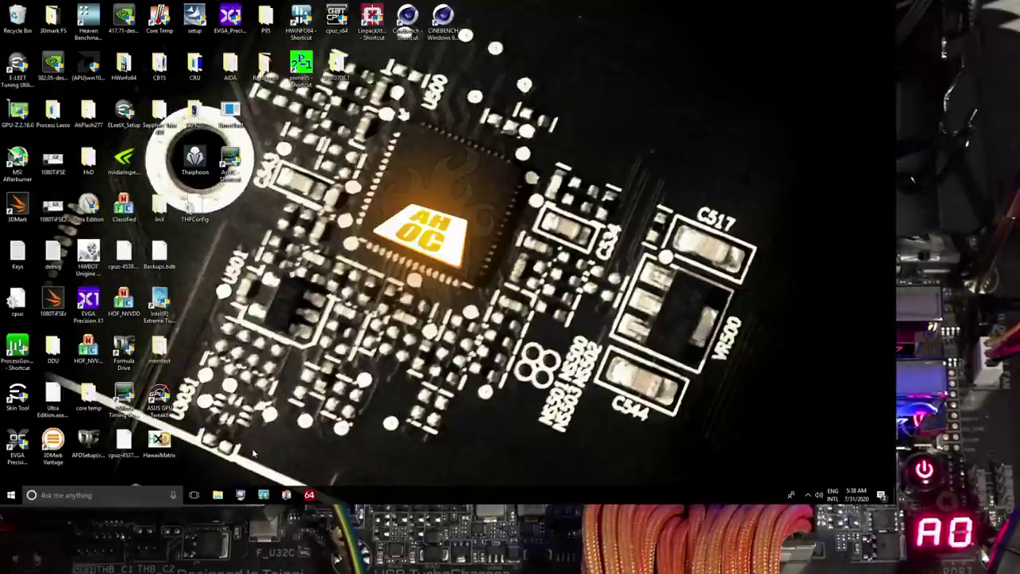
- Launch AIDA64 Extreme and run its Memory Latency benchmark
{"action": "left_click", "coordinate": [310, 496]}
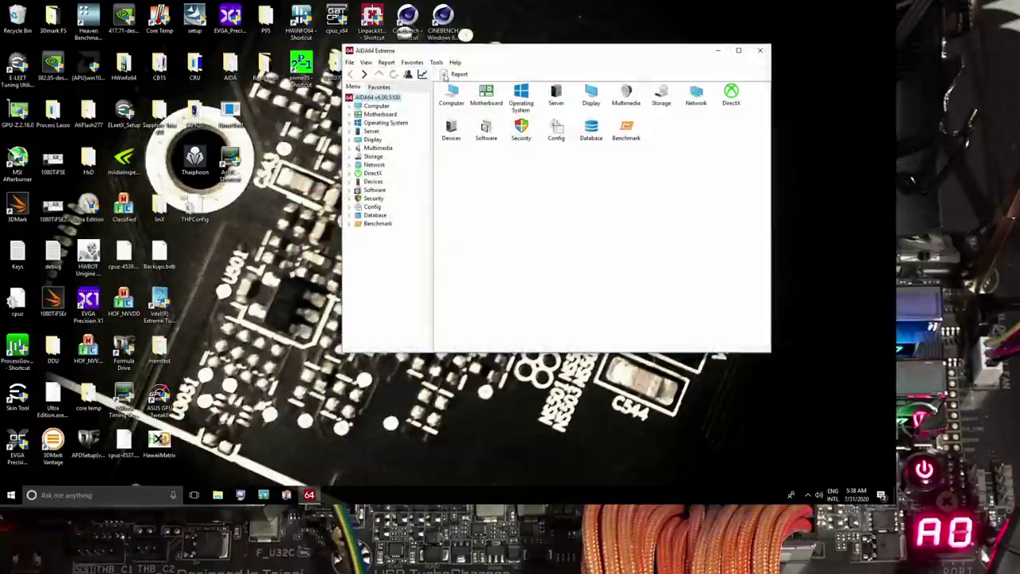
{"action": "double_click", "coordinate": [621, 132]}
{"action": "double_click", "coordinate": [556, 99]}
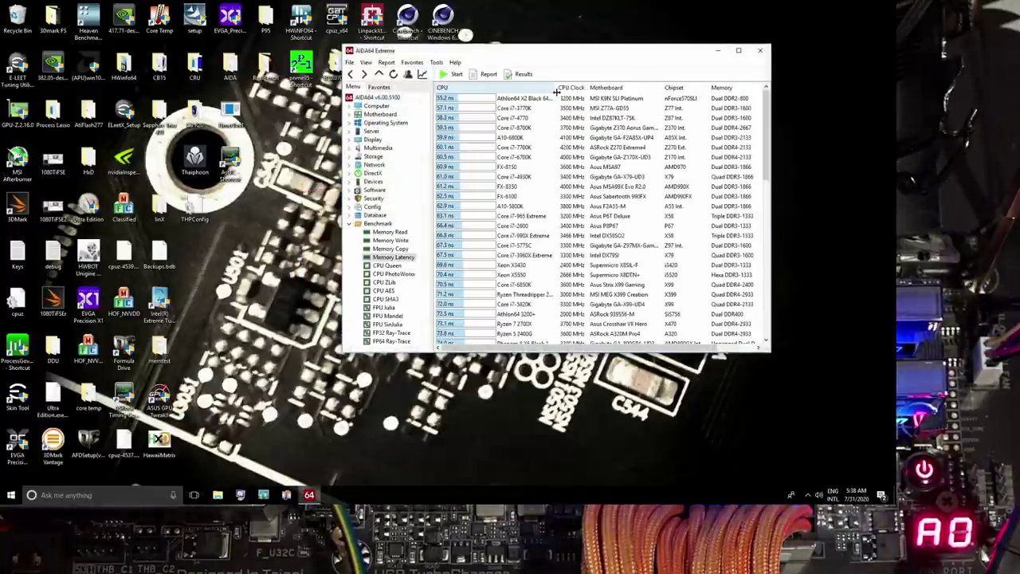
{"action": "left_click", "coordinate": [445, 74]}
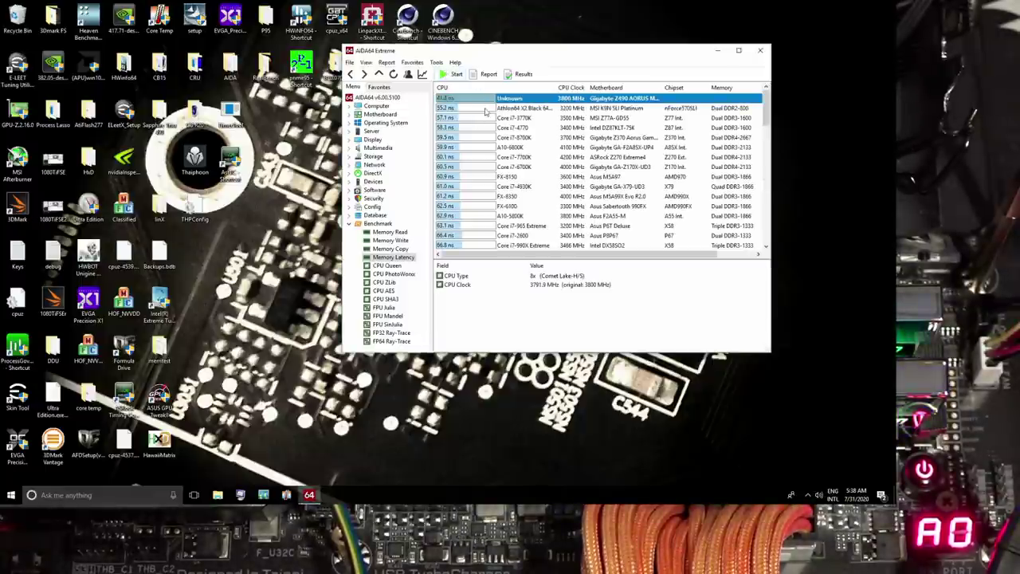
{"action": "left_click", "coordinate": [484, 110]}
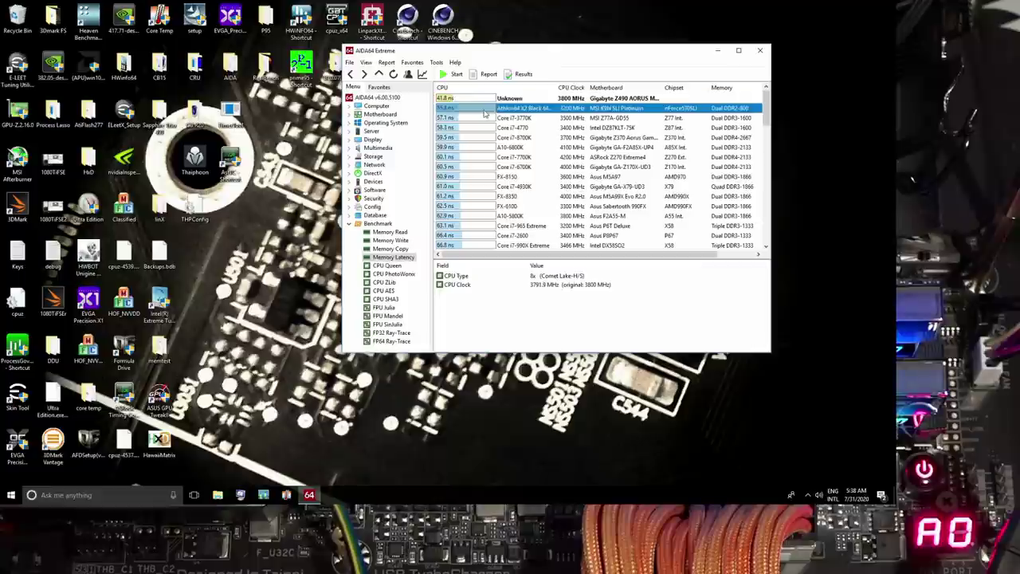
- Run the Memory Read benchmark and return to the Memory Latency results
{"action": "left_click", "coordinate": [397, 231]}
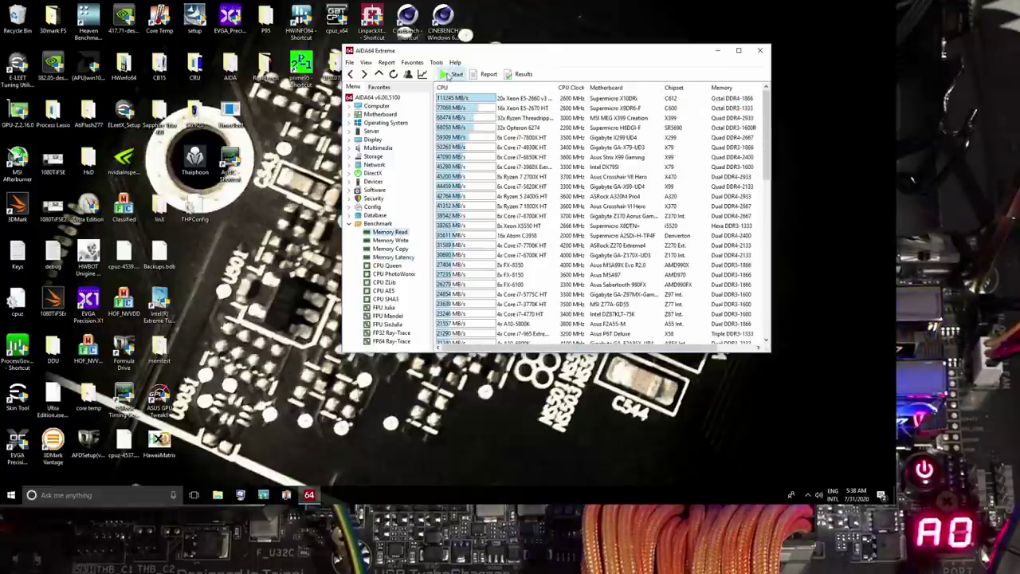
{"action": "left_click", "coordinate": [449, 75]}
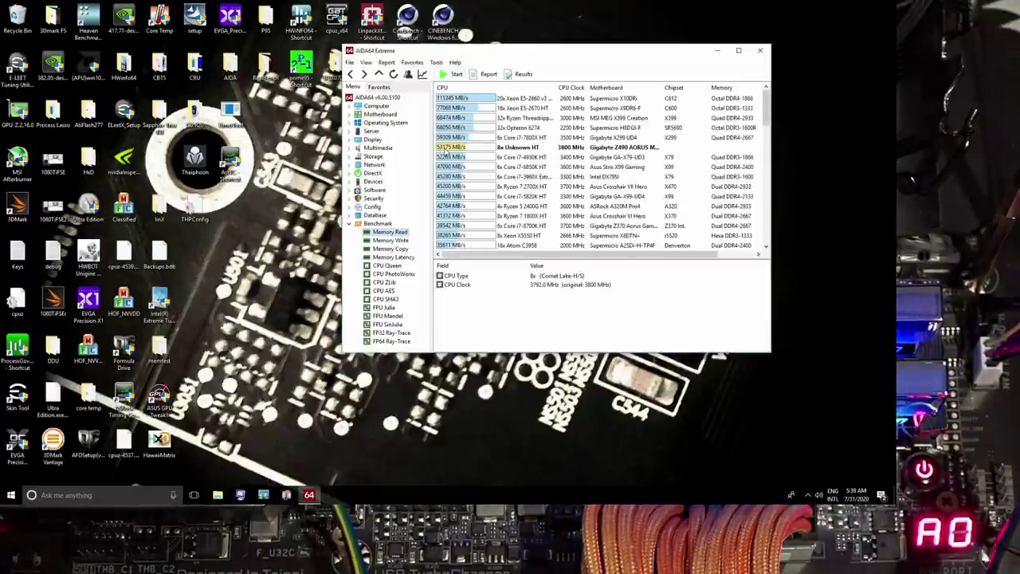
{"action": "left_click", "coordinate": [399, 258]}
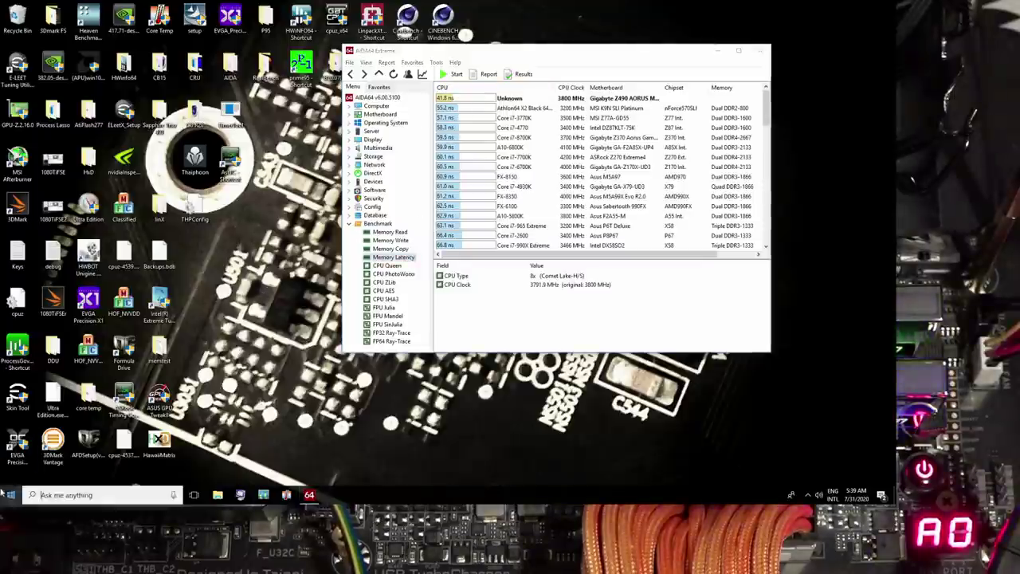
- Restart the computer from Windows and enter the BIOS setup
{"action": "left_click", "coordinate": [11, 495]}
{"action": "left_click", "coordinate": [13, 475]}
{"action": "left_click", "coordinate": [16, 451]}
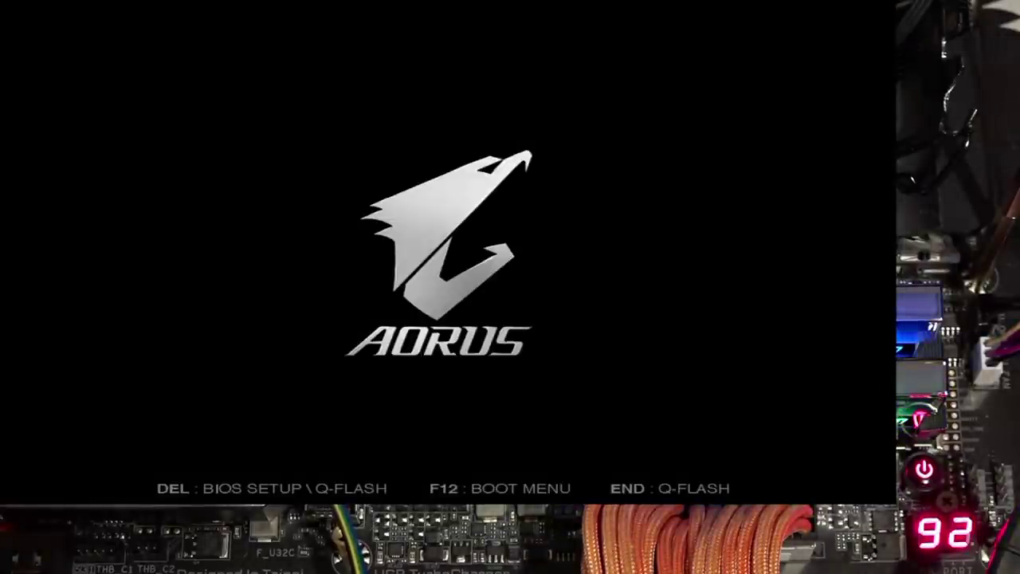
{"action": "key", "text": "Delete"}
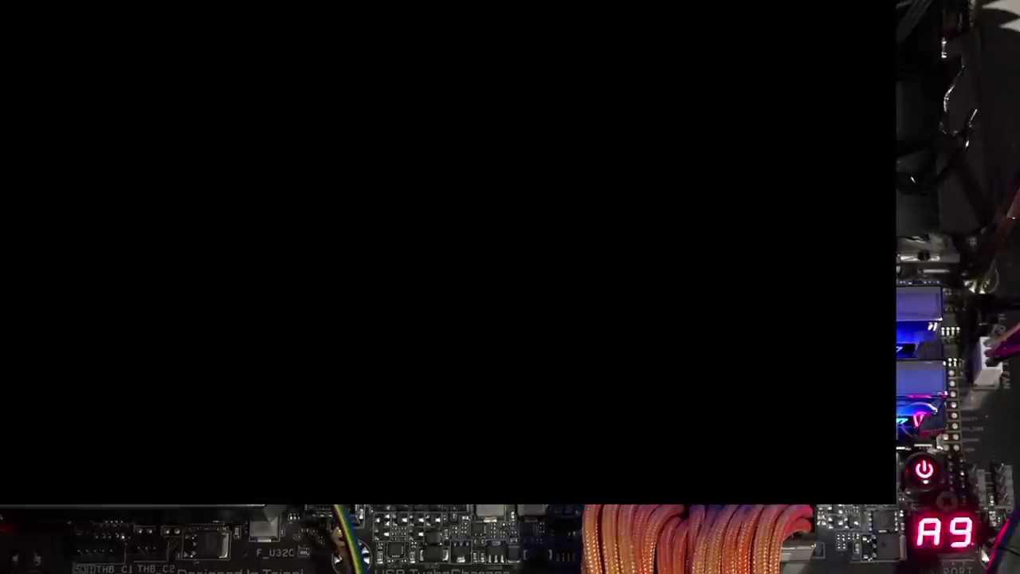
- Open the advanced memory settings and go to the Memory Channels Timing page
{"action": "key", "text": "Down"}
{"action": "key", "text": "Down"}
{"action": "key", "text": "Down"}
{"action": "key", "text": "Down"}
{"action": "key", "text": "Down"}
{"action": "key", "text": "Down"}
{"action": "key", "text": "Down"}
{"action": "key", "text": "Down"}
{"action": "key", "text": "Down"}
{"action": "key", "text": "Down"}
{"action": "key", "text": "Down"}
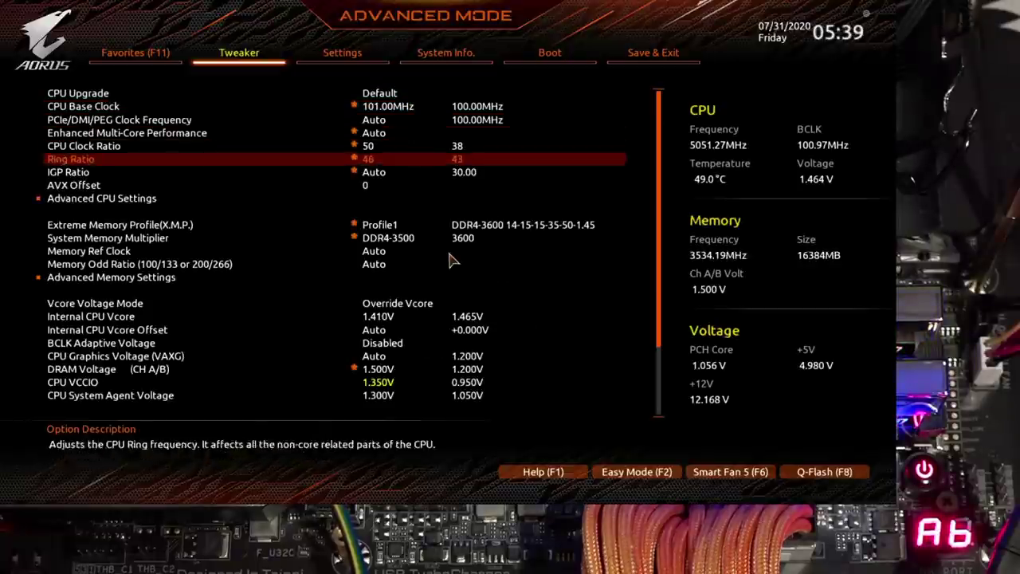
{"action": "key", "text": "Down"}
{"action": "key", "text": "Down"}
{"action": "key", "text": "Return"}
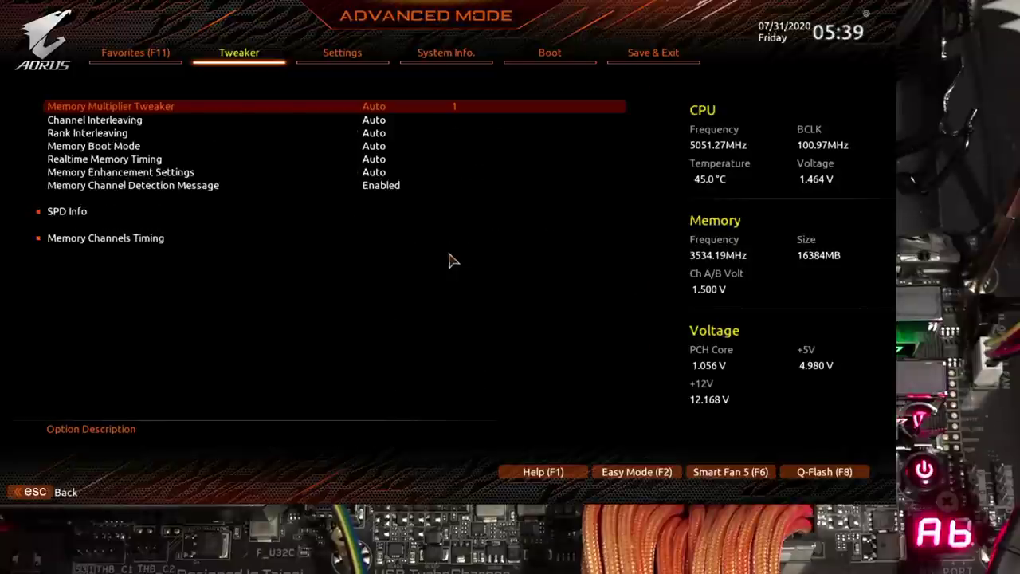
{"action": "key", "text": "Up"}
{"action": "key", "text": "Return"}
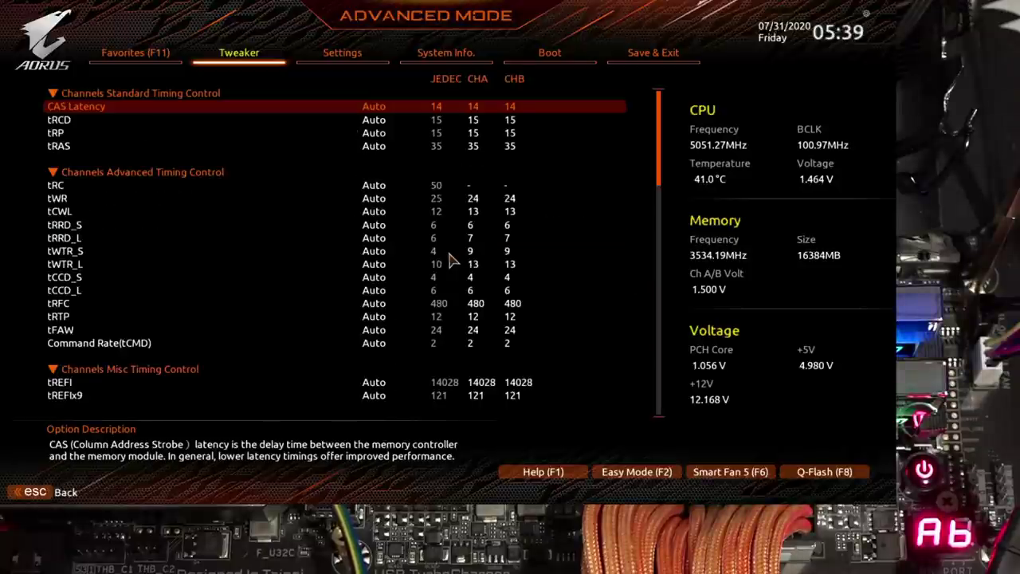
- Set the standard memory timings to CAS Latency 18, tRCD 22, tRP 22 and tRAS 40
{"action": "type", "text": "18"}
{"action": "key", "text": "Down"}
{"action": "type", "text": "22"}
{"action": "key", "text": "Down"}
{"action": "type", "text": "2"}
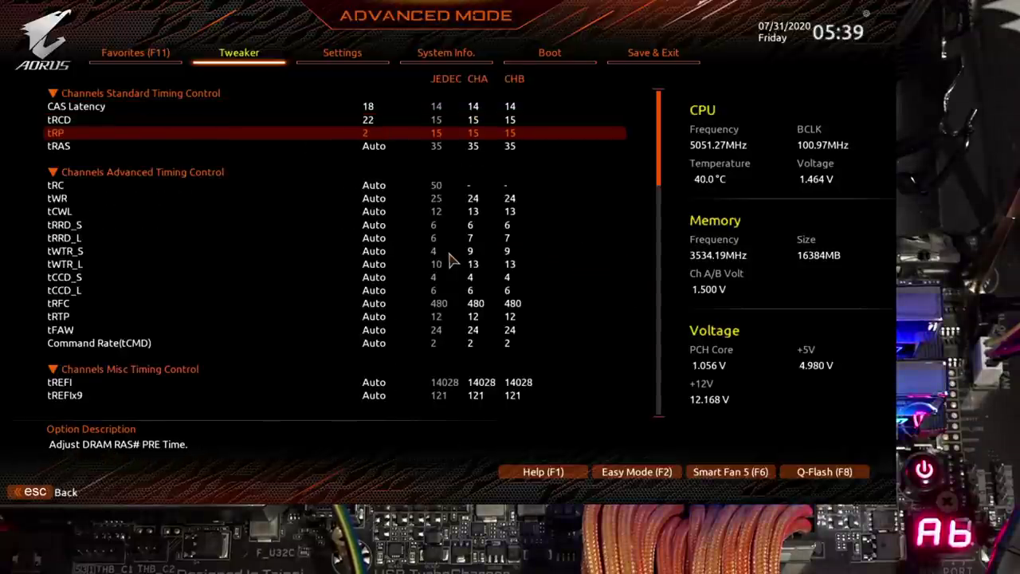
{"action": "type", "text": "2"}
{"action": "key", "text": "Down"}
{"action": "type", "text": "40"}
- Set CAS Latency, tRCD and tRP to 19 and tRAS to 39, and return to the main Tweaker settings
{"action": "key", "text": "Up"}
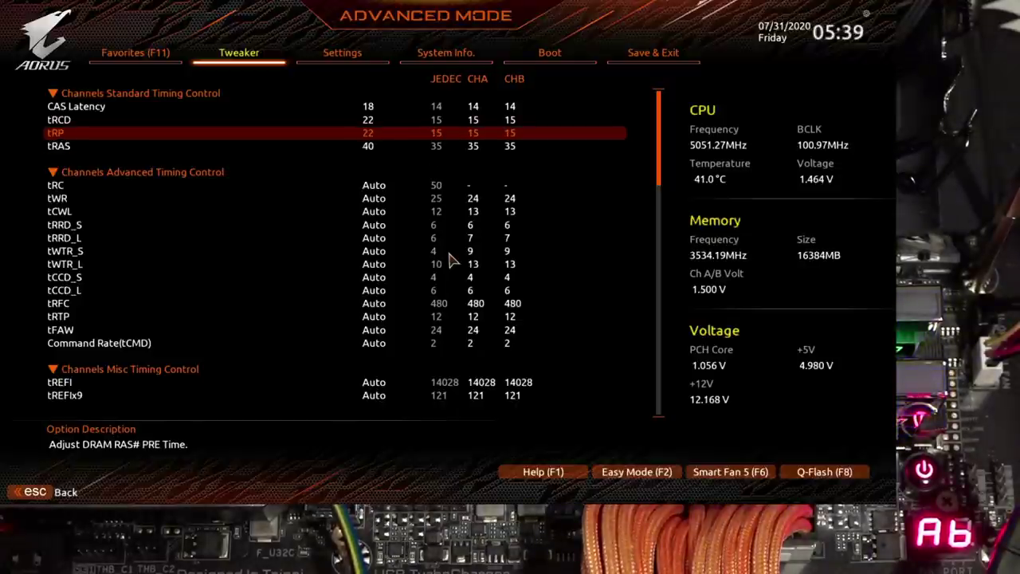
{"action": "key", "text": "Up"}
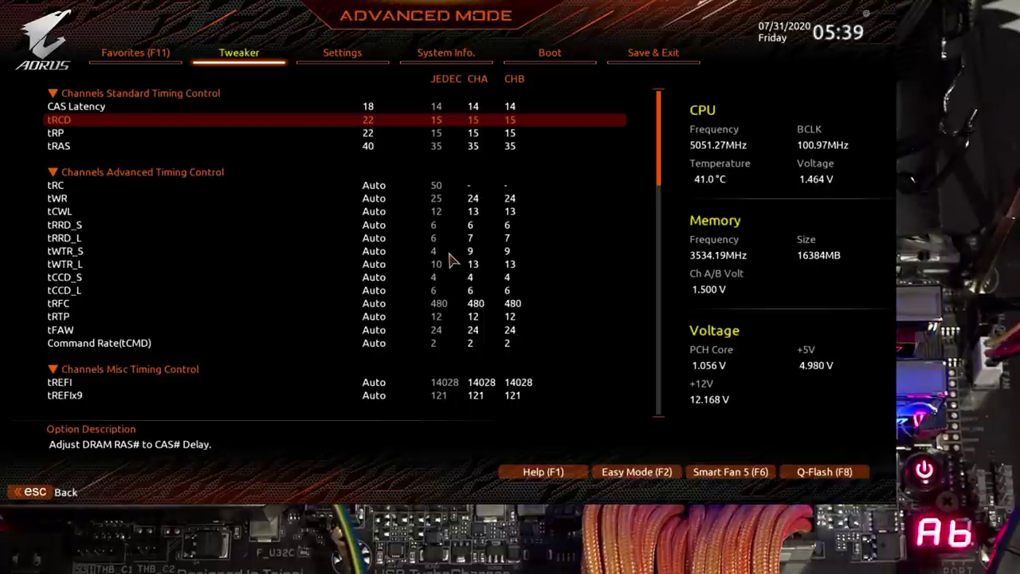
{"action": "key", "text": "Up"}
{"action": "type", "text": "189"}
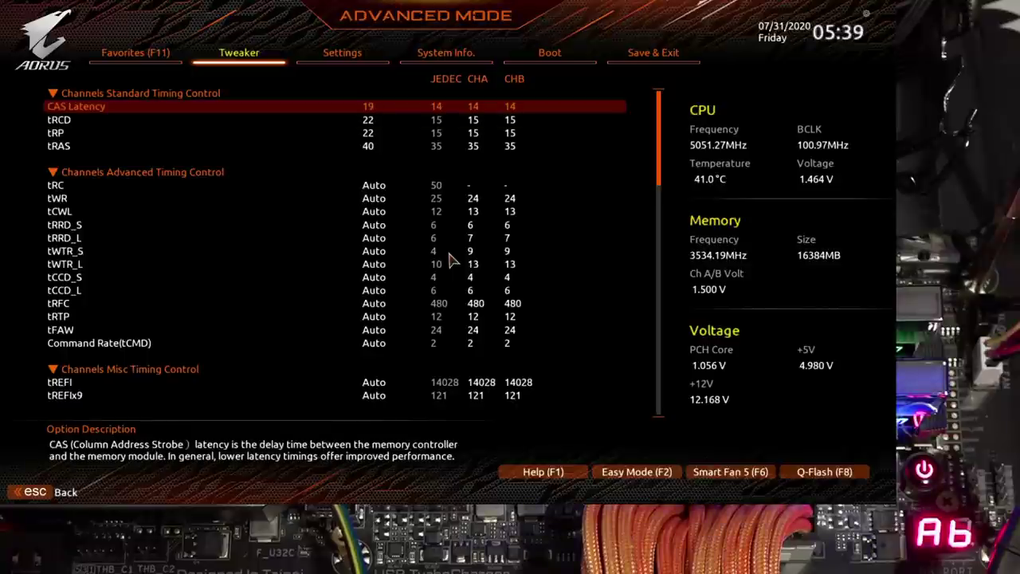
{"action": "key", "text": "Down"}
{"action": "type", "text": "189"}
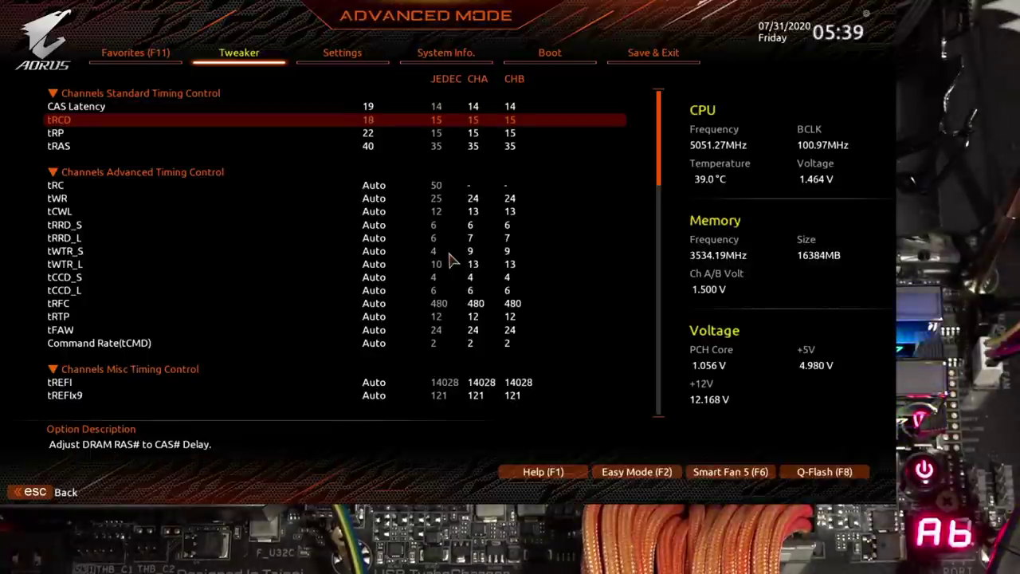
{"action": "key", "text": "Down"}
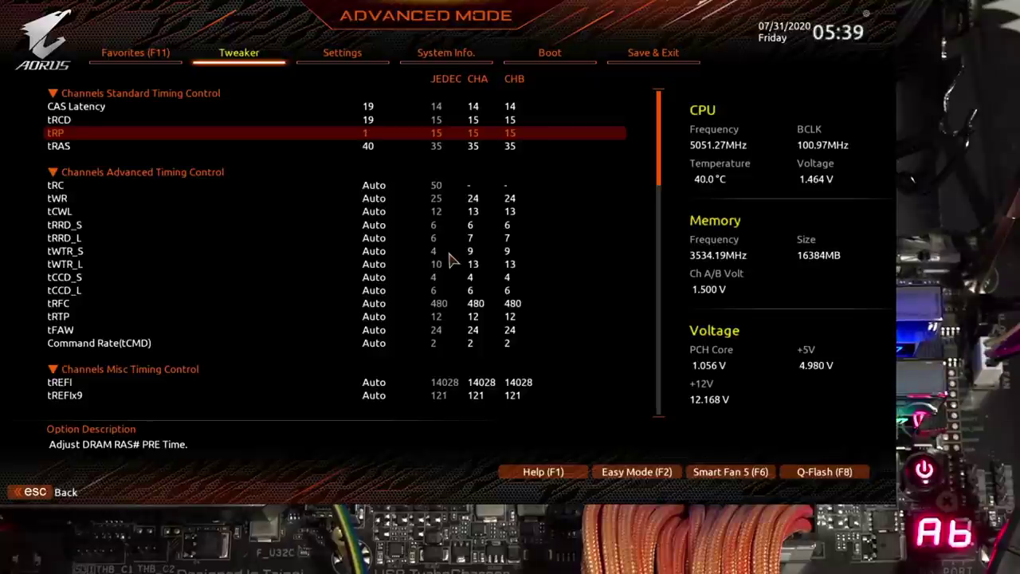
{"action": "key", "text": "Down"}
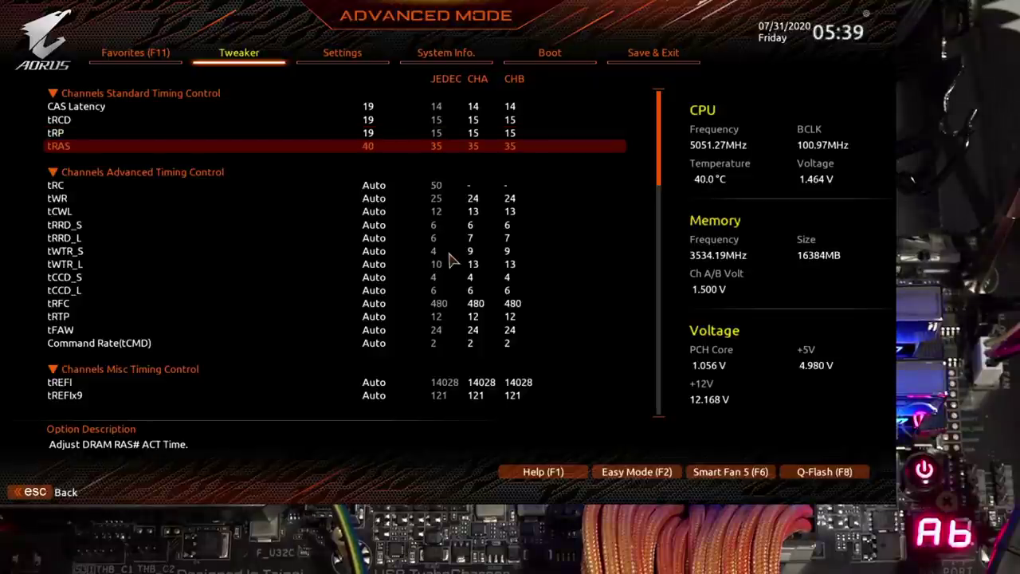
{"action": "type", "text": "39"}
{"action": "key", "text": "Escape"}
{"action": "key", "text": "Escape"}
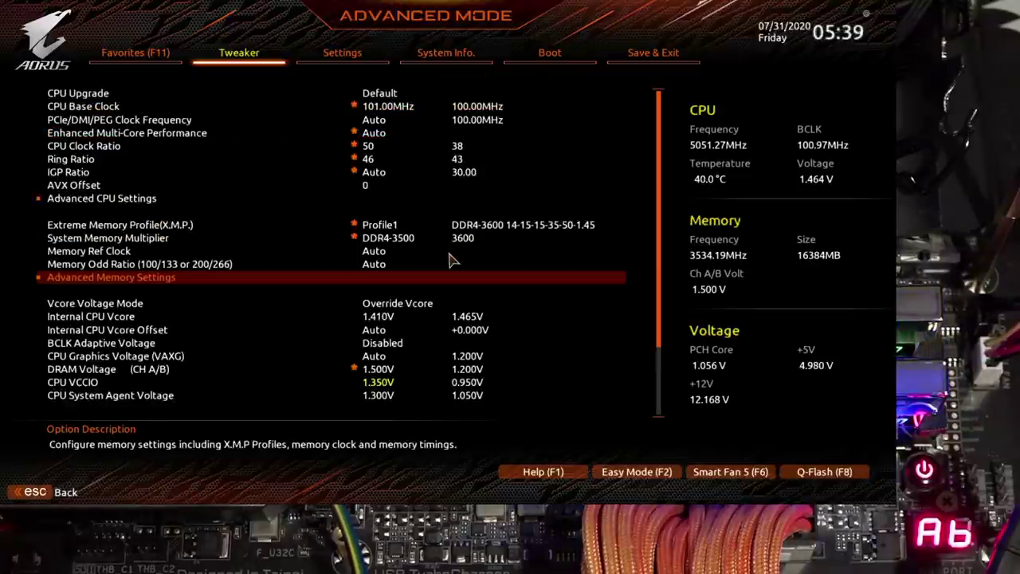
- Set the System Memory Multiplier to DDR4-4000, and save the configuration and exit the BIOS setup
{"action": "key", "text": "Down"}
{"action": "key", "text": "Up"}
{"action": "key", "text": "Up"}
{"action": "key", "text": "Up"}
{"action": "key", "text": "Return"}
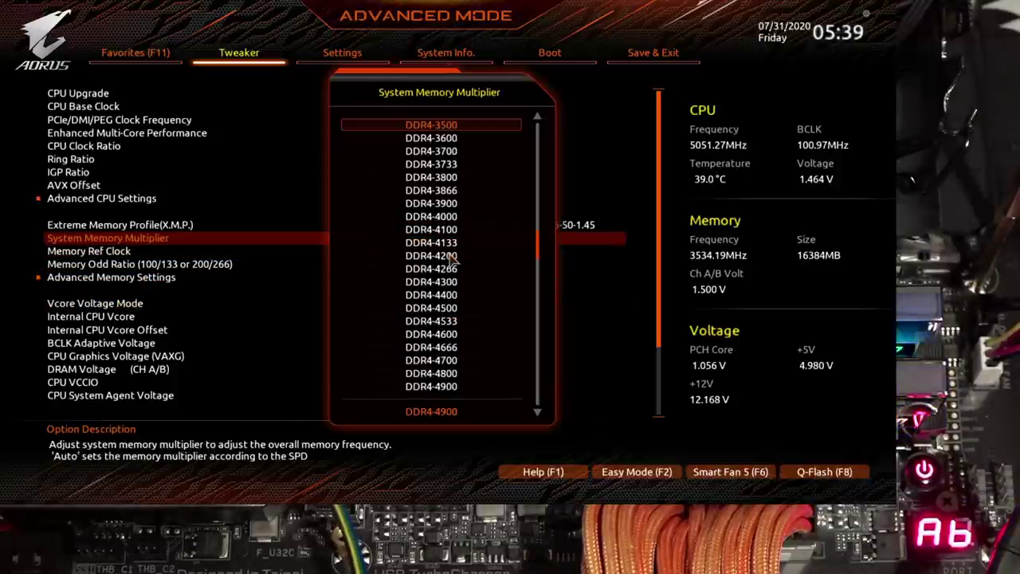
{"action": "key", "text": "Down"}
{"action": "key", "text": "Down"}
{"action": "key", "text": "Down"}
{"action": "key", "text": "Down"}
{"action": "key", "text": "Down"}
{"action": "key", "text": "Down"}
{"action": "key", "text": "Down"}
{"action": "key", "text": "Down"}
{"action": "key", "text": "Down"}
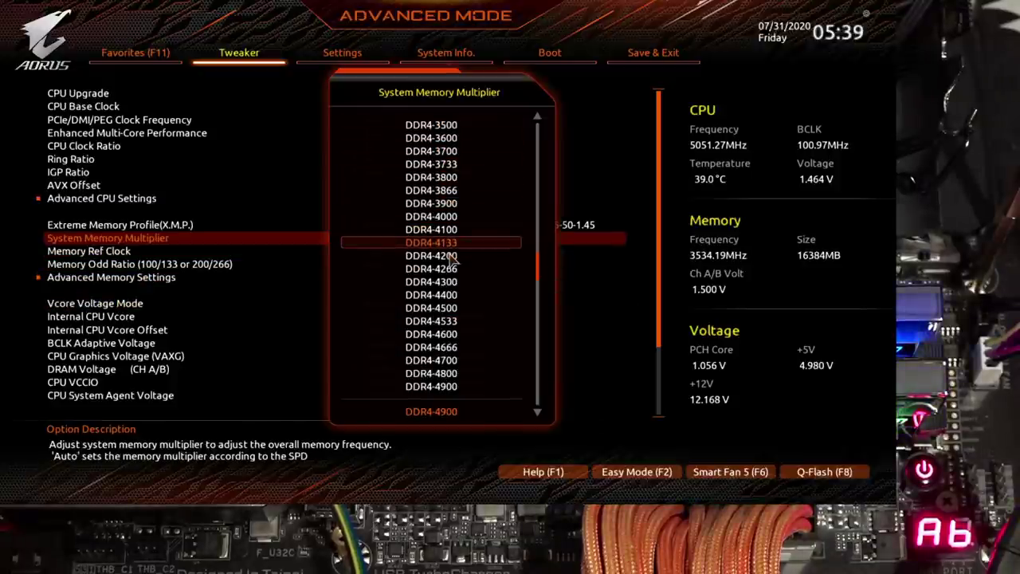
{"action": "key", "text": "Up"}
{"action": "key", "text": "Up"}
{"action": "key", "text": "Return"}
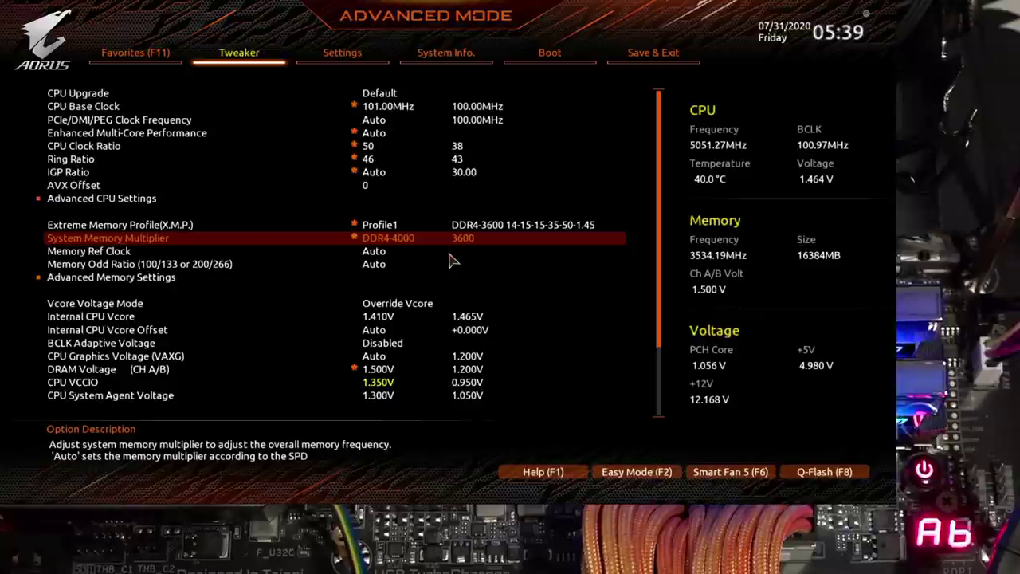
{"action": "key", "text": "F10"}
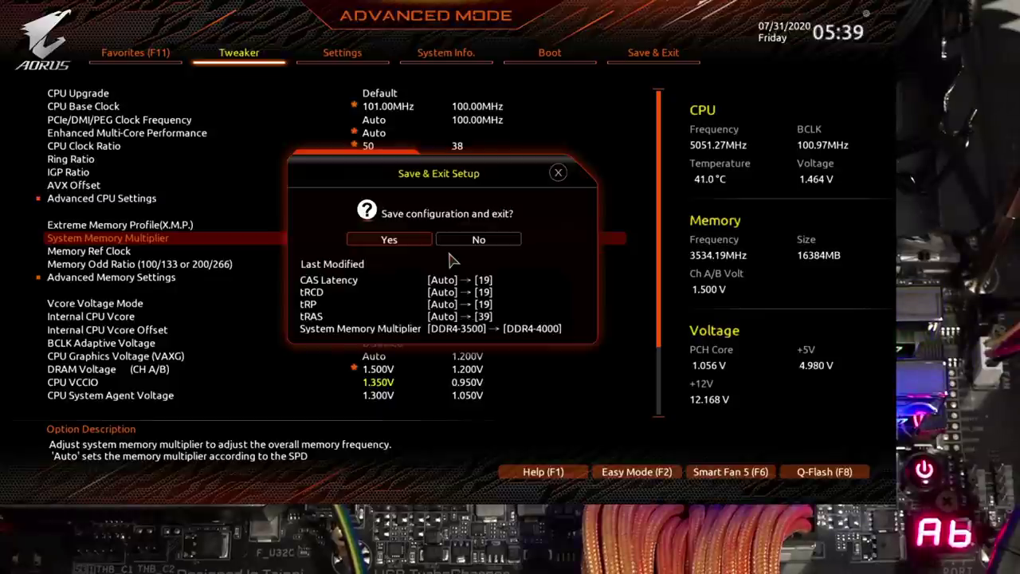
{"action": "key", "text": "Return"}
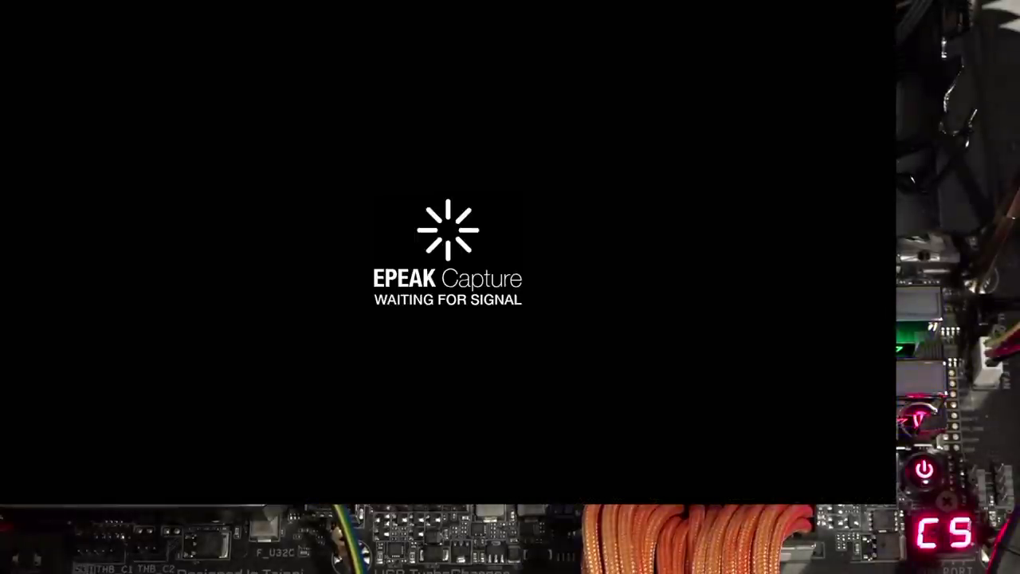
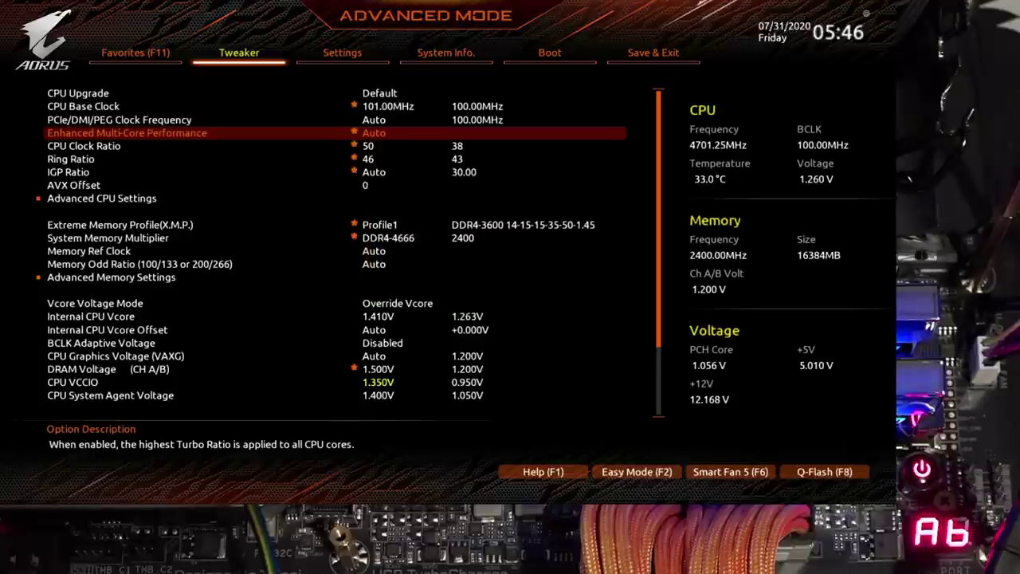
- Set the System Memory Multiplier to DDR4-4533 in the Tweaker settings
{"action": "key", "text": "Down"}
{"action": "key", "text": "Down"}
{"action": "key", "text": "Down"}
{"action": "key", "text": "Down"}
{"action": "key", "text": "Down"}
{"action": "key", "text": "Down"}
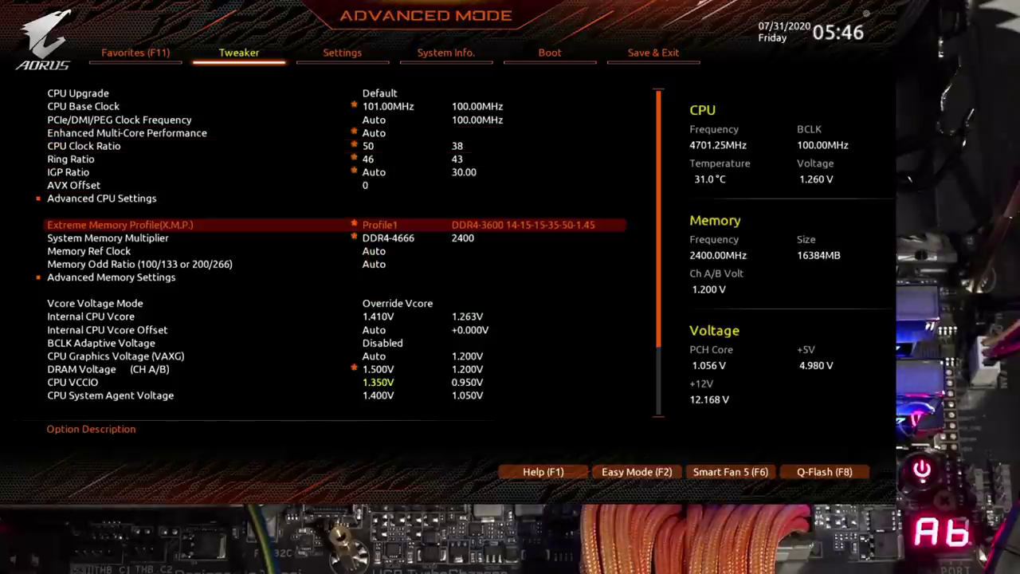
{"action": "key", "text": "Up"}
{"action": "key", "text": "Down"}
{"action": "key", "text": "Down"}
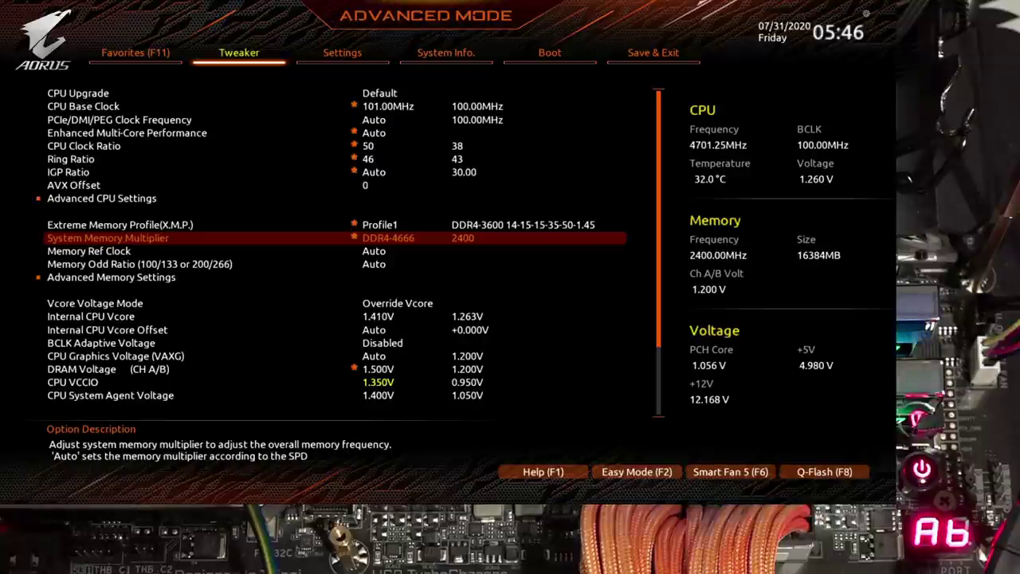
{"action": "key", "text": "minus"}
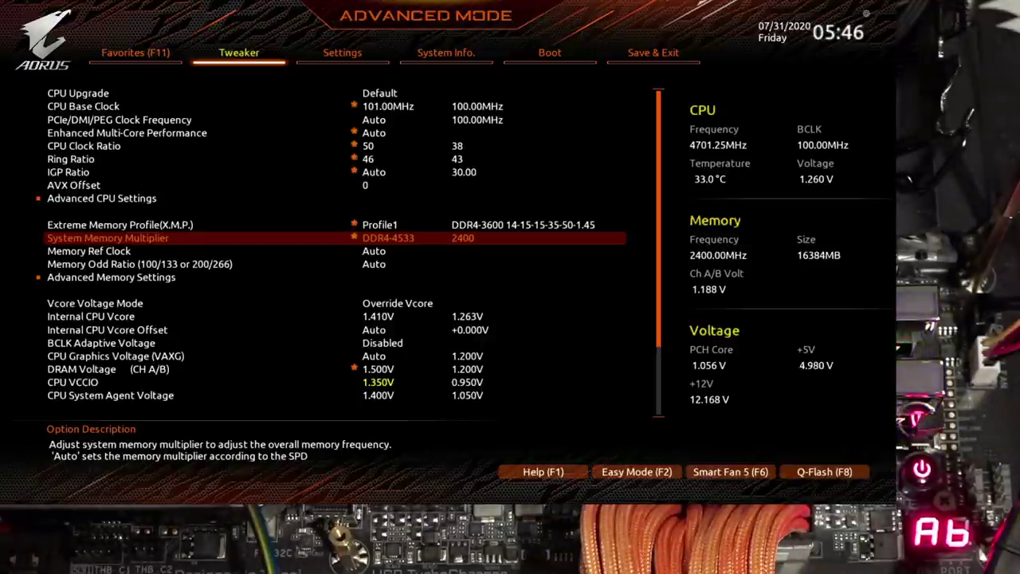
- Go to the Memory Channels Timing page in the advanced memory settings and review the standard and advanced timings
{"action": "key", "text": "Down"}
{"action": "key", "text": "Down"}
{"action": "key", "text": "Down"}
{"action": "key", "text": "Up"}
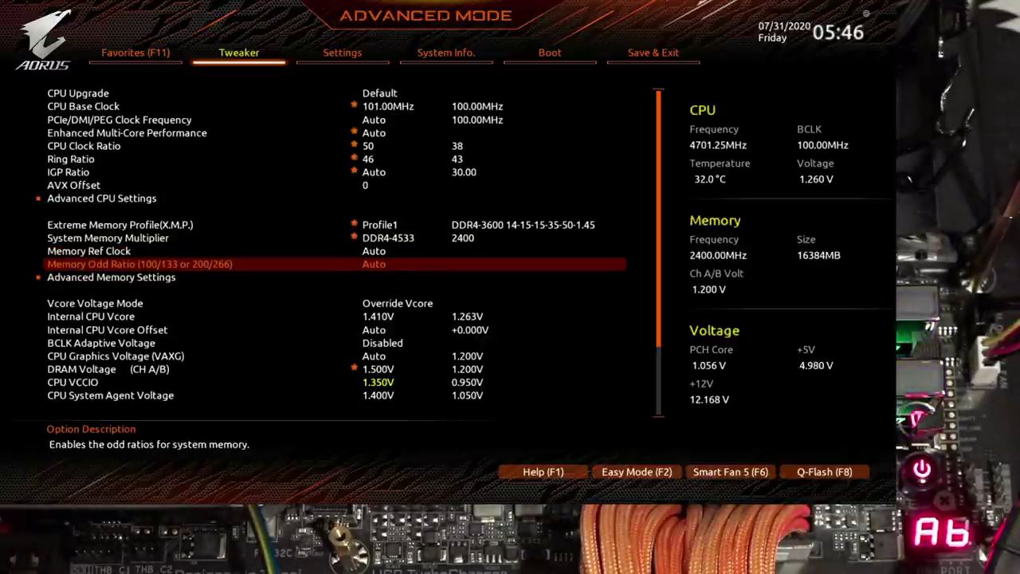
{"action": "key", "text": "Down"}
{"action": "key", "text": "Return"}
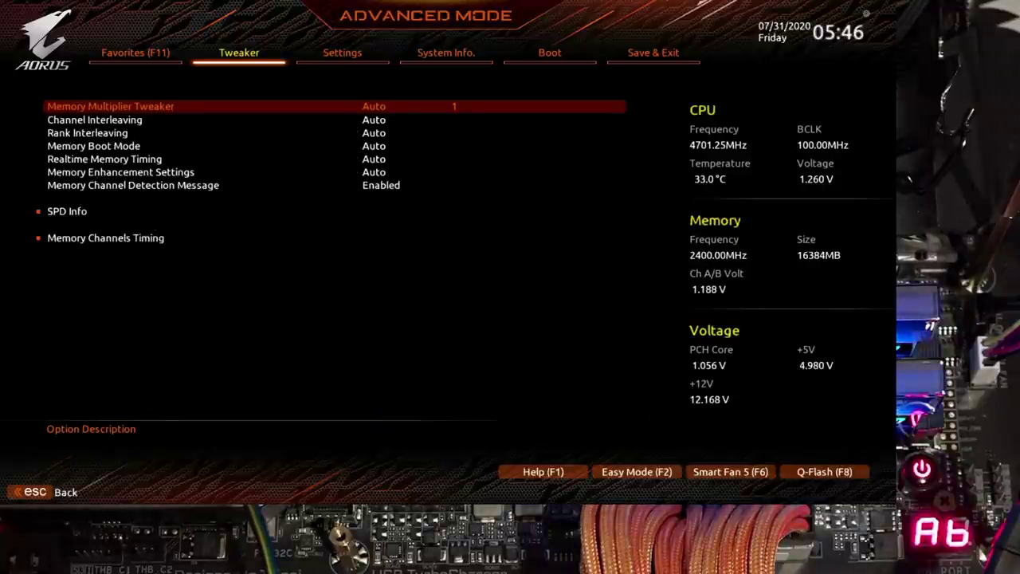
{"action": "key", "text": "Up"}
{"action": "key", "text": "Return"}
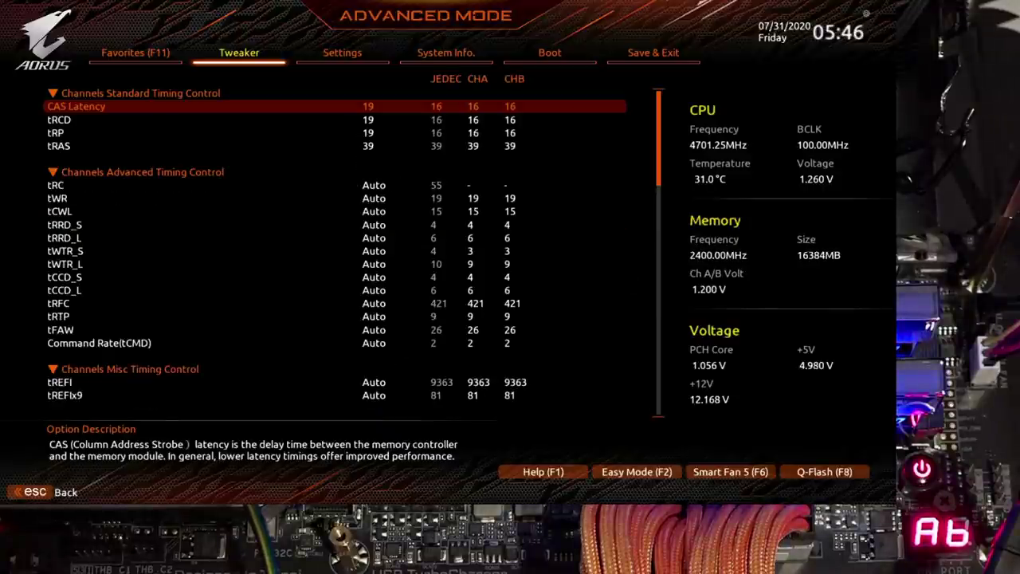
{"action": "key", "text": "Down"}
{"action": "key", "text": "Down"}
{"action": "key", "text": "Down"}
{"action": "key", "text": "Down"}
{"action": "key", "text": "Down"}
{"action": "key", "text": "Down"}
{"action": "key", "text": "Up"}
{"action": "key", "text": "Up"}
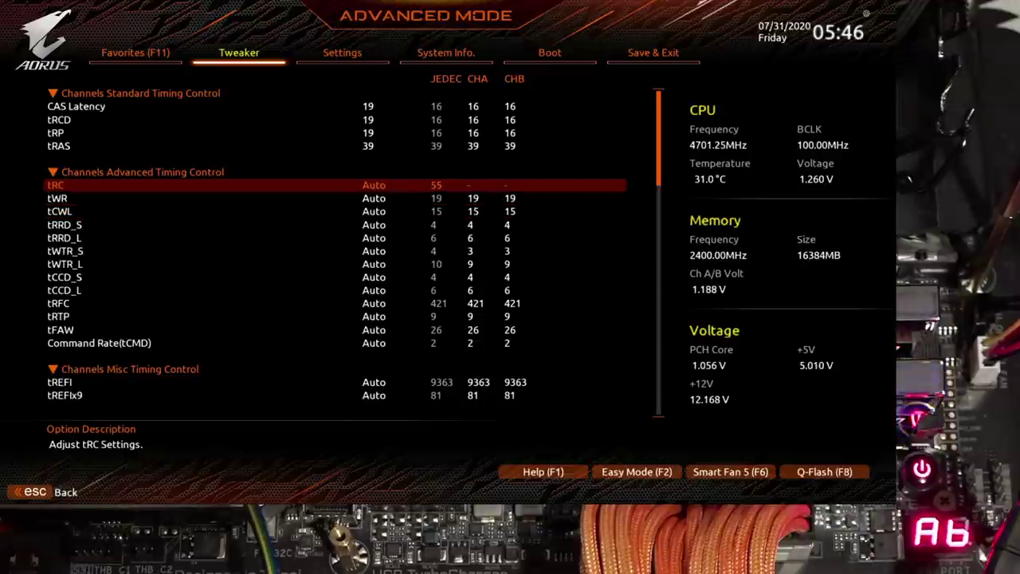
{"action": "key", "text": "Up"}
- Return to the main Tweaker settings, then save the configuration and exit the BIOS setup
{"action": "key", "text": "Escape"}
{"action": "key", "text": "Escape"}
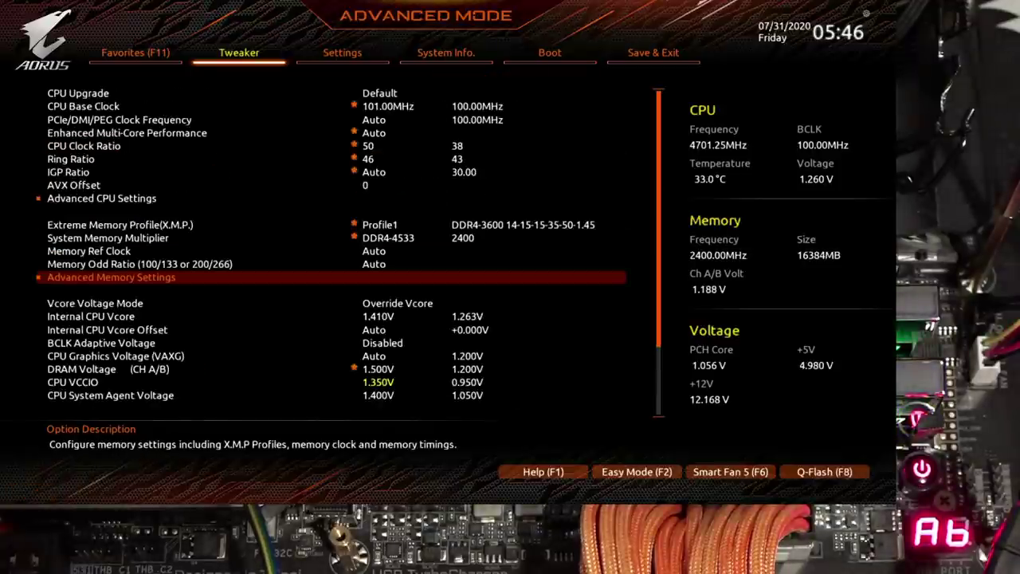
{"action": "key", "text": "F10"}
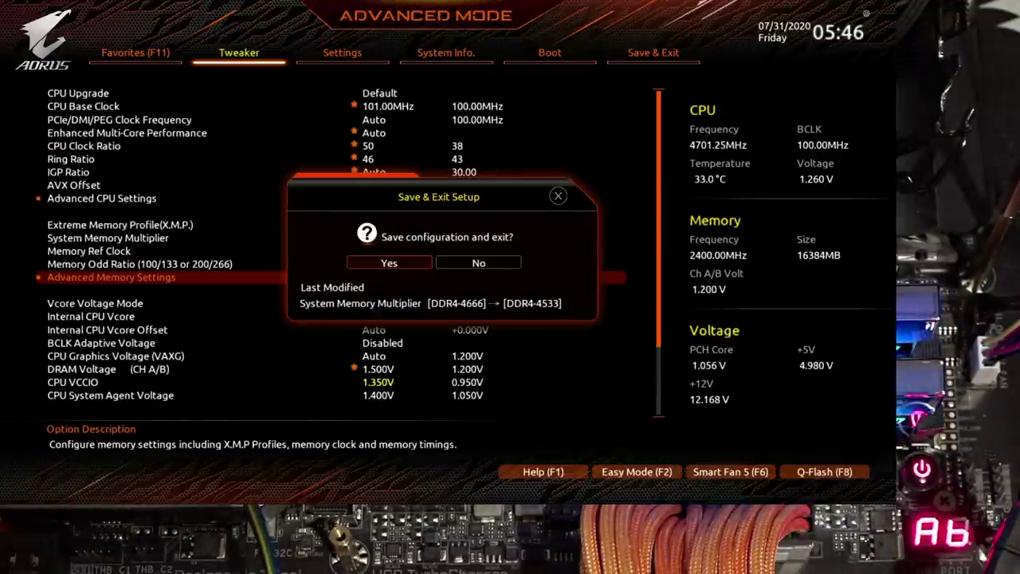
{"action": "key", "text": "Return"}
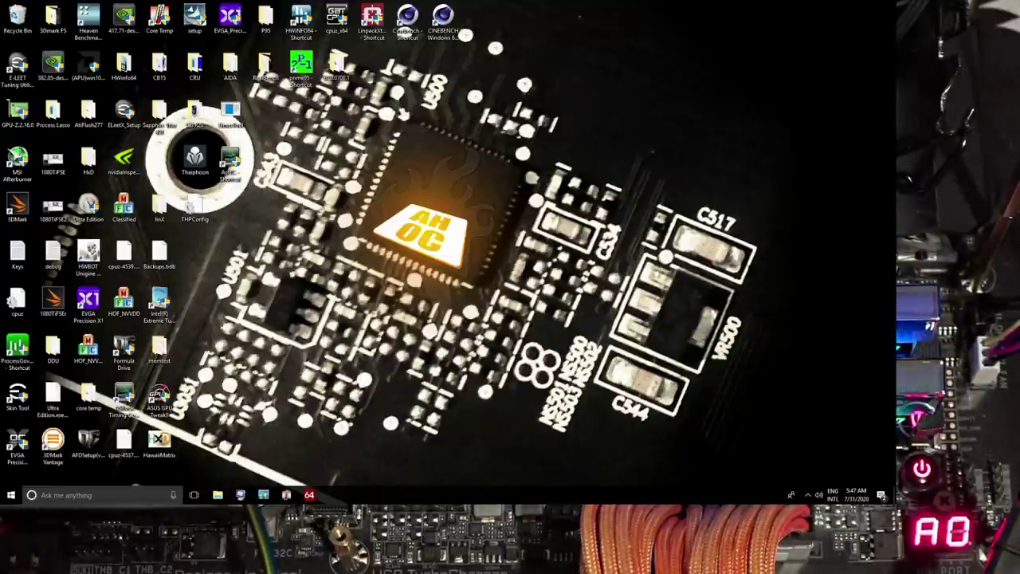
{"action": "key", "text": "super"}
{"action": "key", "text": "Escape"}
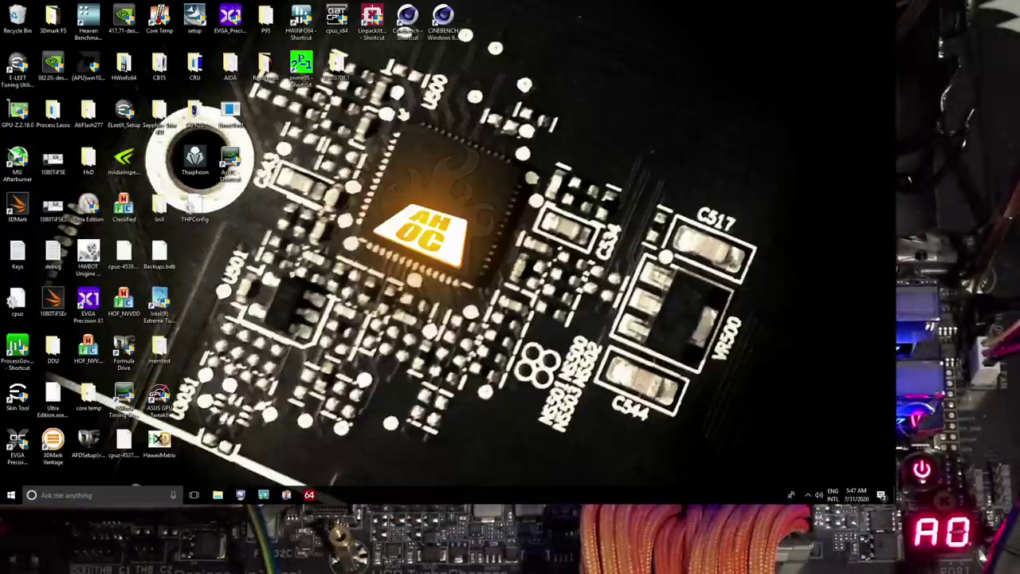
{"action": "left_click", "coordinate": [471, 279]}
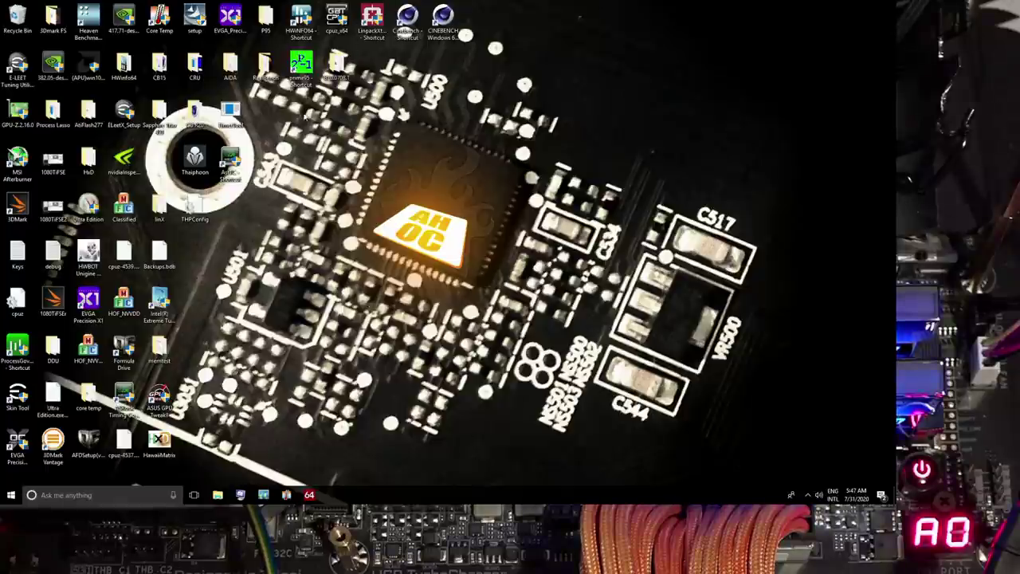
- Examine the IO-L, tWR, tWTR, tWRRD and tRDWR timings in ASRock Timing Configurator, and close it
{"action": "double_click", "coordinate": [231, 163]}
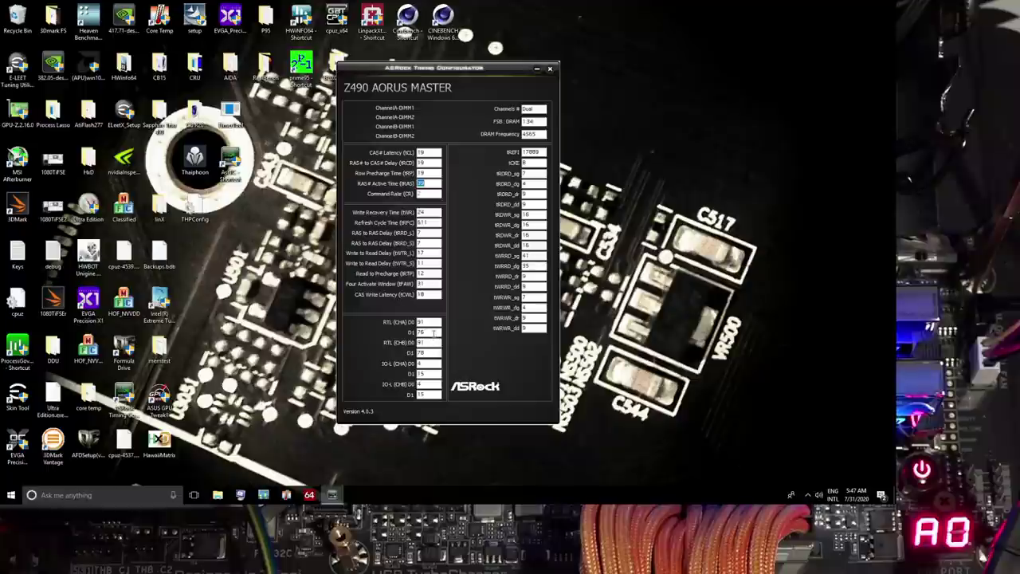
{"action": "left_click", "coordinate": [427, 394]}
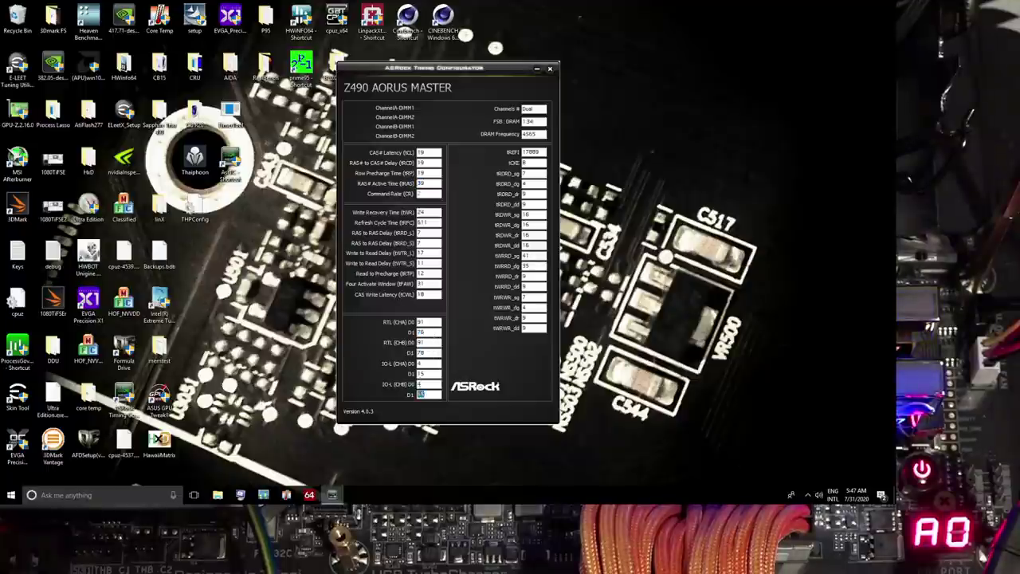
{"action": "left_click", "coordinate": [420, 373]}
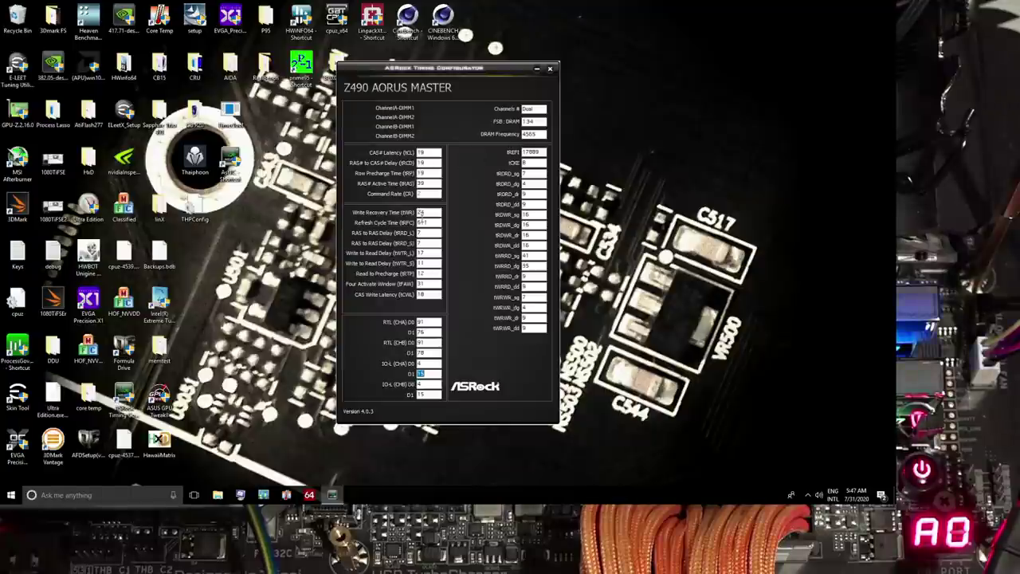
{"action": "left_click", "coordinate": [423, 212]}
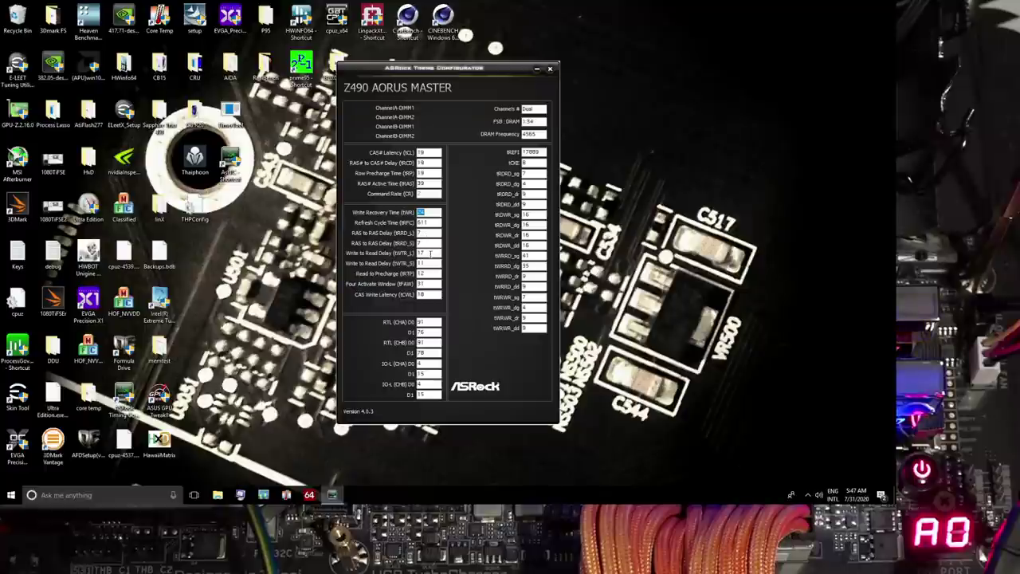
{"action": "left_click", "coordinate": [422, 252]}
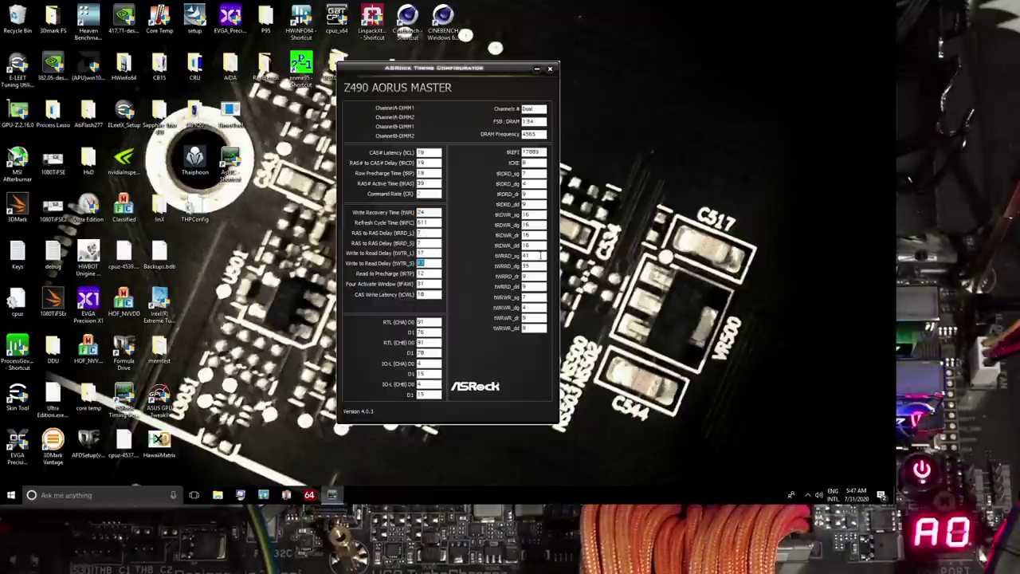
{"action": "left_click", "coordinate": [527, 256]}
{"action": "left_click", "coordinate": [527, 266]}
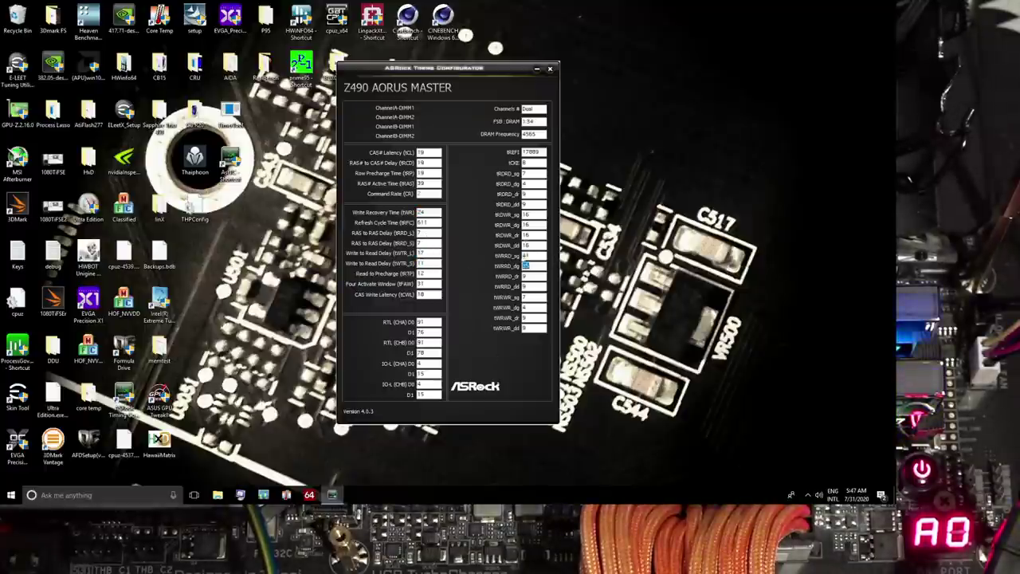
{"action": "left_click", "coordinate": [534, 215]}
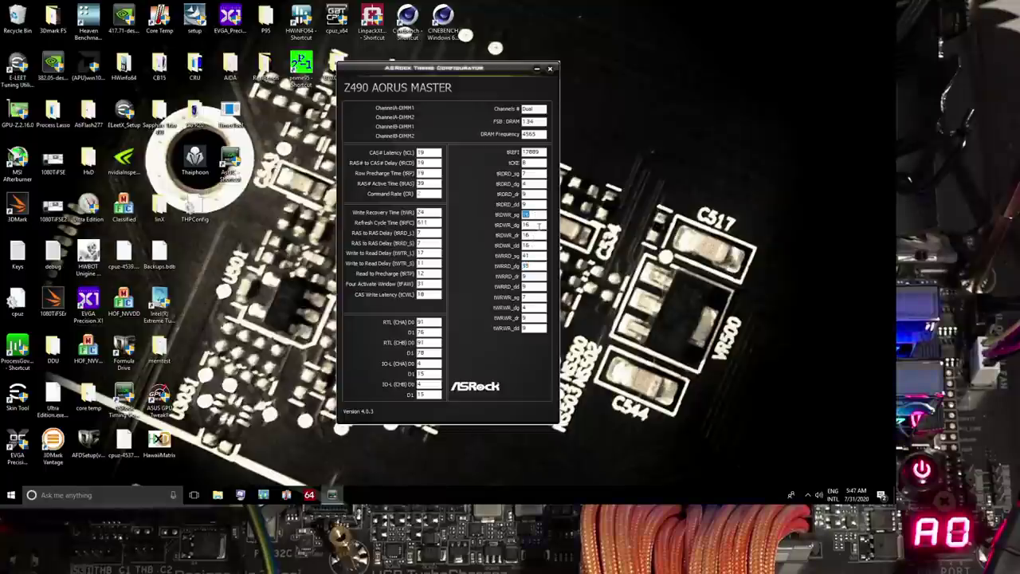
{"action": "left_click", "coordinate": [527, 246]}
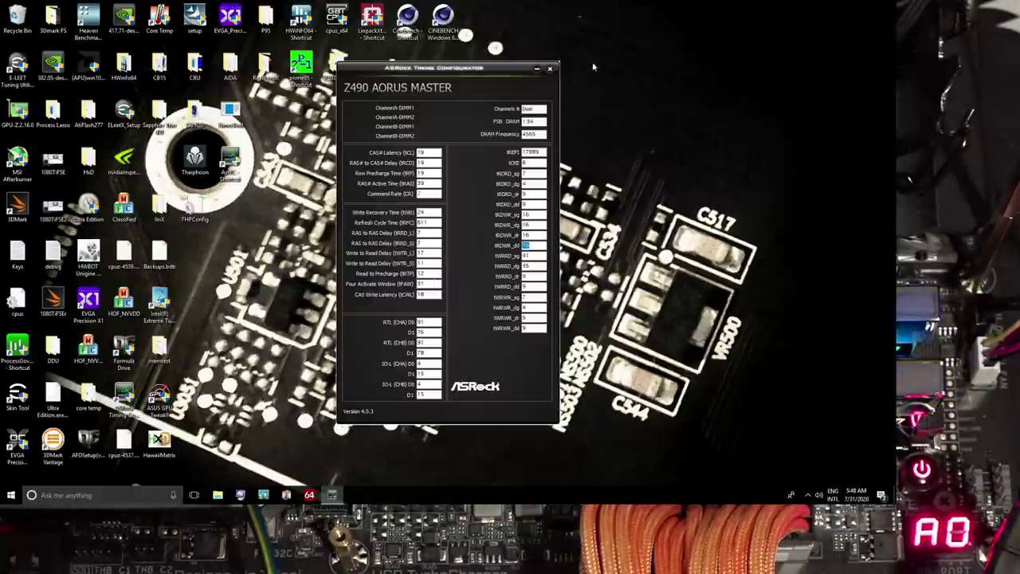
{"action": "left_click", "coordinate": [552, 69]}
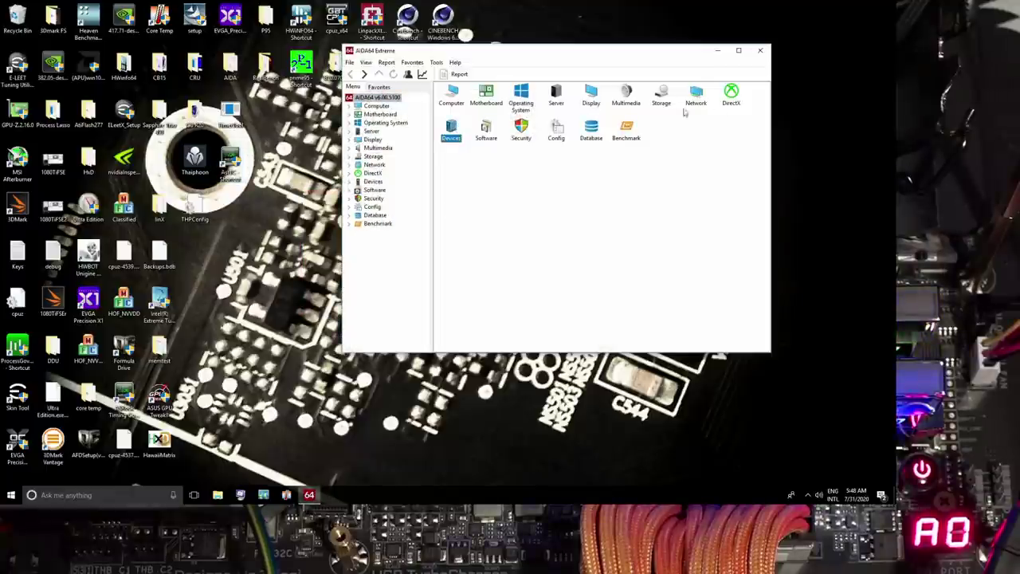
- Run the Memory Latency benchmark in AIDA64 Extreme
{"action": "left_click", "coordinate": [634, 136]}
{"action": "double_click", "coordinate": [627, 131]}
{"action": "double_click", "coordinate": [557, 100]}
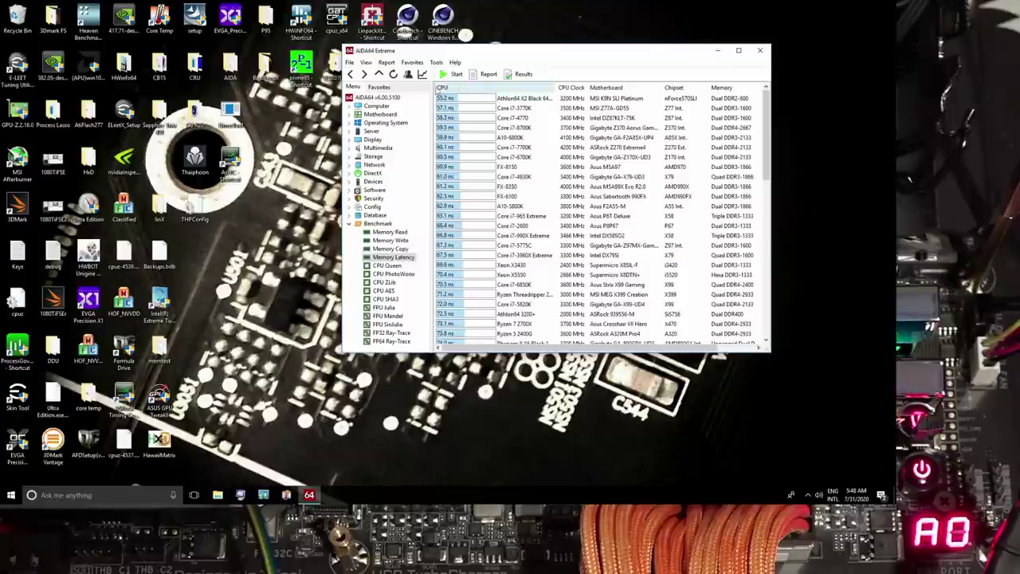
{"action": "left_click", "coordinate": [447, 75]}
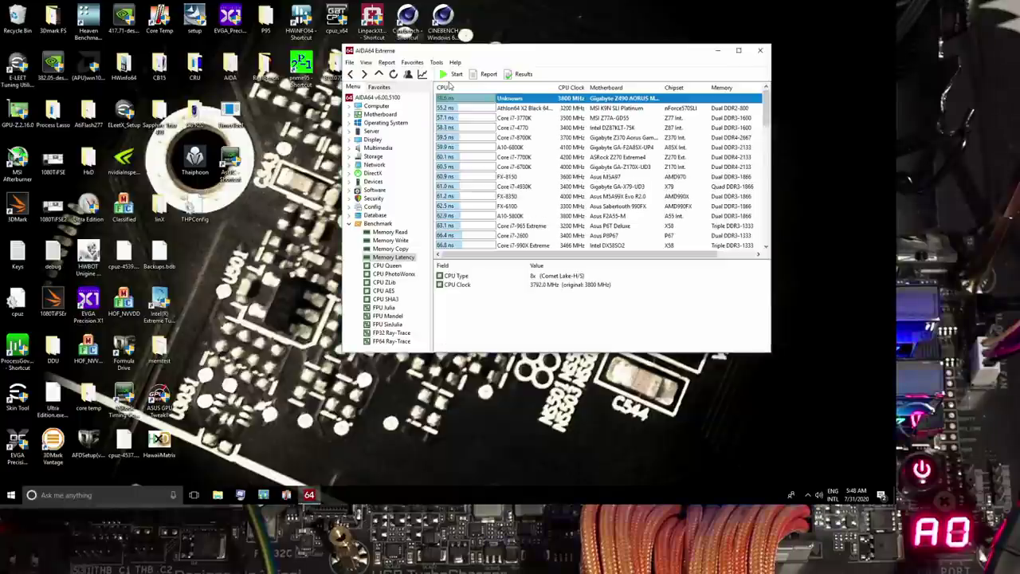
- Sort the memory latency results and compare the Z490 AORUS Master entry with the other systems
{"action": "left_click", "coordinate": [469, 116]}
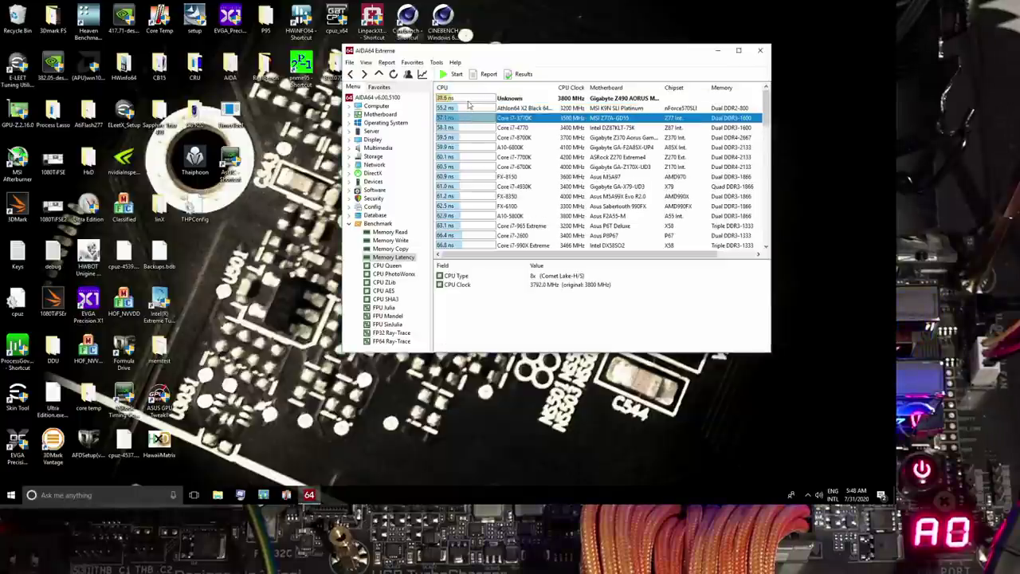
{"action": "left_click", "coordinate": [454, 99]}
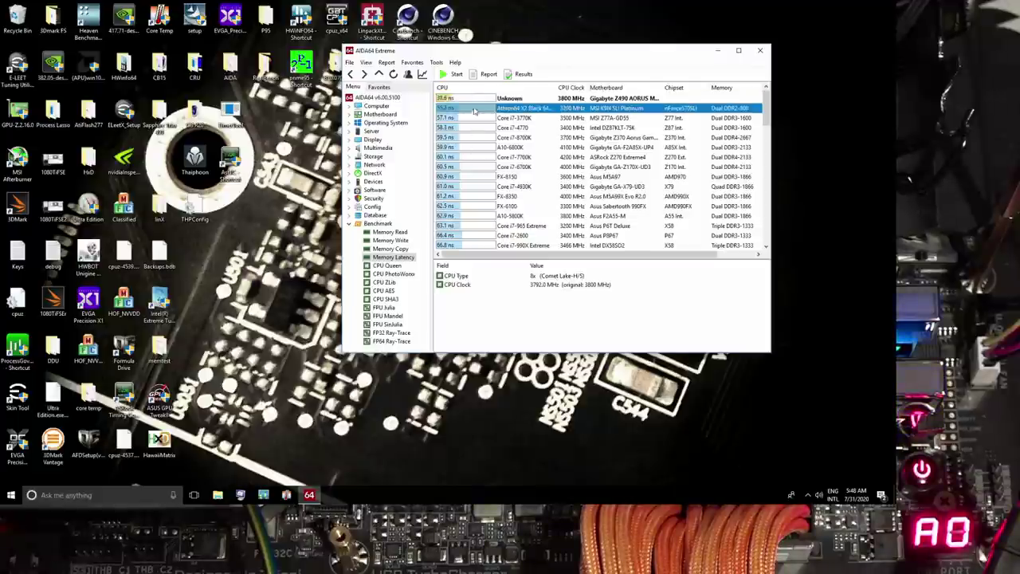
{"action": "left_click", "coordinate": [447, 87]}
{"action": "left_click", "coordinate": [456, 88]}
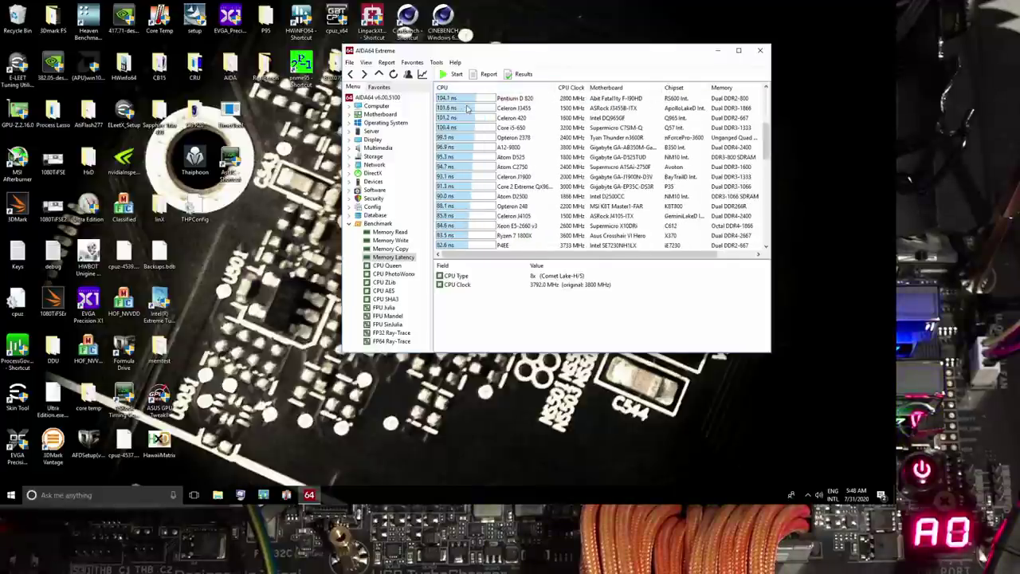
{"action": "left_click", "coordinate": [460, 88]}
{"action": "left_click", "coordinate": [460, 88]}
{"action": "left_click", "coordinate": [476, 99]}
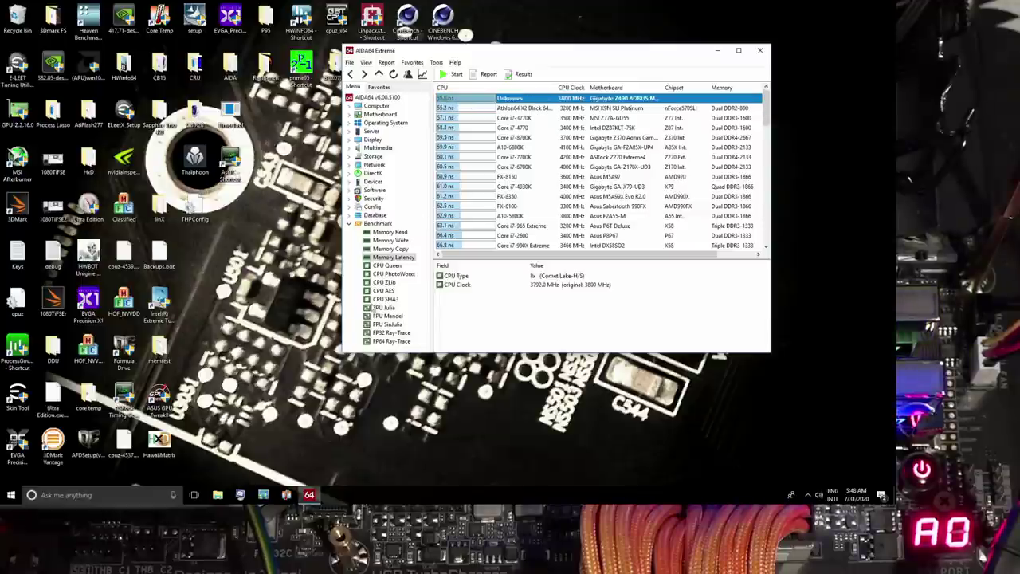
{"action": "left_click", "coordinate": [570, 110]}
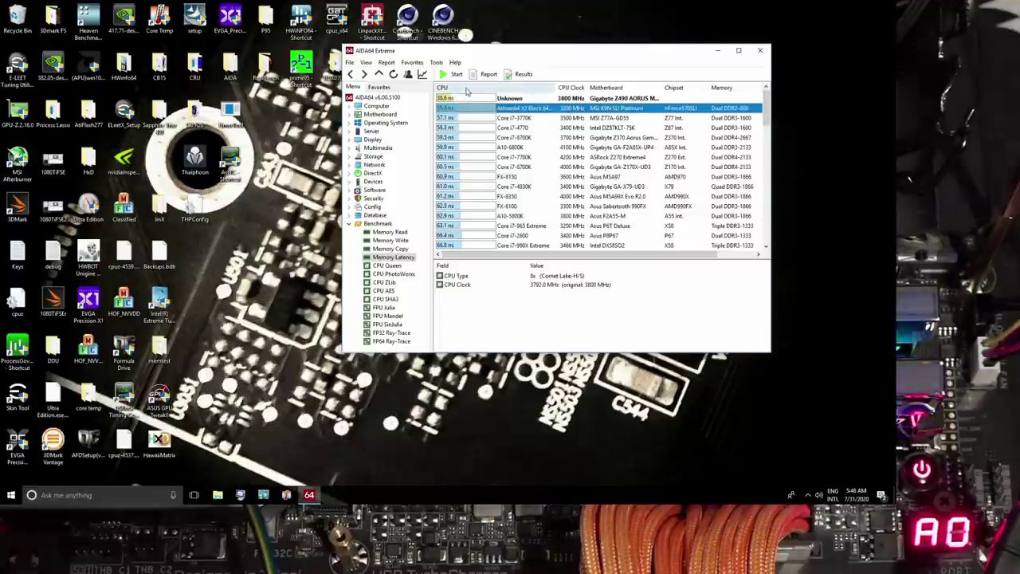
{"action": "left_click", "coordinate": [466, 97]}
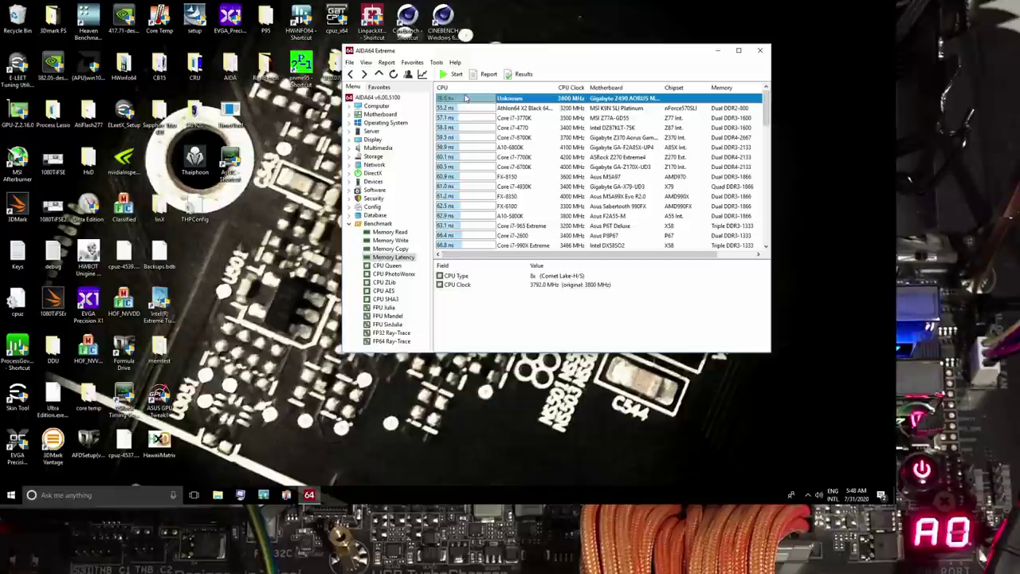
- Run the Memory Read benchmark and select the Z490 AORUS Master entry in the results
{"action": "left_click", "coordinate": [401, 232]}
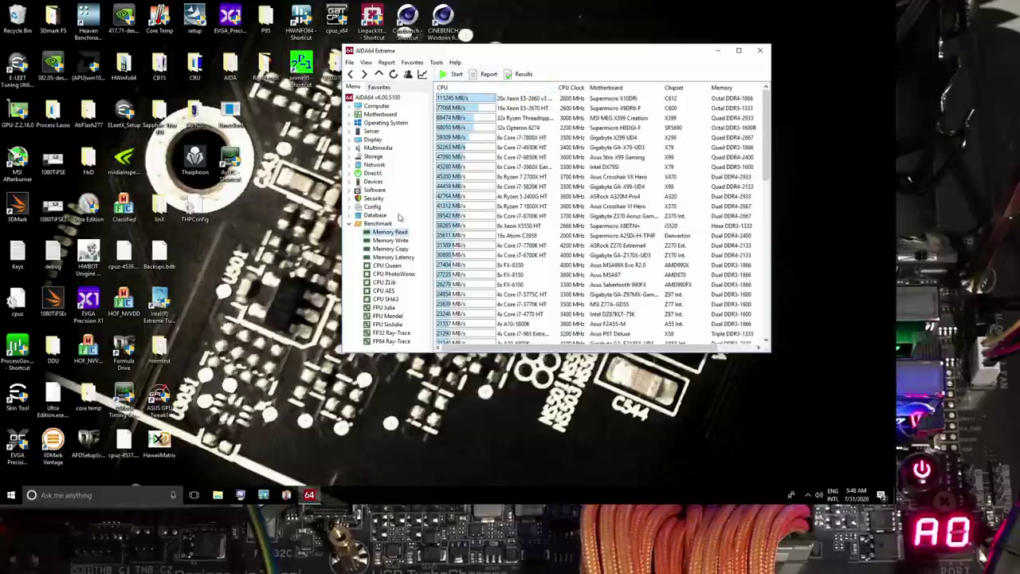
{"action": "left_click", "coordinate": [445, 75]}
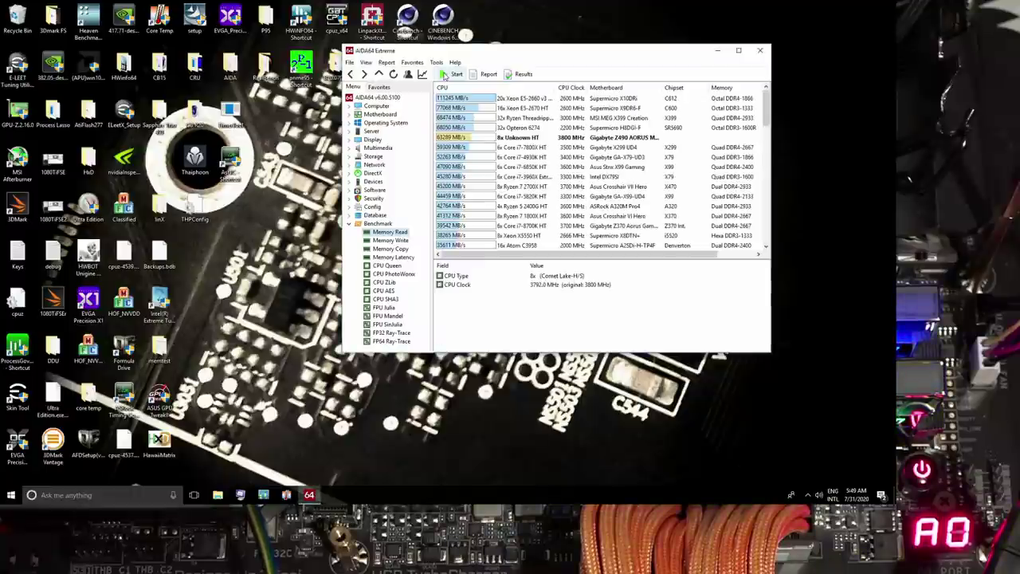
{"action": "left_click", "coordinate": [458, 141]}
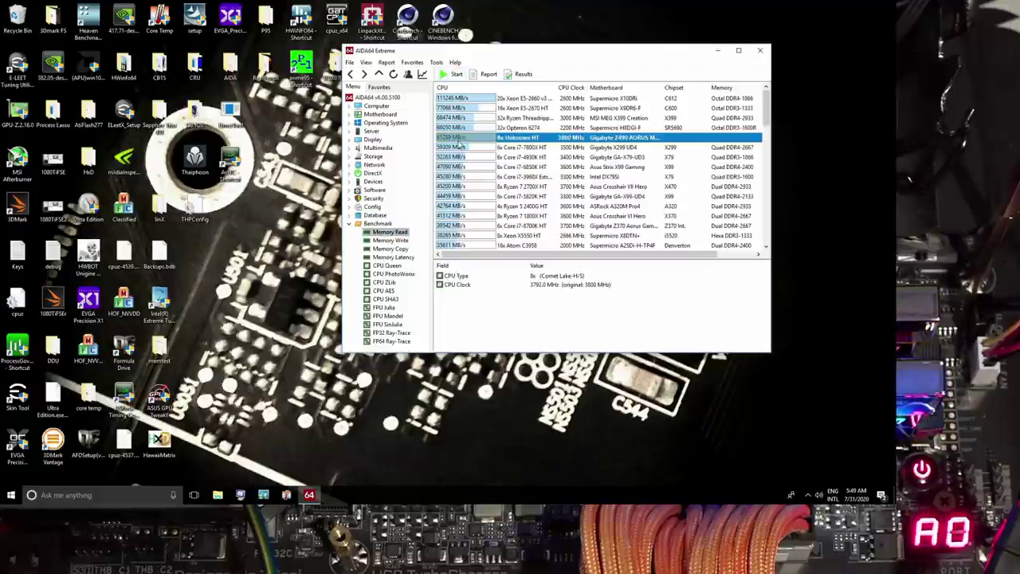
- Close AIDA64, launch Linpack Xtreme and move its window toward the middle of the desktop
{"action": "left_click", "coordinate": [760, 51]}
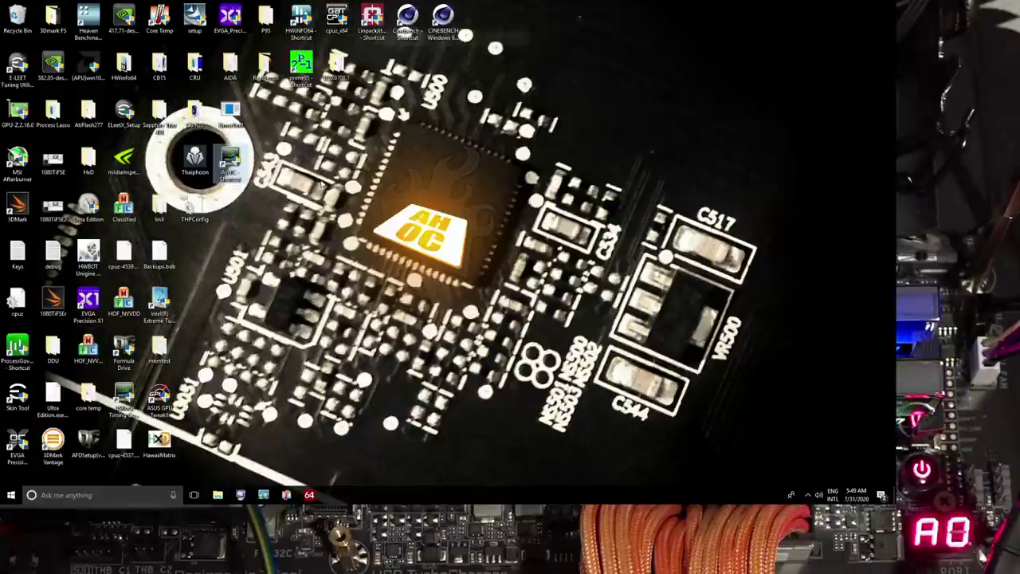
{"action": "double_click", "coordinate": [372, 22]}
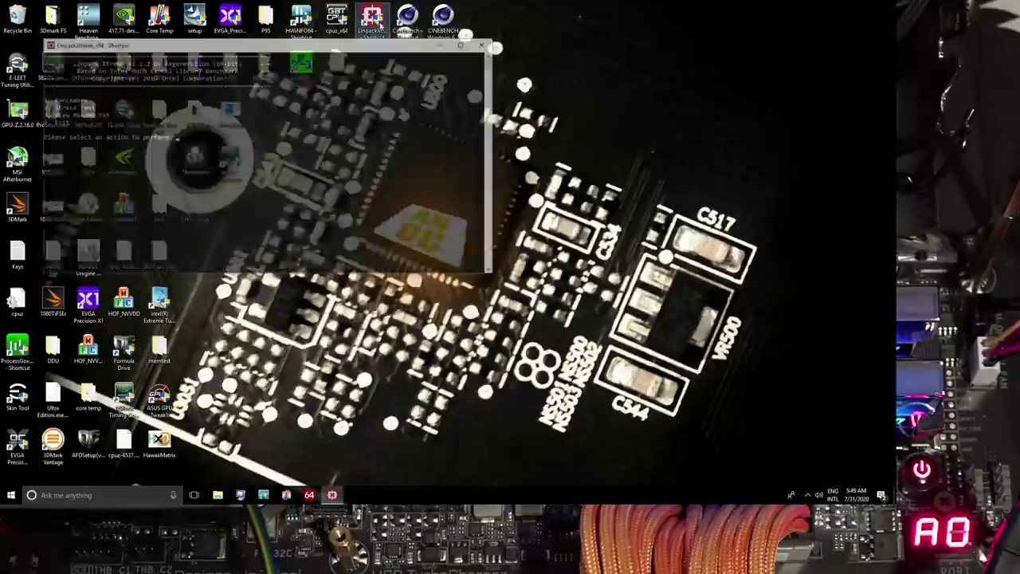
{"action": "left_click_drag", "start_coordinate": [337, 55], "coordinate": [584, 105]}
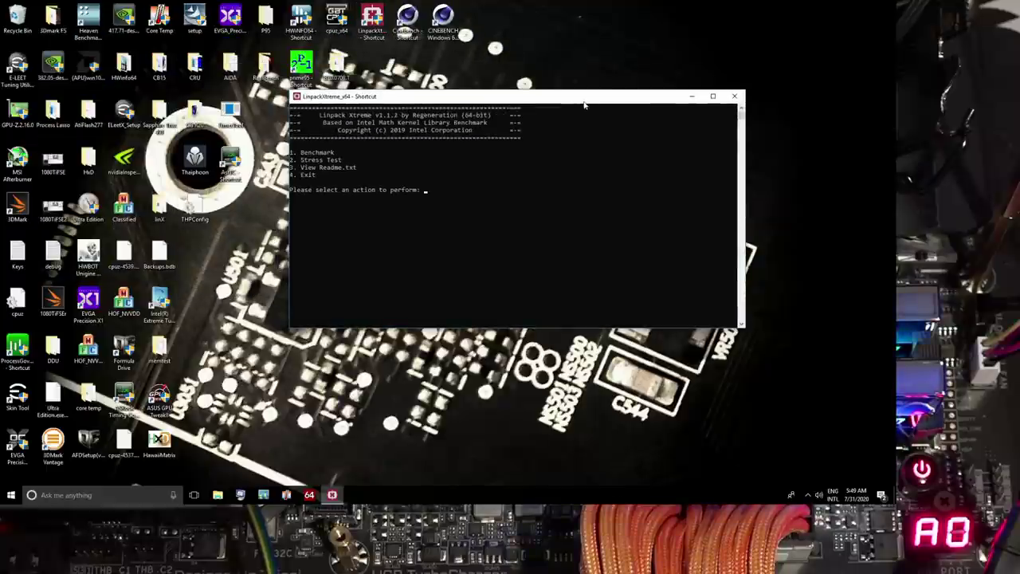
- Show the memory usage graph in Task Manager and return to the Linpack Xtreme window
{"action": "key", "text": "ctrl+shift+Escape"}
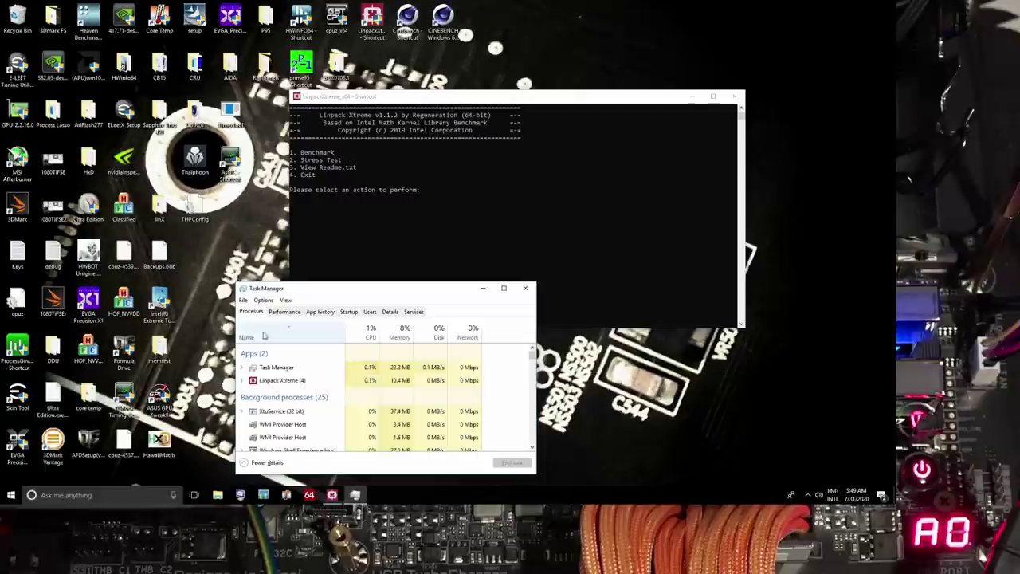
{"action": "left_click", "coordinate": [281, 312]}
{"action": "left_click", "coordinate": [476, 240]}
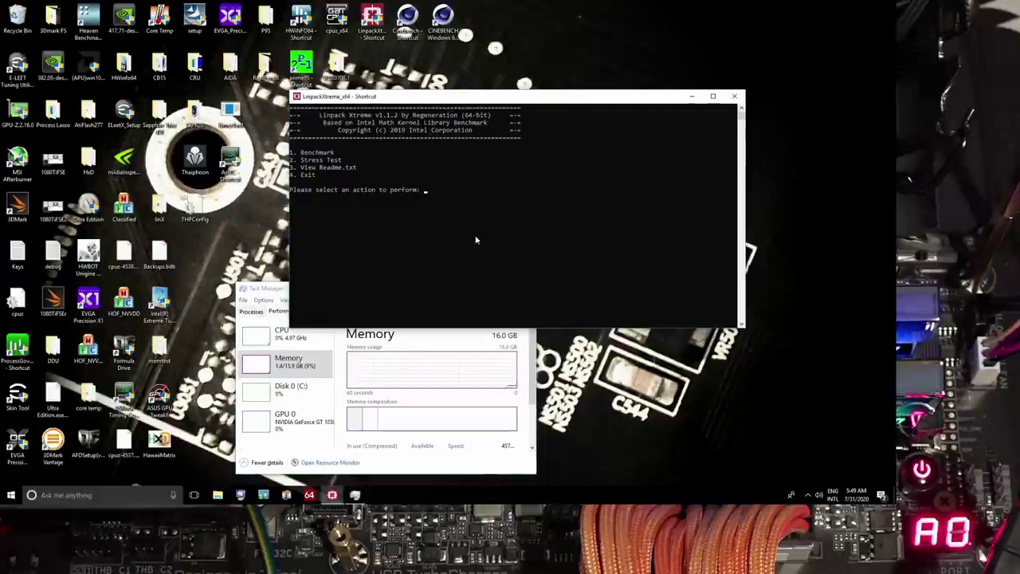
- Set up a Linpack Xtreme test with the 6GB RAM option and 3 runs
{"action": "type", "text": "1"}
{"action": "key", "text": "Return"}
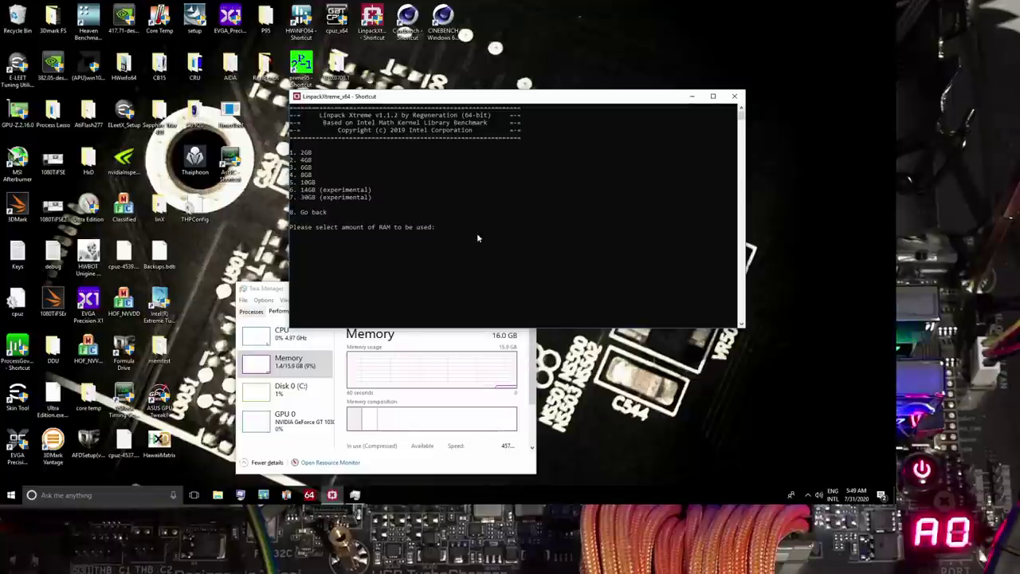
{"action": "type", "text": "5"}
{"action": "key", "text": "Return"}
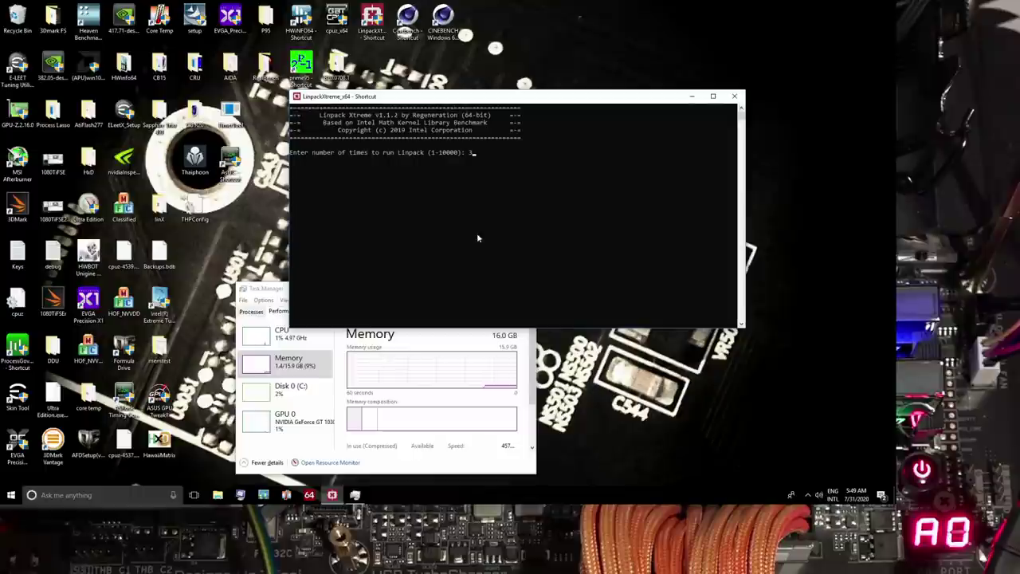
{"action": "type", "text": "3"}
{"action": "key", "text": "Return"}
- Use all available threads, disable sleep mode, decline HWMonitor, start the Linpack run and open Core Temp
{"action": "type", "text": "Y"}
{"action": "key", "text": "Return"}
{"action": "type", "text": "Y"}
{"action": "key", "text": "Return"}
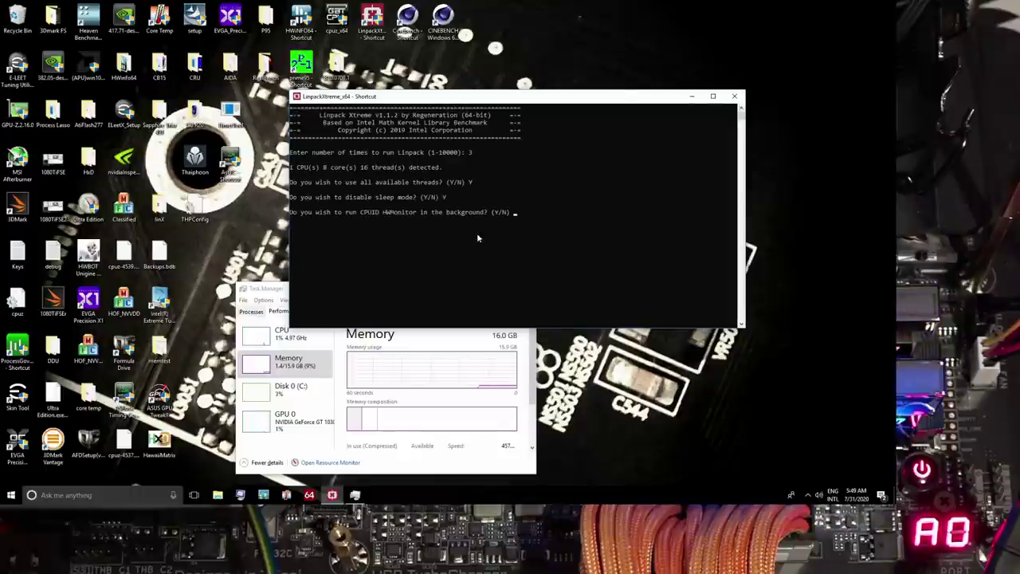
{"action": "type", "text": "N"}
{"action": "key", "text": "Return"}
{"action": "key", "text": "Return"}
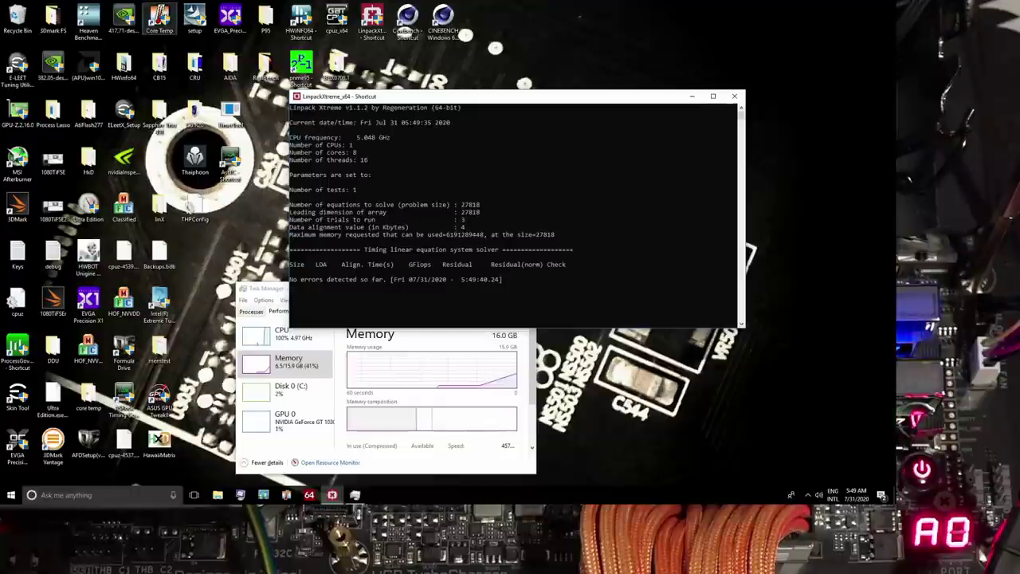
{"action": "left_click", "coordinate": [159, 20]}
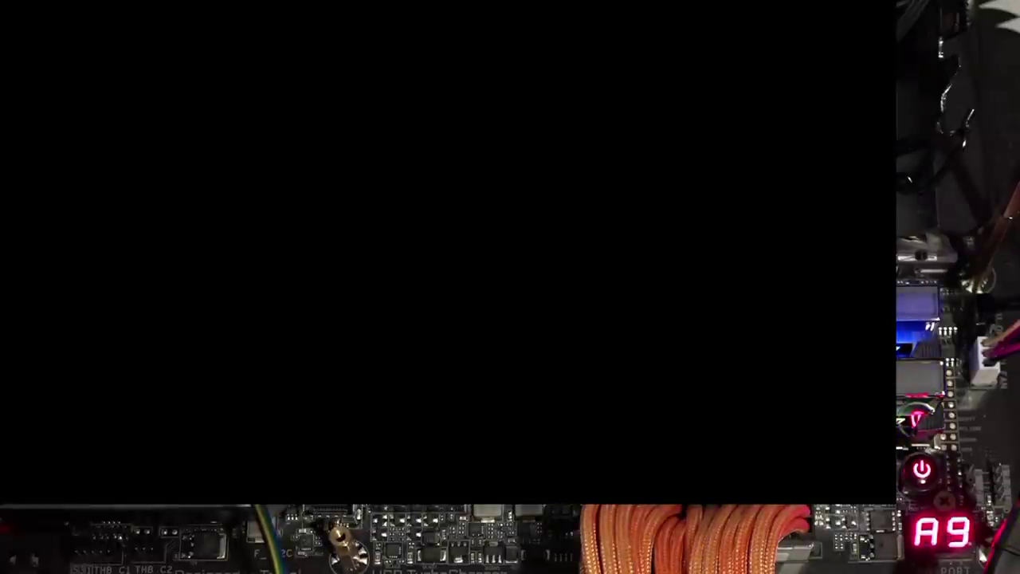
- Open the Memory Channels Timing page within the BIOS Advanced Memory Settings
{"action": "key", "text": "Down"}
{"action": "key", "text": "Down"}
{"action": "key", "text": "Down"}
{"action": "key", "text": "Down"}
{"action": "key", "text": "Down"}
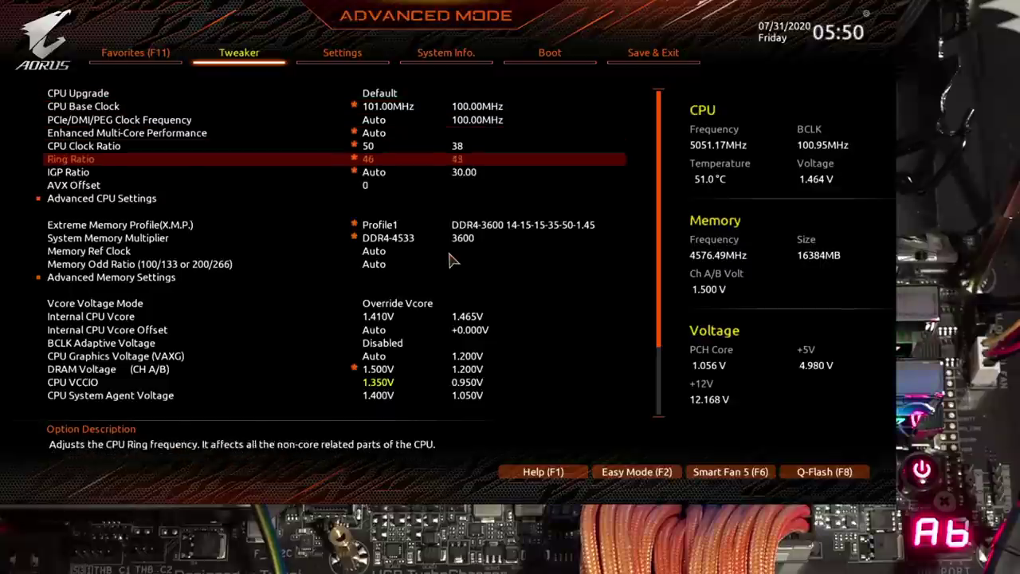
{"action": "key", "text": "Down"}
{"action": "key", "text": "Down"}
{"action": "key", "text": "Down"}
{"action": "key", "text": "Down"}
{"action": "key", "text": "Down"}
{"action": "key", "text": "Down"}
{"action": "key", "text": "Up"}
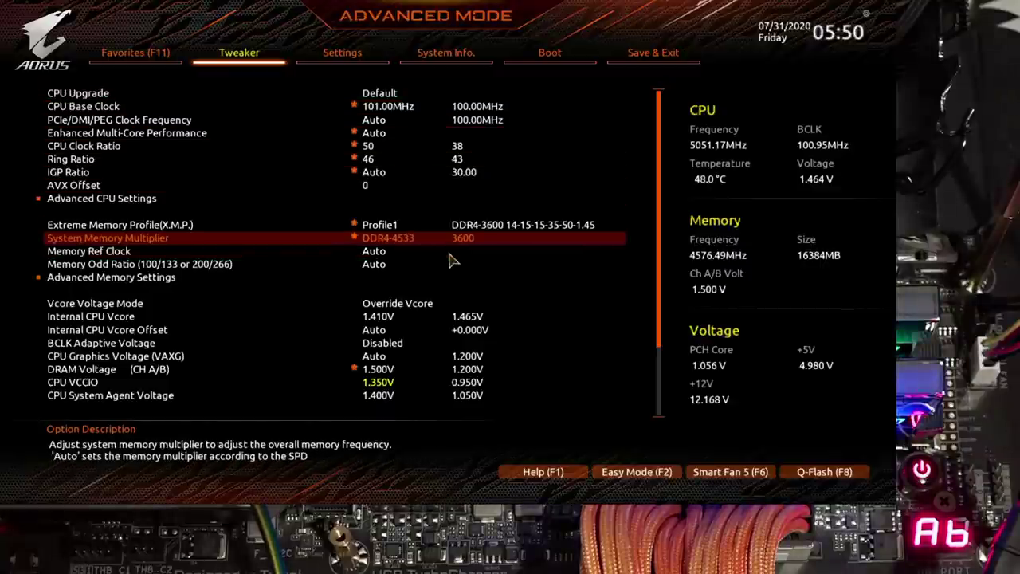
{"action": "key", "text": "Down"}
{"action": "key", "text": "Down"}
{"action": "key", "text": "Down"}
{"action": "key", "text": "Return"}
{"action": "key", "text": "Down"}
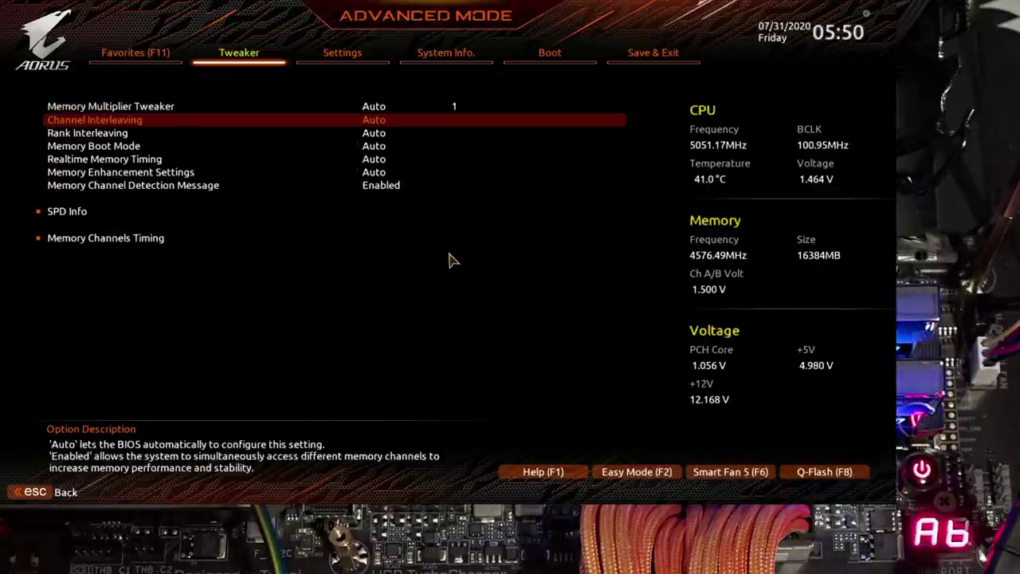
{"action": "key", "text": "Down"}
{"action": "key", "text": "Down"}
{"action": "key", "text": "Down"}
{"action": "key", "text": "Down"}
{"action": "key", "text": "Down"}
{"action": "key", "text": "Down"}
{"action": "key", "text": "Down"}
{"action": "key", "text": "Return"}
- Set both the tRCD and tRP standard timings to 22
{"action": "key", "text": "Down"}
{"action": "key", "text": "Down"}
{"action": "key", "text": "Down"}
{"action": "key", "text": "Down"}
{"action": "key", "text": "Down"}
{"action": "key", "text": "Down"}
{"action": "key", "text": "Down"}
{"action": "key", "text": "Down"}
{"action": "key", "text": "Down"}
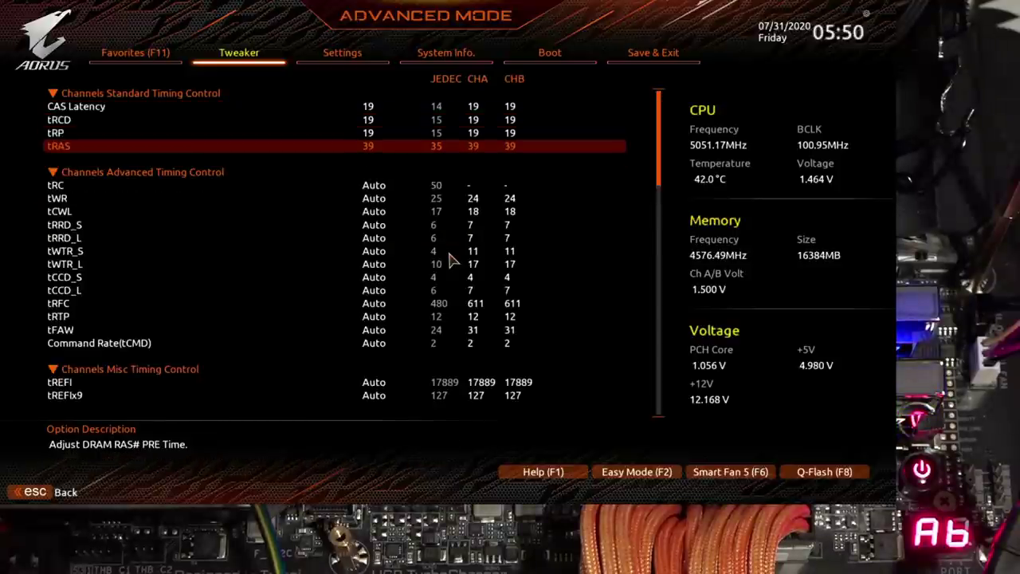
{"action": "key", "text": "Up"}
{"action": "key", "text": "Up"}
{"action": "key", "text": "Up"}
{"action": "key", "text": "Up"}
{"action": "key", "text": "Up"}
{"action": "key", "text": "Up"}
{"action": "key", "text": "Up"}
{"action": "key", "text": "Up"}
{"action": "key", "text": "Up"}
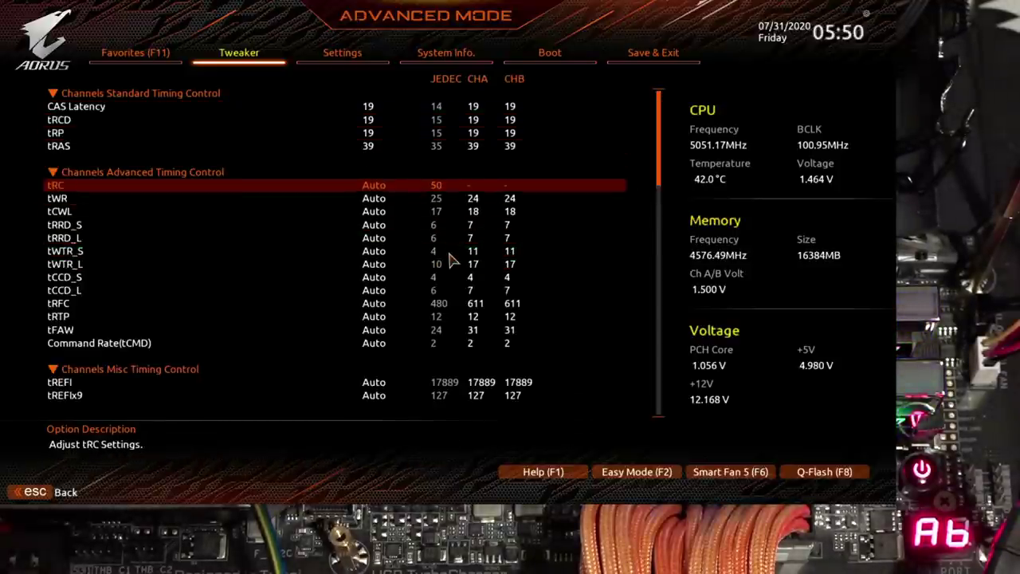
{"action": "key", "text": "Down"}
{"action": "type", "text": "22"}
{"action": "key", "text": "Down"}
{"action": "type", "text": "22"}
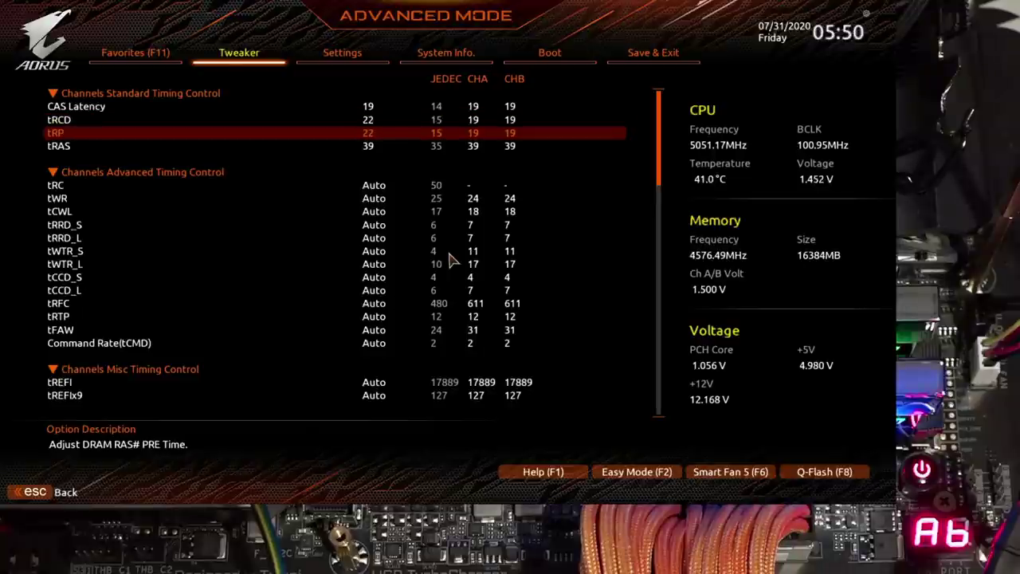
- Review the standard timings, then save the BIOS configuration and exit setup
{"action": "key", "text": "Up"}
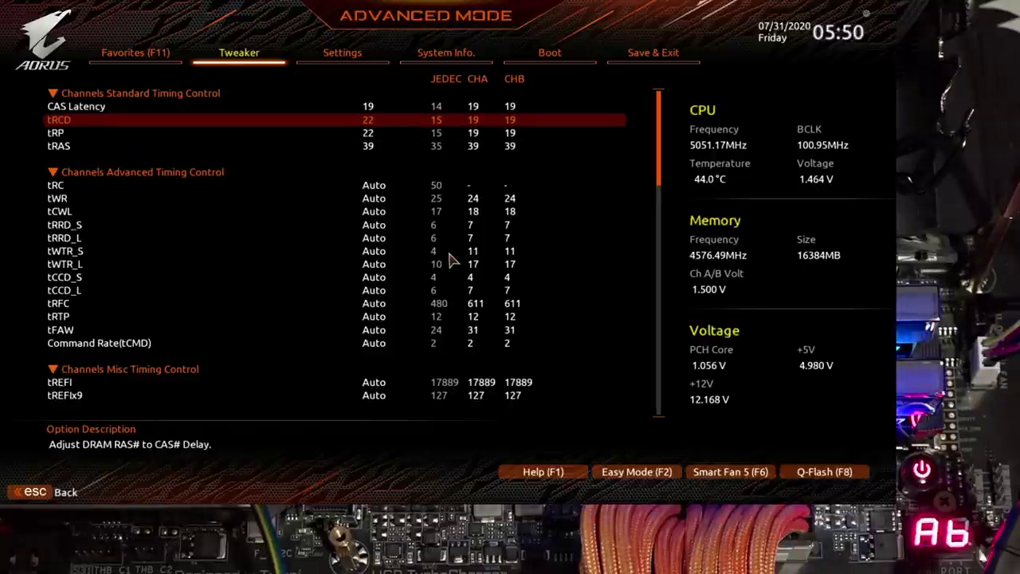
{"action": "key", "text": "Up"}
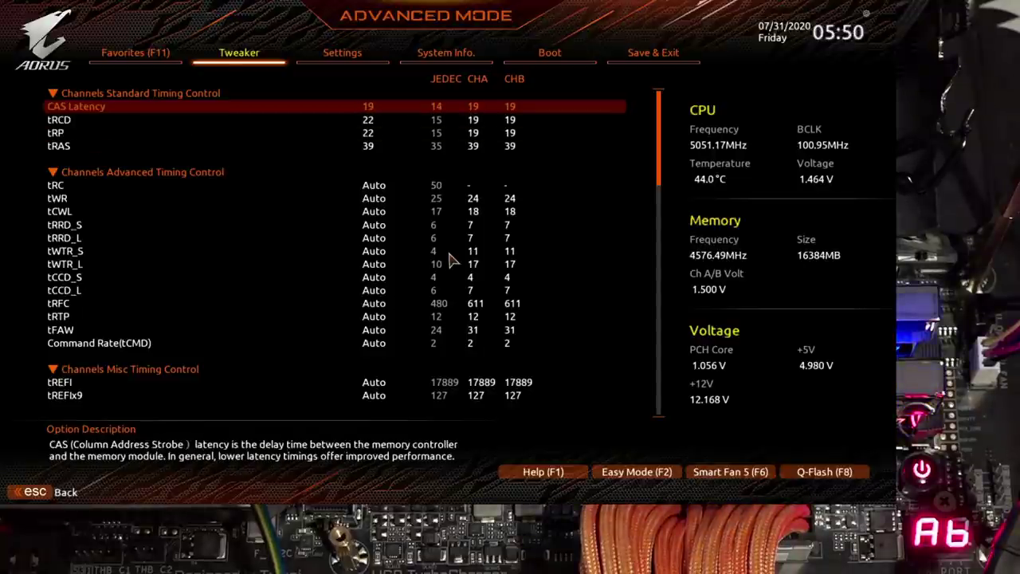
{"action": "key", "text": "Down"}
{"action": "key", "text": "Down"}
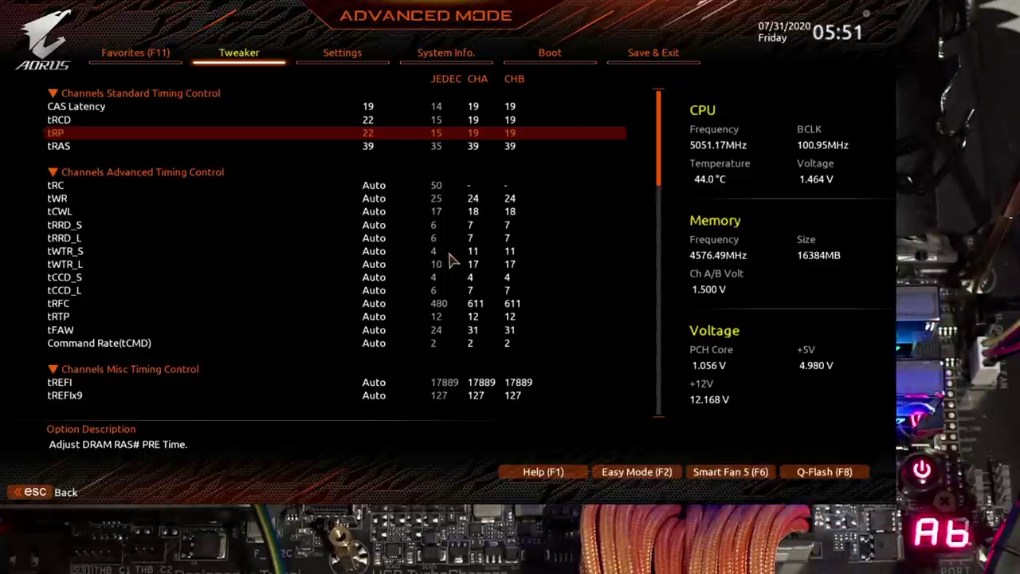
{"action": "key", "text": "F10"}
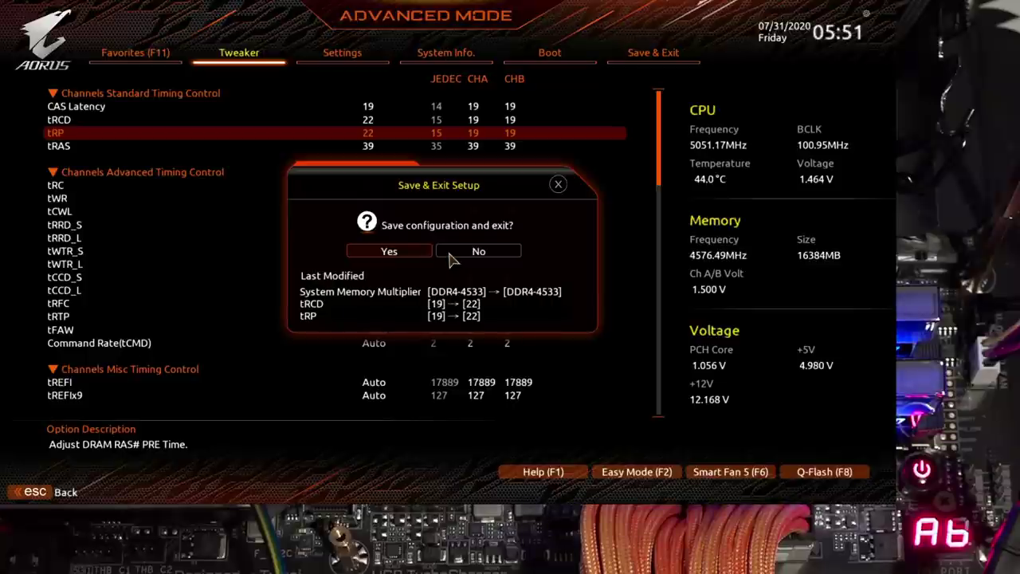
{"action": "key", "text": "Return"}
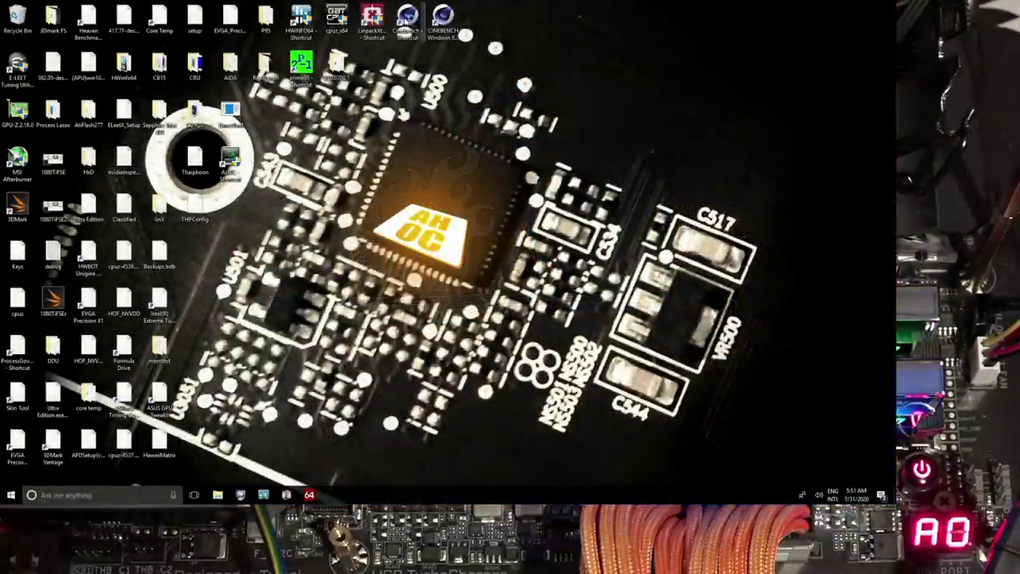
- Launch Linpack Xtreme, start 3 runs with 6GB RAM, all threads, sleep mode disabled and no HWMonitor, and show memory usage in Task Manager
{"action": "double_click", "coordinate": [373, 22]}
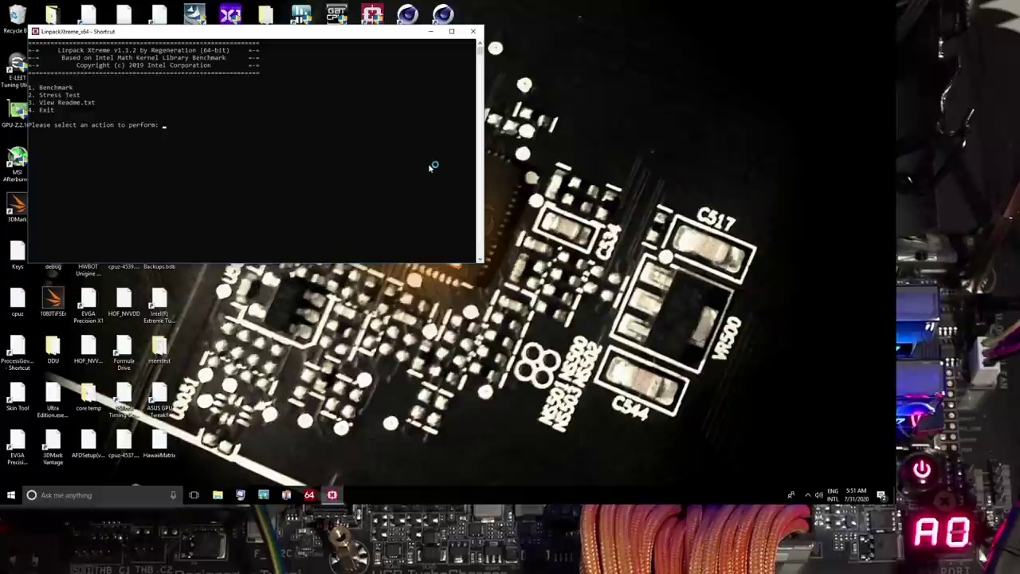
{"action": "key", "text": "1"}
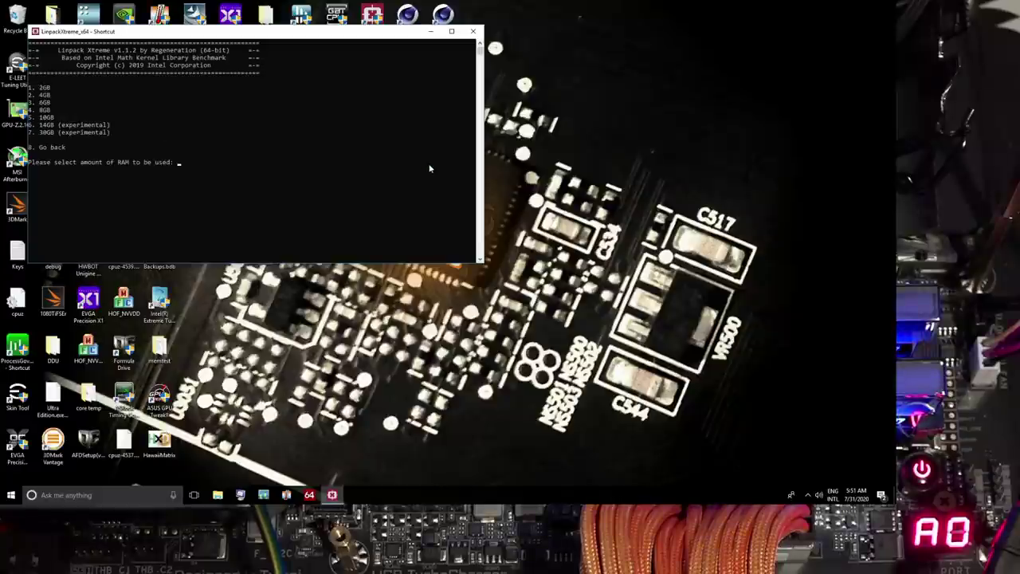
{"action": "key", "text": "1"}
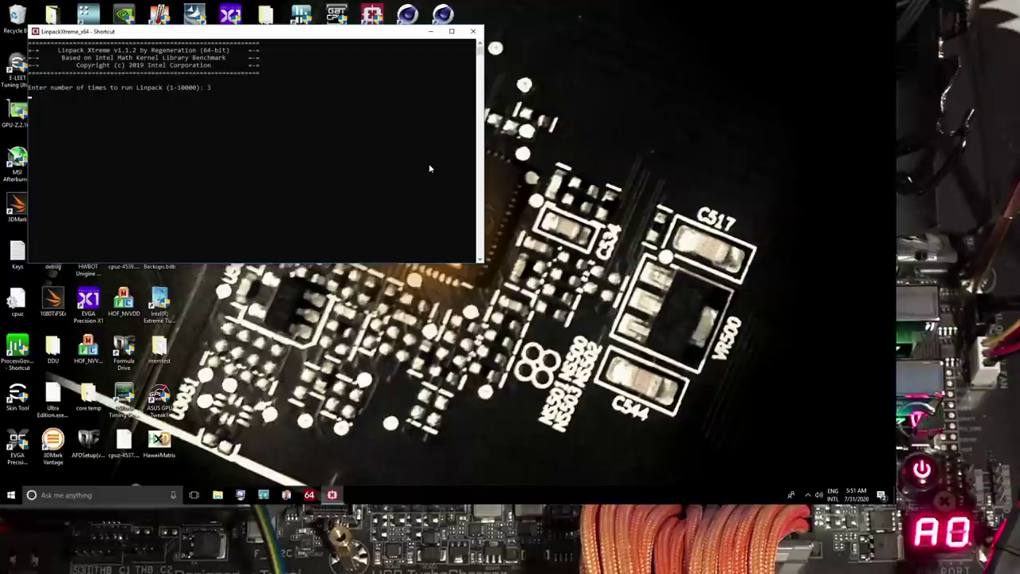
{"action": "key", "text": "y"}
{"action": "key", "text": "y"}
{"action": "key", "text": "n"}
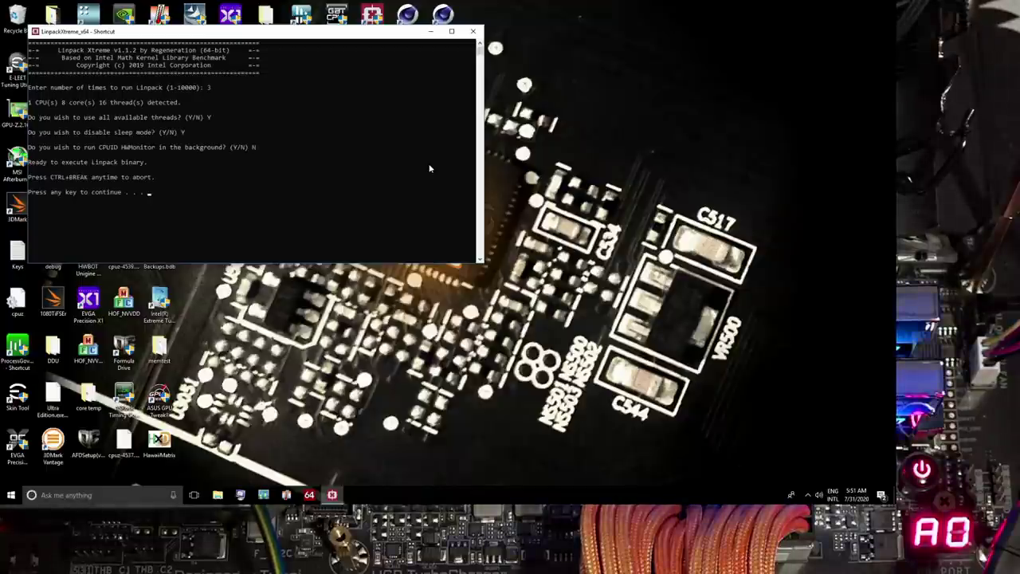
{"action": "key", "text": "Return"}
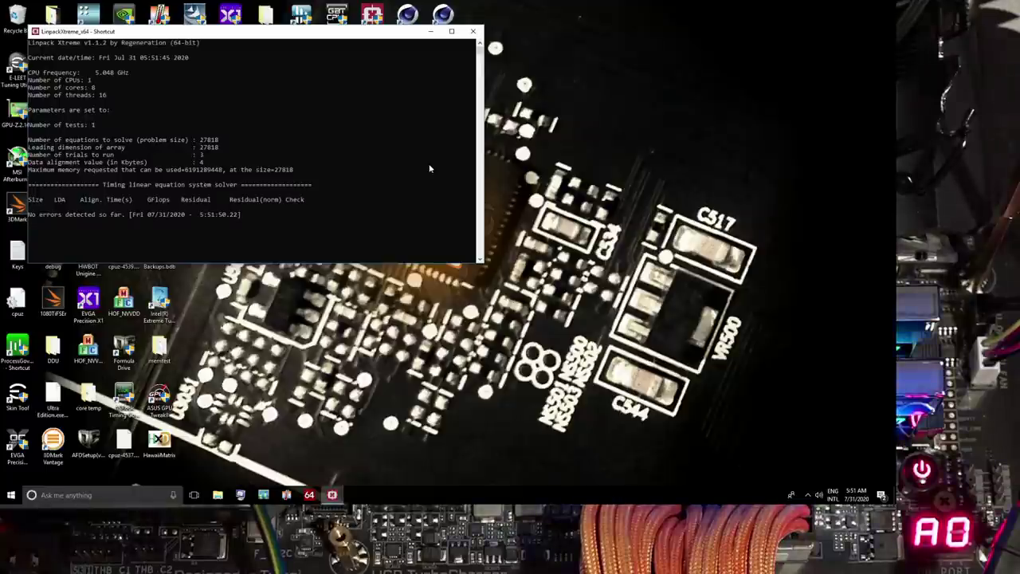
{"action": "key", "text": "ctrl+shift+Escape"}
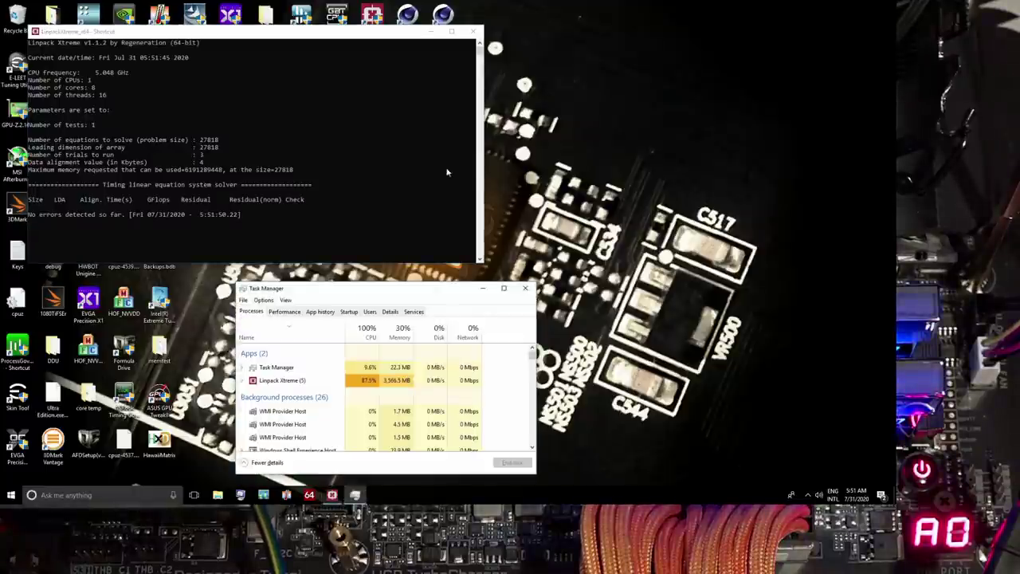
{"action": "left_click", "coordinate": [284, 312]}
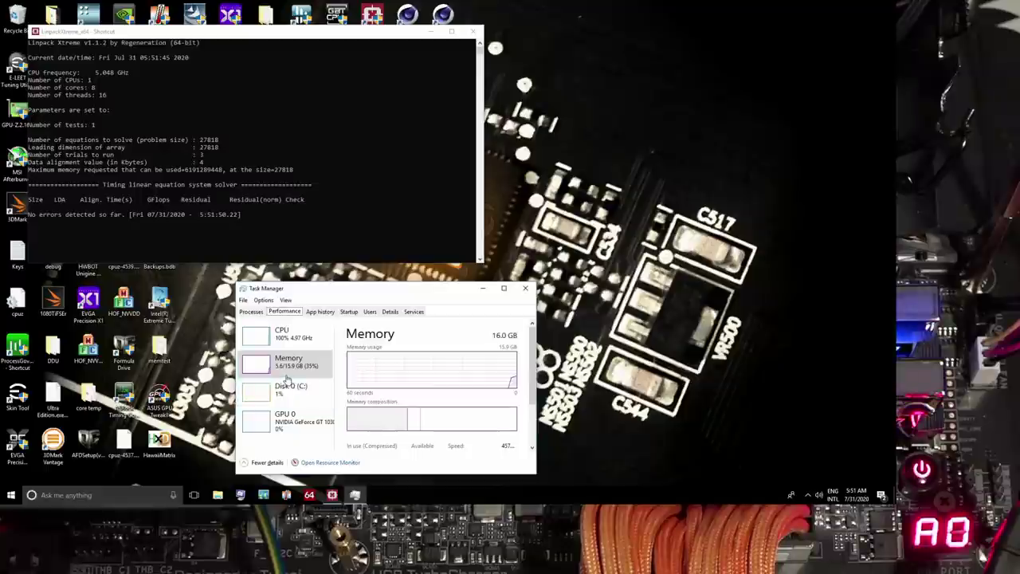
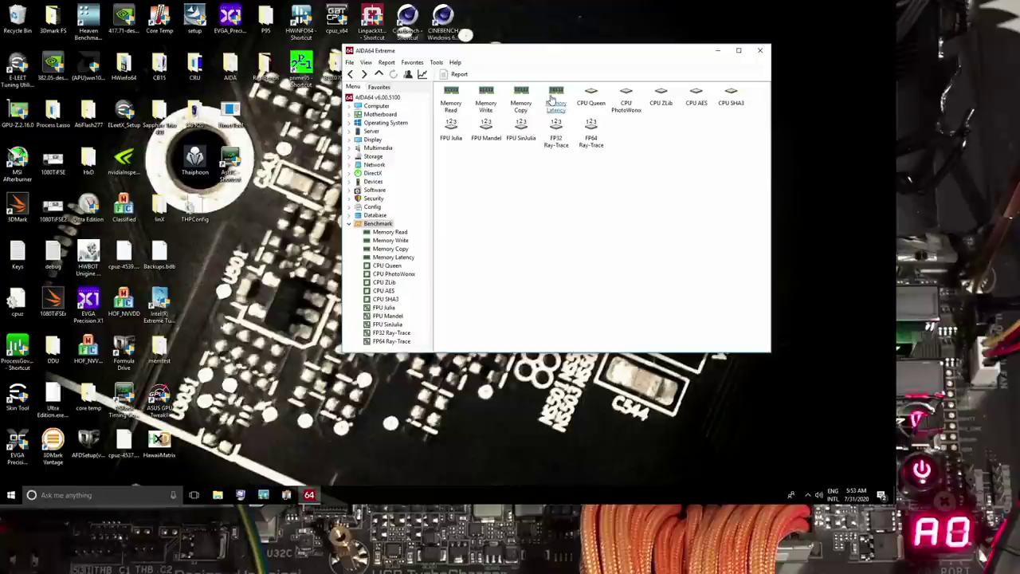
- Run the AIDA64 Memory Latency benchmark, check the active timings in ASRock Timing Configurator and minimize it
{"action": "double_click", "coordinate": [548, 105]}
{"action": "left_click", "coordinate": [446, 75]}
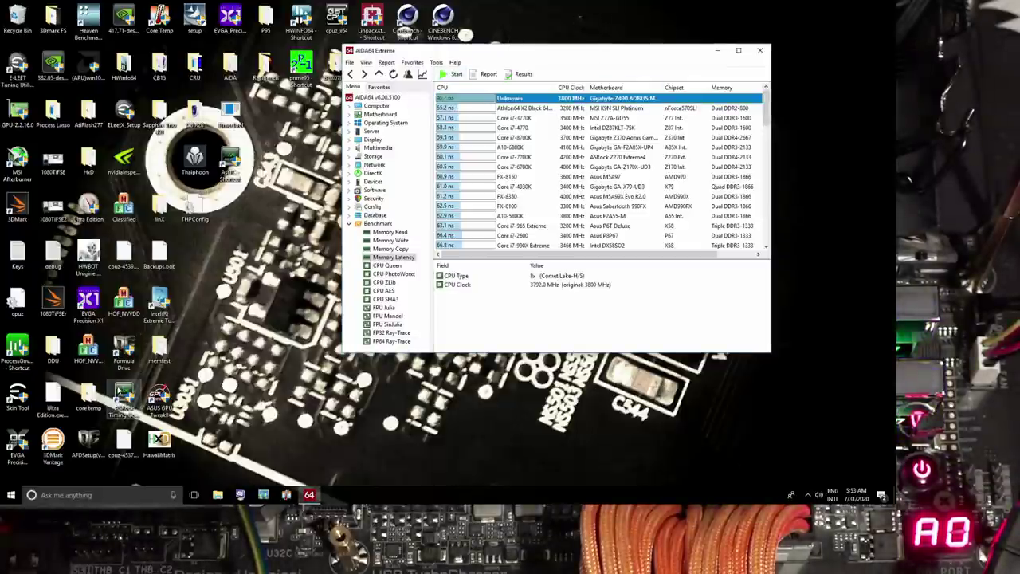
{"action": "left_click", "coordinate": [231, 163]}
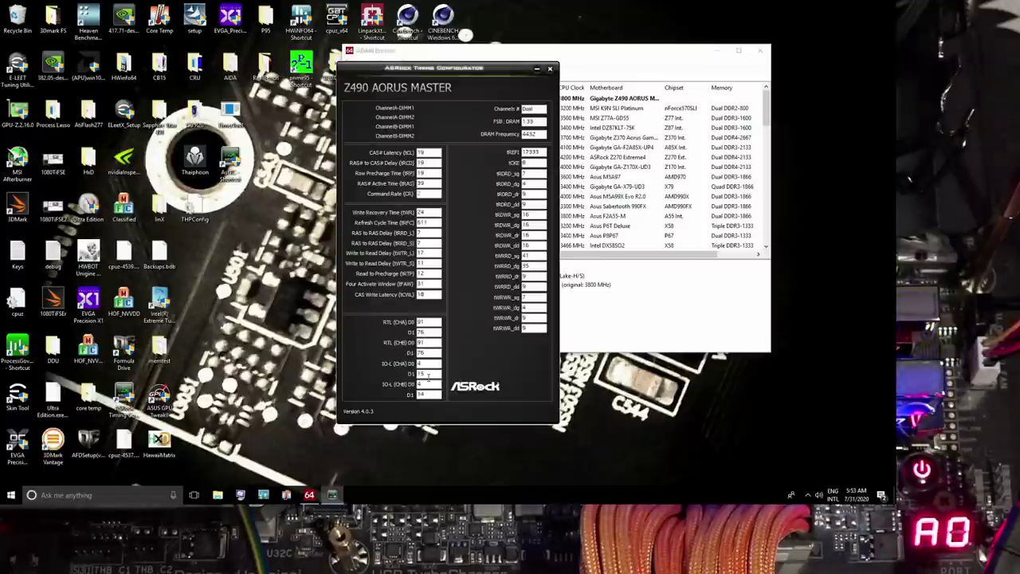
{"action": "left_click", "coordinate": [538, 69]}
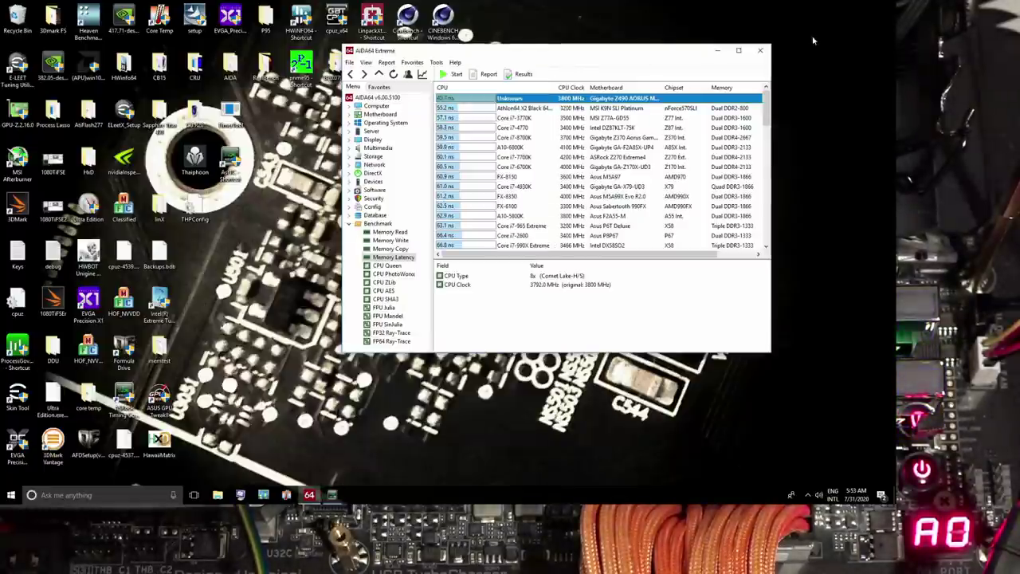
- Close AIDA64, launch Linpack Xtreme and set up a stress test with 6GB RAM and 3 runs
{"action": "left_click", "coordinate": [759, 50]}
{"action": "double_click", "coordinate": [372, 20]}
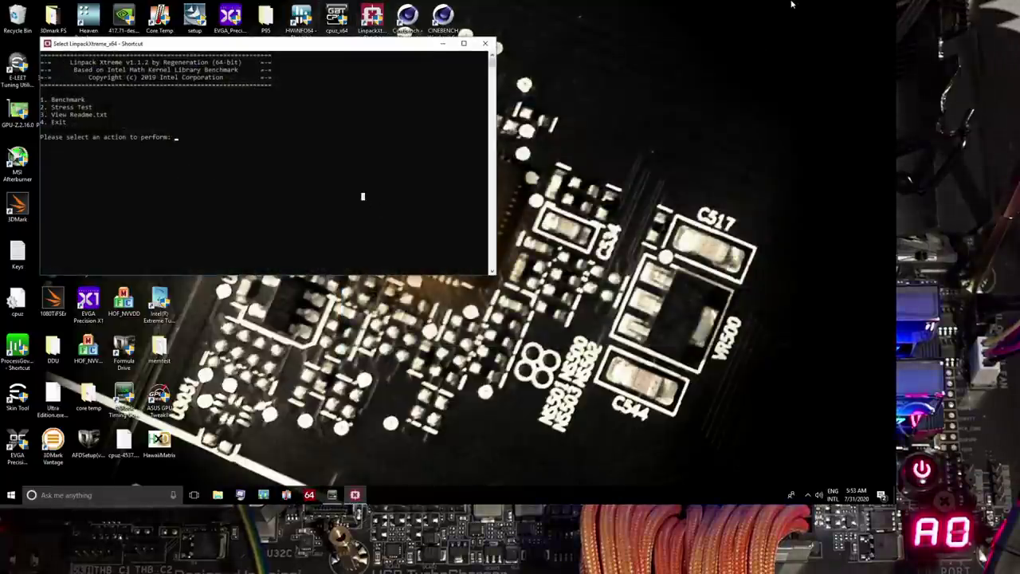
{"action": "type", "text": "2"}
{"action": "key", "text": "Return"}
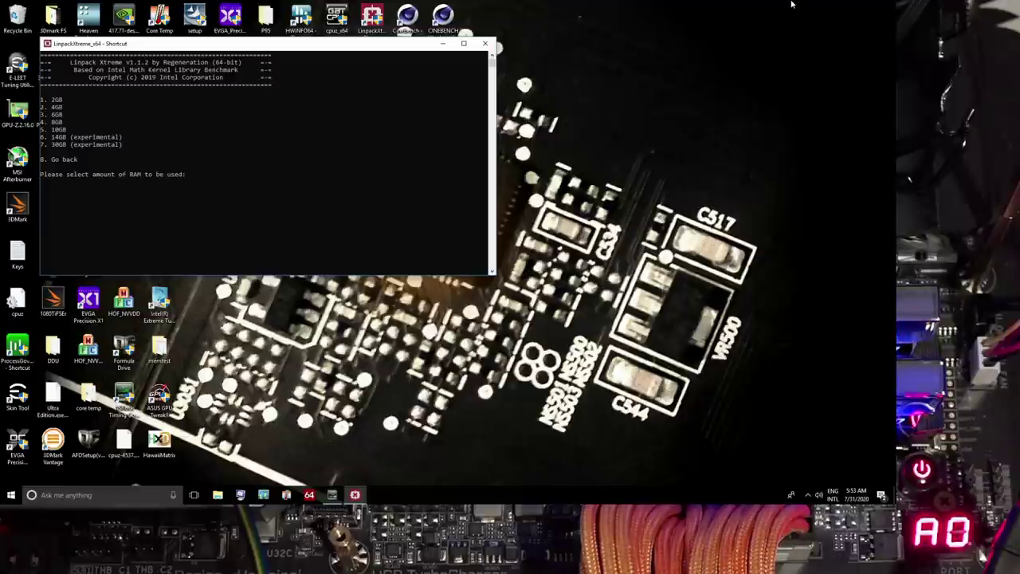
{"action": "type", "text": "4"}
{"action": "key", "text": "Return"}
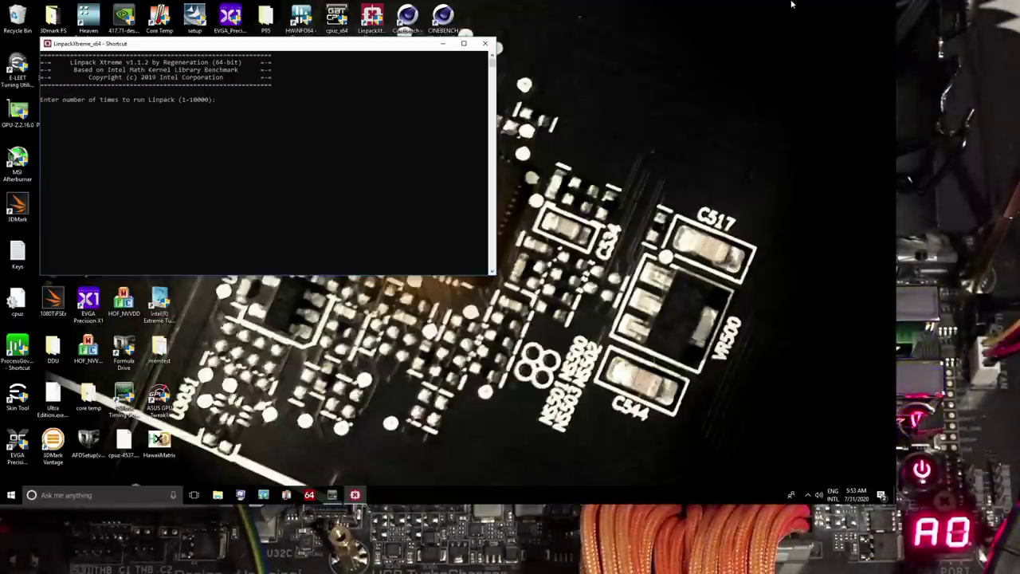
{"action": "type", "text": "3"}
{"action": "key", "text": "Return"}
- Start the stress test on all threads with sleep mode disabled and without HWMonitor, and display memory performance in Task Manager
{"action": "key", "text": "y"}
{"action": "key", "text": "y"}
{"action": "key", "text": "n"}
{"action": "key", "text": "Return"}
{"action": "key", "text": "ctrl+shift+Escape"}
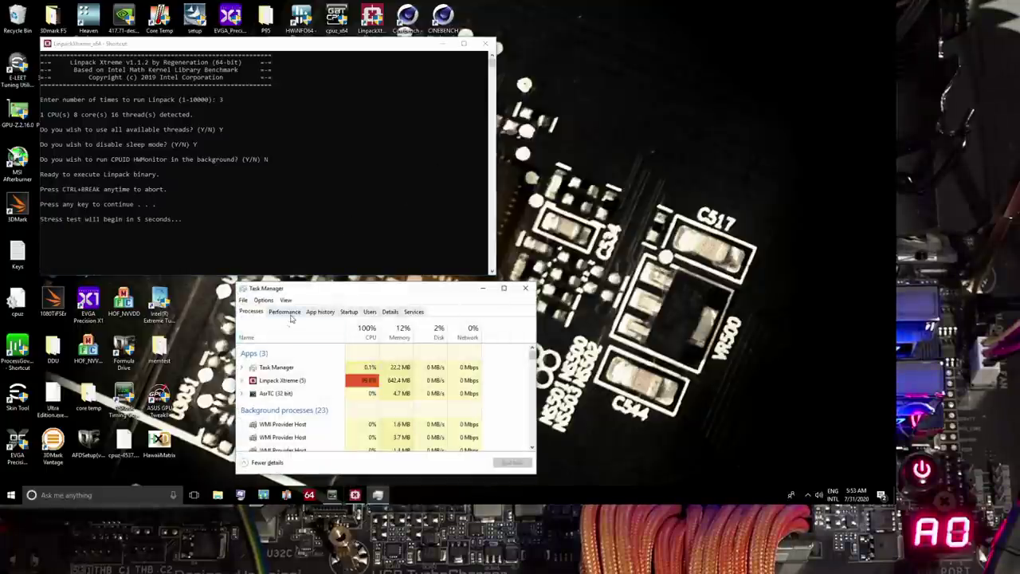
{"action": "left_click", "coordinate": [285, 311]}
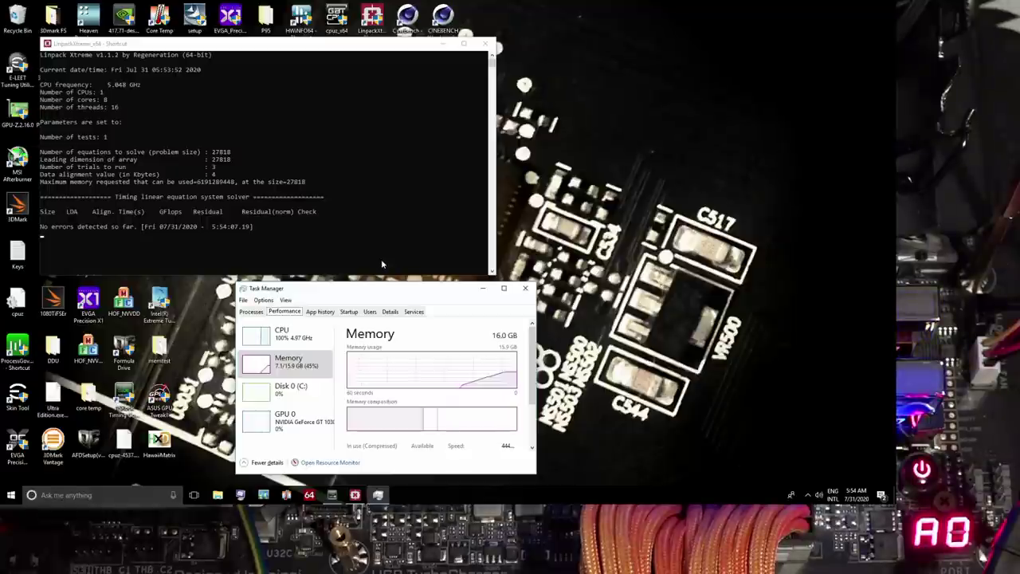
- Open Core Temp and move the Task Manager and Linpack windows to the right to monitor core temperatures
{"action": "left_click", "coordinate": [159, 19]}
{"action": "left_click_drag", "start_coordinate": [266, 280], "coordinate": [332, 281]}
{"action": "left_click_drag", "start_coordinate": [63, 46], "coordinate": [200, 46]}
{"action": "left_click", "coordinate": [159, 19]}
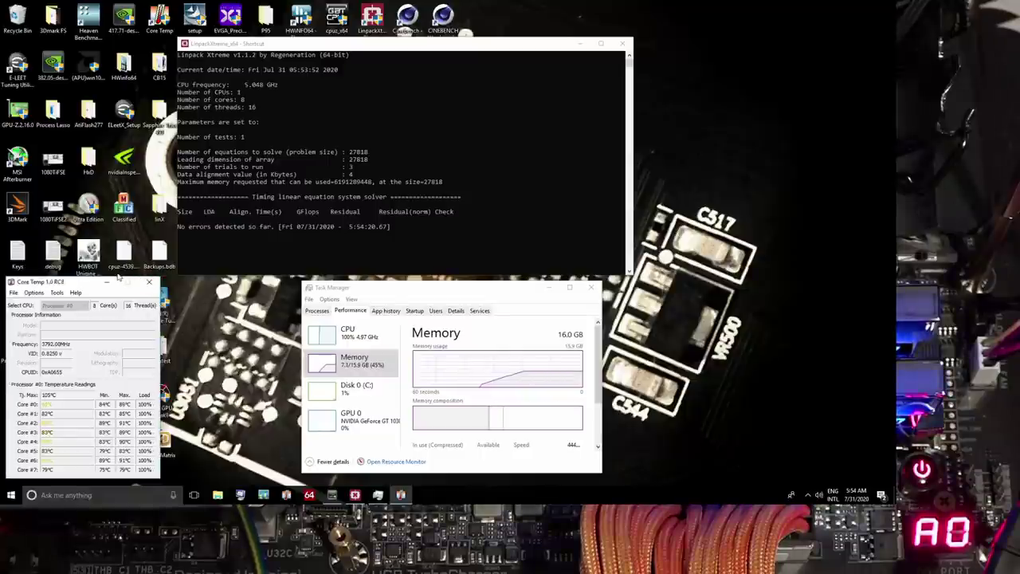
- Reposition the Core Temp window beside Task Manager to monitor core temperatures during the stress test
{"action": "left_click_drag", "start_coordinate": [52, 287], "coordinate": [114, 295]}
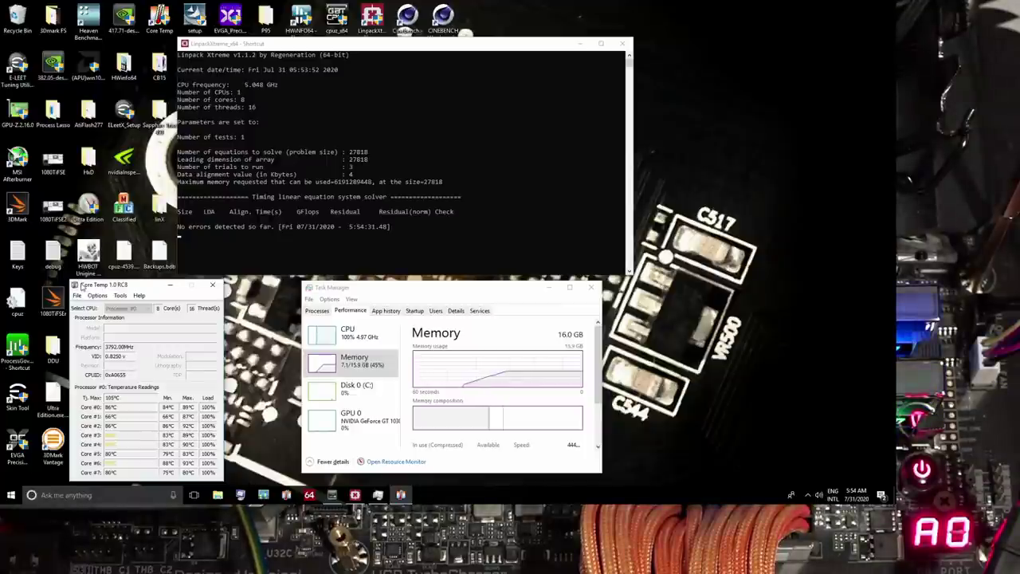
{"action": "left_click_drag", "start_coordinate": [82, 288], "coordinate": [43, 277]}
{"action": "left_click", "coordinate": [82, 284]}
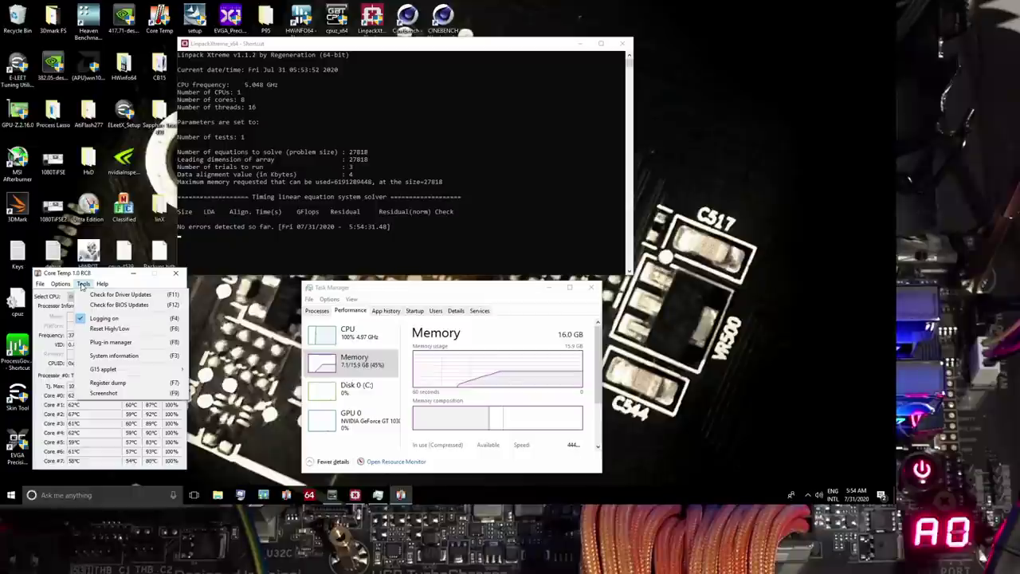
{"action": "key", "text": "Right"}
{"action": "left_click", "coordinate": [202, 325]}
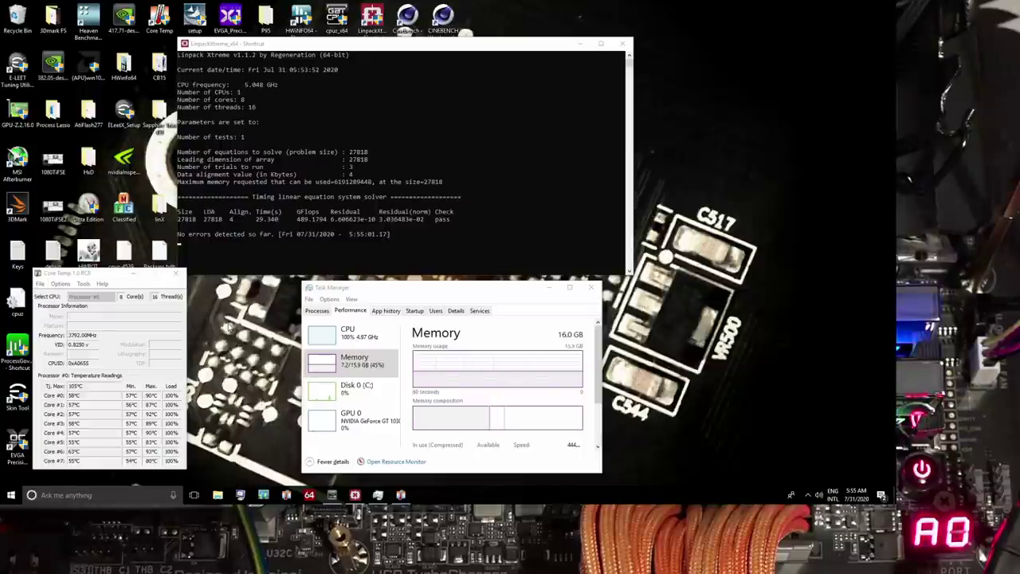
{"action": "left_click", "coordinate": [175, 274]}
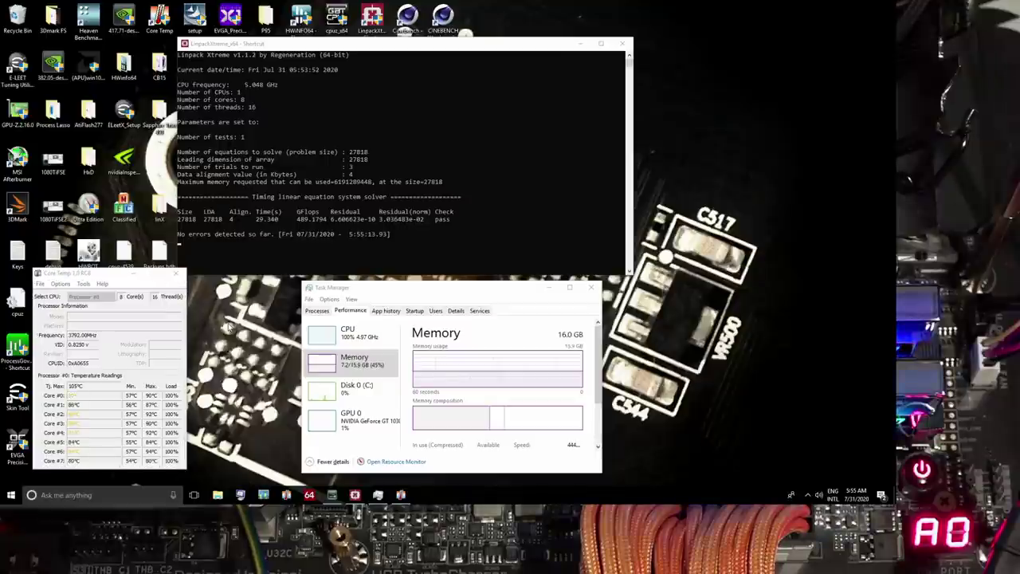
- Move the Linpack window off the desktop shortcuts, launch HWiNFO64 in sensors-only mode and look through its sensor readings
{"action": "left_click_drag", "start_coordinate": [381, 45], "coordinate": [326, 109]}
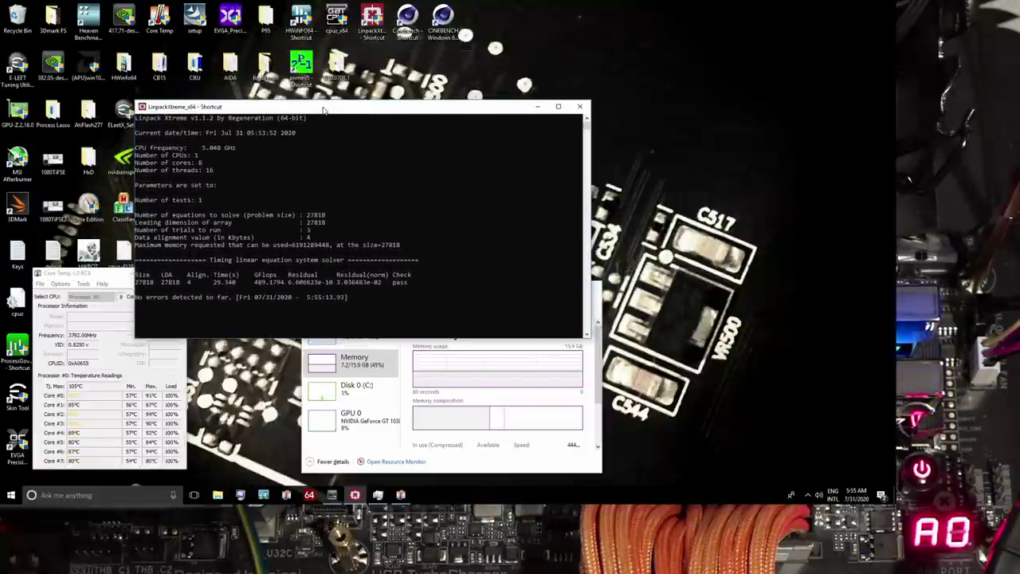
{"action": "double_click", "coordinate": [300, 20]}
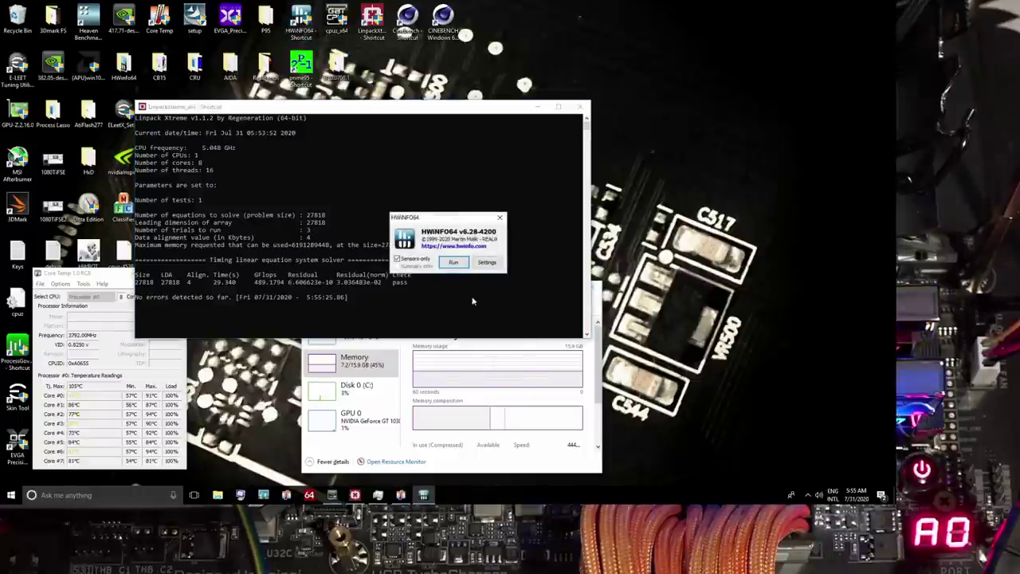
{"action": "left_click", "coordinate": [453, 262]}
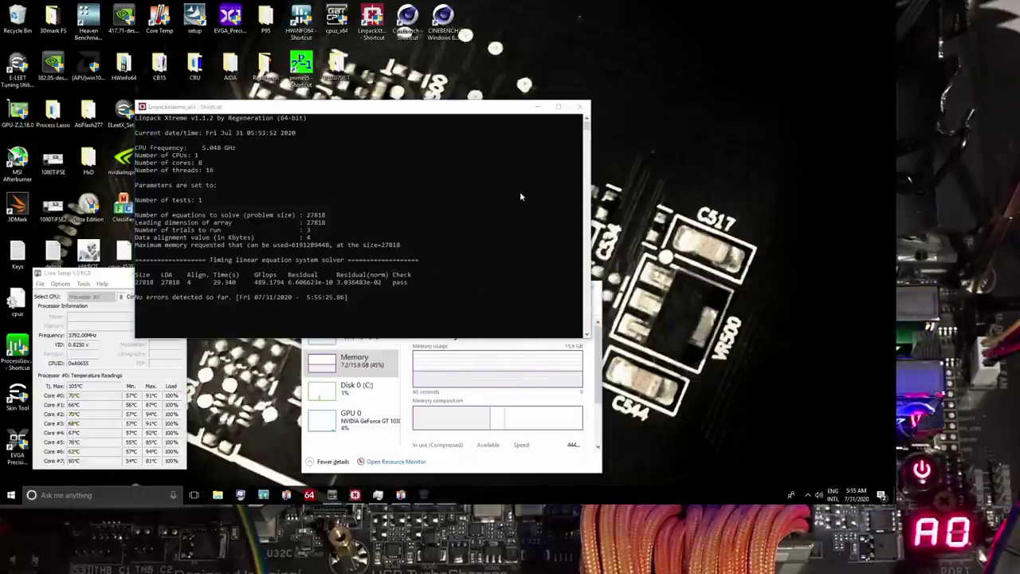
{"action": "left_click", "coordinate": [813, 206]}
{"action": "scroll", "coordinate": [817, 183], "scroll_direction": "down", "scroll_amount": 7}
{"action": "scroll", "coordinate": [815, 182], "scroll_direction": "down", "scroll_amount": 5}
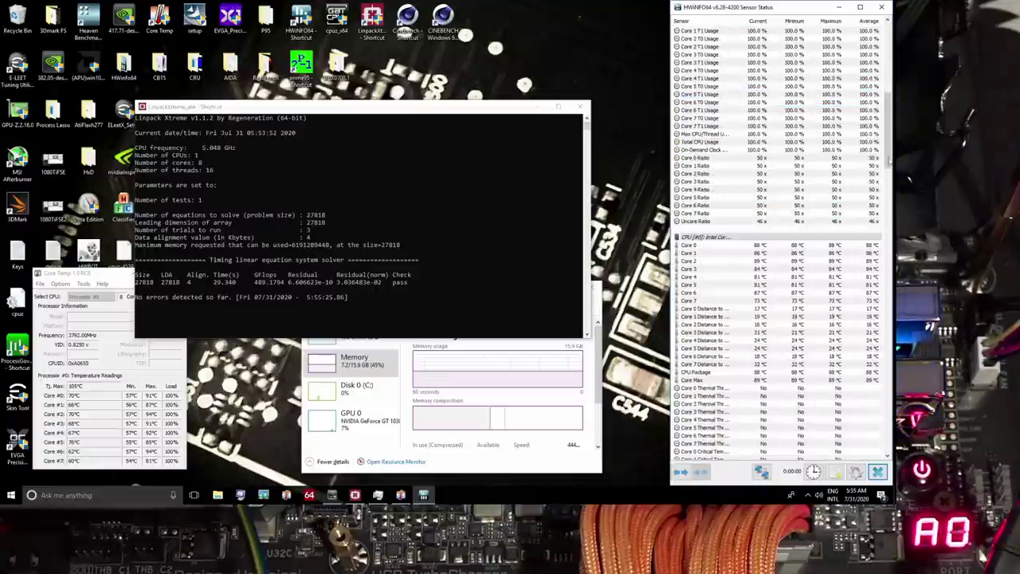
{"action": "left_click_drag", "start_coordinate": [889, 152], "coordinate": [874, 448]}
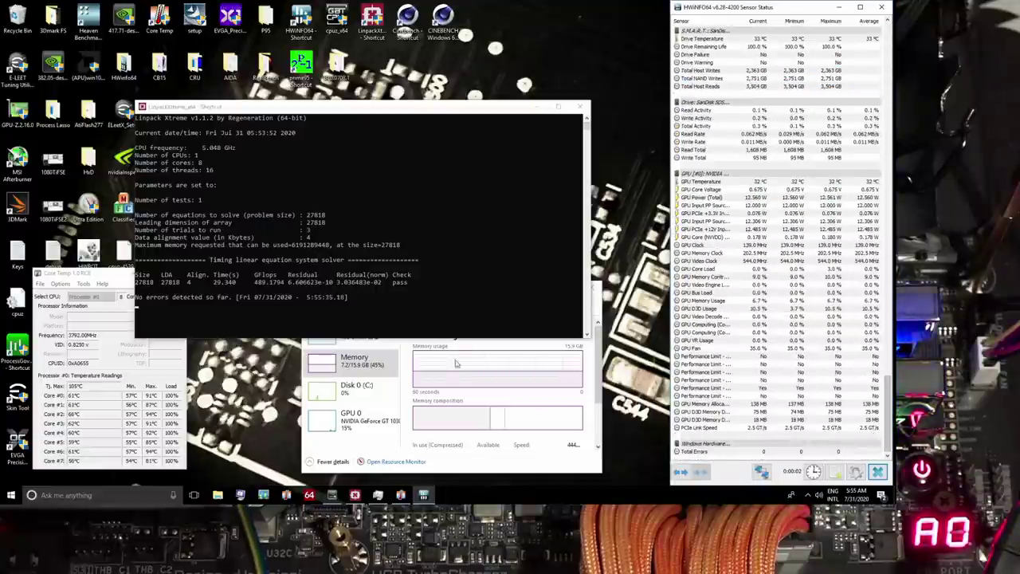
- Move the Linpack window clear of Task Manager, then close Linpack Xtreme and Task Manager
{"action": "left_click_drag", "start_coordinate": [319, 106], "coordinate": [363, 55]}
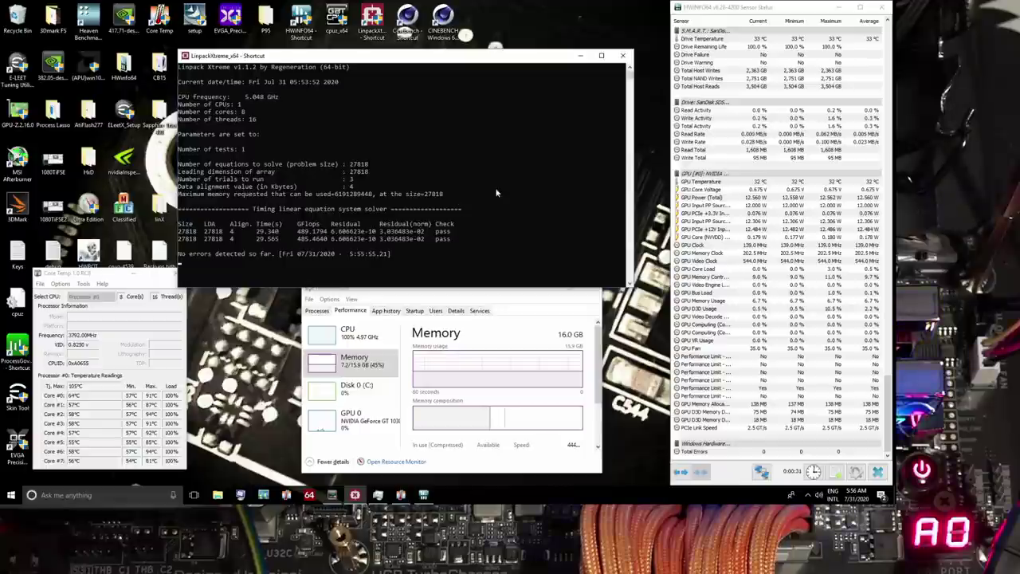
{"action": "left_click", "coordinate": [629, 56]}
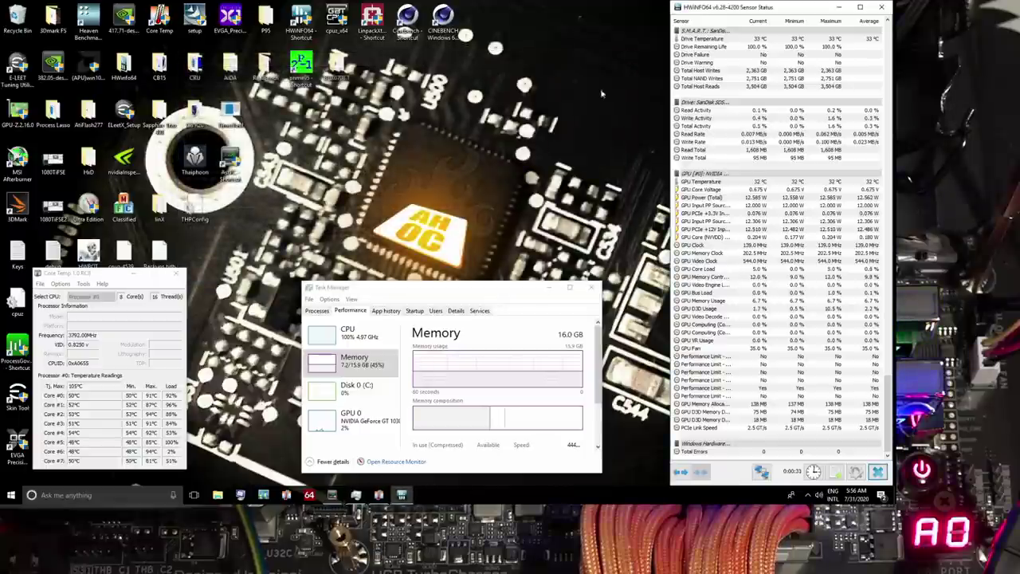
{"action": "left_click", "coordinate": [593, 294]}
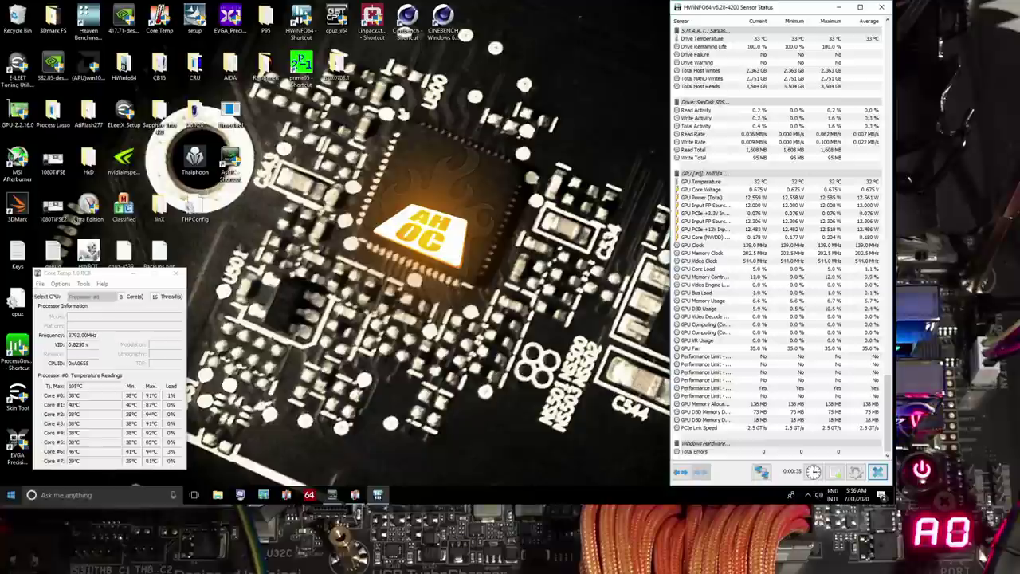
- Restart the computer and enter the BIOS setup
{"action": "left_click", "coordinate": [9, 494]}
{"action": "left_click", "coordinate": [10, 475]}
{"action": "left_click", "coordinate": [48, 454]}
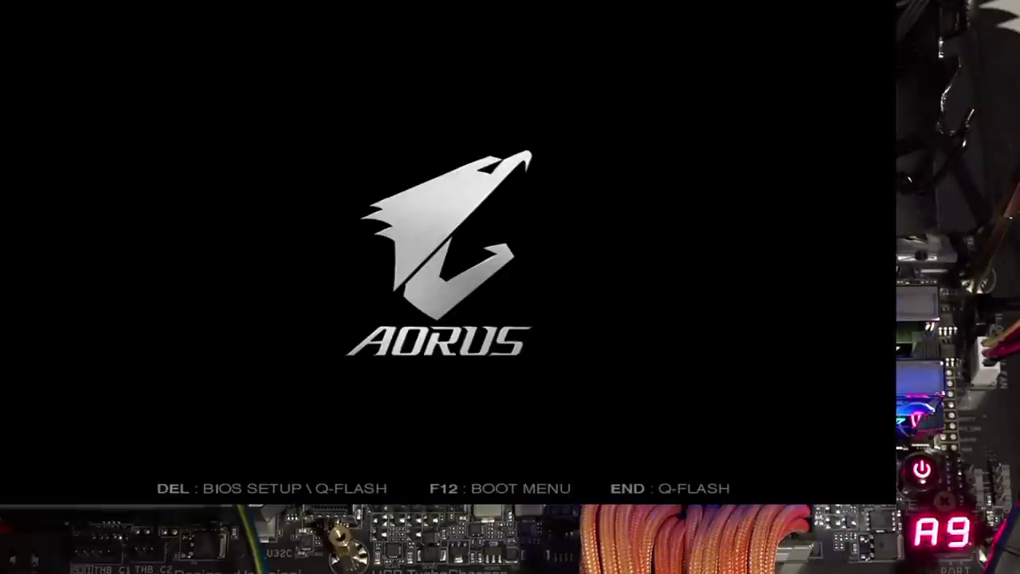
{"action": "key", "text": "Delete"}
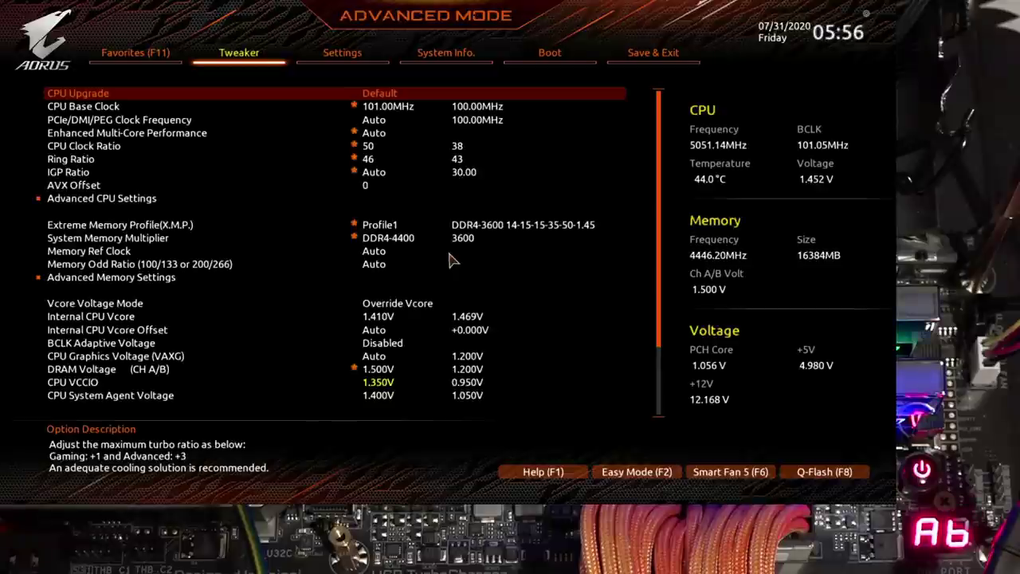
- Open the Memory Channels Timing page within the Advanced Memory Settings
{"action": "key", "text": "Down"}
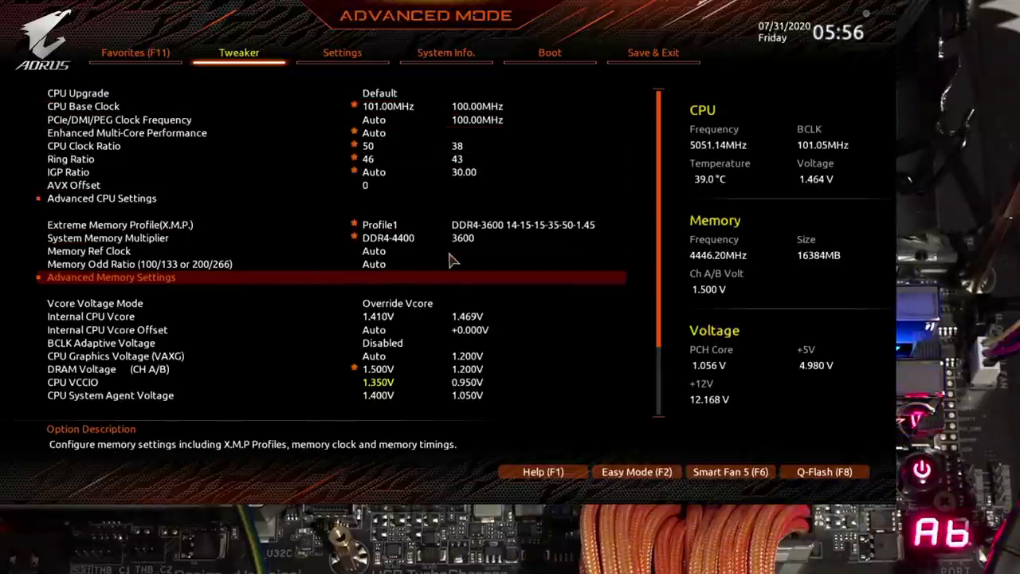
{"action": "key", "text": "Return"}
{"action": "key", "text": "Down"}
{"action": "key", "text": "Down"}
{"action": "key", "text": "Down"}
{"action": "key", "text": "Down"}
{"action": "key", "text": "Down"}
{"action": "key", "text": "Down"}
{"action": "key", "text": "Down"}
{"action": "key", "text": "Down"}
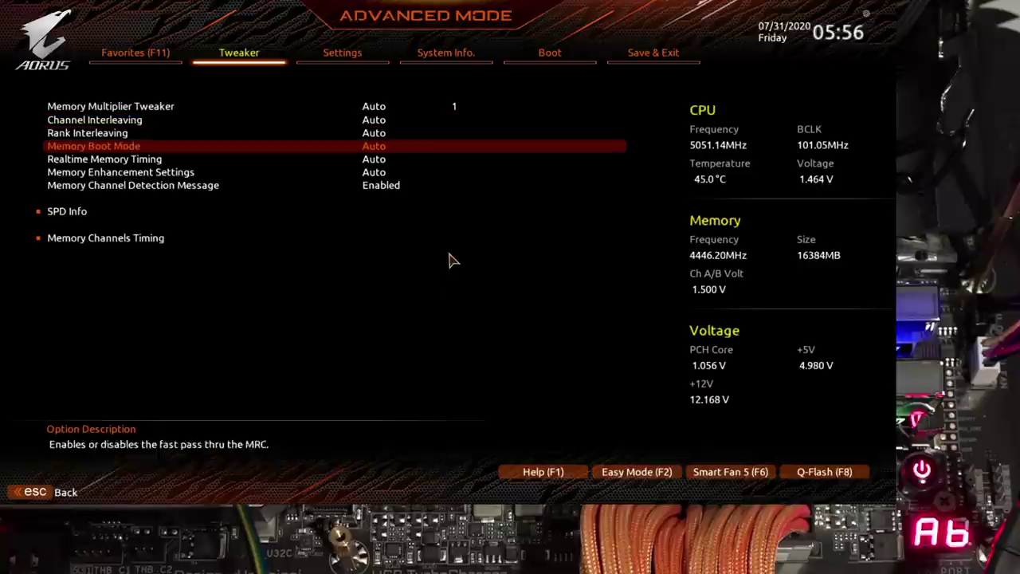
{"action": "key", "text": "Up"}
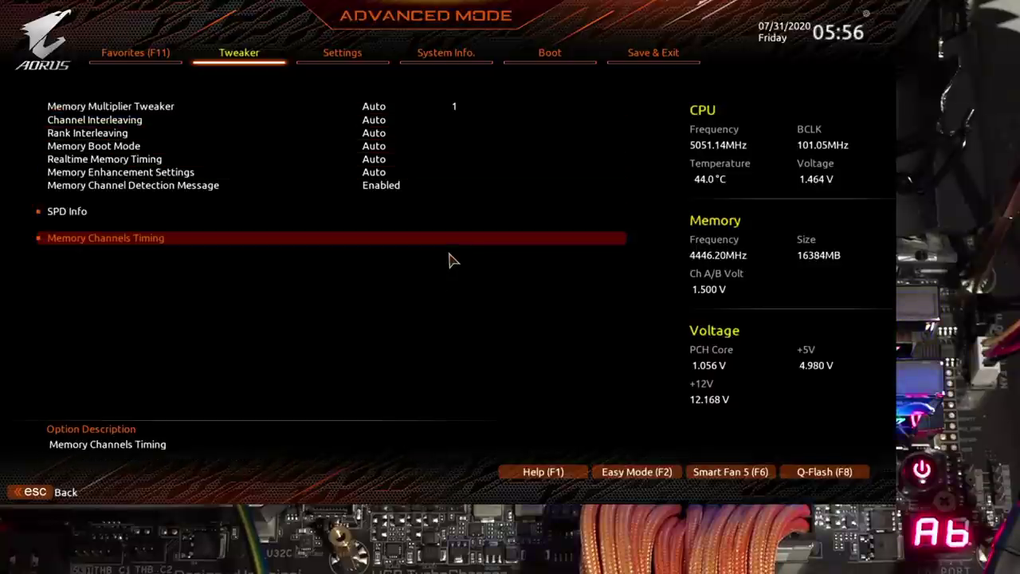
{"action": "key", "text": "Return"}
- Look over the current standard and advanced channel timings from CAS Latency to tWR
{"action": "key", "text": "Down"}
{"action": "key", "text": "Down"}
{"action": "key", "text": "Down"}
{"action": "key", "text": "Down"}
{"action": "key", "text": "Down"}
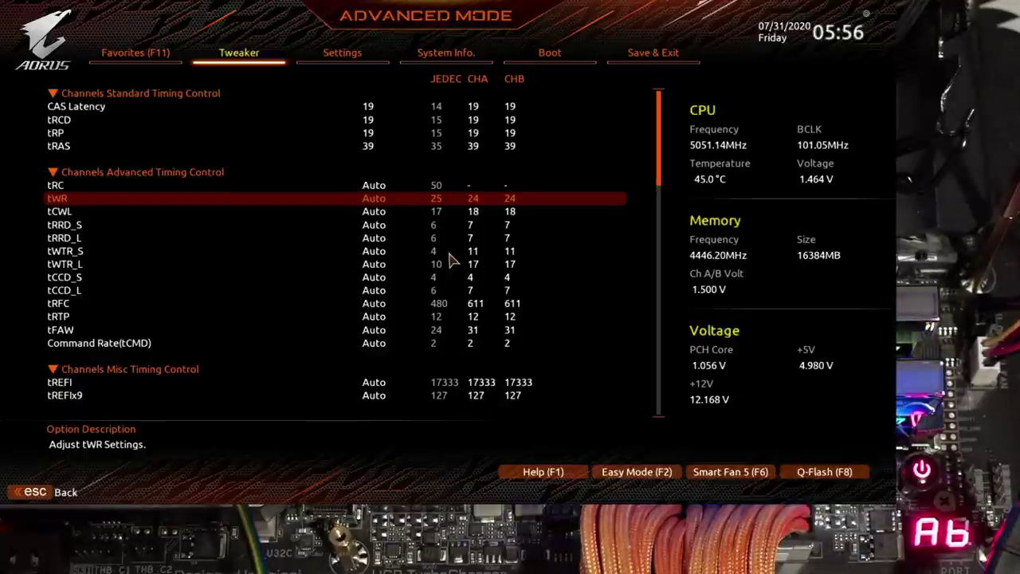
{"action": "key", "text": "Up"}
{"action": "key", "text": "Up"}
{"action": "key", "text": "Up"}
{"action": "key", "text": "Up"}
{"action": "key", "text": "Up"}
{"action": "key", "text": "Up"}
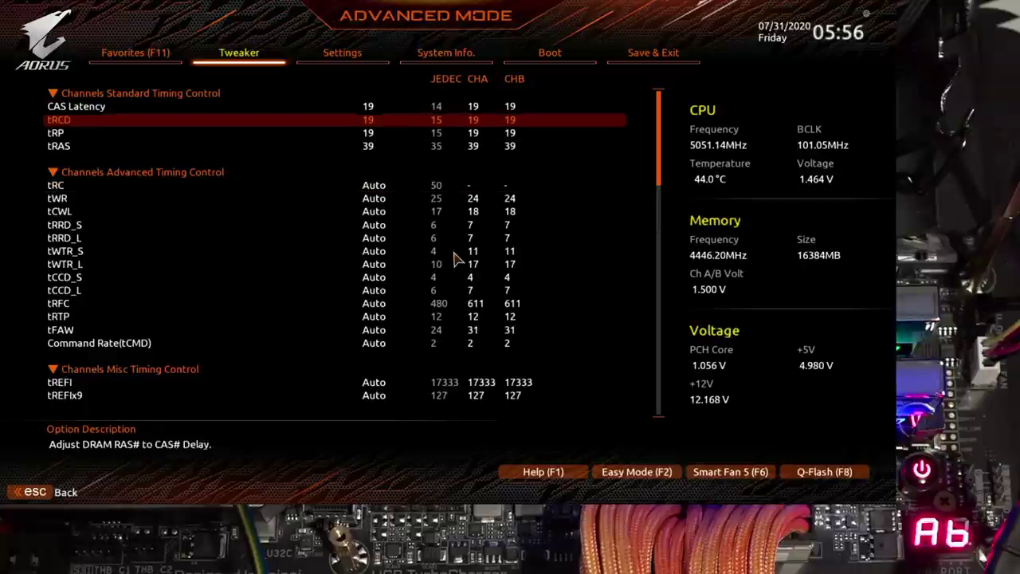
- Set CAS Latency to 17 and both tRCD and tRP to 18
{"action": "key", "text": "Down"}
{"action": "key", "text": "minus"}
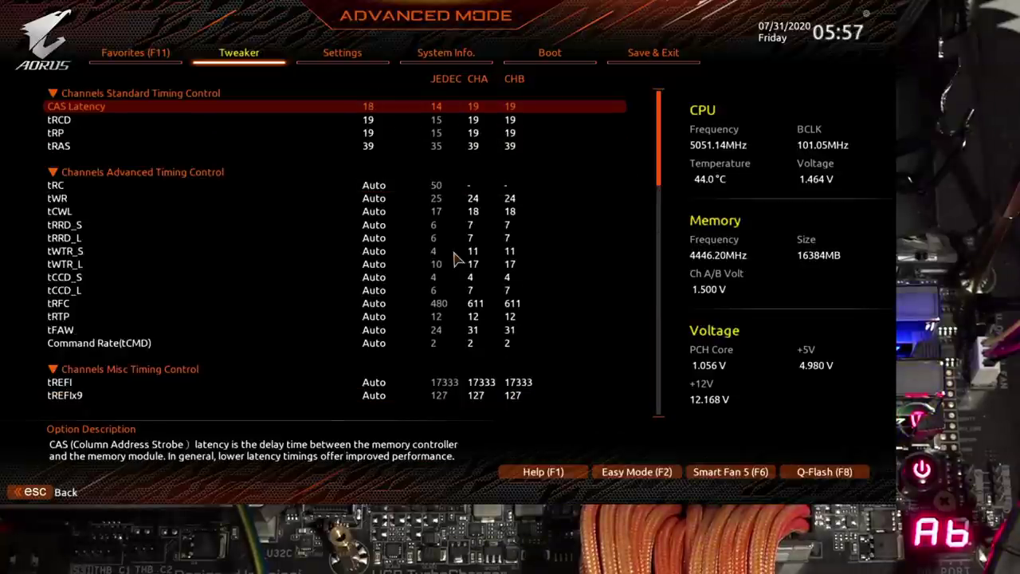
{"action": "key", "text": "Down"}
{"action": "type", "text": "17"}
{"action": "key", "text": "Up"}
{"action": "type", "text": "1"}
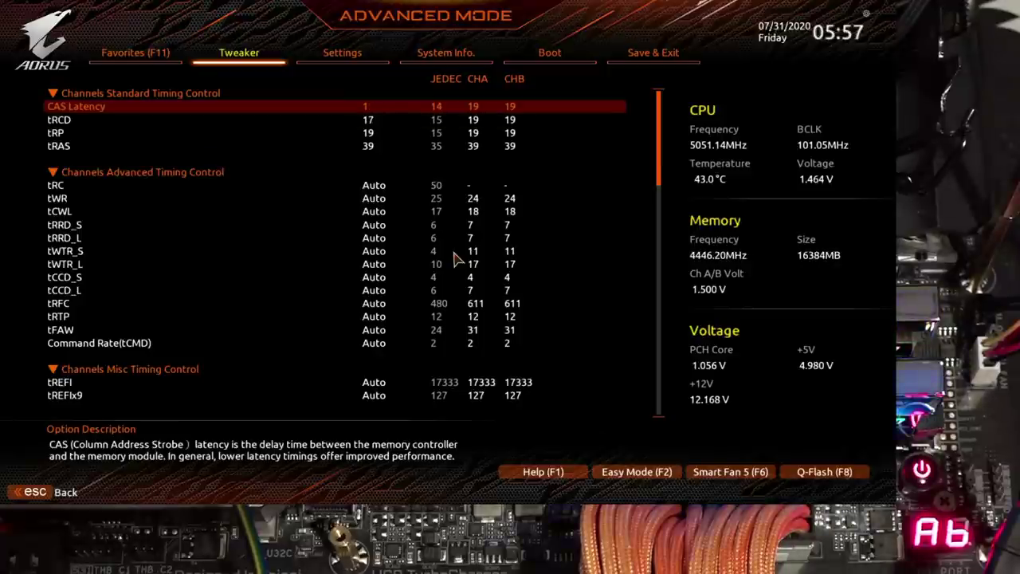
{"action": "type", "text": "7"}
{"action": "key", "text": "Down"}
{"action": "key", "text": "Down"}
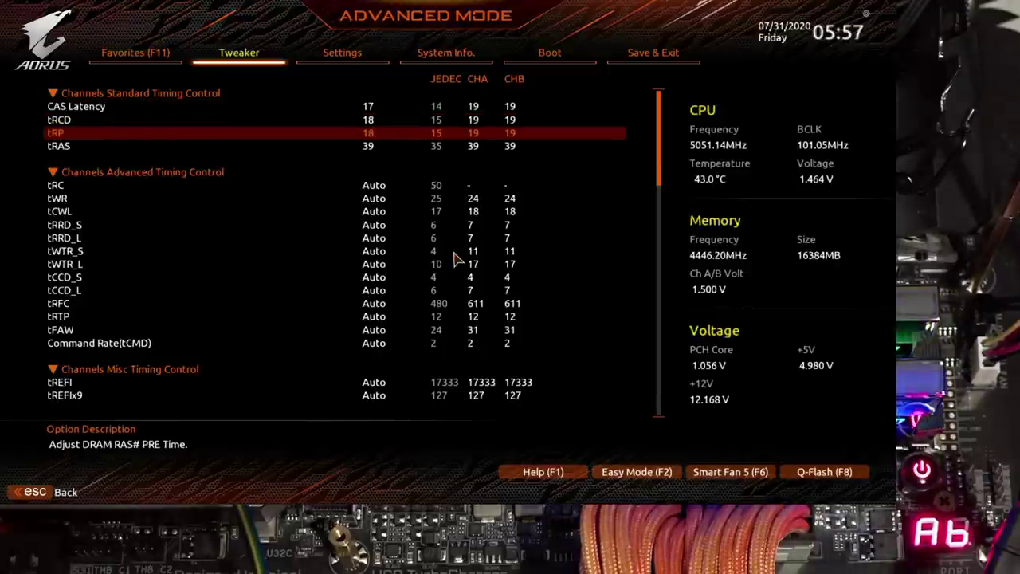
{"action": "type", "text": "18"}
- Set the tRAS timing to 34
{"action": "key", "text": "Down"}
{"action": "type", "text": "3"}
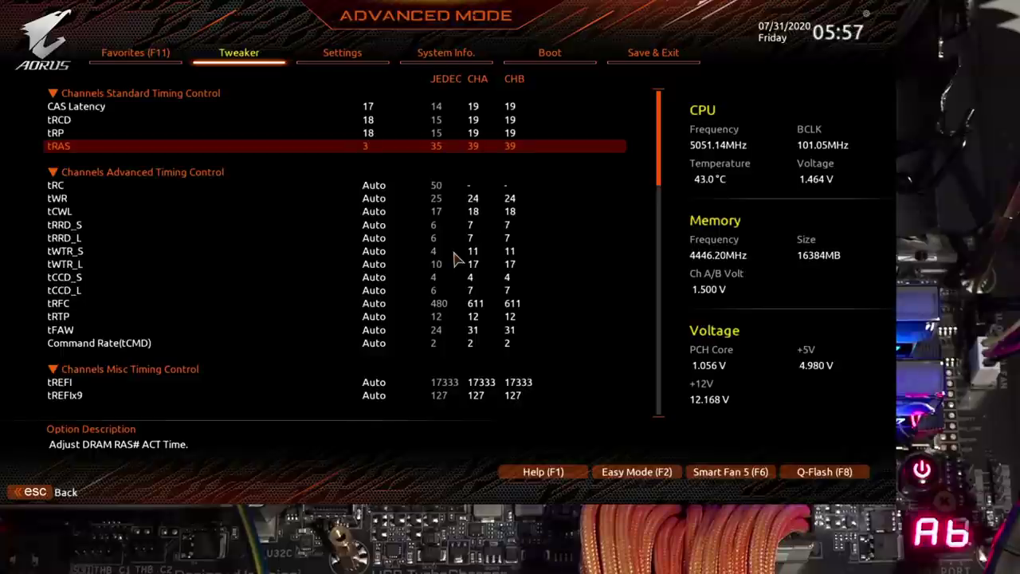
{"action": "key", "text": "Down"}
{"action": "key", "text": "Up"}
{"action": "key", "text": "Up"}
{"action": "key", "text": "Down"}
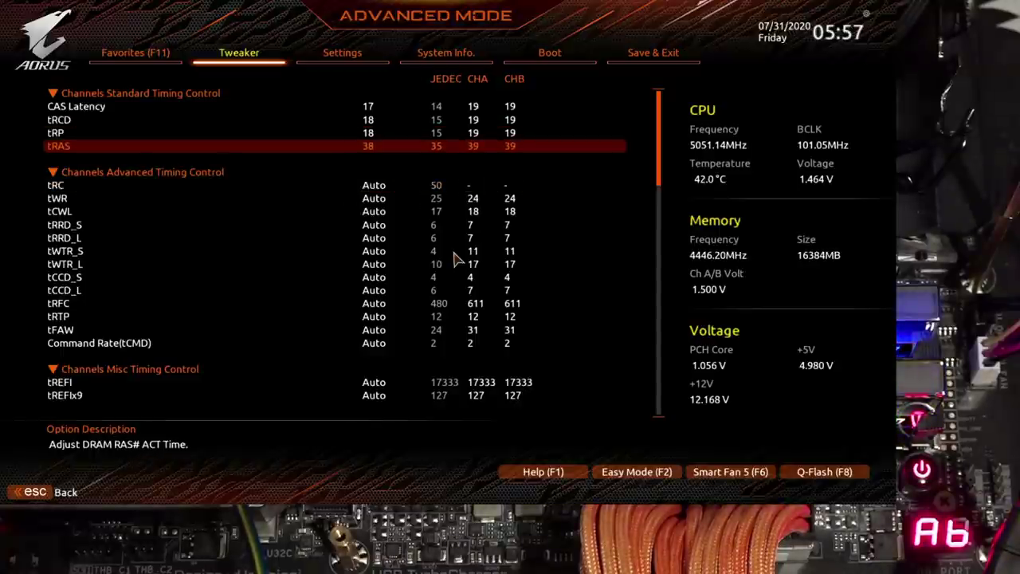
{"action": "type", "text": "34"}
{"action": "key", "text": "Down"}
{"action": "key", "text": "Down"}
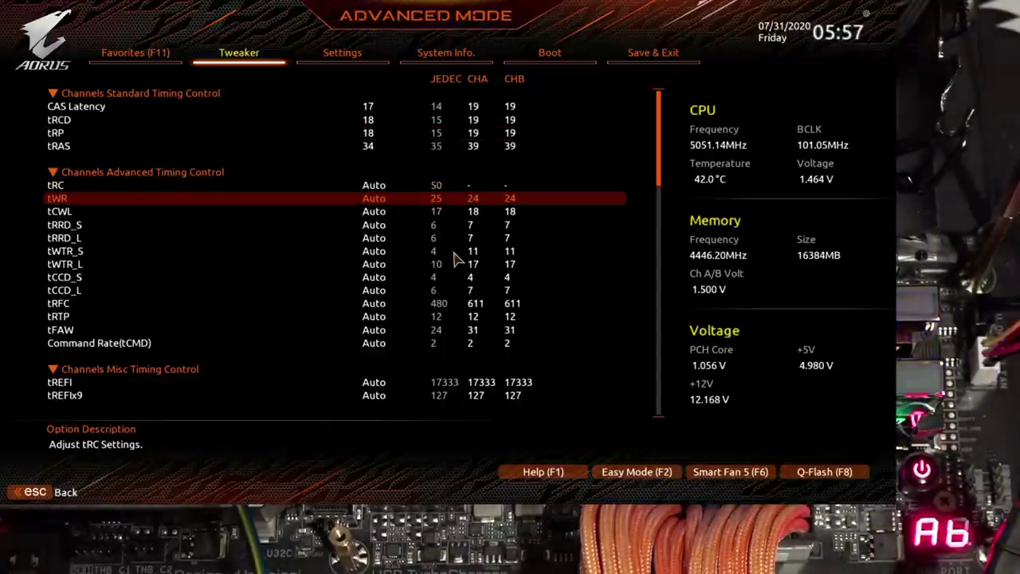
{"action": "key", "text": "Up"}
{"action": "key", "text": "Up"}
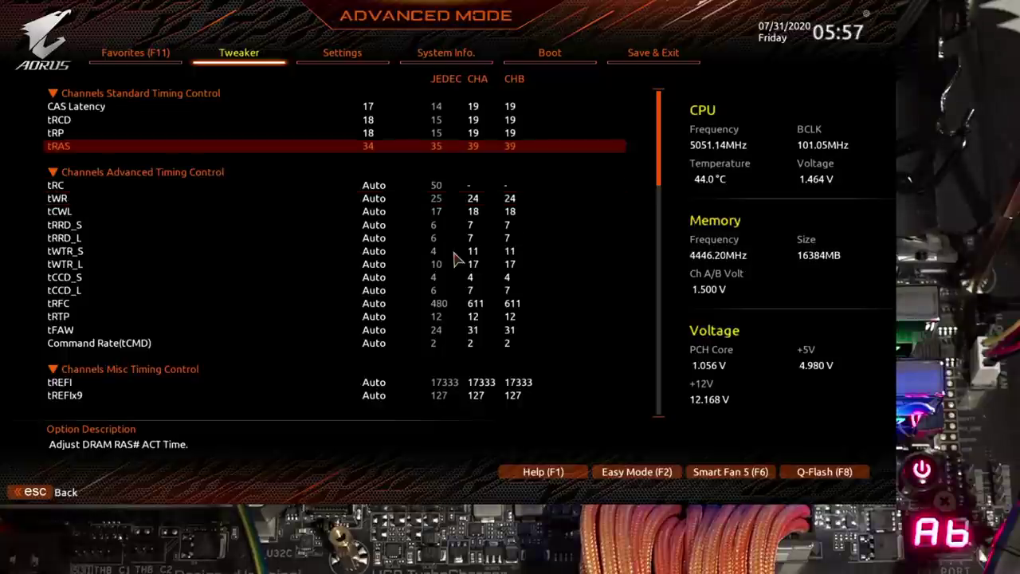
- Set the advanced timings tRC to 52 and both tWR and tCWL to 16
{"action": "key", "text": "Down"}
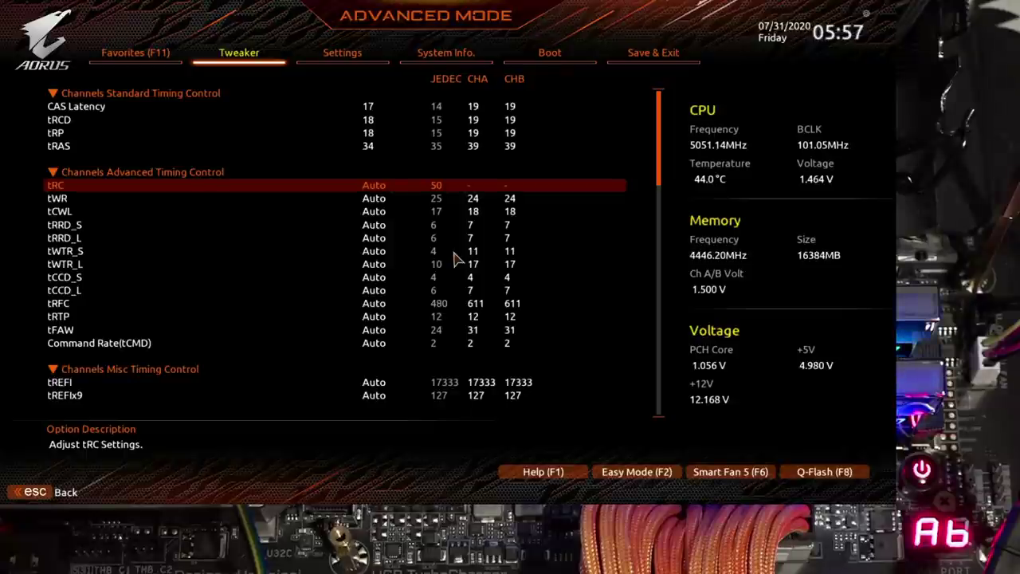
{"action": "type", "text": "2"}
{"action": "key", "text": "Down"}
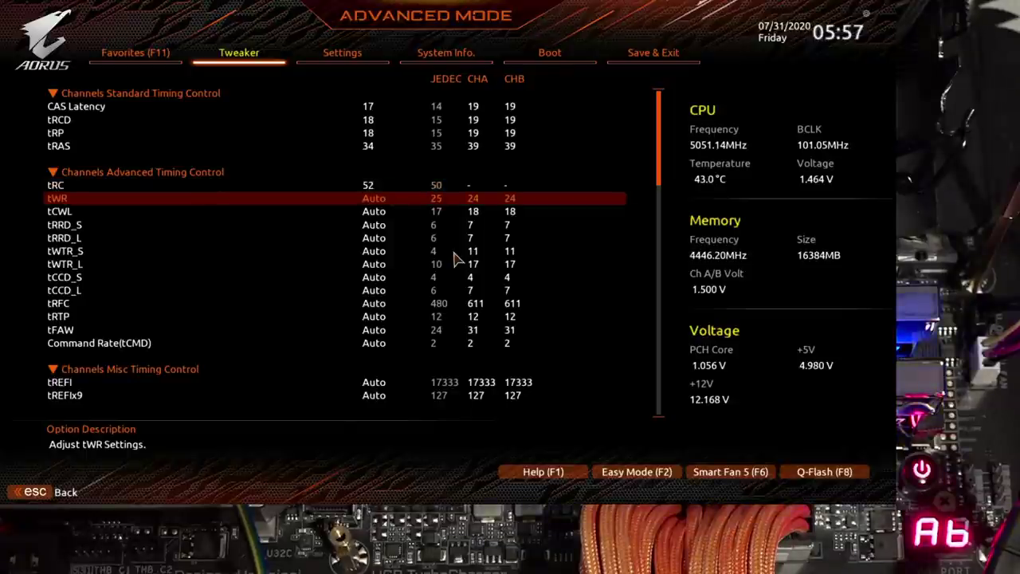
{"action": "key", "text": "Down"}
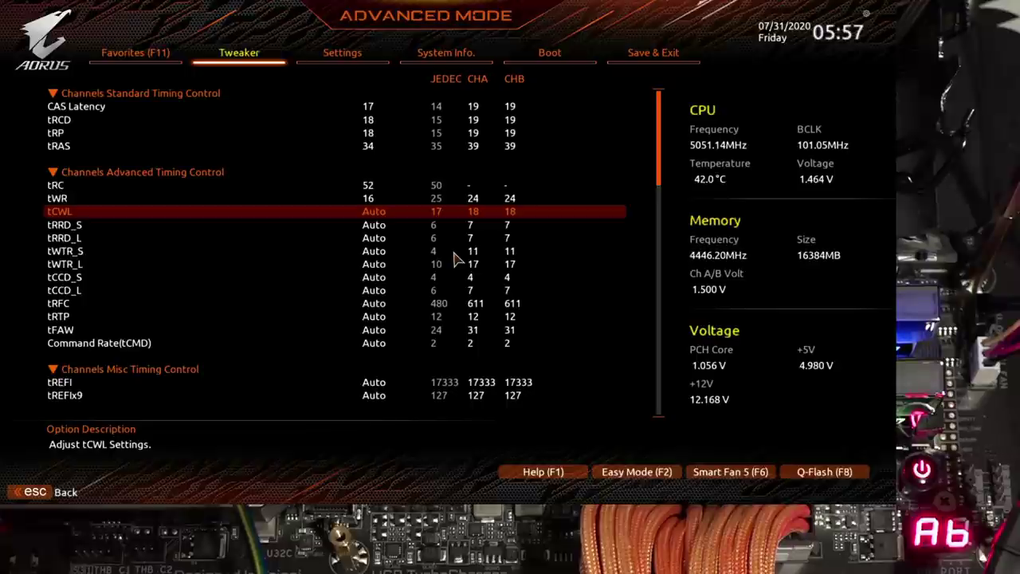
{"action": "type", "text": "16"}
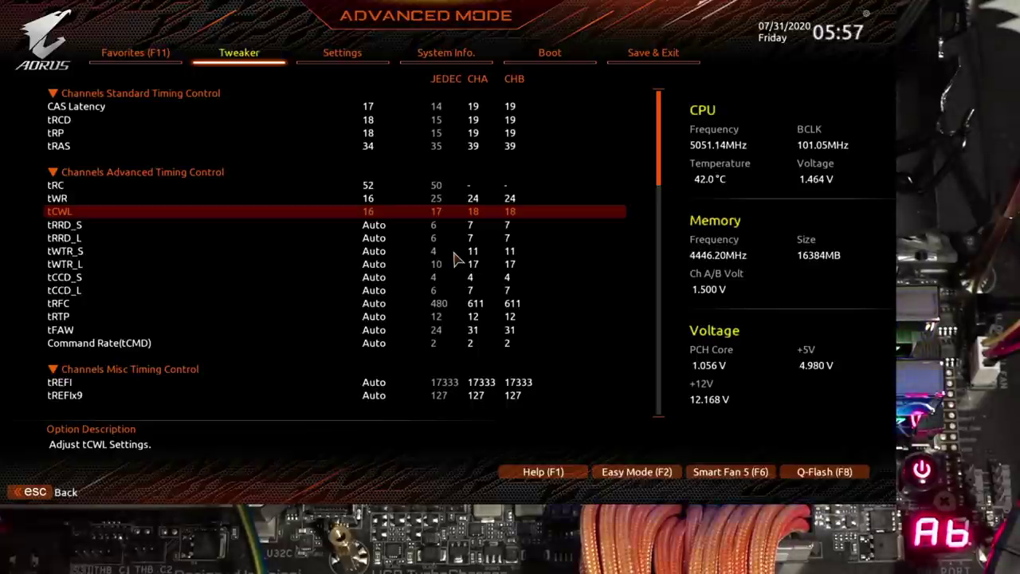
{"action": "key", "text": "Up"}
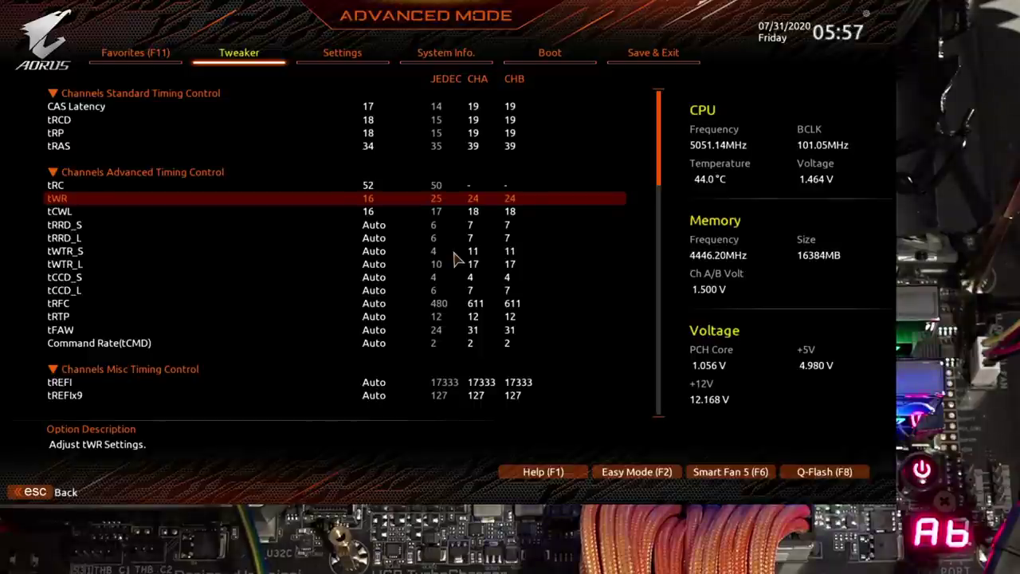
{"action": "key", "text": "Down"}
- Set both tRRD_S and tRRD_L to 4
{"action": "key", "text": "Down"}
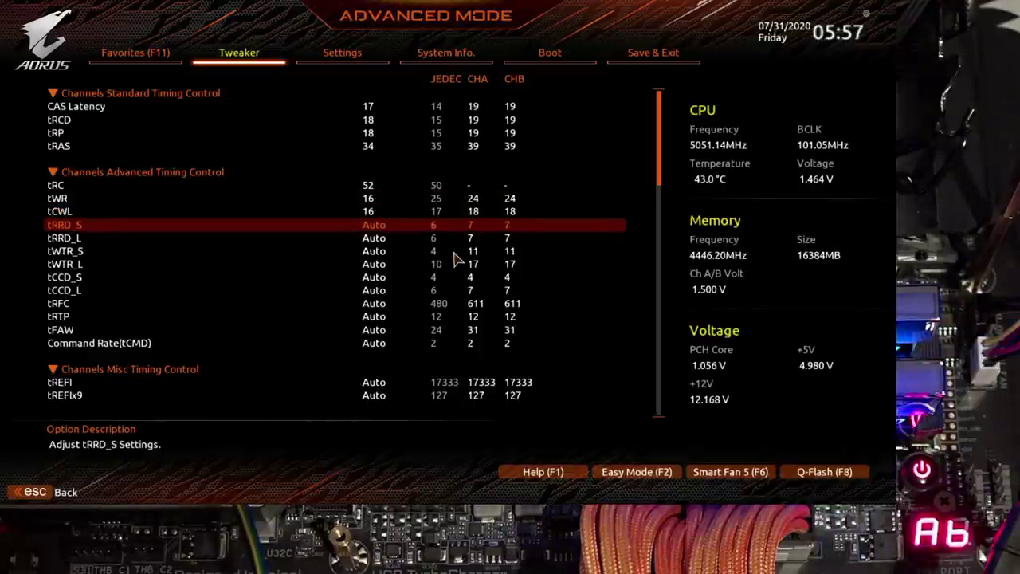
{"action": "key", "text": "Down"}
{"action": "key", "text": "Down"}
{"action": "key", "text": "Up"}
{"action": "key", "text": "Down"}
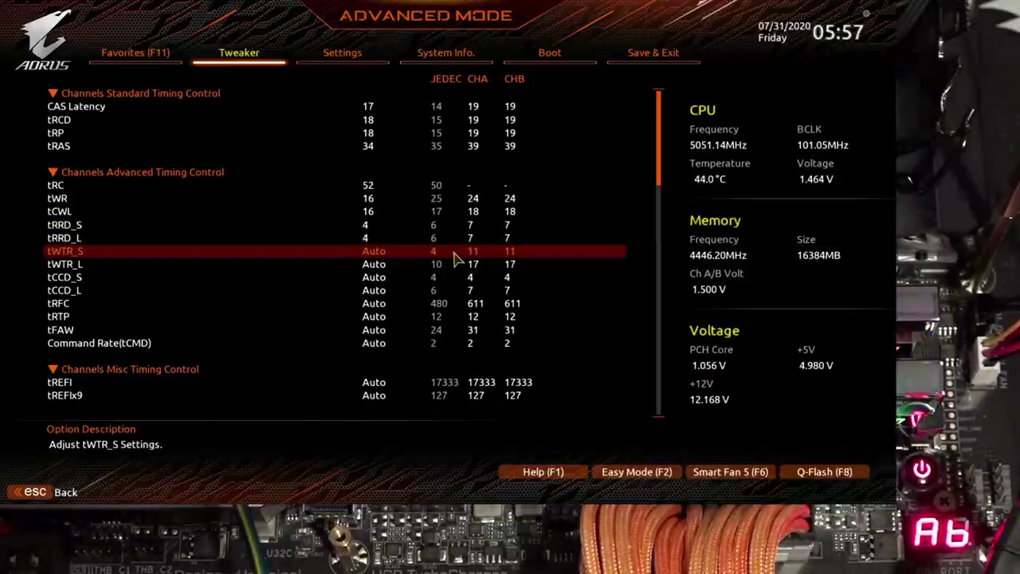
- Skip the tWTR timings and set tCCD_S to 4
{"action": "key", "text": "Down"}
{"action": "key", "text": "Down"}
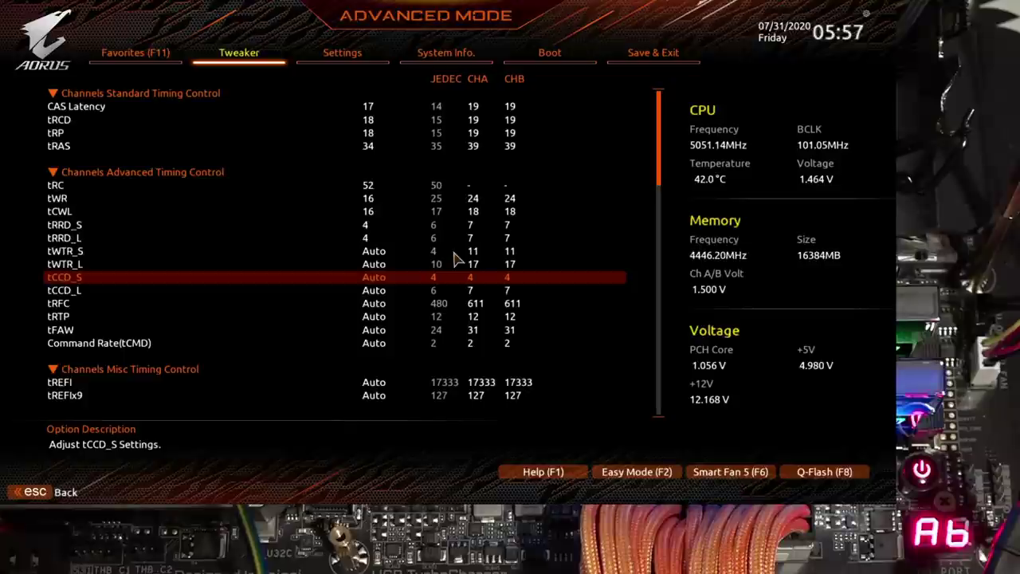
{"action": "type", "text": "4"}
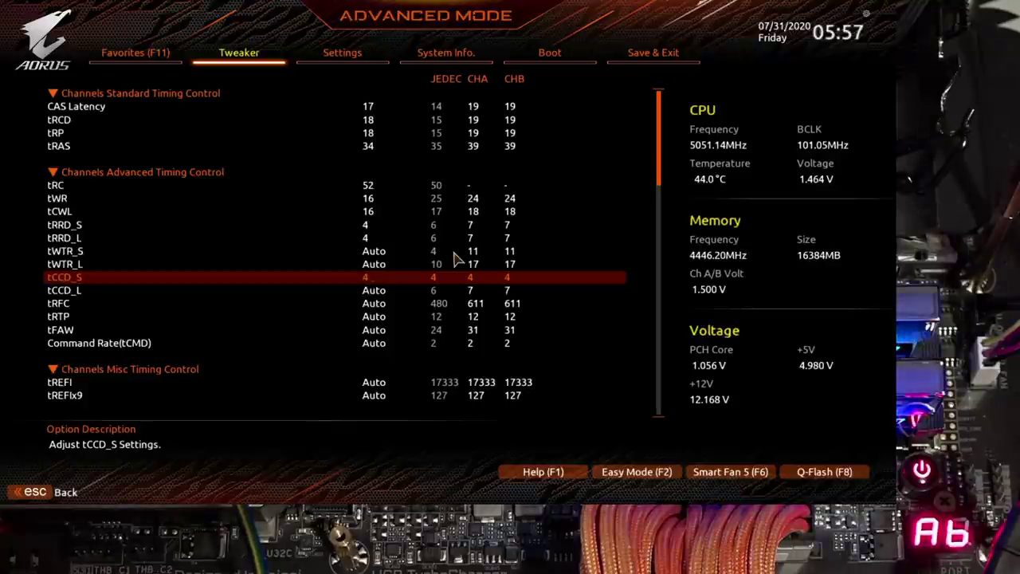
- Set the tCCD_L timing to 6 and tRFC to 300
{"action": "key", "text": "Down"}
{"action": "type", "text": "6"}
{"action": "key", "text": "Down"}
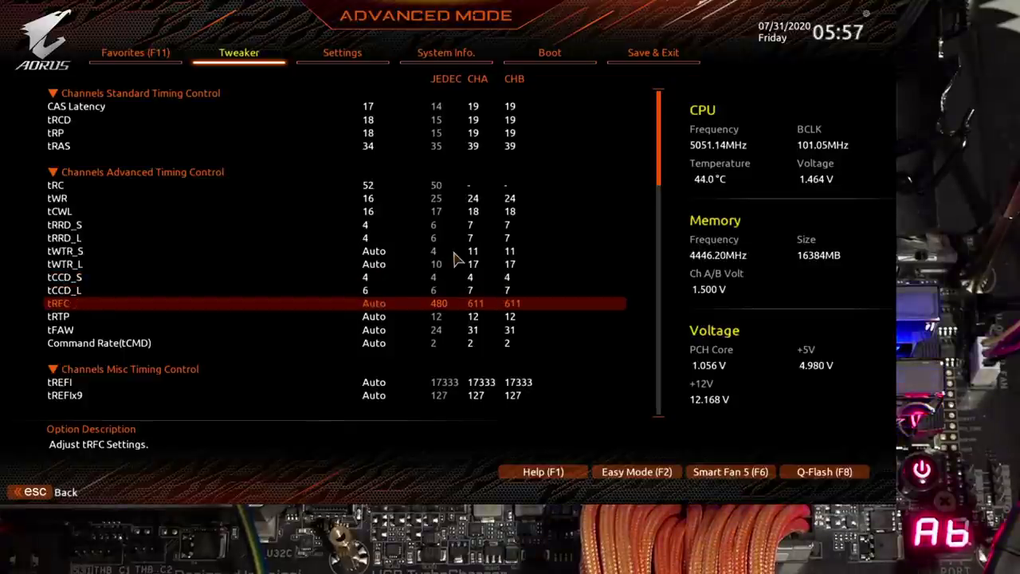
{"action": "type", "text": "300"}
{"action": "key", "text": "Down"}
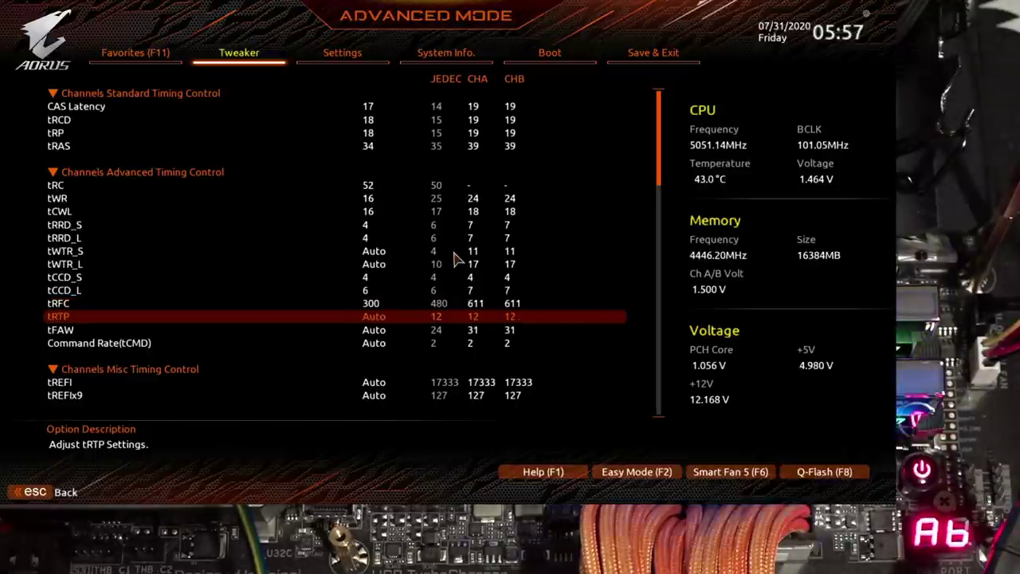
- Leave tRTP on Auto, then set tFAW to 16 and the command rate (tCMD) to 2
{"action": "key", "text": "Down"}
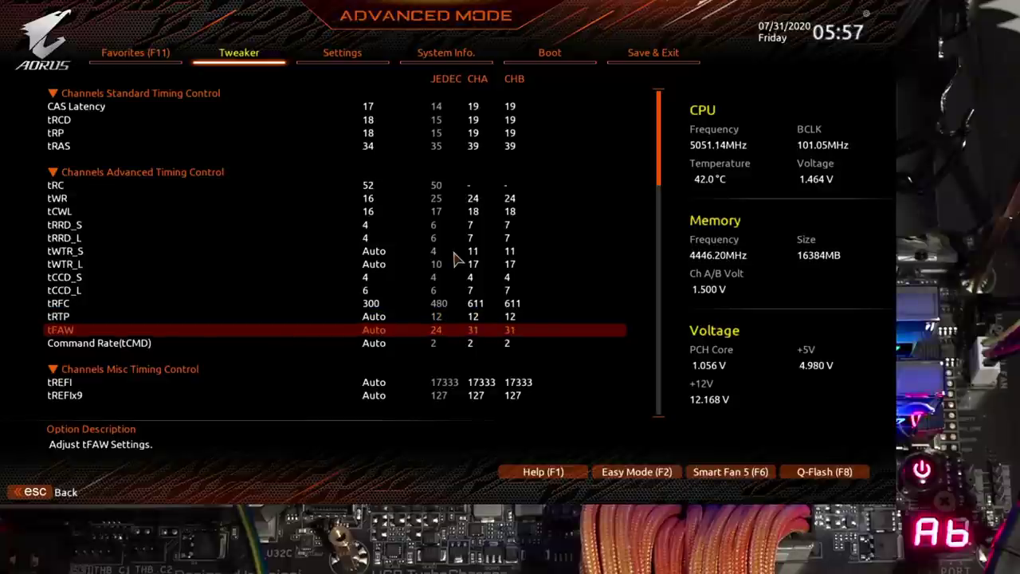
{"action": "key", "text": "Up"}
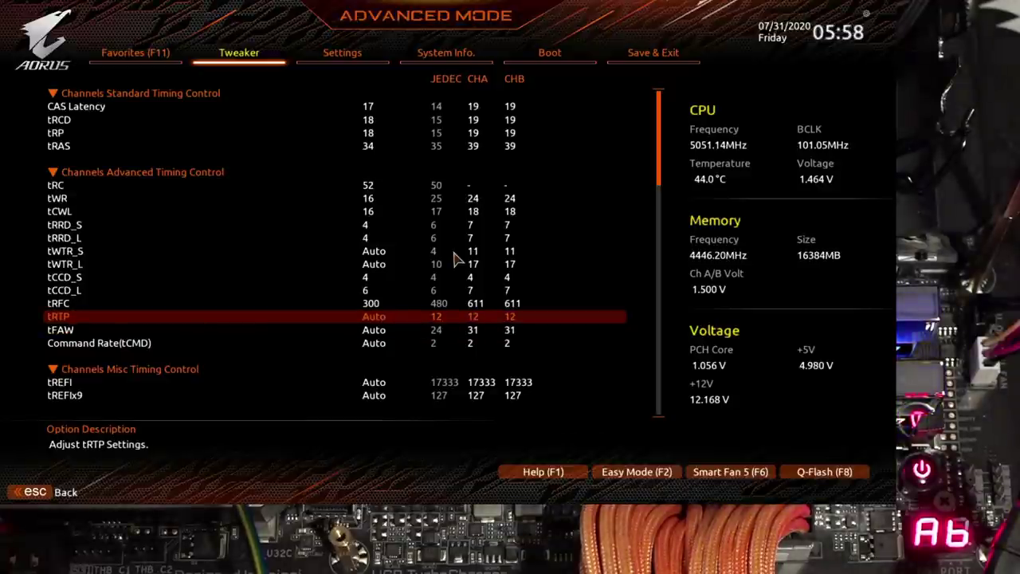
{"action": "key", "text": "Down"}
{"action": "type", "text": "16"}
{"action": "key", "text": "Down"}
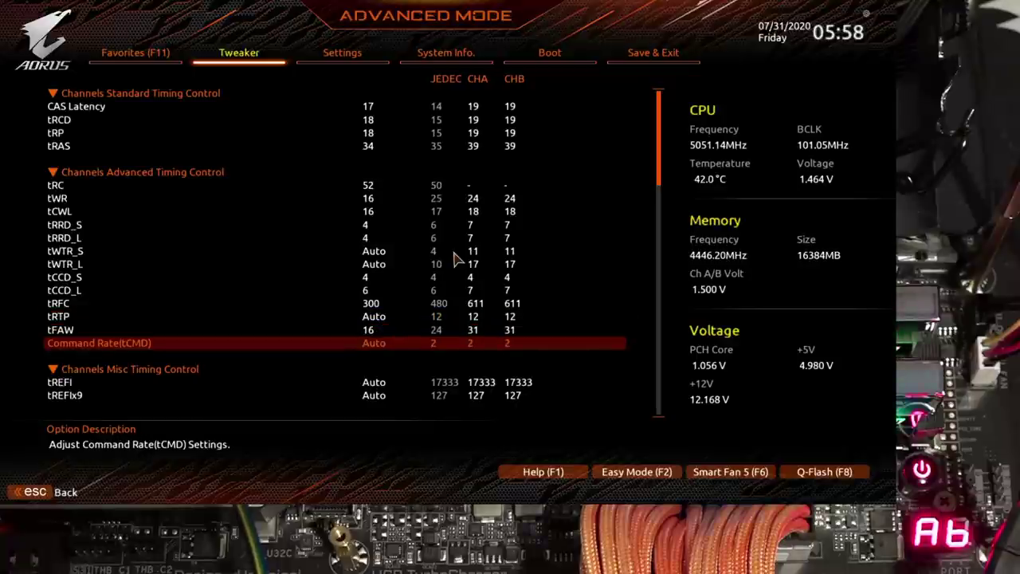
{"action": "type", "text": "2"}
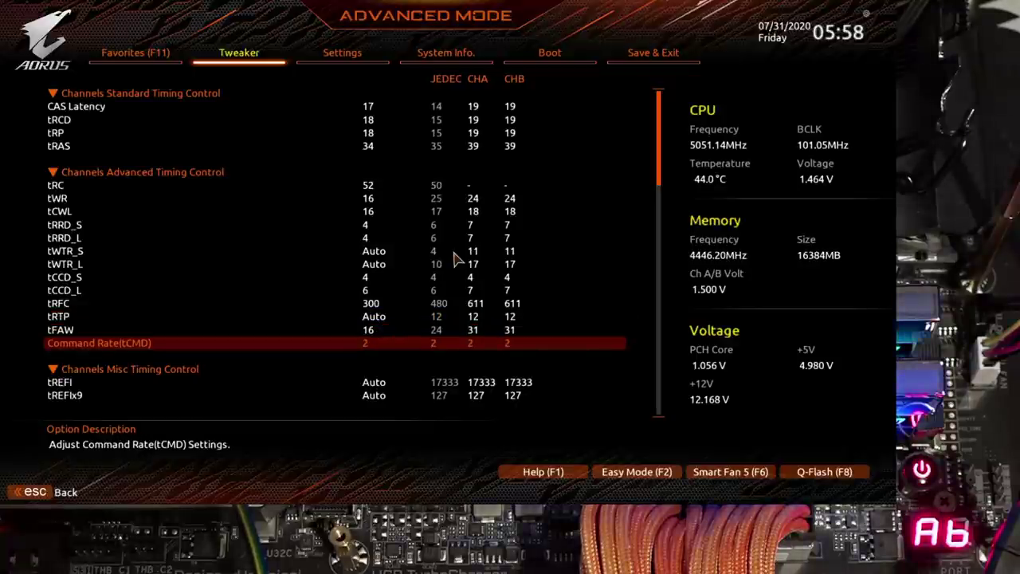
- Set the tREFI timing to 32000 in the channels misc timing section
{"action": "key", "text": "Down"}
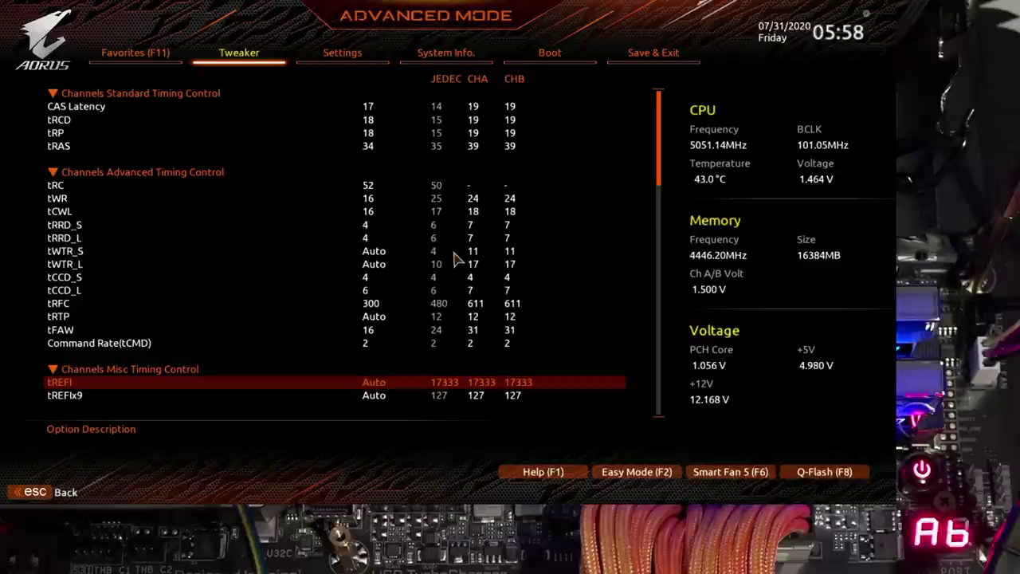
{"action": "key", "text": "Up"}
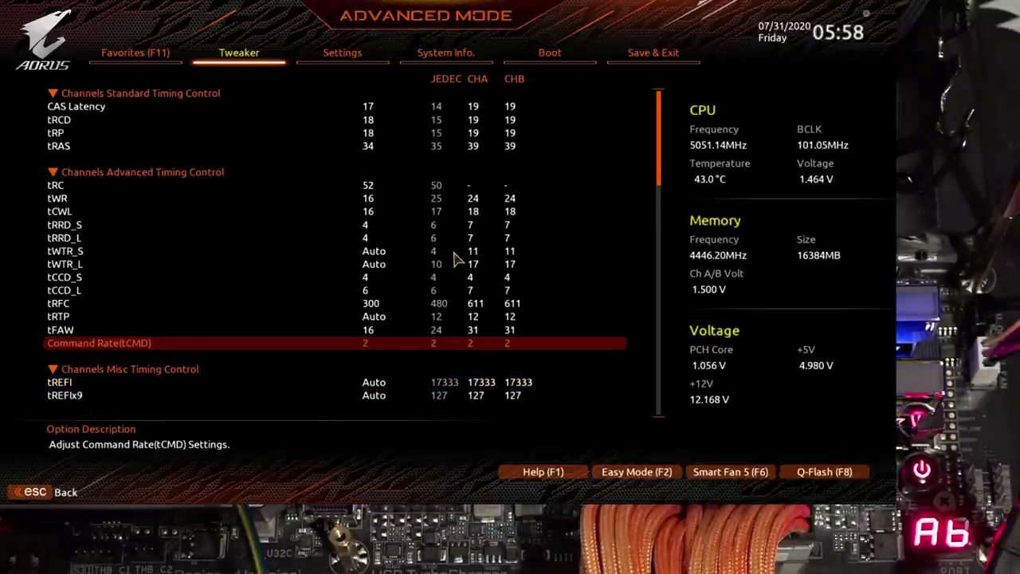
{"action": "key", "text": "Down"}
{"action": "key", "text": "Down"}
{"action": "key", "text": "Down"}
{"action": "key", "text": "Up"}
{"action": "key", "text": "Up"}
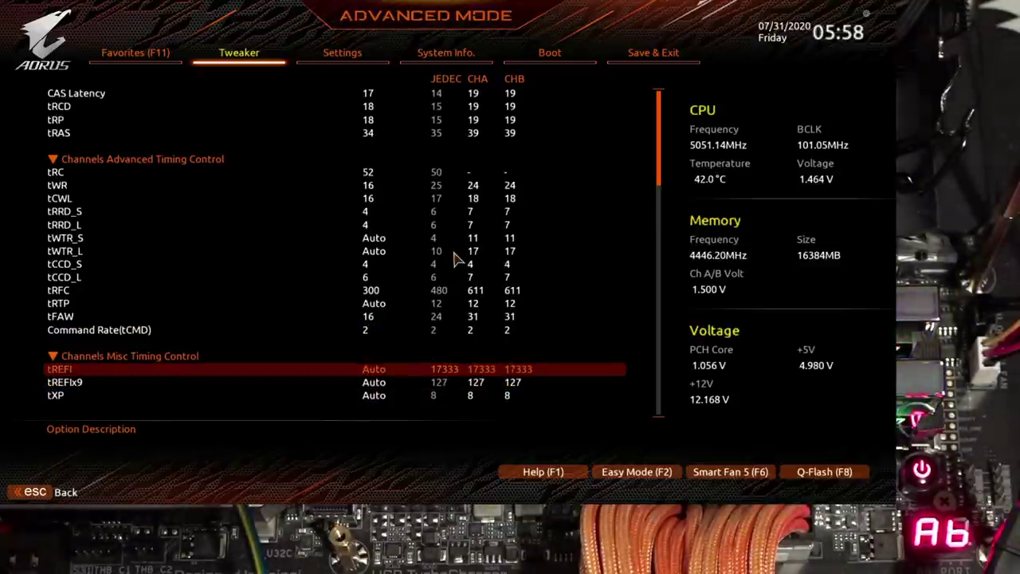
{"action": "type", "text": "32000"}
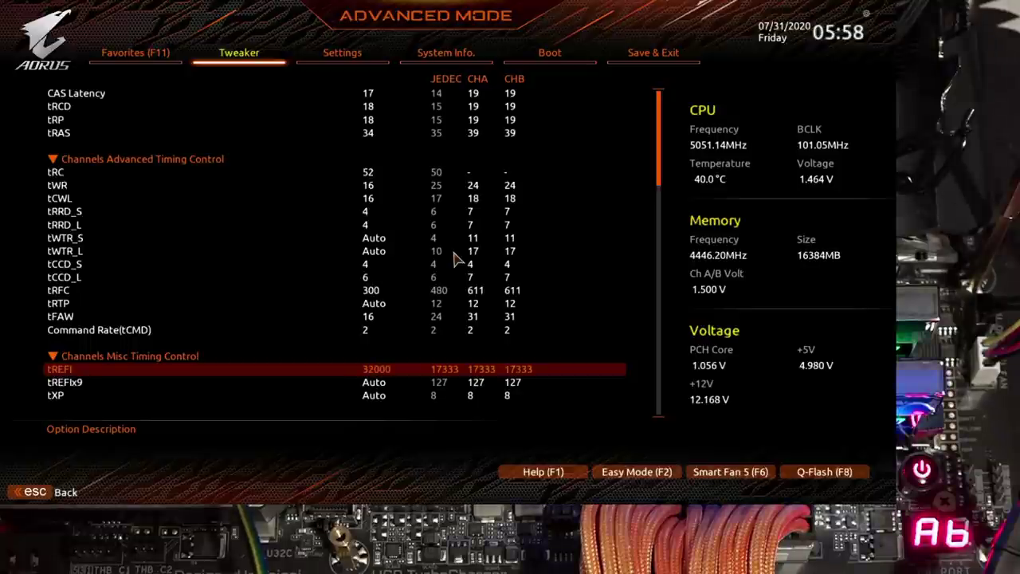
- Set the tCKE misc timing to 1
{"action": "key", "text": "Down"}
{"action": "key", "text": "Down"}
{"action": "key", "text": "Down"}
{"action": "key", "text": "Down"}
{"action": "key", "text": "Down"}
{"action": "key", "text": "Down"}
{"action": "key", "text": "Down"}
{"action": "key", "text": "Down"}
{"action": "key", "text": "Down"}
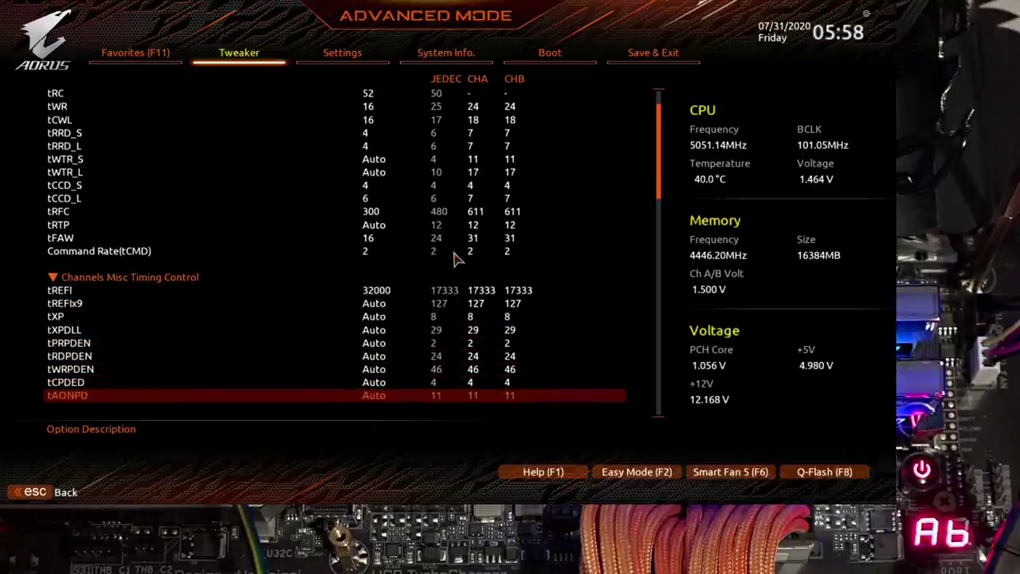
{"action": "key", "text": "Down"}
{"action": "key", "text": "Down"}
{"action": "key", "text": "Down"}
{"action": "key", "text": "Down"}
{"action": "key", "text": "Down"}
{"action": "key", "text": "Down"}
{"action": "key", "text": "Down"}
{"action": "key", "text": "Up"}
{"action": "key", "text": "Up"}
{"action": "key", "text": "Up"}
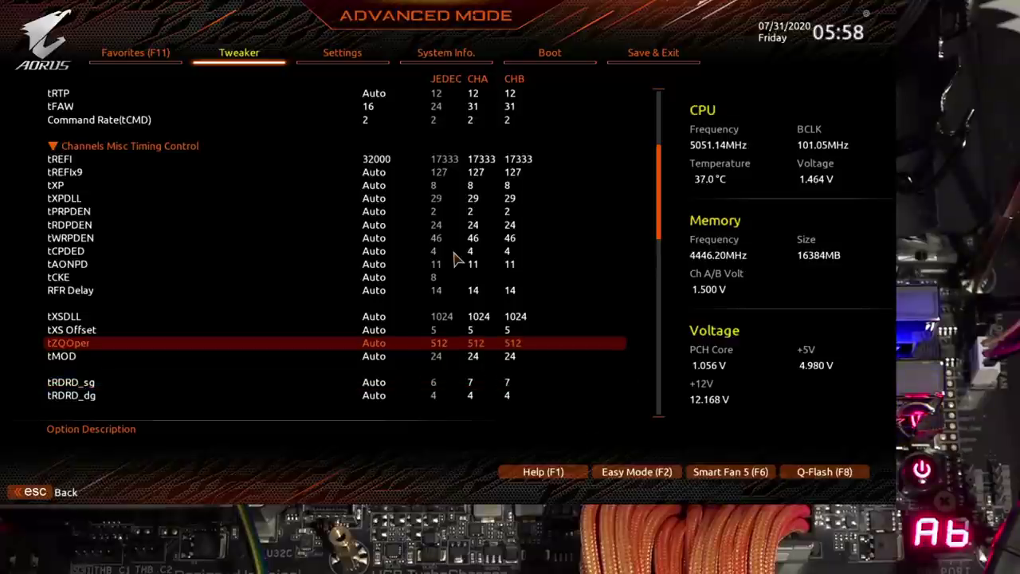
{"action": "key", "text": "Up"}
{"action": "key", "text": "Up"}
{"action": "key", "text": "Up"}
{"action": "key", "text": "Up"}
{"action": "key", "text": "Down"}
{"action": "type", "text": "1"}
- Set all four read-to-write timings, tRDWR_sg, tRDWR_dg, tRDWR_dr and tRDWR_dd, to 12
{"action": "key", "text": "Down"}
{"action": "key", "text": "Down"}
{"action": "key", "text": "Down"}
{"action": "key", "text": "Down"}
{"action": "key", "text": "Down"}
{"action": "key", "text": "Down"}
{"action": "key", "text": "Down"}
{"action": "key", "text": "Down"}
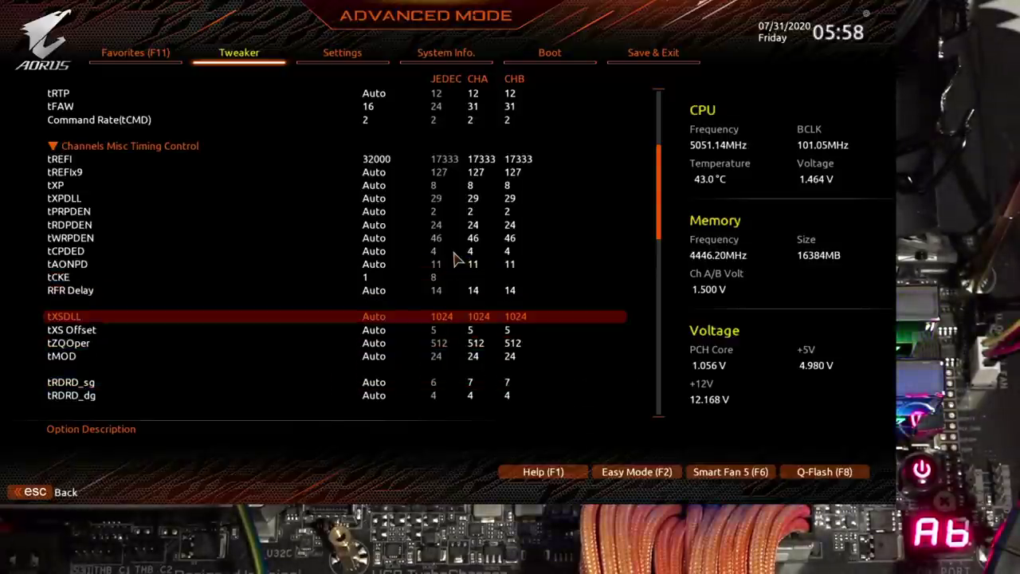
{"action": "key", "text": "Down"}
{"action": "key", "text": "Down"}
{"action": "key", "text": "Down"}
{"action": "key", "text": "Down"}
{"action": "key", "text": "Down"}
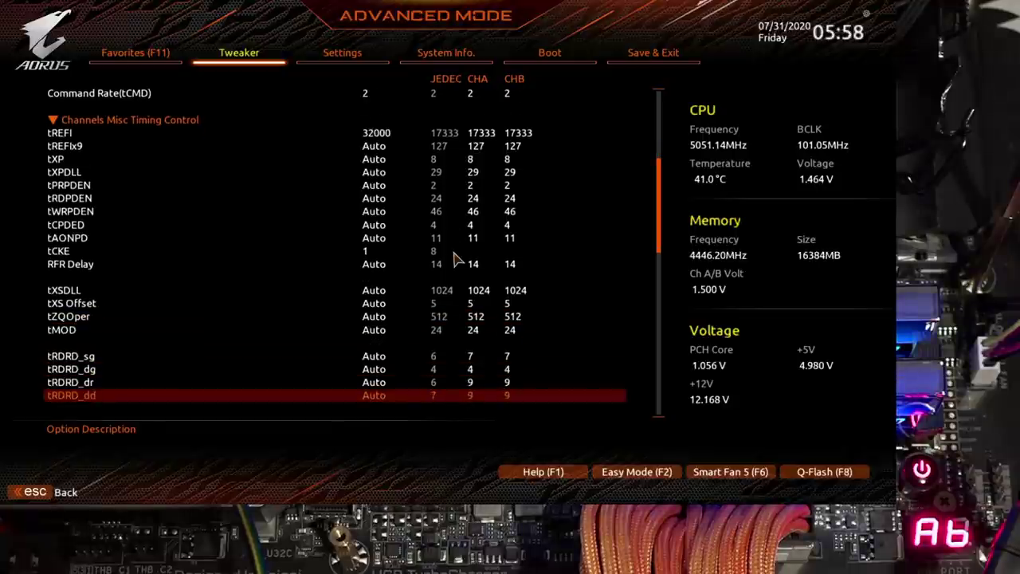
{"action": "key", "text": "Up"}
{"action": "key", "text": "Up"}
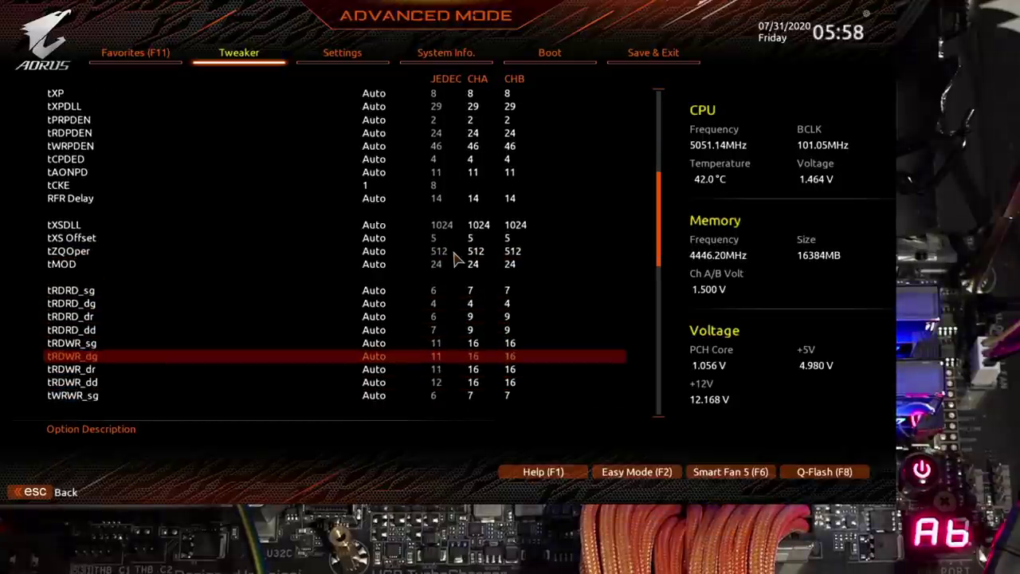
{"action": "key", "text": "Up"}
{"action": "type", "text": "12"}
{"action": "key", "text": "Down"}
{"action": "type", "text": "12"}
{"action": "key", "text": "Down"}
{"action": "type", "text": "12"}
{"action": "key", "text": "Down"}
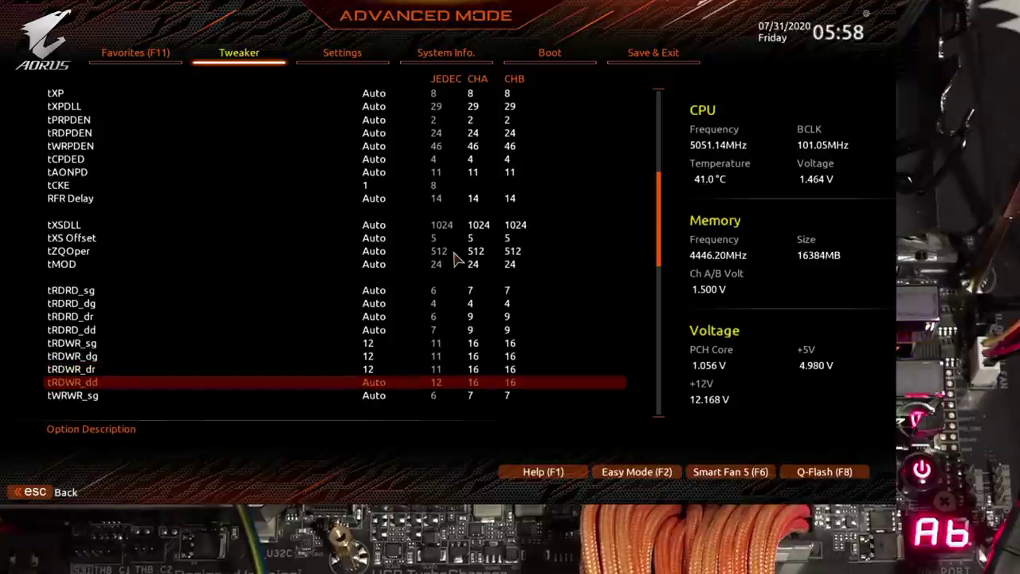
{"action": "type", "text": "12"}
- Set the write-to-read timings tWRRD_sg to 32 and tWRRD_dg to 28
{"action": "key", "text": "Down"}
{"action": "key", "text": "Down"}
{"action": "key", "text": "Down"}
{"action": "key", "text": "Down"}
{"action": "key", "text": "Down"}
{"action": "key", "text": "Down"}
{"action": "key", "text": "Down"}
{"action": "key", "text": "Down"}
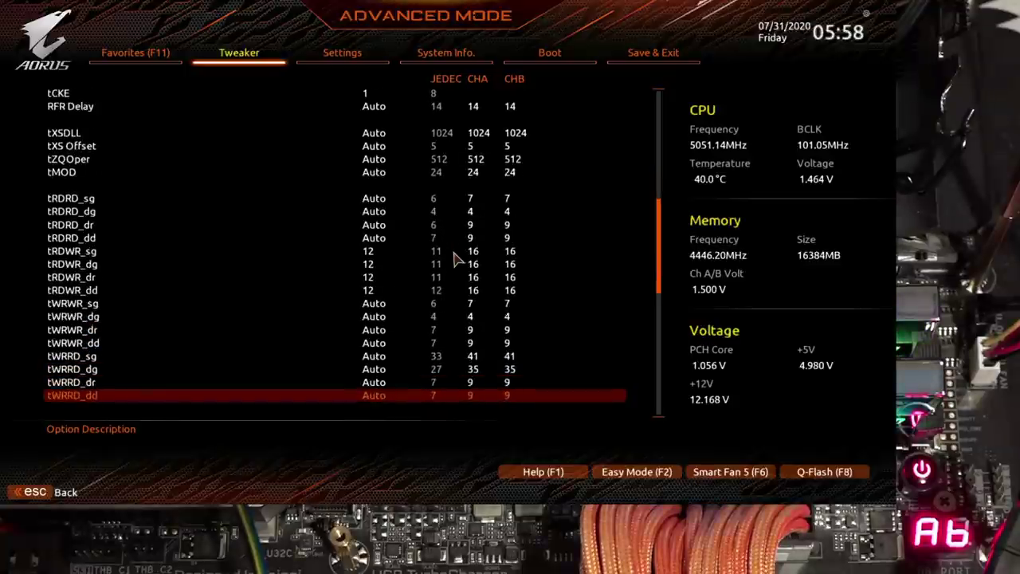
{"action": "key", "text": "Up"}
{"action": "key", "text": "Up"}
{"action": "key", "text": "Up"}
{"action": "type", "text": "32"}
{"action": "key", "text": "Down"}
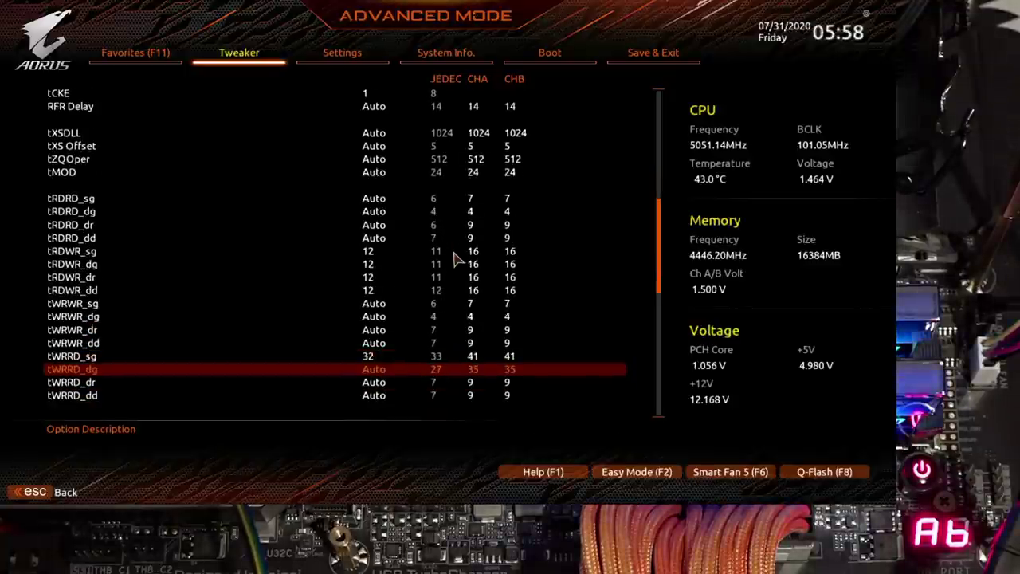
{"action": "type", "text": "28"}
{"action": "key", "text": "Down"}
{"action": "key", "text": "Down"}
{"action": "key", "text": "Up"}
{"action": "key", "text": "Up"}
{"action": "key", "text": "Up"}
{"action": "key", "text": "Up"}
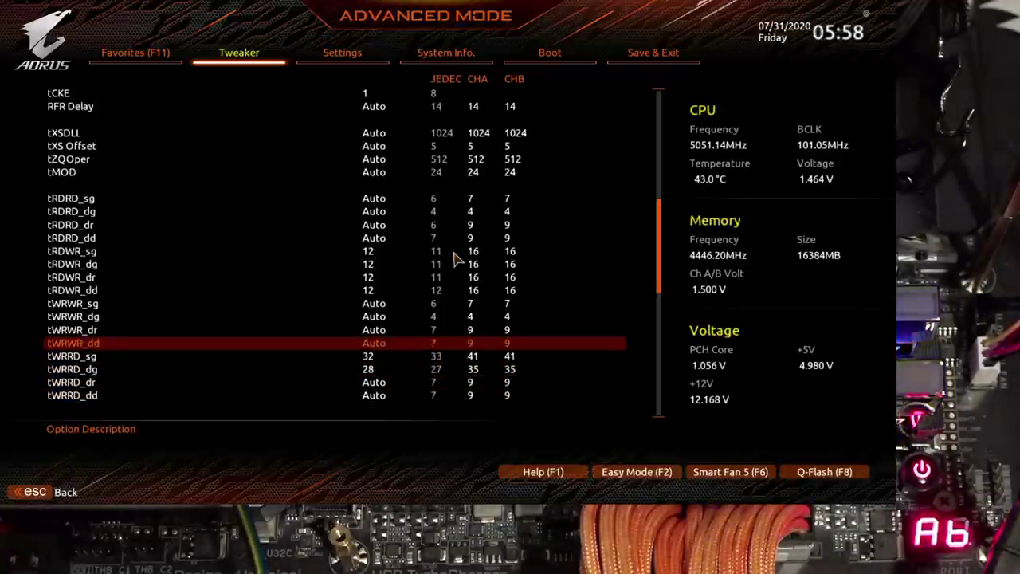
{"action": "type", "text": "28"}
{"action": "key", "text": "Down"}
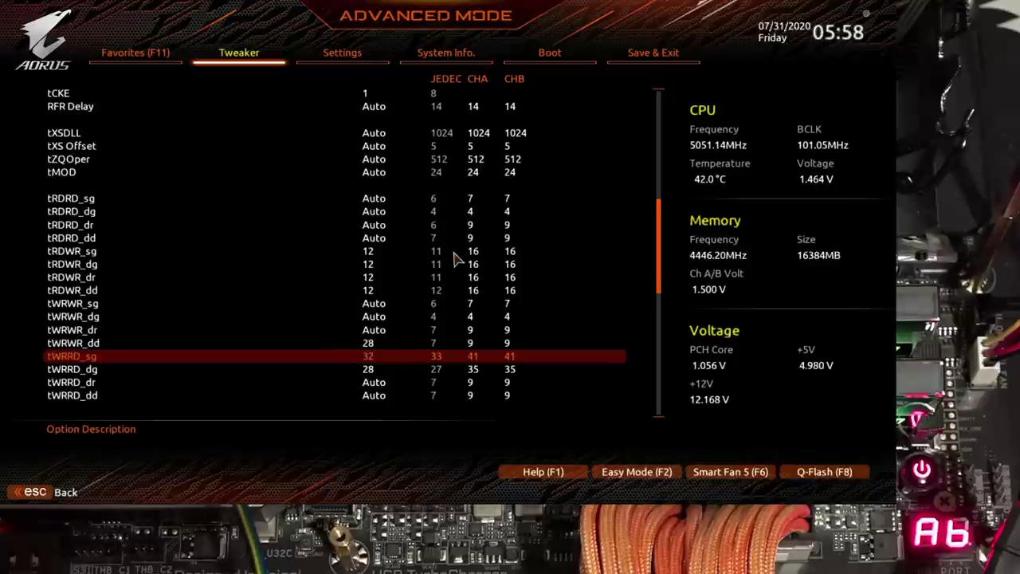
{"action": "key", "text": "Up"}
{"action": "type", "text": "0"}
- Tighten the write-to-read timings by setting tWRRD_sg to 28 and tWRRD_dg to 24
{"action": "key", "text": "Down"}
{"action": "type", "text": "38"}
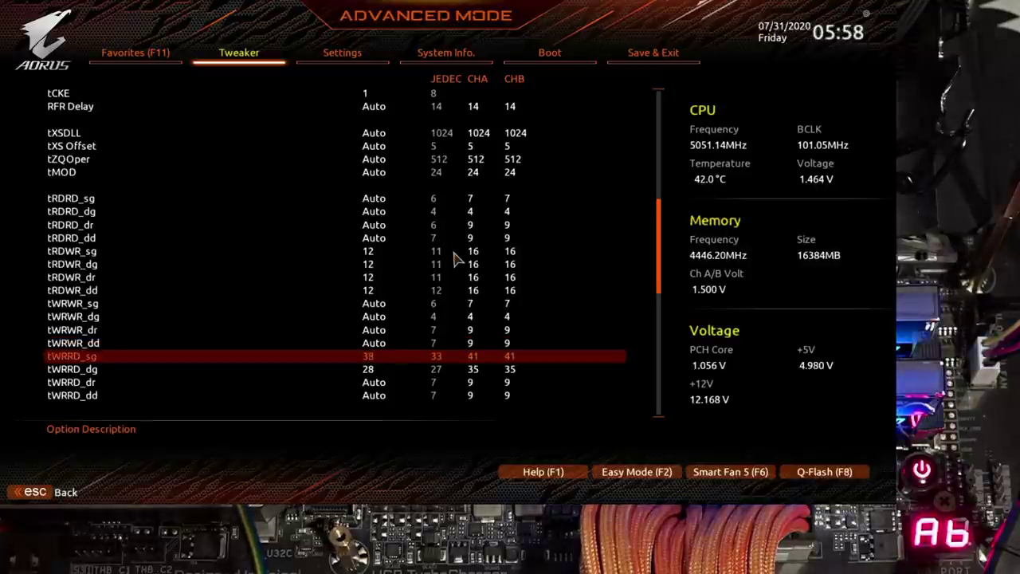
{"action": "key", "text": "Down"}
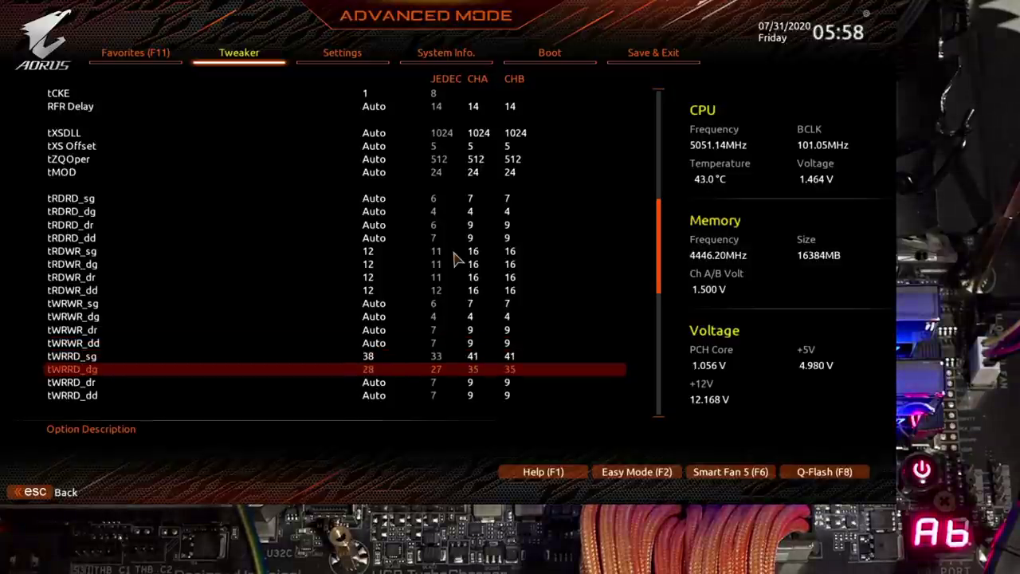
{"action": "key", "text": "Up"}
{"action": "type", "text": "28"}
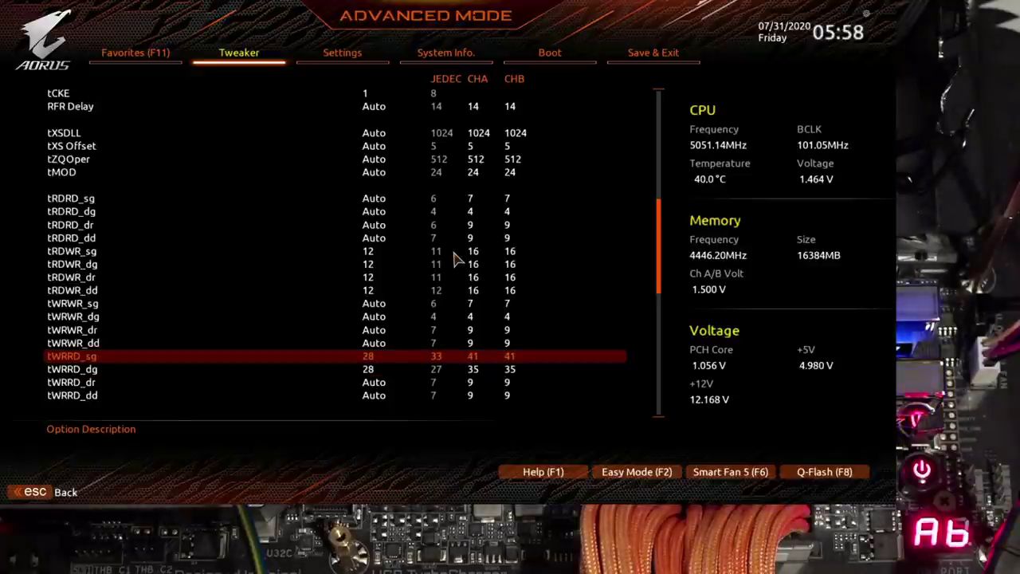
{"action": "key", "text": "Down"}
{"action": "type", "text": "24"}
- Review the timings from tWRRD_dg back up the list to tRRD_S and the tWTR entries
{"action": "key", "text": "Up"}
{"action": "key", "text": "Up"}
{"action": "key", "text": "Up"}
{"action": "key", "text": "Up"}
{"action": "key", "text": "Up"}
{"action": "key", "text": "Up"}
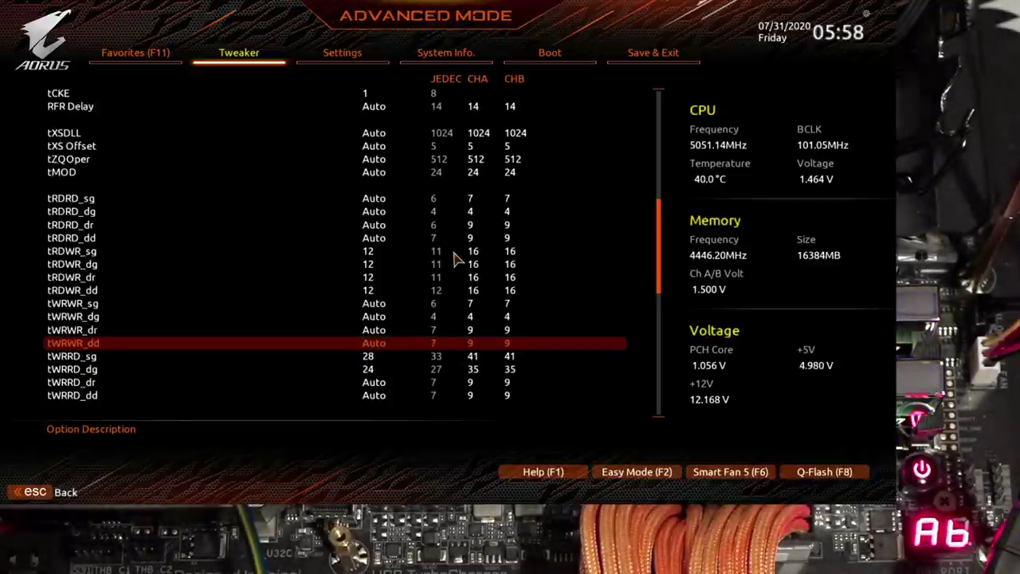
{"action": "key", "text": "Up"}
{"action": "key", "text": "Up"}
{"action": "key", "text": "Up"}
{"action": "key", "text": "Up"}
{"action": "key", "text": "Up"}
{"action": "key", "text": "Up"}
{"action": "key", "text": "Up"}
{"action": "key", "text": "Up"}
{"action": "key", "text": "Up"}
{"action": "key", "text": "Up"}
{"action": "key", "text": "Up"}
{"action": "key", "text": "Up"}
{"action": "key", "text": "Up"}
{"action": "key", "text": "Up"}
{"action": "key", "text": "Up"}
{"action": "key", "text": "Up"}
{"action": "key", "text": "Up"}
{"action": "key", "text": "Up"}
{"action": "key", "text": "Up"}
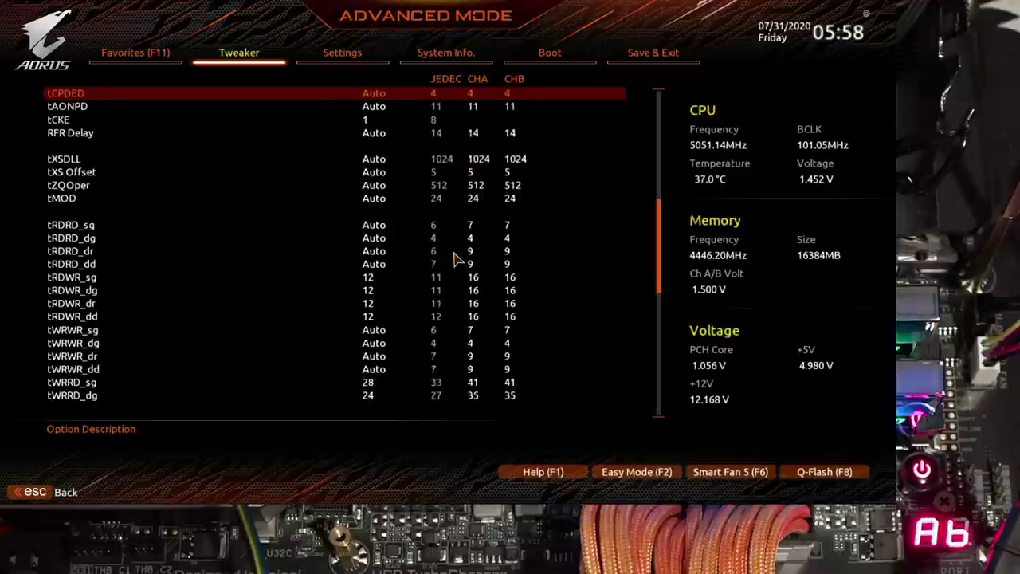
{"action": "key", "text": "Up"}
{"action": "key", "text": "Up"}
{"action": "key", "text": "Up"}
{"action": "key", "text": "Up"}
{"action": "key", "text": "Up"}
{"action": "key", "text": "Up"}
{"action": "key", "text": "Up"}
{"action": "key", "text": "Up"}
{"action": "key", "text": "Up"}
{"action": "key", "text": "Up"}
{"action": "key", "text": "Up"}
{"action": "key", "text": "Up"}
{"action": "key", "text": "Up"}
{"action": "key", "text": "Up"}
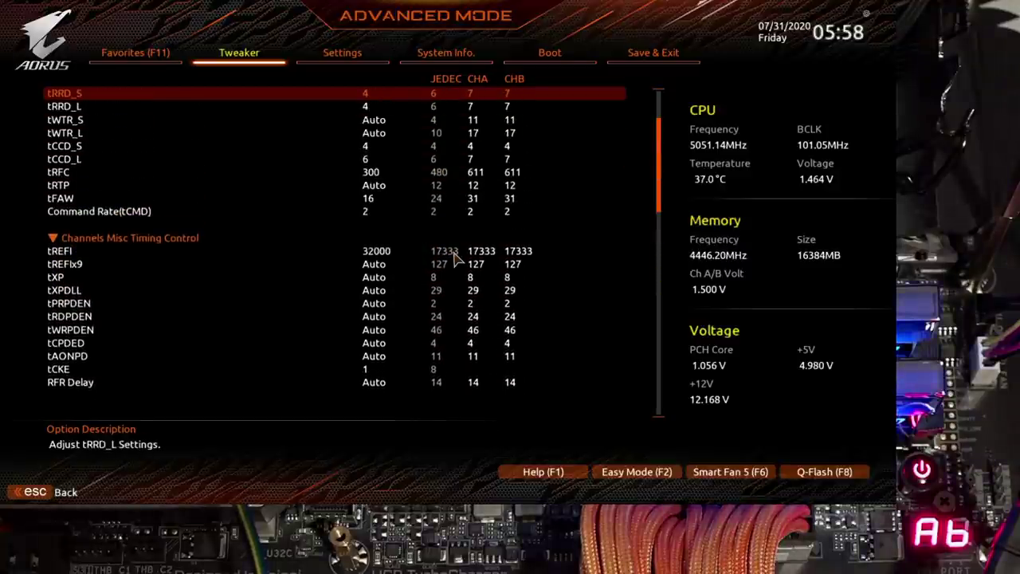
{"action": "key", "text": "Down"}
{"action": "key", "text": "Down"}
{"action": "key", "text": "Down"}
{"action": "key", "text": "Up"}
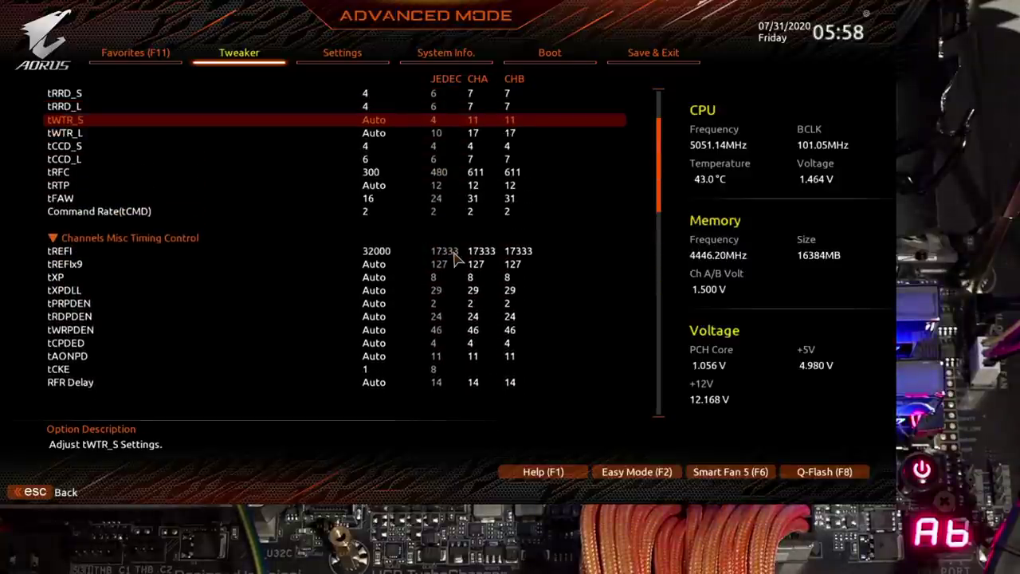
- Review the timings from tWTR_S down through tREFI and the other misc timings to tWRRD_sg
{"action": "key", "text": "Down"}
{"action": "key", "text": "Down"}
{"action": "key", "text": "Down"}
{"action": "key", "text": "Down"}
{"action": "key", "text": "Down"}
{"action": "key", "text": "Down"}
{"action": "key", "text": "Down"}
{"action": "key", "text": "Down"}
{"action": "key", "text": "Down"}
{"action": "key", "text": "Down"}
{"action": "key", "text": "Down"}
{"action": "key", "text": "Down"}
{"action": "key", "text": "Down"}
{"action": "key", "text": "Down"}
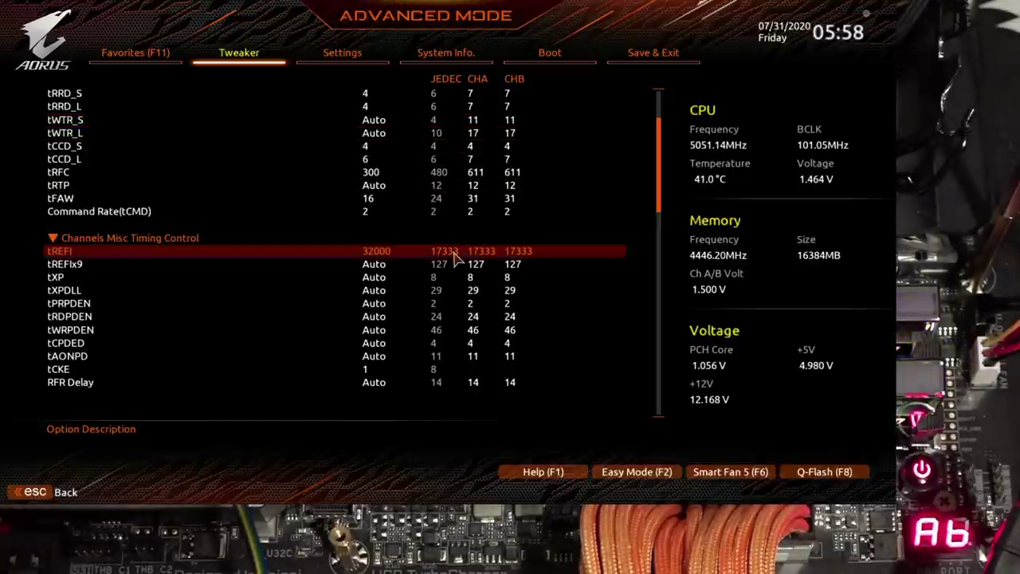
{"action": "key", "text": "Down"}
{"action": "key", "text": "Down"}
{"action": "key", "text": "Down"}
{"action": "key", "text": "Down"}
{"action": "key", "text": "Down"}
{"action": "key", "text": "Down"}
{"action": "key", "text": "Down"}
{"action": "key", "text": "Down"}
{"action": "key", "text": "Down"}
{"action": "key", "text": "Down"}
{"action": "key", "text": "Down"}
{"action": "key", "text": "Down"}
{"action": "key", "text": "Down"}
{"action": "key", "text": "Down"}
{"action": "key", "text": "Down"}
{"action": "key", "text": "Down"}
{"action": "key", "text": "Down"}
{"action": "key", "text": "Down"}
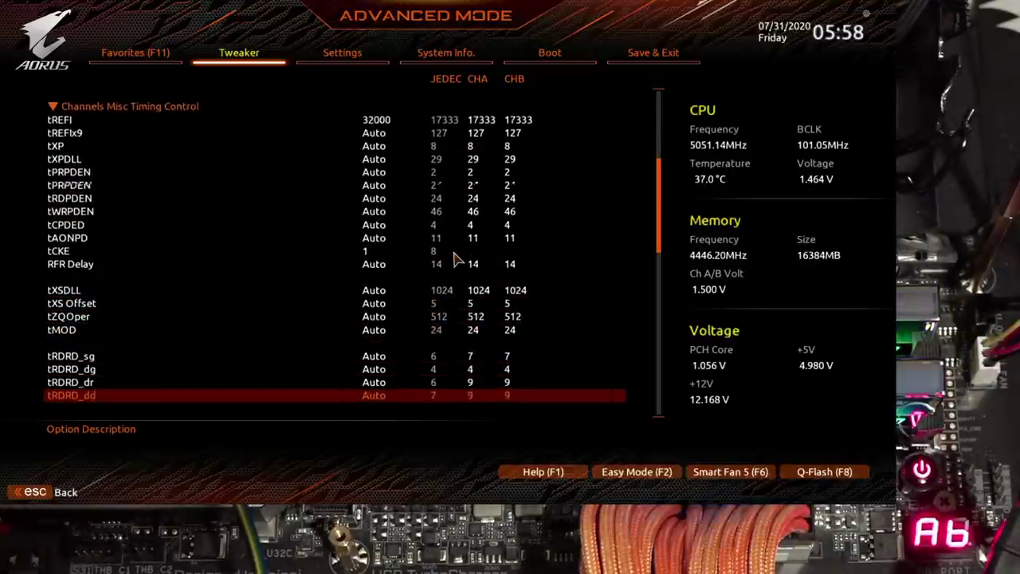
{"action": "key", "text": "Down"}
{"action": "key", "text": "Down"}
{"action": "key", "text": "Down"}
{"action": "key", "text": "Down"}
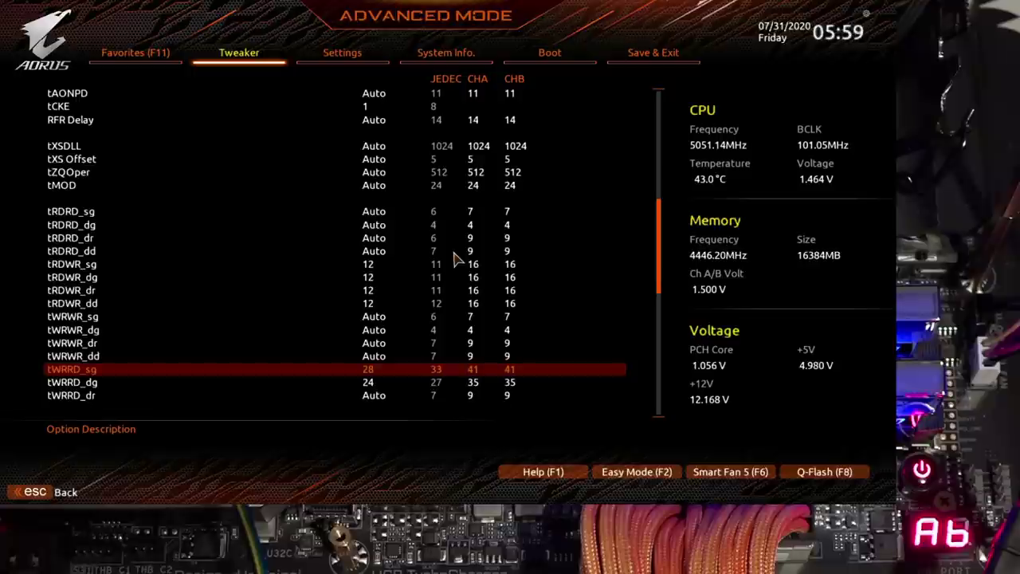
- Set the write-to-read timings tWRRD_dr and tWRRD_dd to 1
{"action": "key", "text": "Down"}
{"action": "key", "text": "Down"}
{"action": "key", "text": "Down"}
{"action": "key", "text": "Up"}
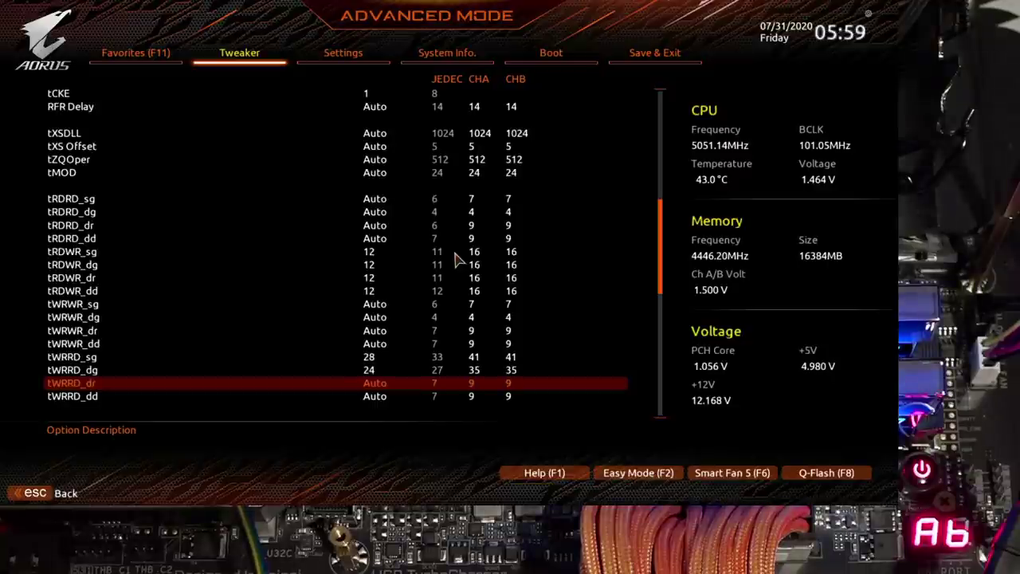
{"action": "type", "text": "1"}
{"action": "key", "text": "Down"}
{"action": "type", "text": "1"}
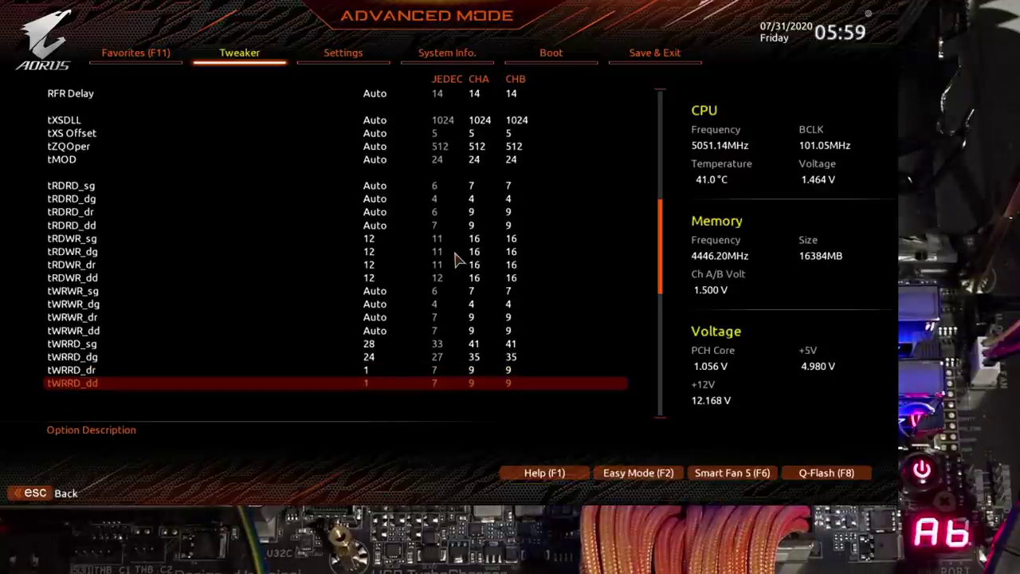
- Set the write-to-write timings tWRWR_dr and tWRWR_dd to 1
{"action": "key", "text": "Up"}
{"action": "key", "text": "Up"}
{"action": "key", "text": "Up"}
{"action": "key", "text": "Up"}
{"action": "key", "text": "Up"}
{"action": "key", "text": "Up"}
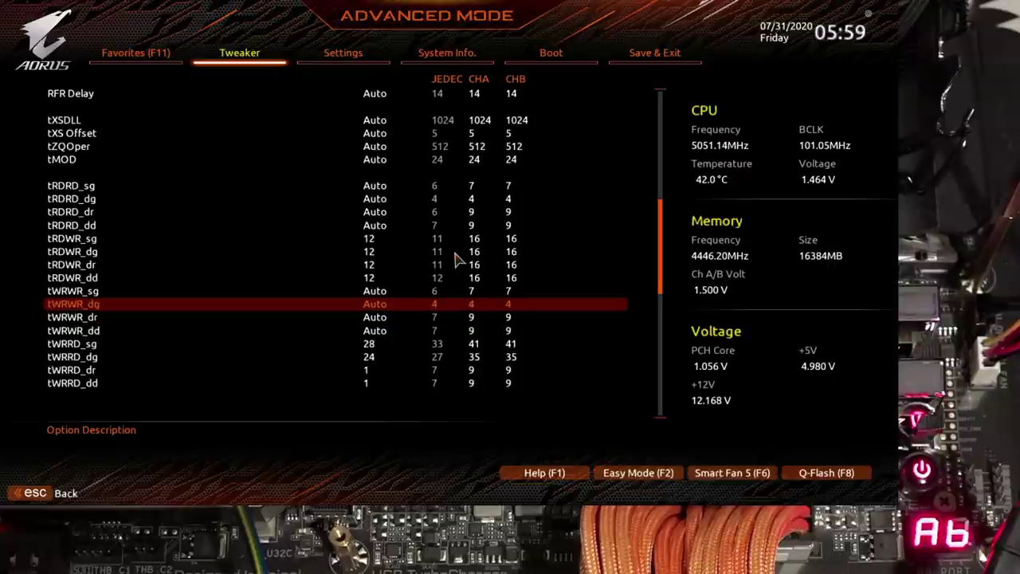
{"action": "key", "text": "Down"}
{"action": "type", "text": "1"}
{"action": "key", "text": "Down"}
{"action": "type", "text": "1"}
- Set the read-to-read timings tRDRD_dr and tRDRD_dd to 1
{"action": "key", "text": "Up"}
{"action": "key", "text": "Up"}
{"action": "key", "text": "Up"}
{"action": "key", "text": "Up"}
{"action": "key", "text": "Up"}
{"action": "key", "text": "Up"}
{"action": "key", "text": "Up"}
{"action": "key", "text": "Up"}
{"action": "type", "text": "1"}
{"action": "key", "text": "Up"}
{"action": "type", "text": "1"}
- Set the read-to-write timings tRDWR_dr and tRDWR_dd to 1
{"action": "key", "text": "Down"}
{"action": "key", "text": "Up"}
{"action": "key", "text": "Up"}
{"action": "key", "text": "Up"}
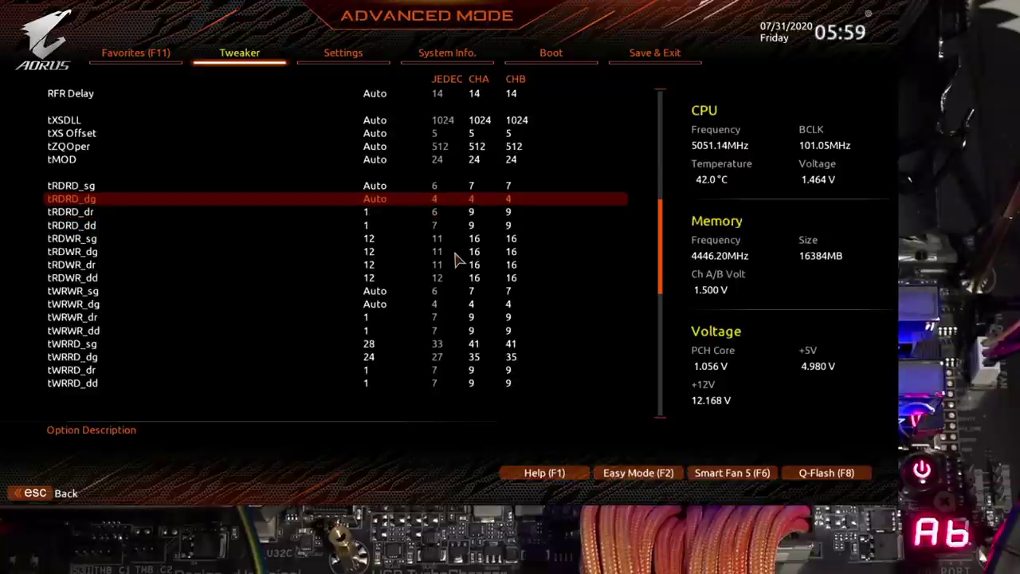
{"action": "key", "text": "Down"}
{"action": "key", "text": "Down"}
{"action": "key", "text": "Down"}
{"action": "key", "text": "Down"}
{"action": "key", "text": "Down"}
{"action": "key", "text": "Down"}
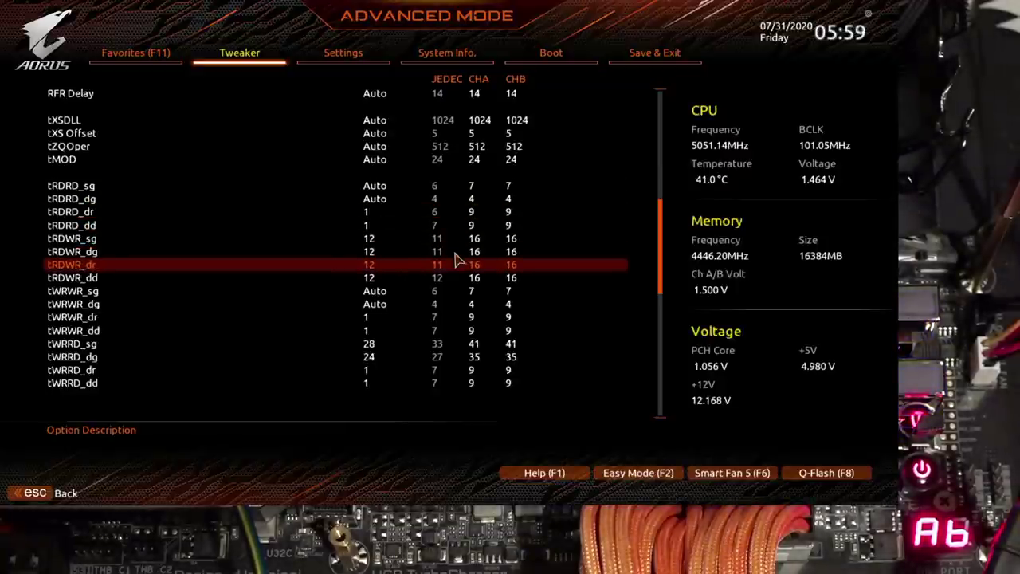
{"action": "key", "text": "Down"}
{"action": "key", "text": "Up"}
{"action": "type", "text": "1"}
{"action": "key", "text": "Up"}
{"action": "key", "text": "Down"}
{"action": "key", "text": "Down"}
{"action": "type", "text": "1"}
{"action": "key", "text": "Down"}
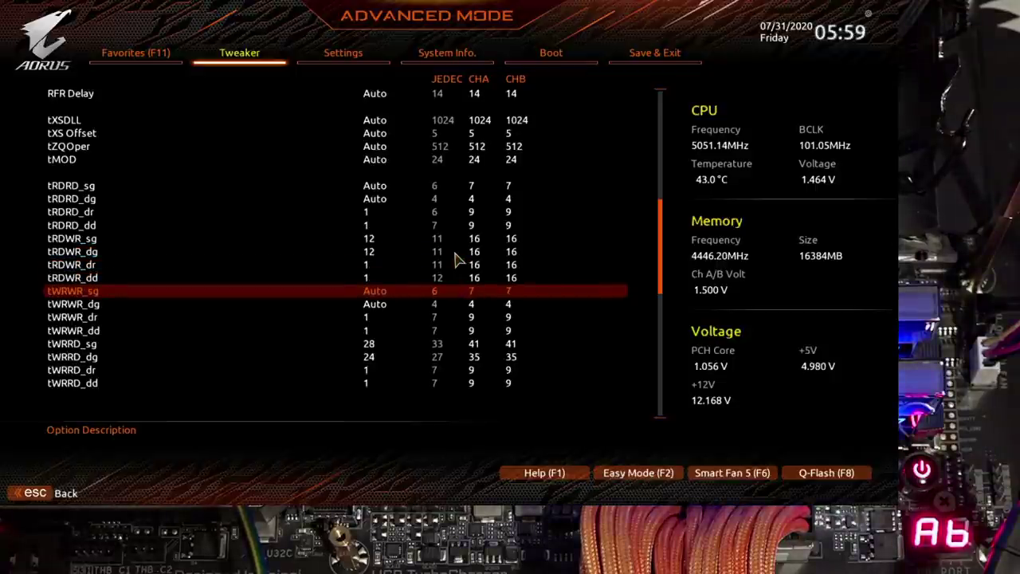
- Review the tWRWR and tWRRD timings and the Round Trip Latency entries down to IoLatR0D0 (CHA)
{"action": "key", "text": "Down"}
{"action": "key", "text": "Down"}
{"action": "key", "text": "Down"}
{"action": "key", "text": "Down"}
{"action": "key", "text": "Down"}
{"action": "key", "text": "Down"}
{"action": "key", "text": "Up"}
{"action": "key", "text": "Up"}
{"action": "key", "text": "Up"}
{"action": "key", "text": "Up"}
{"action": "key", "text": "Down"}
{"action": "key", "text": "Down"}
{"action": "key", "text": "Down"}
{"action": "key", "text": "Down"}
{"action": "key", "text": "Down"}
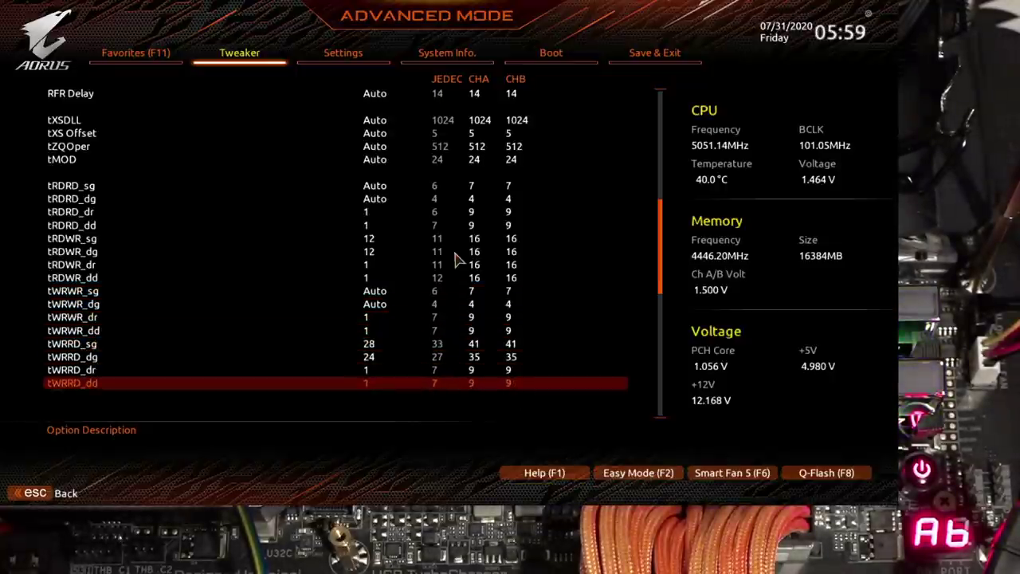
{"action": "key", "text": "Down"}
{"action": "key", "text": "Down"}
{"action": "key", "text": "Down"}
{"action": "key", "text": "Down"}
{"action": "key", "text": "Down"}
{"action": "key", "text": "Down"}
{"action": "key", "text": "Down"}
{"action": "key", "text": "Down"}
{"action": "key", "text": "Down"}
{"action": "key", "text": "Down"}
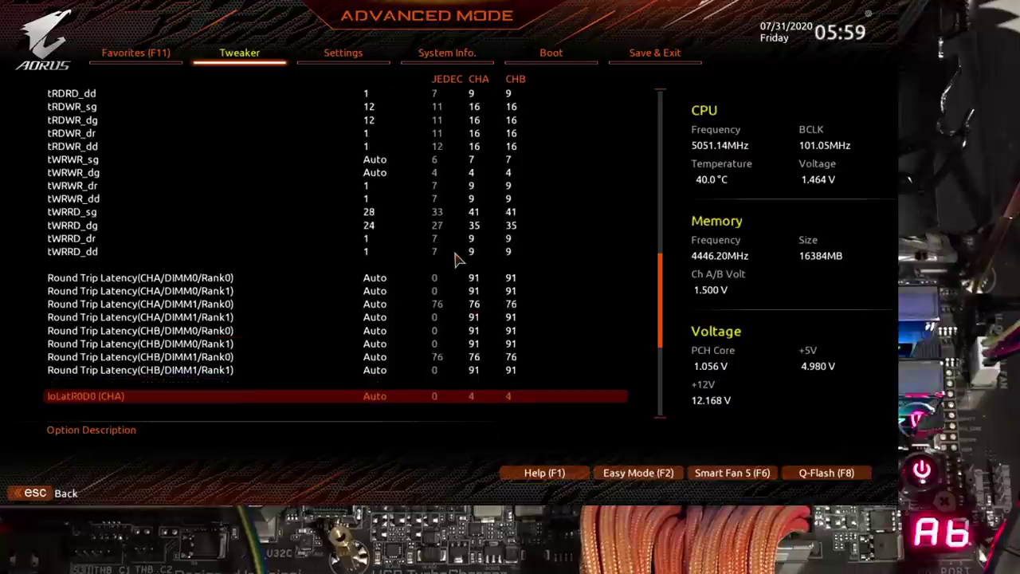
- Save the current settings as a BIOS profile named RAM-DAY, and save the configuration and exit setup
{"action": "key", "text": "Escape"}
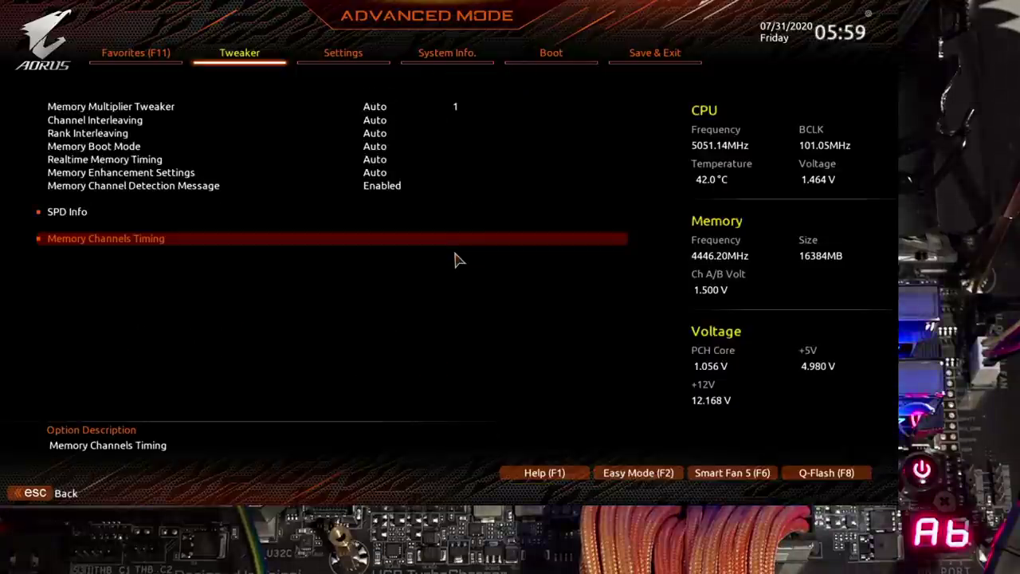
{"action": "key", "text": "Escape"}
{"action": "key", "text": "ctrl+s"}
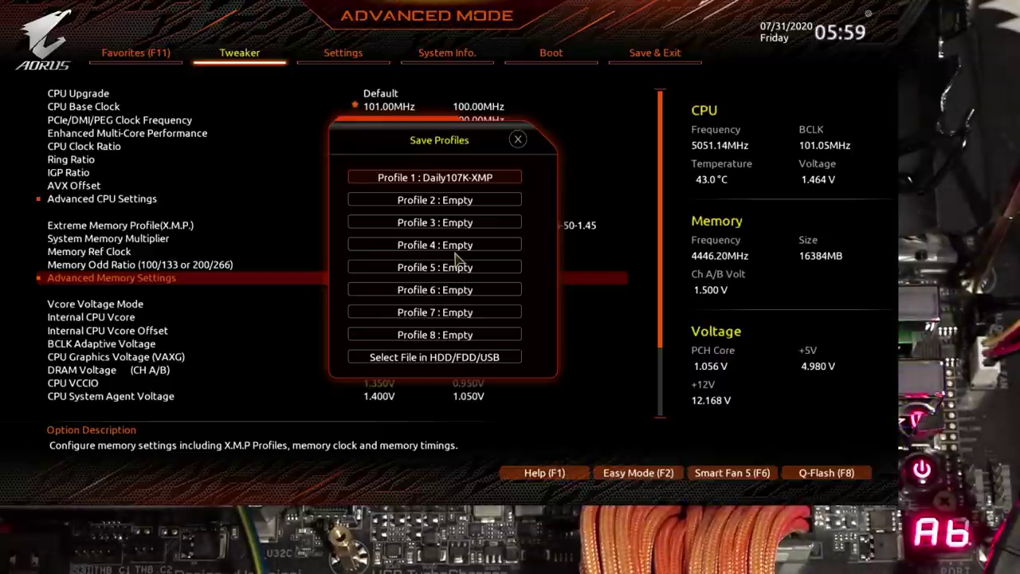
{"action": "key", "text": "Return"}
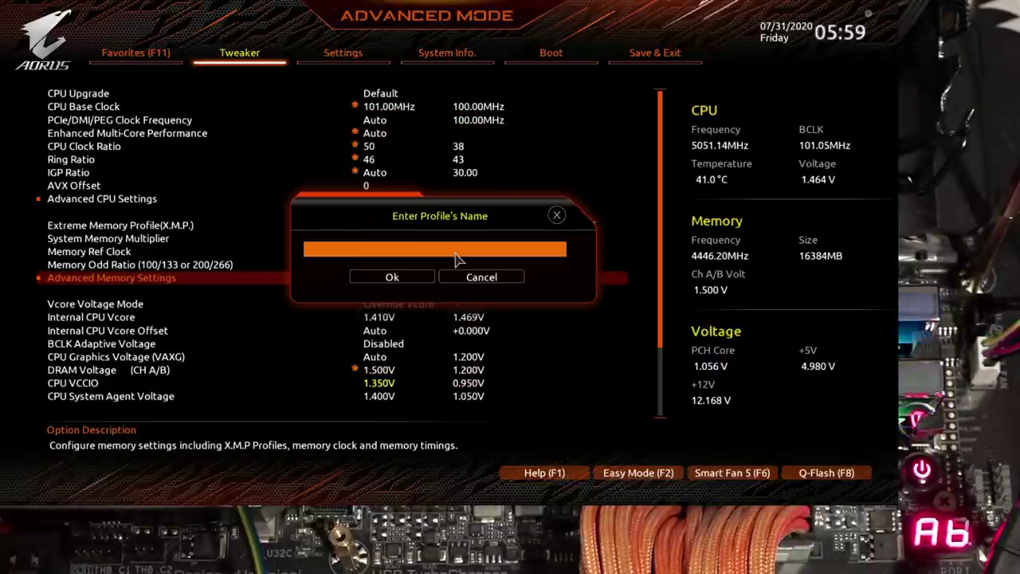
{"action": "type", "text": "RAM"}
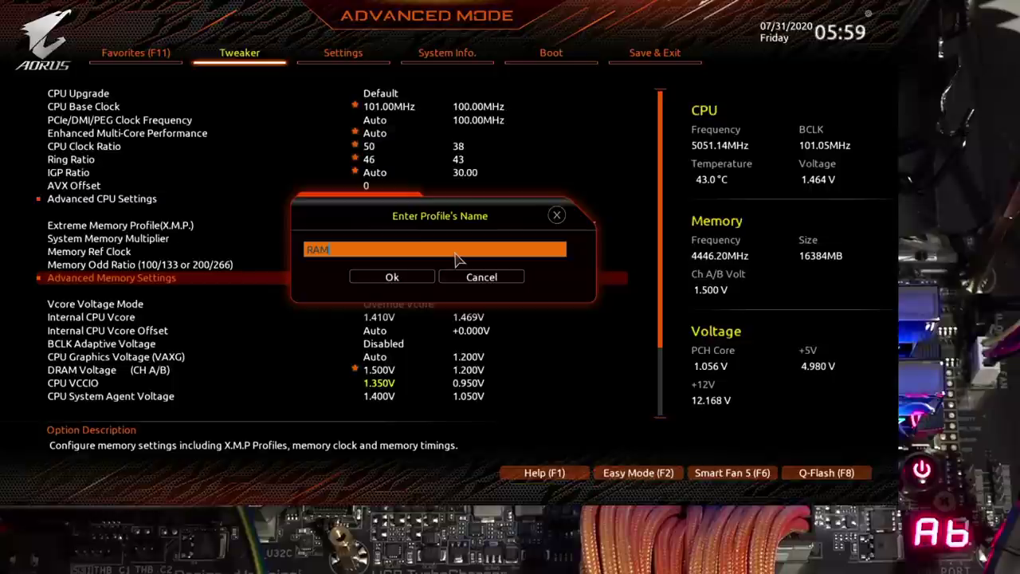
{"action": "type", "text": "-DAY"}
{"action": "key", "text": "Return"}
{"action": "key", "text": "Return"}
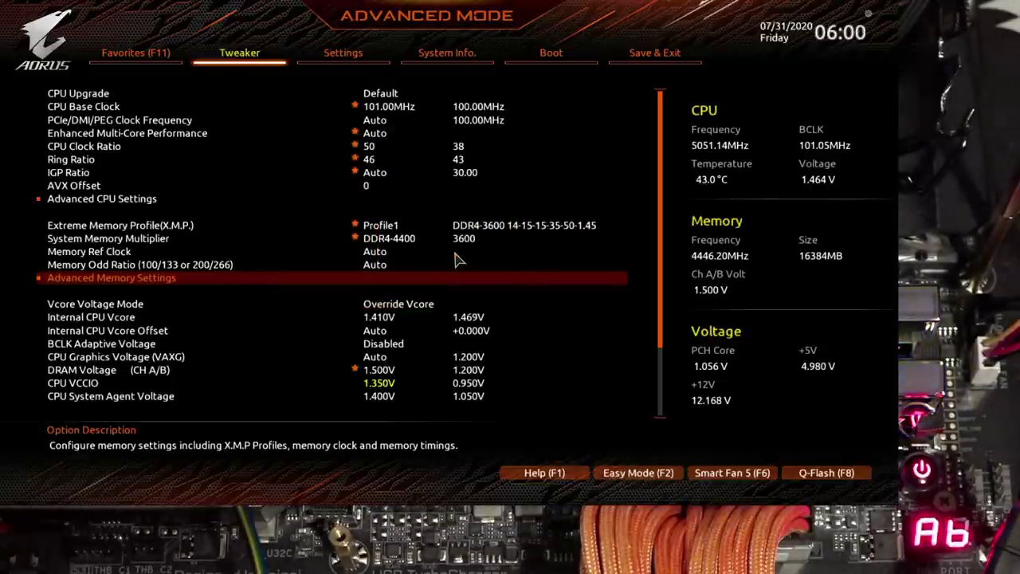
{"action": "key", "text": "F10"}
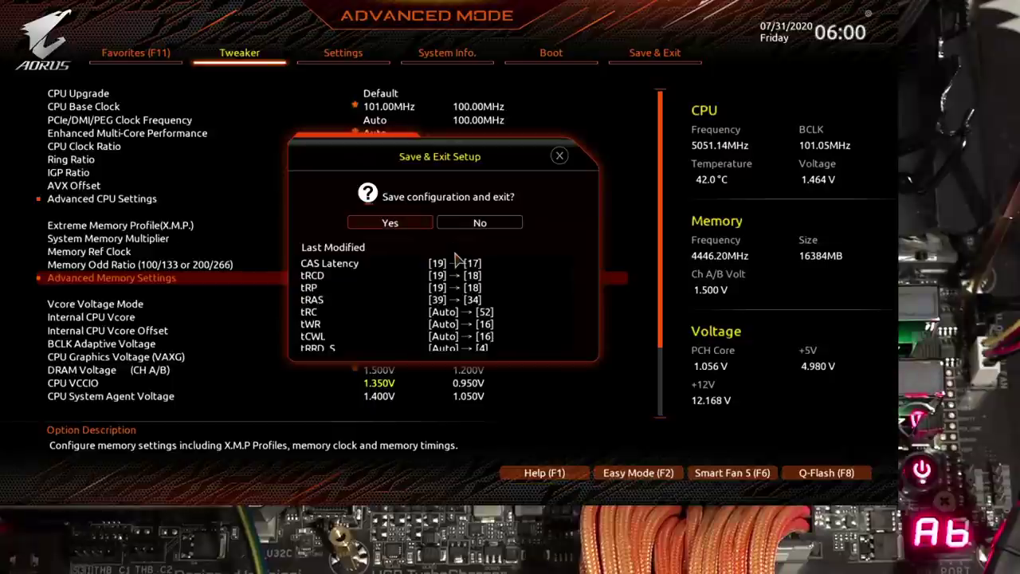
{"action": "key", "text": "Return"}
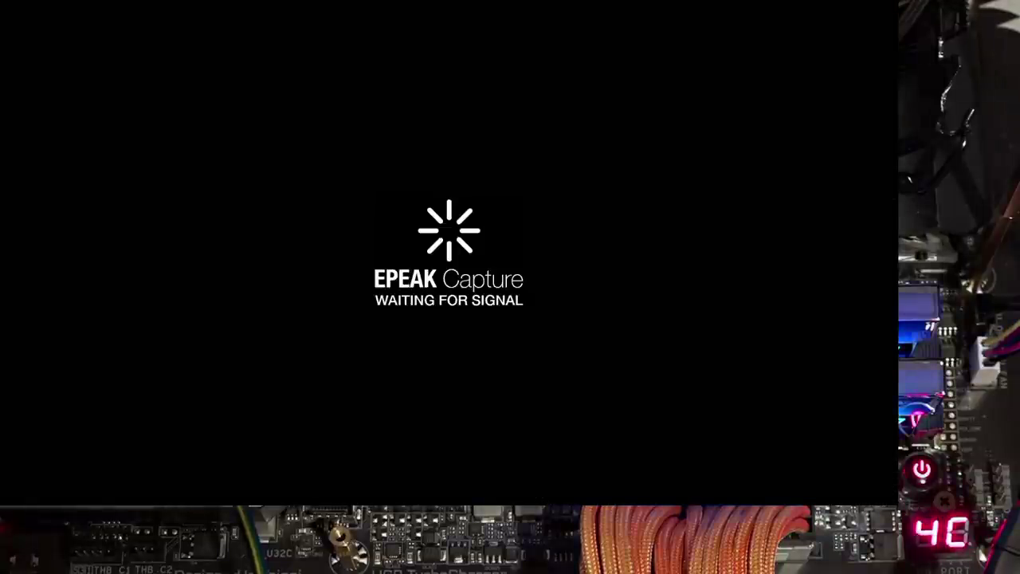
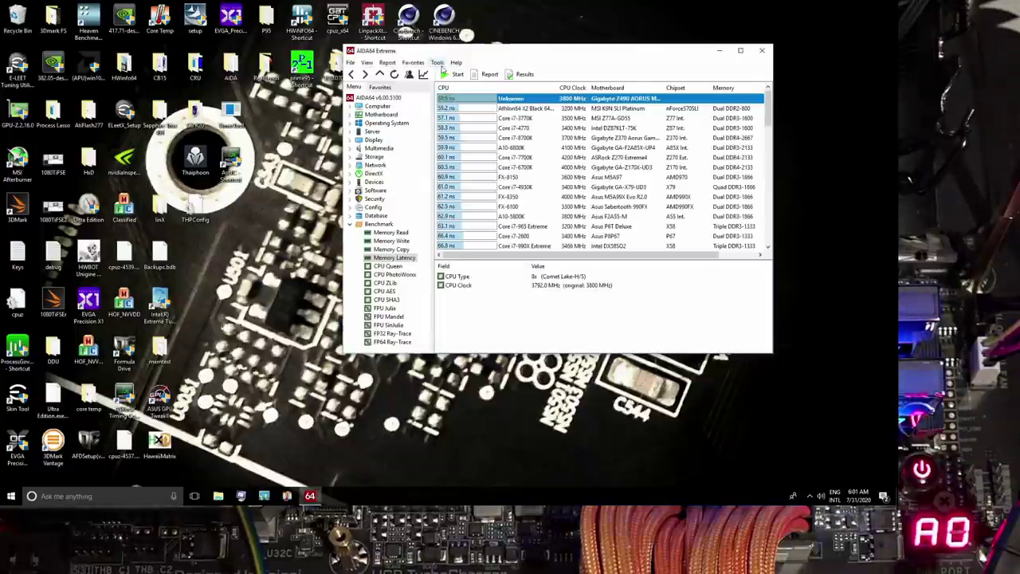
- In AIDA64, check the memory latency result, run the Memory Read benchmark and examine this system's read bandwidth
{"action": "left_click", "coordinate": [462, 107]}
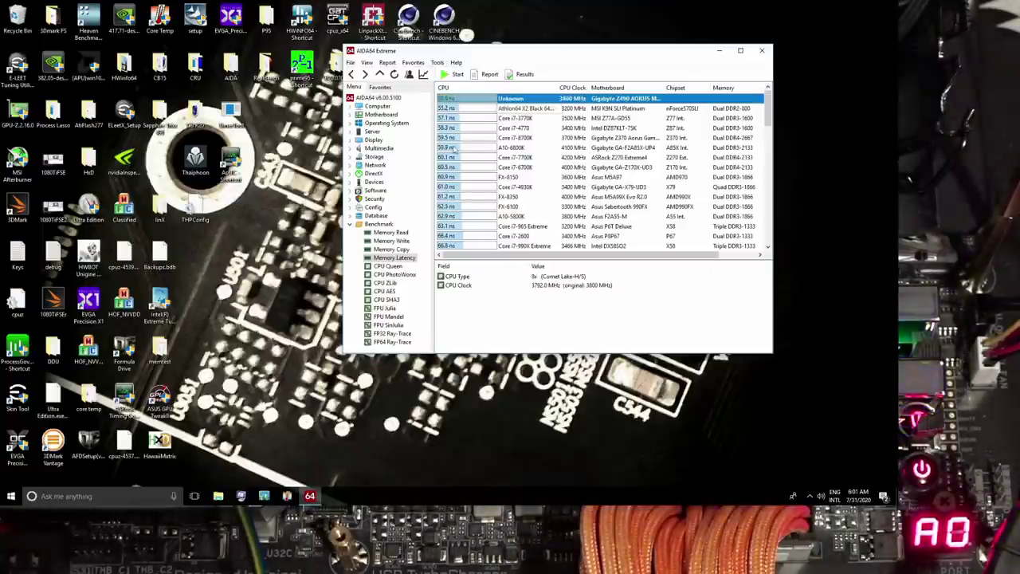
{"action": "left_click", "coordinate": [389, 233]}
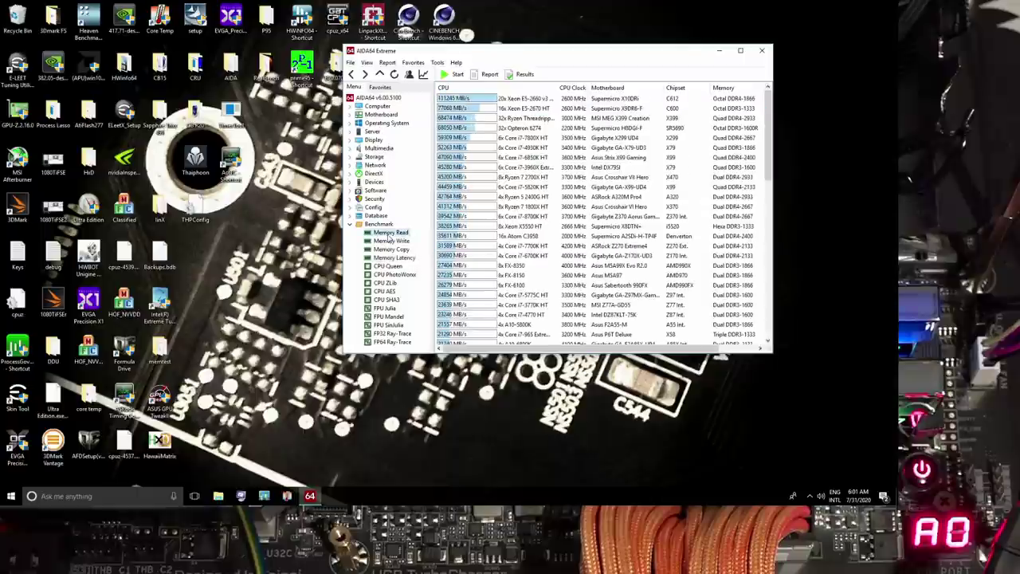
{"action": "left_click", "coordinate": [448, 75]}
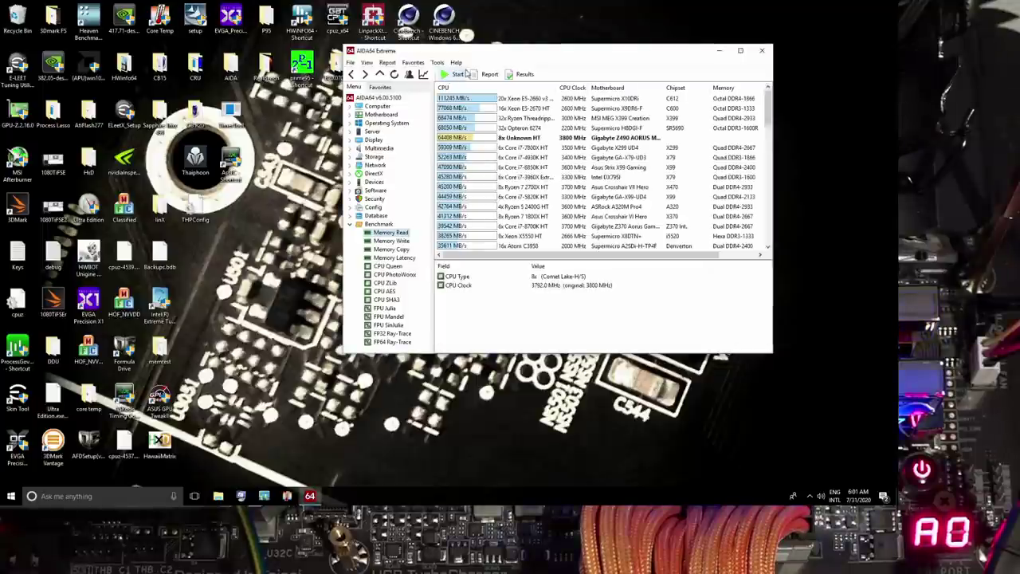
{"action": "left_click", "coordinate": [461, 140]}
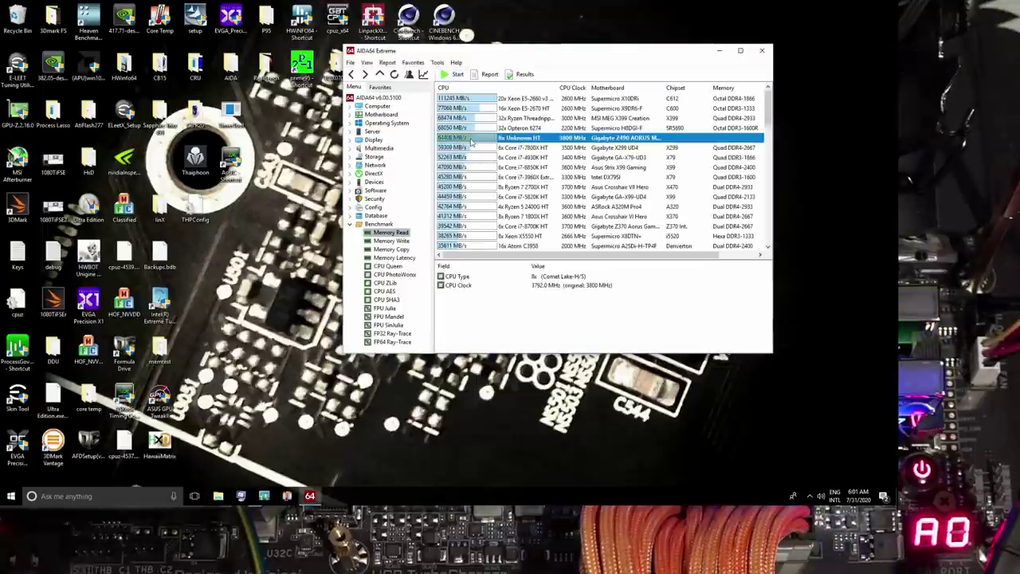
- Close Geekbench 3 and launch Linpack Xtreme in Benchmark mode with the first size option
{"action": "left_click", "coordinate": [264, 496]}
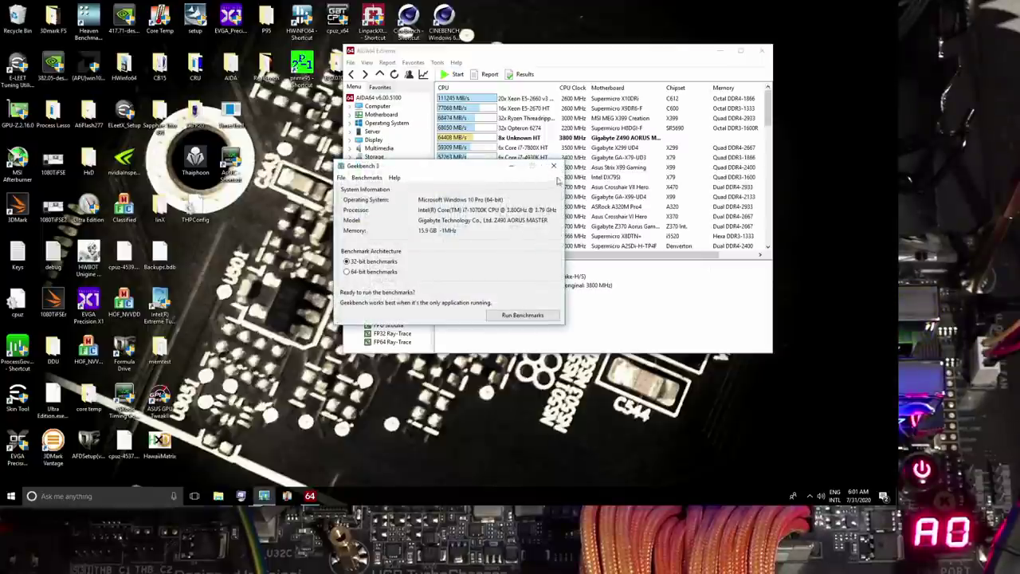
{"action": "left_click", "coordinate": [553, 166]}
{"action": "double_click", "coordinate": [374, 22]}
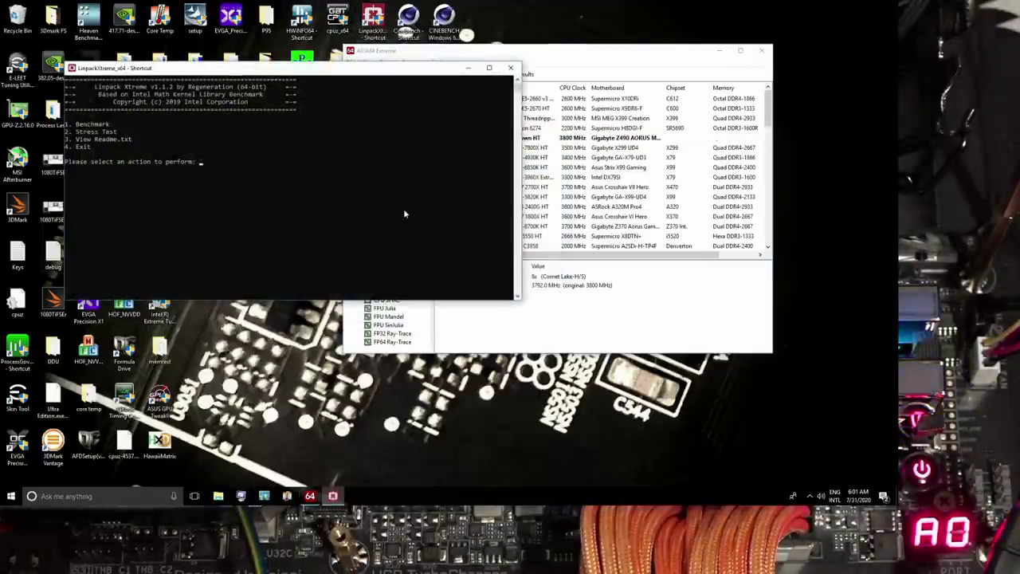
{"action": "type", "text": "1"}
{"action": "key", "text": "Return"}
{"action": "type", "text": "1"}
{"action": "key", "text": "Return"}
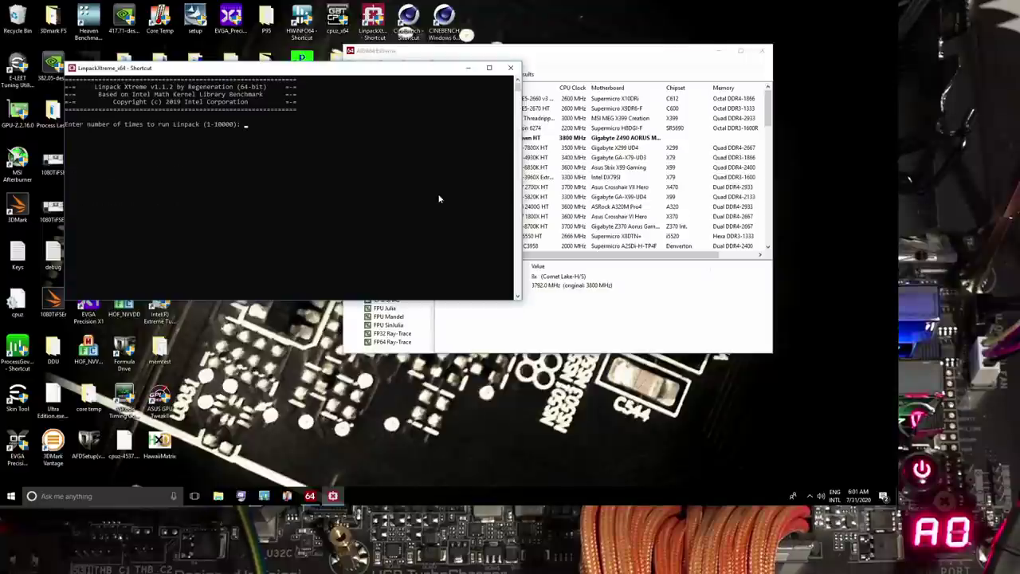
- Start 3 Linpack runs using all available threads, with sleep mode disabled and without HWMonitor in the background
{"action": "type", "text": "3"}
{"action": "key", "text": "Return"}
{"action": "key", "text": "y"}
{"action": "key", "text": "y"}
{"action": "key", "text": "n"}
{"action": "key", "text": "Return"}
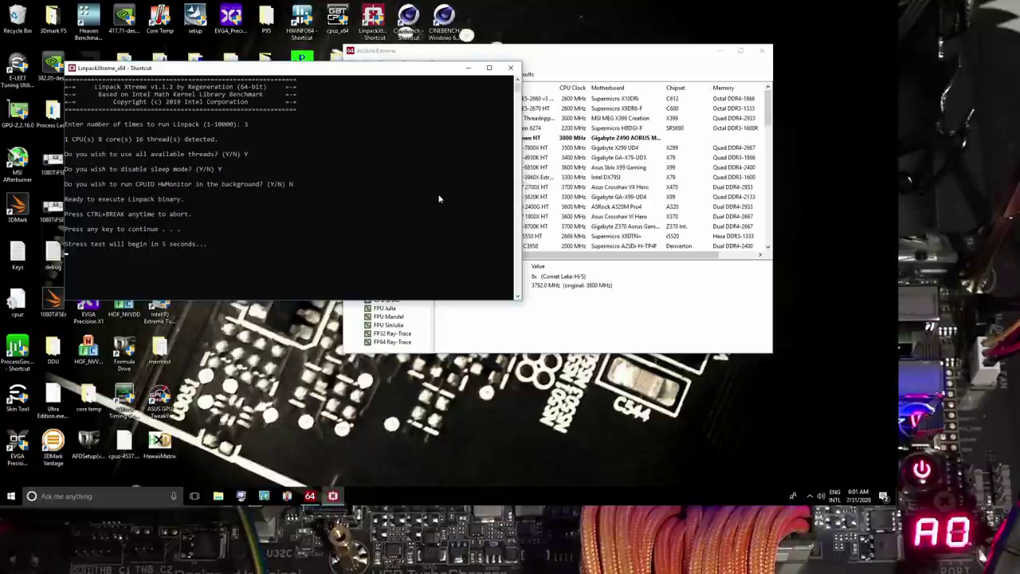
- Show memory usage in Task Manager's performance view and arrange the windows so the Linpack Xtreme output stays visible above it
{"action": "key", "text": "ctrl+shift+Escape"}
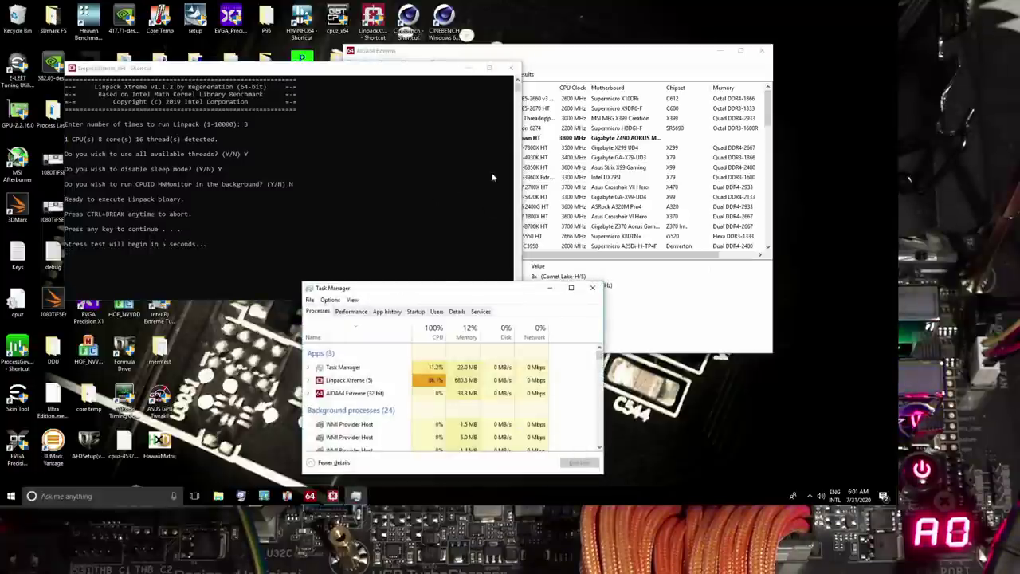
{"action": "left_click", "coordinate": [365, 312]}
{"action": "left_click", "coordinate": [741, 50]}
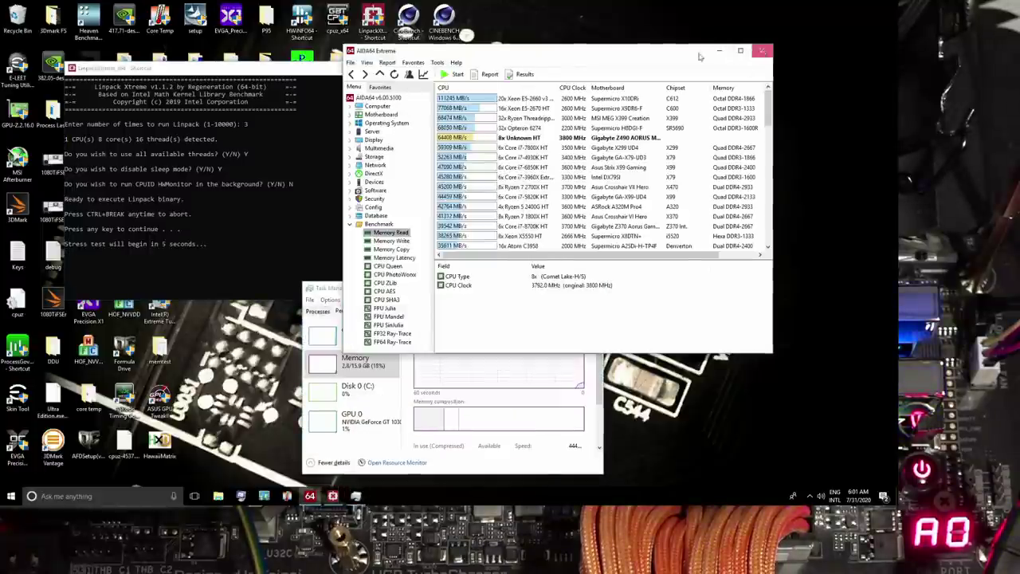
{"action": "left_click_drag", "start_coordinate": [295, 68], "coordinate": [516, 35]}
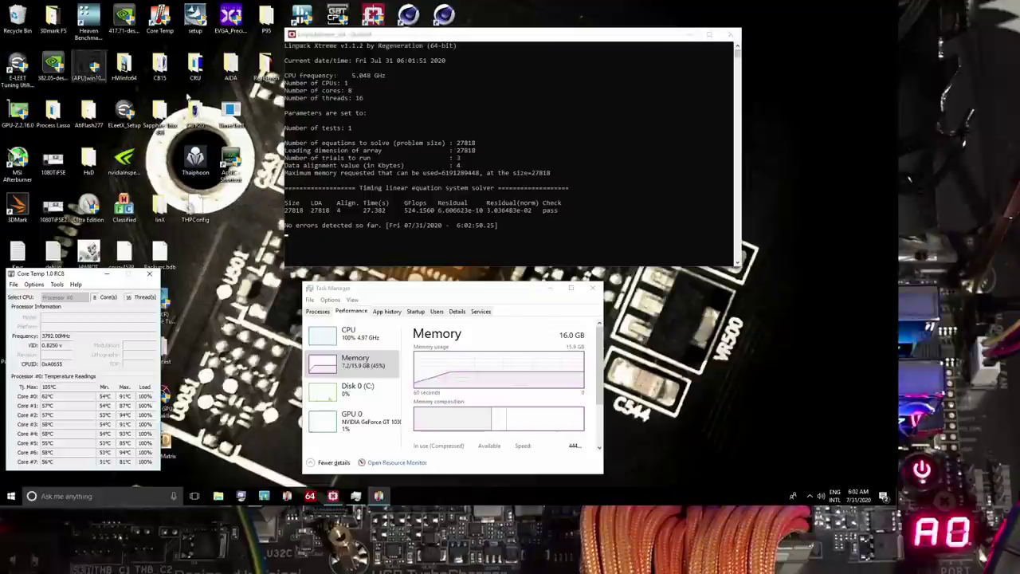
- Check the Linpack Xtreme pass results for speed and residuals, and close its window once the runs are done
{"action": "left_click", "coordinate": [409, 210]}
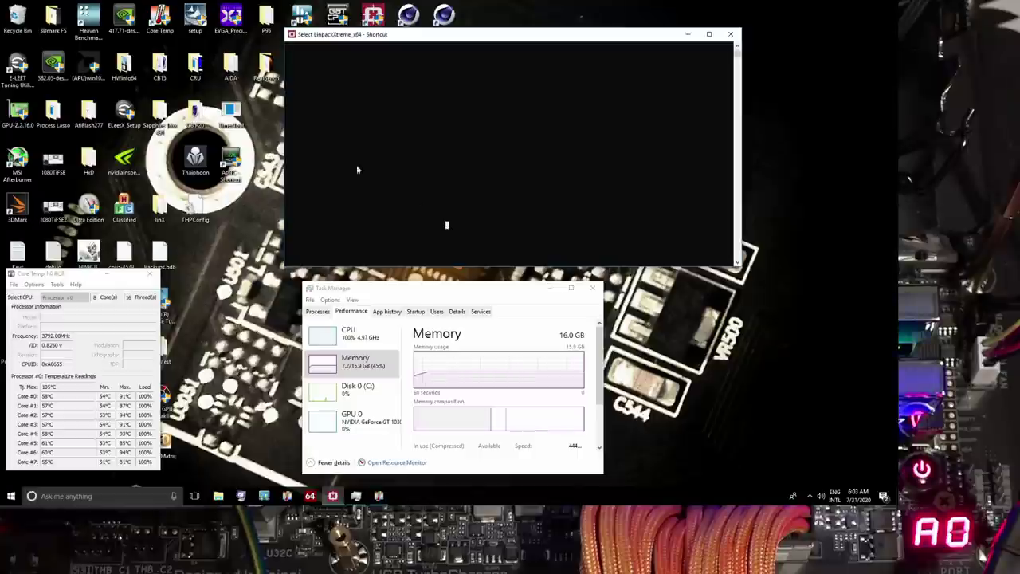
{"action": "key", "text": "Return"}
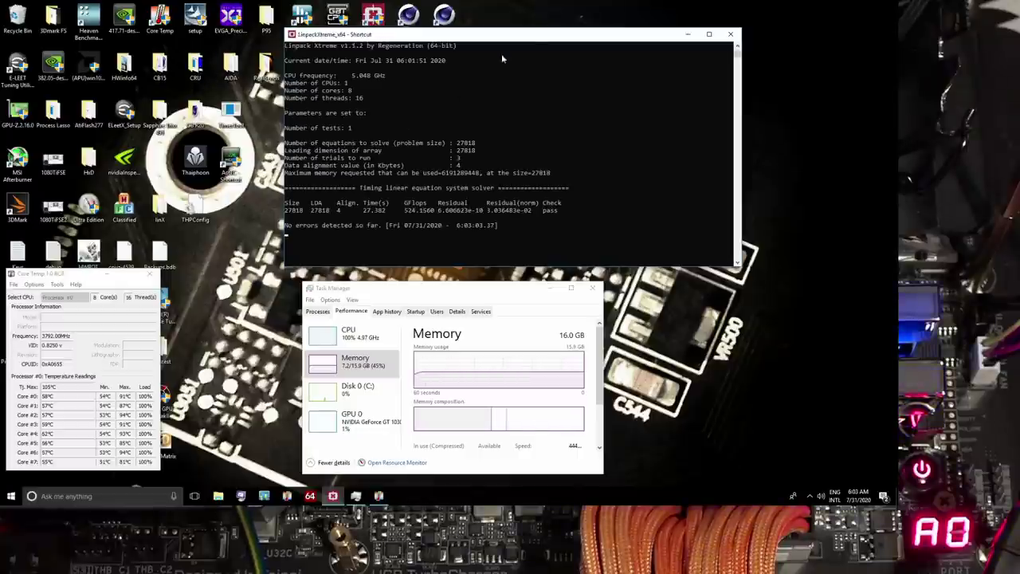
{"action": "left_click", "coordinate": [571, 15]}
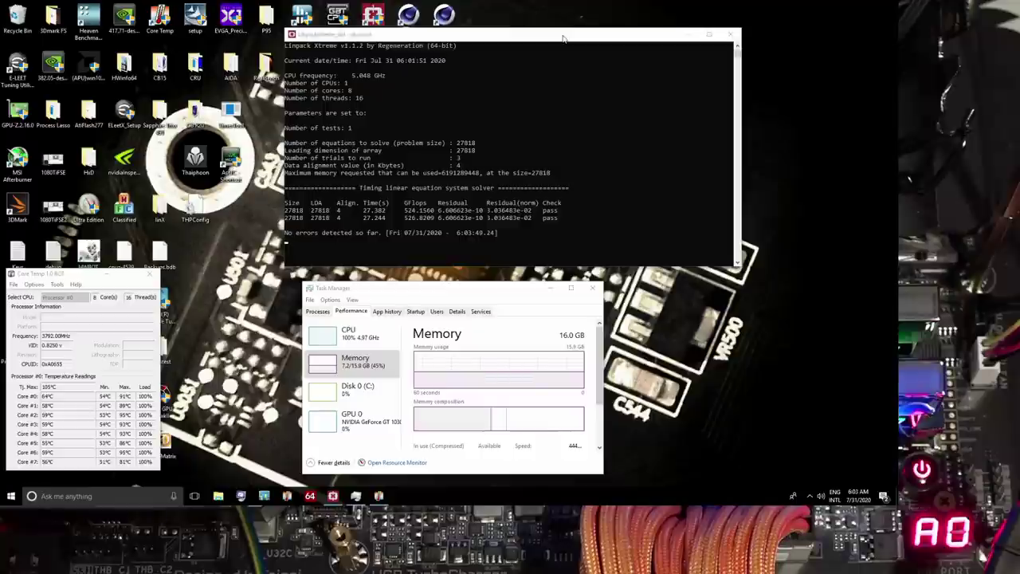
{"action": "left_click", "coordinate": [729, 34]}
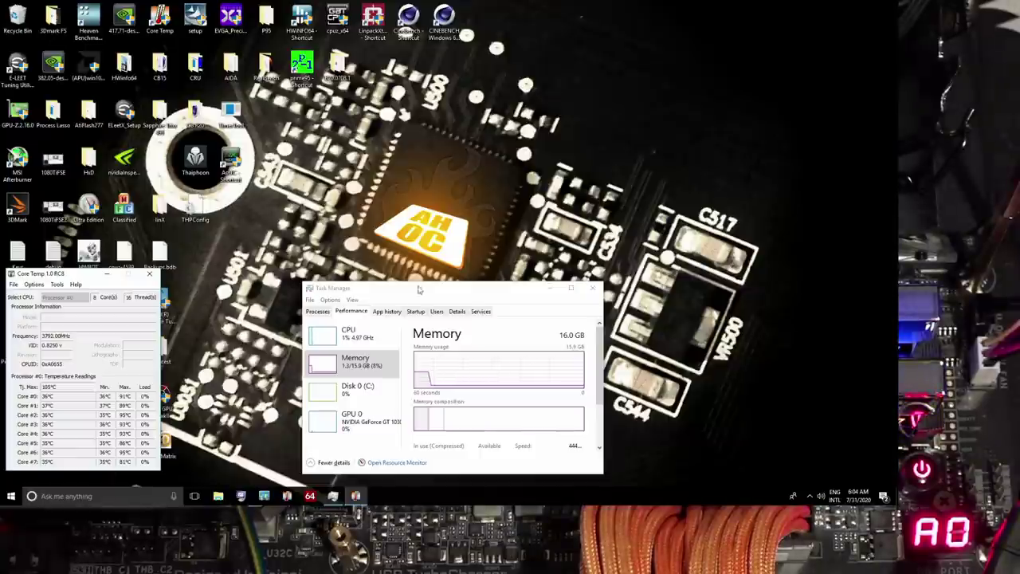
{"action": "left_click_drag", "start_coordinate": [414, 290], "coordinate": [361, 264]}
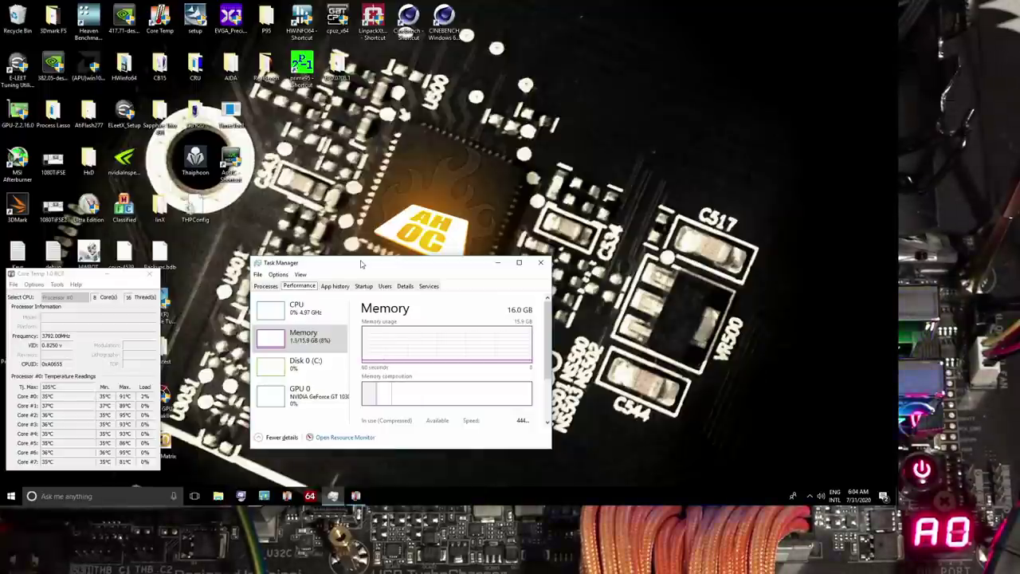
- Close Task Manager, reopen Geekbench 3 and run its 64-bit benchmarks
{"action": "left_click", "coordinate": [542, 264]}
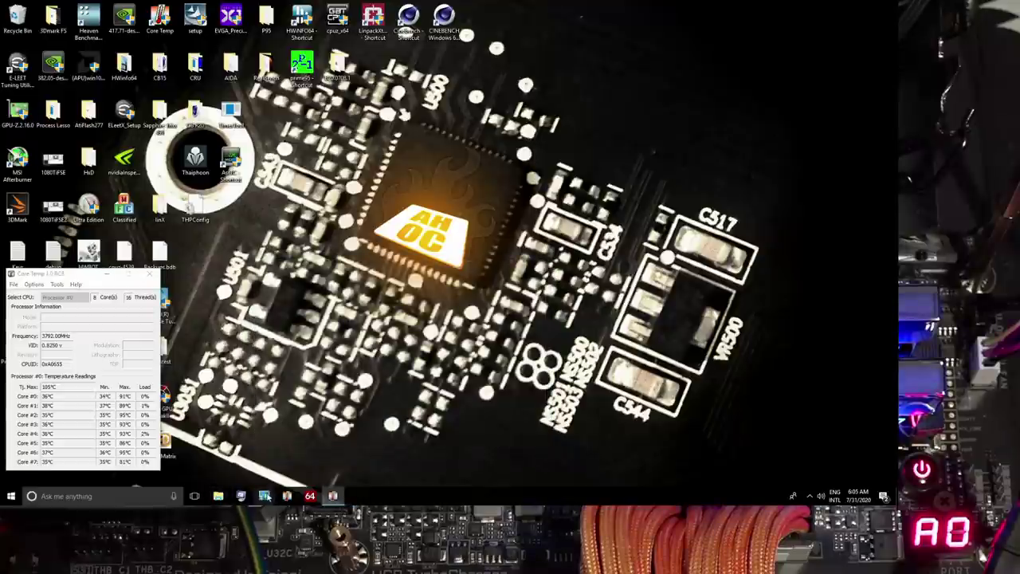
{"action": "left_click", "coordinate": [265, 496]}
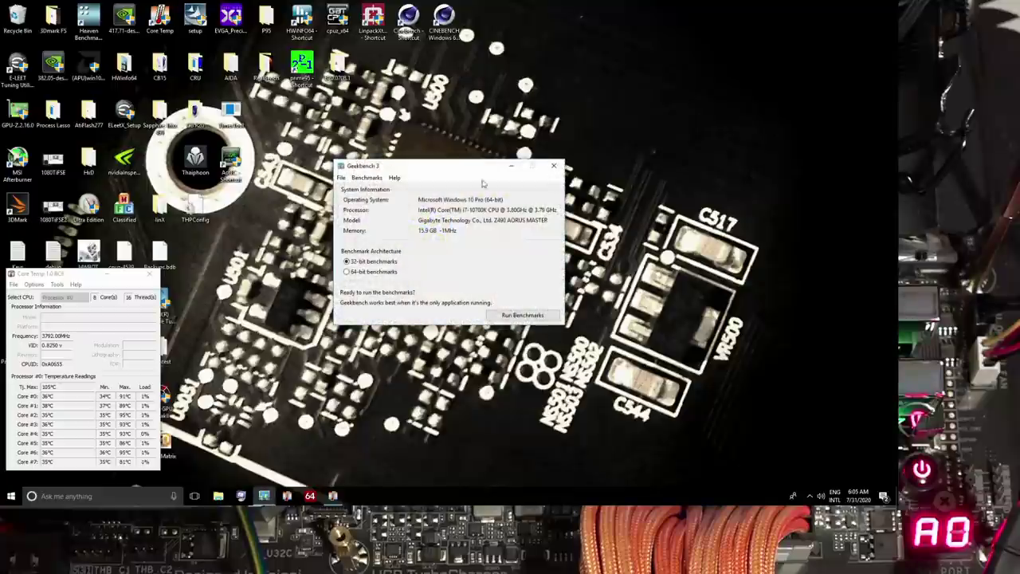
{"action": "left_click", "coordinate": [376, 273]}
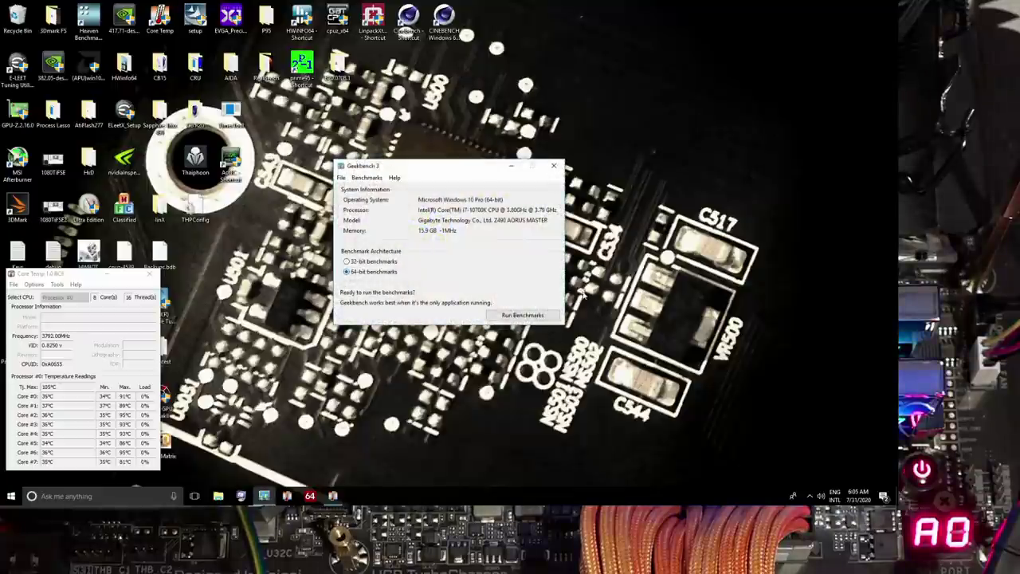
{"action": "left_click", "coordinate": [523, 316]}
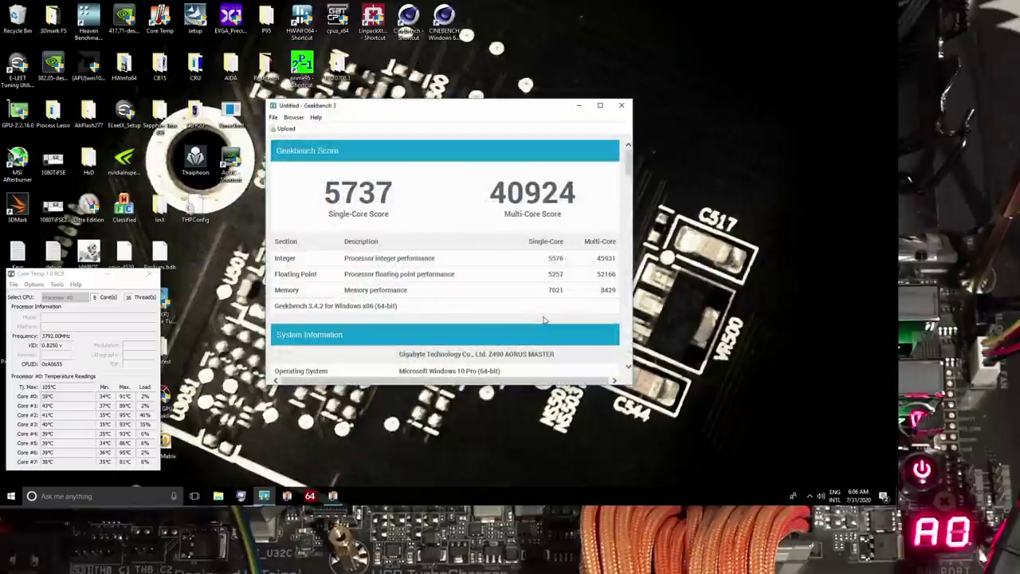
- Close the Geekbench results, Geekbench 3 and Core Temp, and restart the PC
{"action": "left_click", "coordinate": [622, 105]}
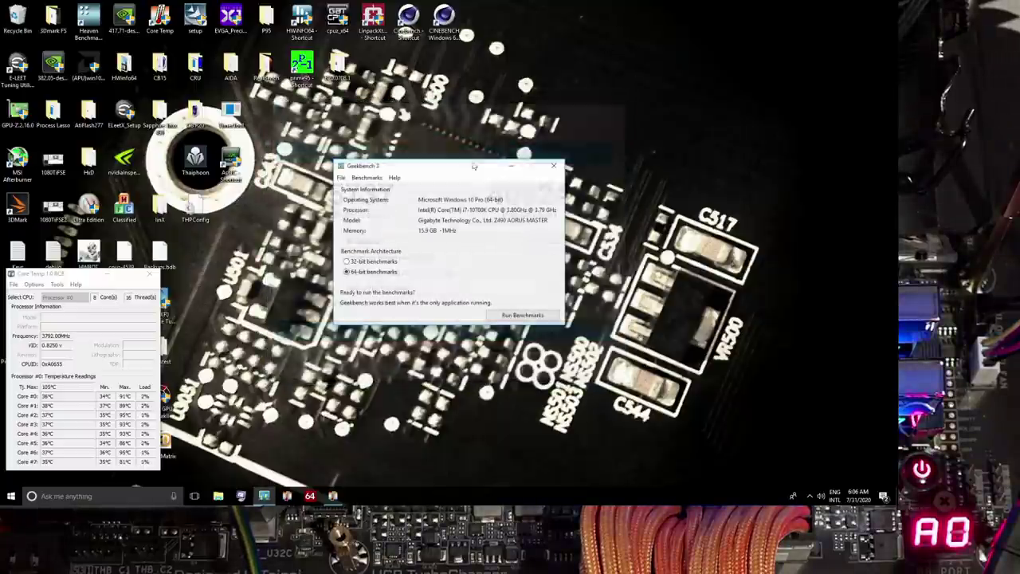
{"action": "left_click", "coordinate": [158, 277]}
{"action": "key", "text": "alt+F4"}
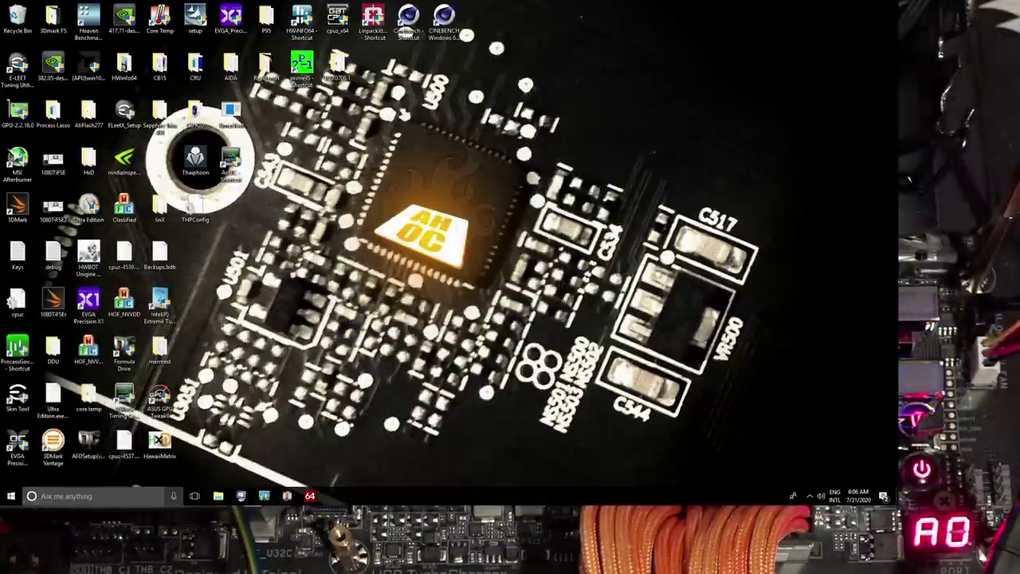
{"action": "left_click", "coordinate": [12, 496]}
{"action": "left_click", "coordinate": [11, 468]}
{"action": "left_click", "coordinate": [40, 453]}
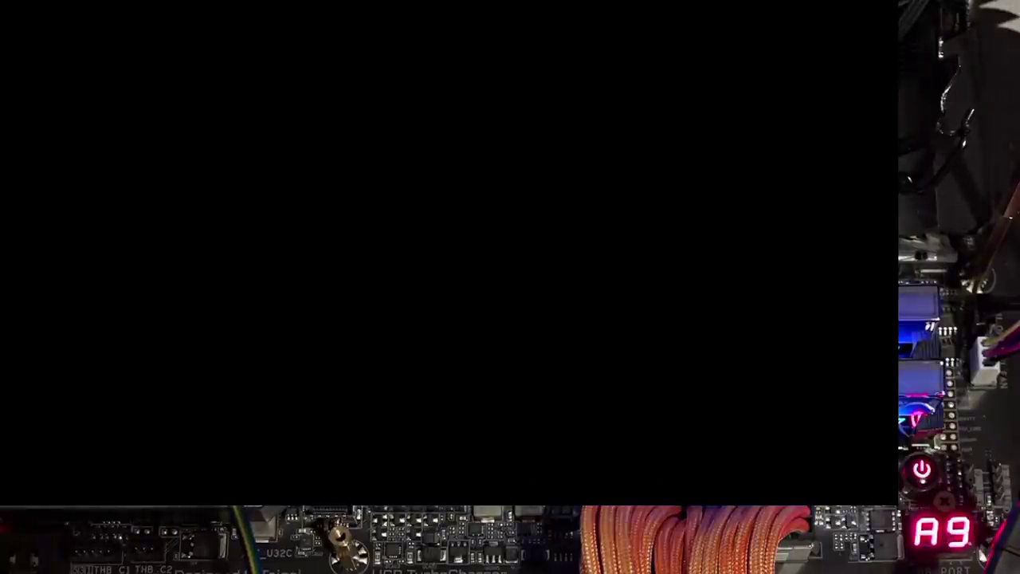
- Open the Memory Channels Timing settings within the BIOS Advanced Memory Settings
{"action": "key", "text": "Down"}
{"action": "key", "text": "Down"}
{"action": "key", "text": "Down"}
{"action": "key", "text": "Down"}
{"action": "key", "text": "Down"}
{"action": "key", "text": "Down"}
{"action": "key", "text": "Down"}
{"action": "key", "text": "Down"}
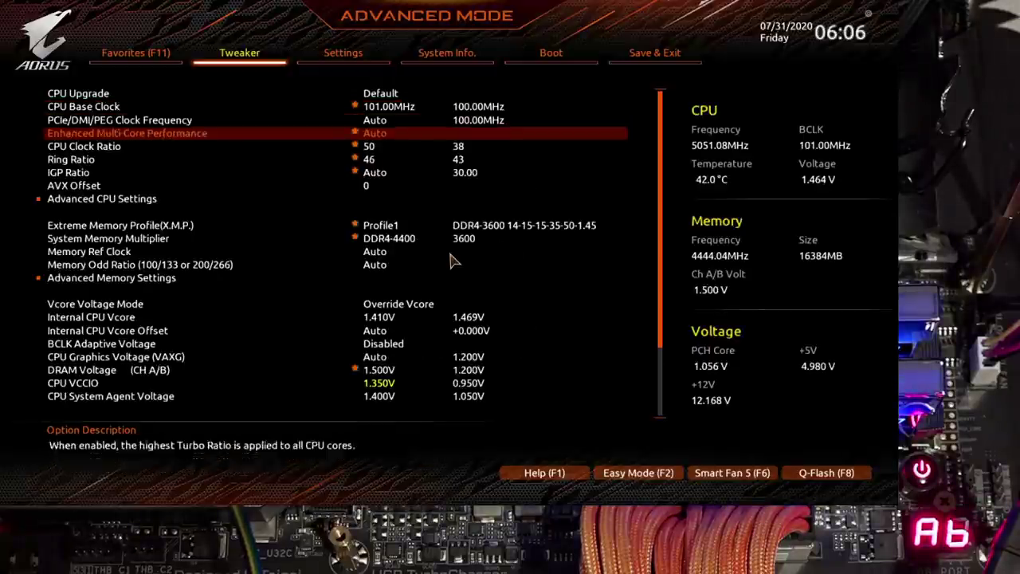
{"action": "key", "text": "Down"}
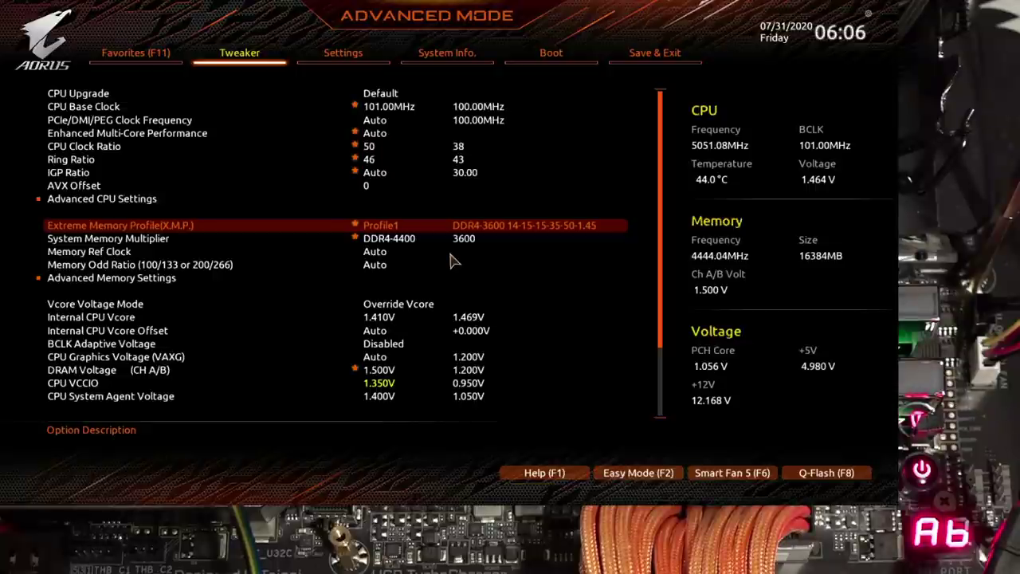
{"action": "key", "text": "Down"}
{"action": "key", "text": "Down"}
{"action": "key", "text": "Down"}
{"action": "key", "text": "Down"}
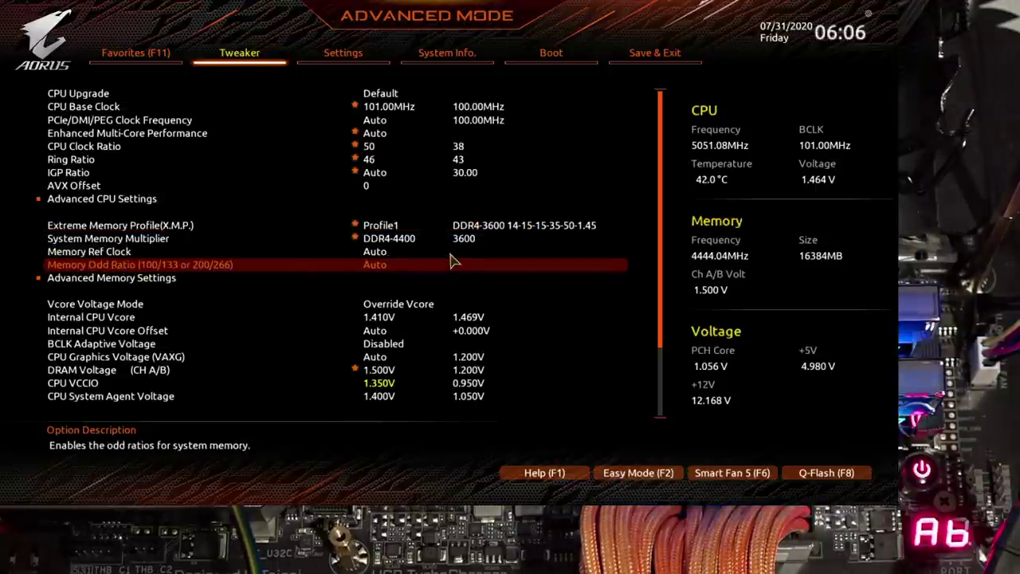
{"action": "key", "text": "Return"}
{"action": "key", "text": "Up"}
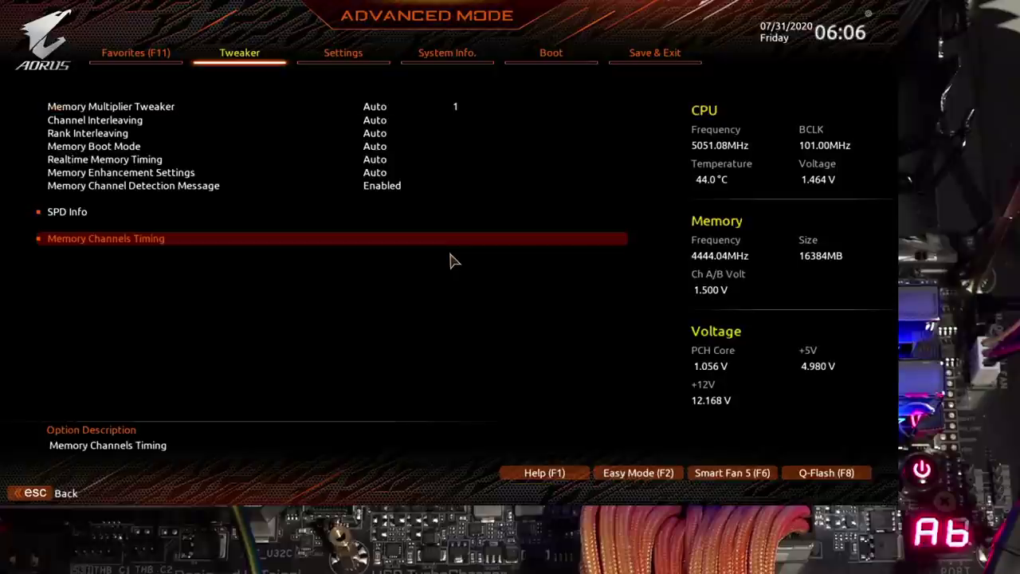
{"action": "key", "text": "Return"}
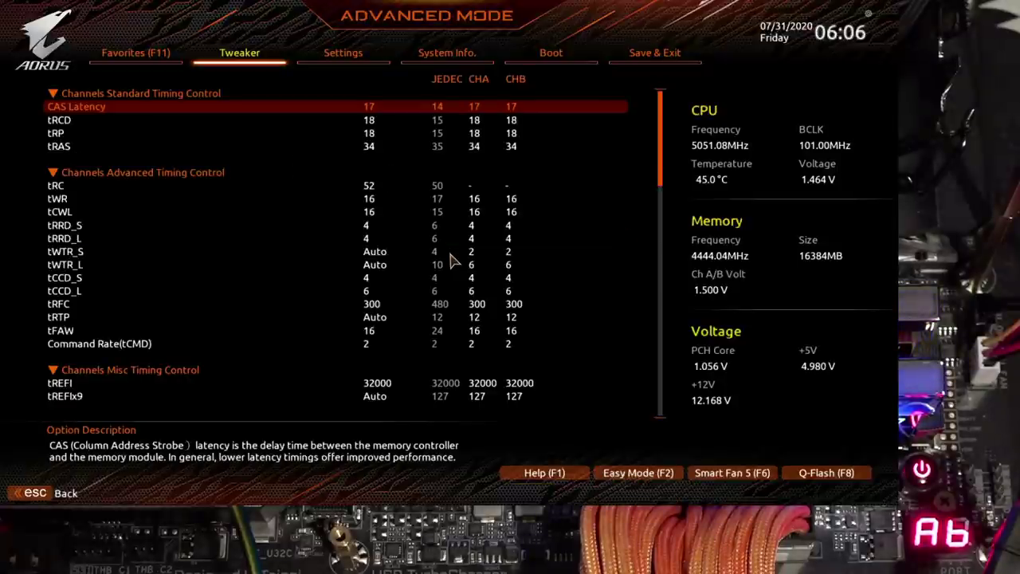
- Set both the tRCD and tRP standard timings to 16
{"action": "key", "text": "Down"}
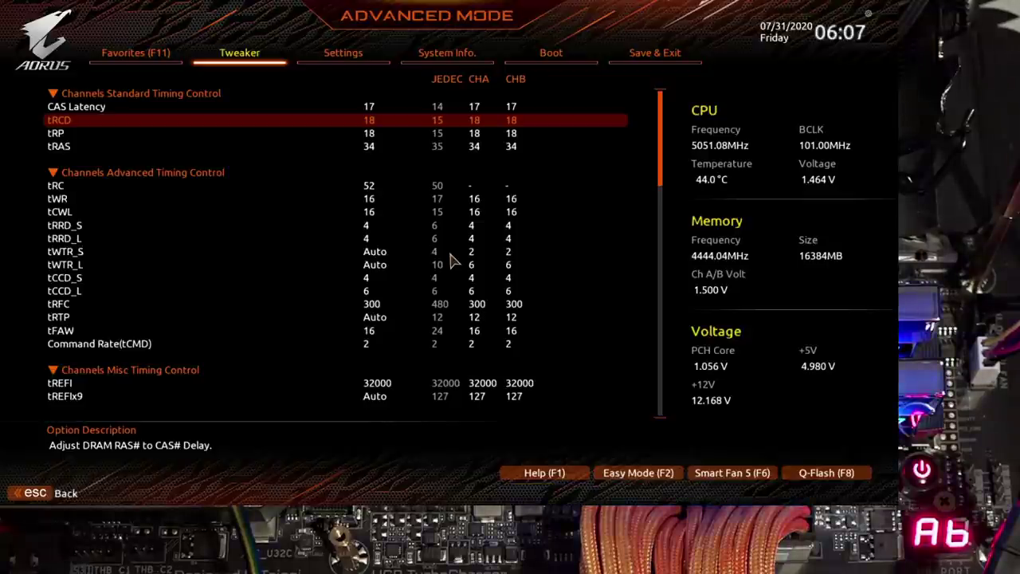
{"action": "type", "text": "16"}
{"action": "key", "text": "Down"}
{"action": "type", "text": "16"}
{"action": "key", "text": "Up"}
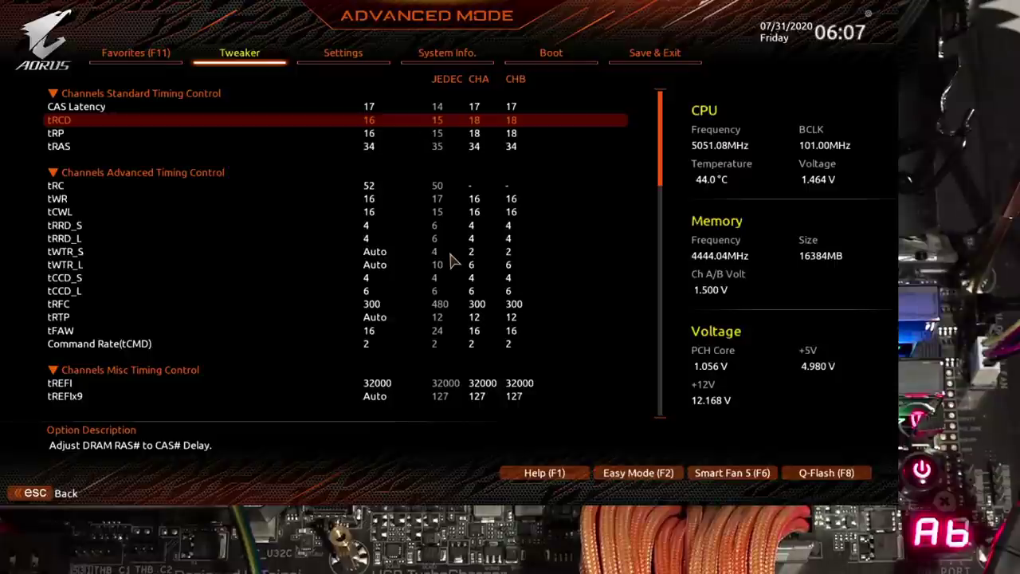
{"action": "key", "text": "Up"}
{"action": "key", "text": "Down"}
{"action": "key", "text": "Down"}
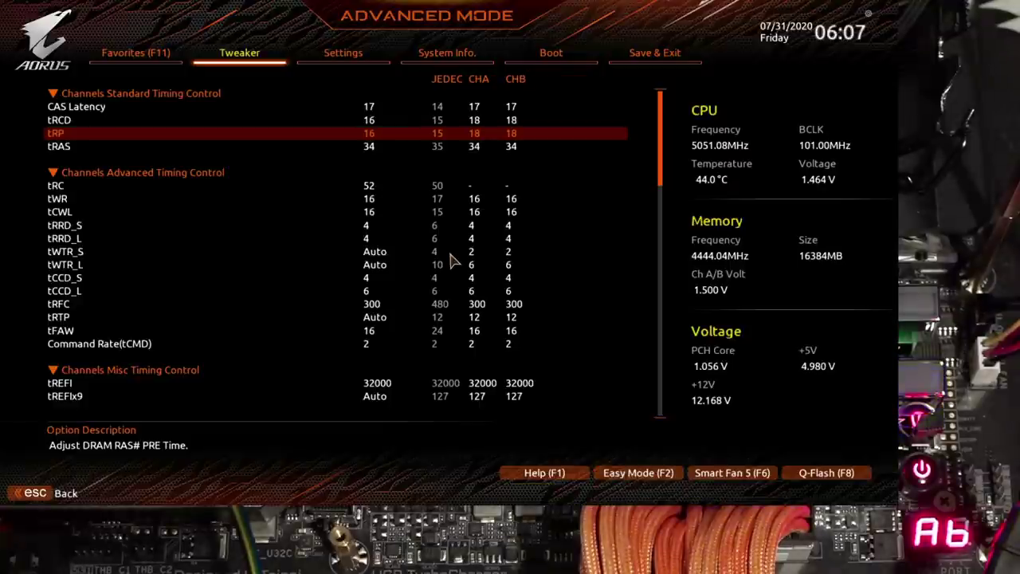
- Set the tRC advanced timing to 50
{"action": "key", "text": "Down"}
{"action": "key", "text": "Down"}
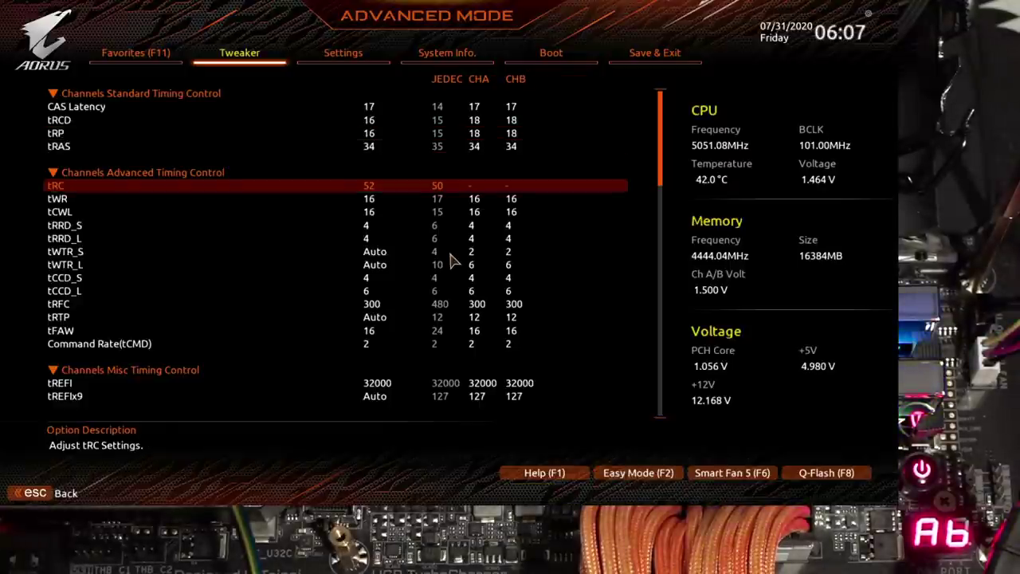
{"action": "key", "text": "BackSpace"}
{"action": "type", "text": "0"}
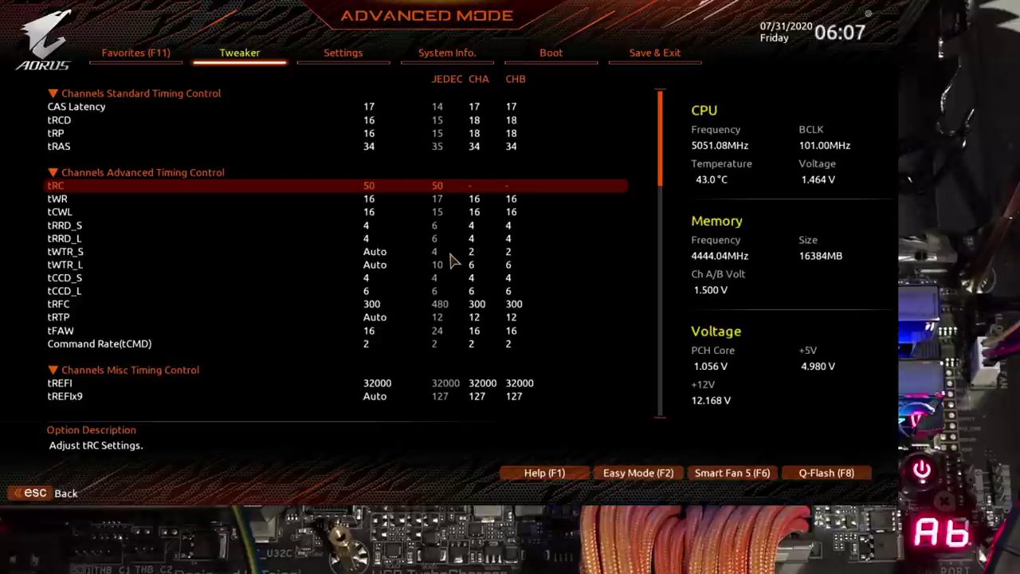
{"action": "key", "text": "Up"}
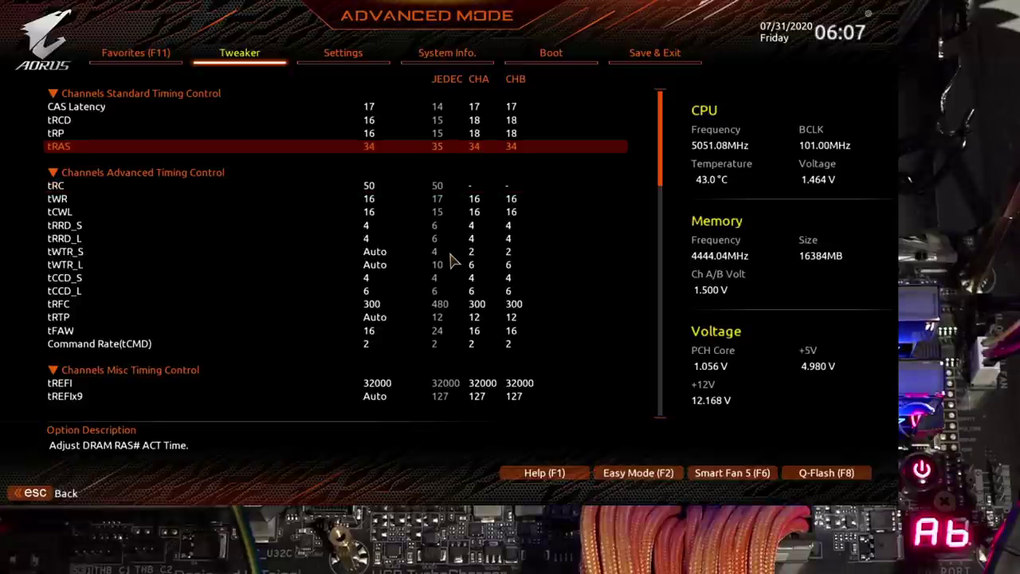
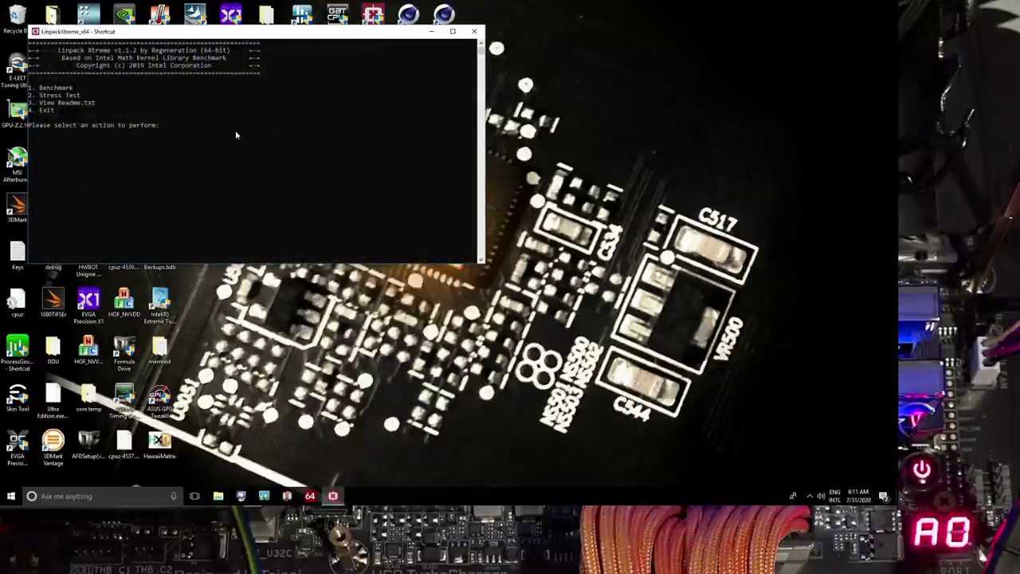
- Choose Benchmark mode in Linpack Xtreme with 6GB of RAM
{"action": "type", "text": "1"}
{"action": "key", "text": "Return"}
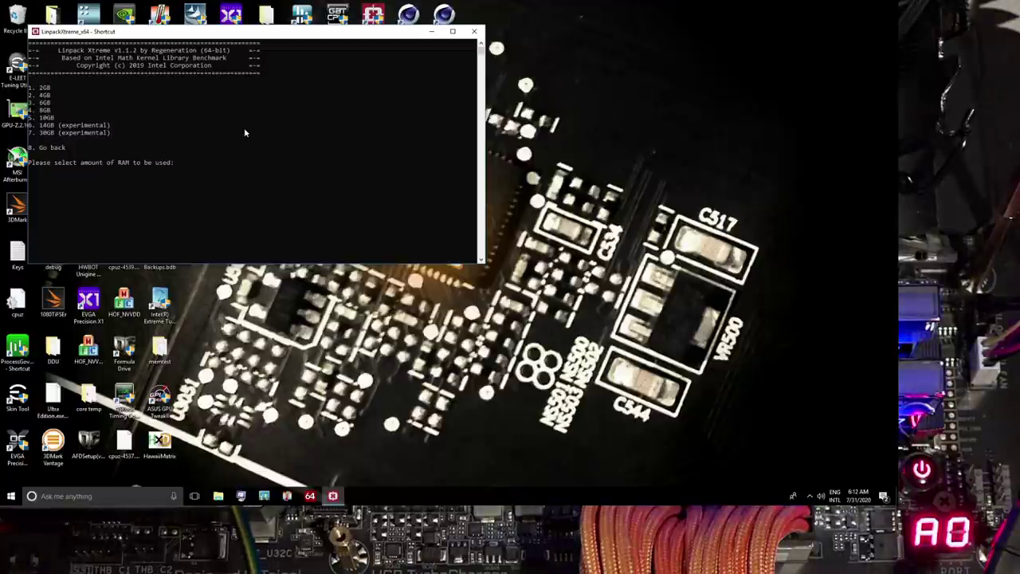
{"action": "type", "text": "5"}
{"action": "key", "text": "Return"}
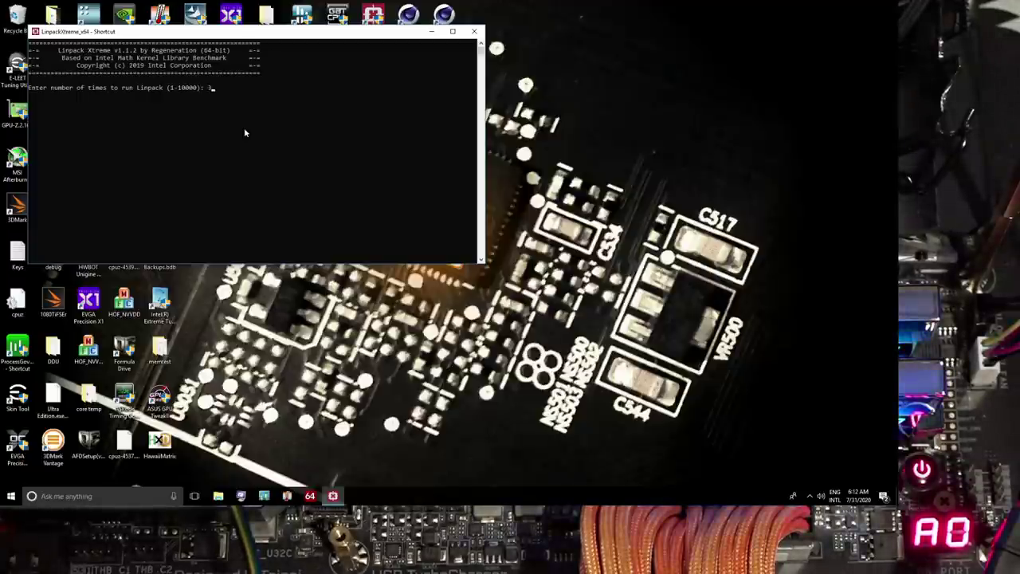
- Start 3 Linpack runs using all available threads, with sleep mode disabled and without HWMonitor in the background
{"action": "type", "text": "3"}
{"action": "key", "text": "Return"}
{"action": "type", "text": "Y"}
{"action": "key", "text": "Return"}
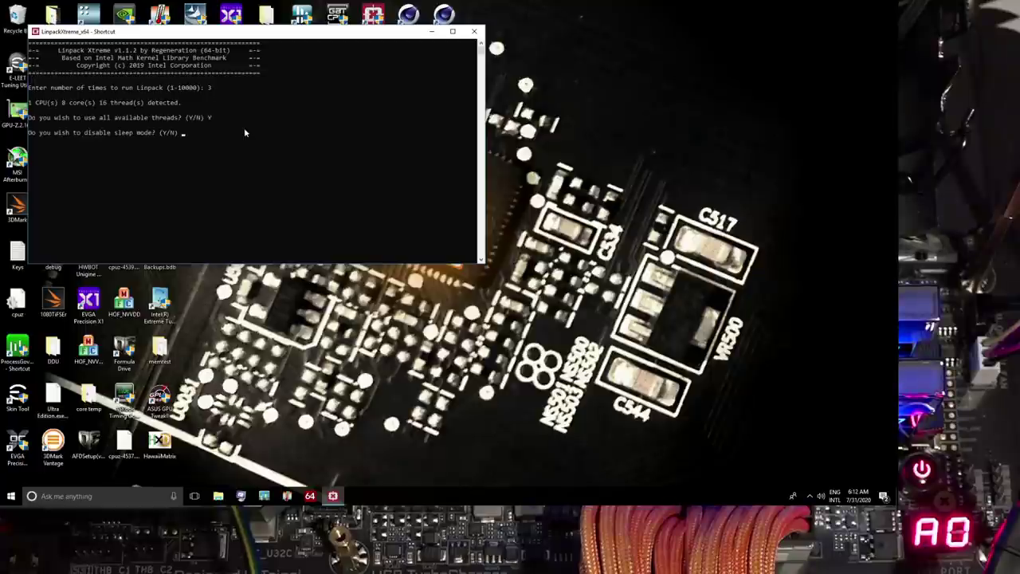
{"action": "type", "text": "Y"}
{"action": "key", "text": "Return"}
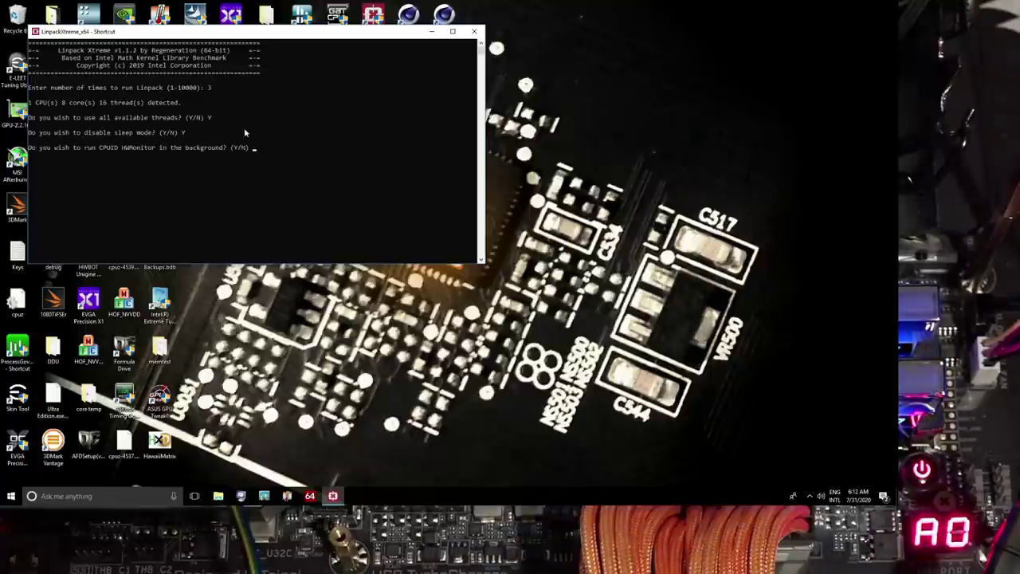
{"action": "type", "text": "N"}
{"action": "key", "text": "Return"}
{"action": "key", "text": "Return"}
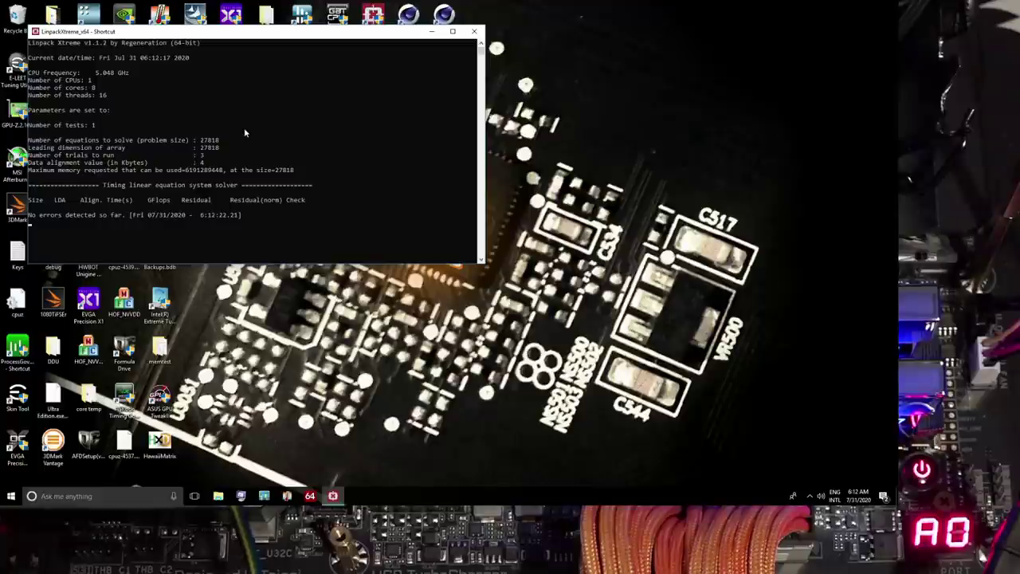
- Show memory usage in Task Manager's performance view below the Linpack Xtreme output and follow the running test
{"action": "key", "text": "ctrl+shift+Escape"}
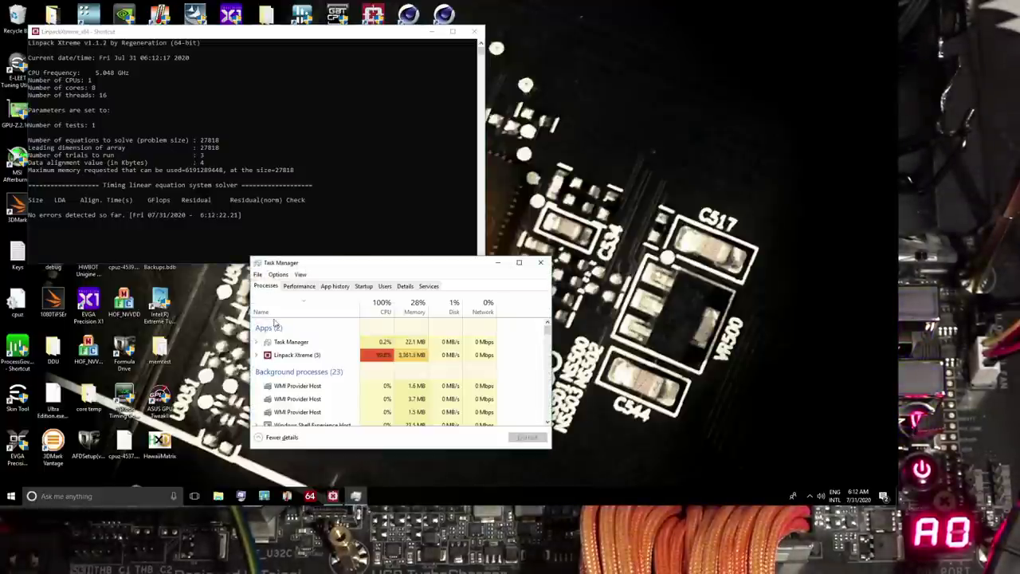
{"action": "left_click", "coordinate": [299, 285]}
{"action": "left_click_drag", "start_coordinate": [322, 271], "coordinate": [267, 296]}
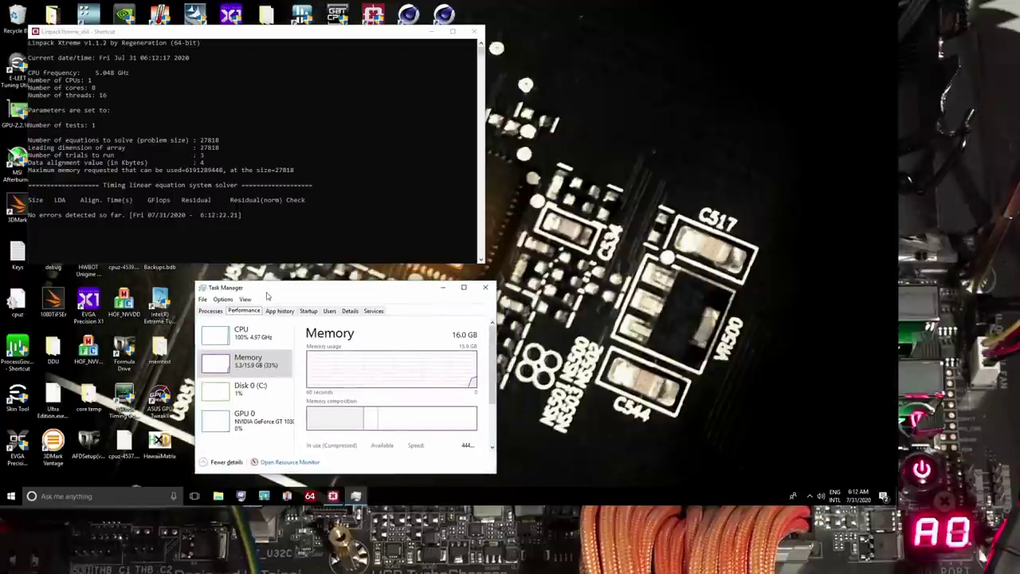
{"action": "left_click", "coordinate": [300, 188]}
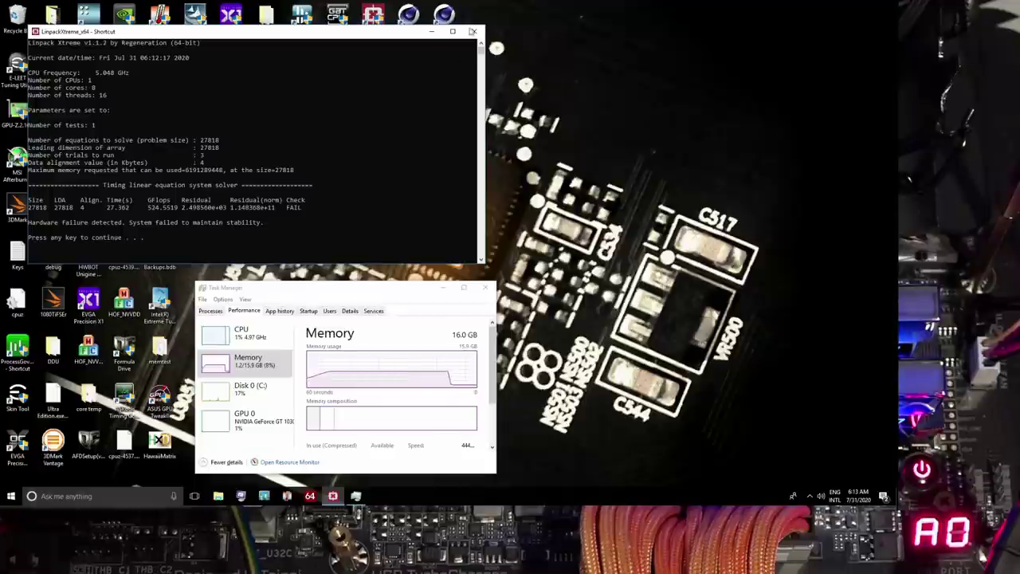
- Close Linpack Xtreme and Task Manager, and restart the PC into BIOS setup
{"action": "left_click", "coordinate": [474, 31]}
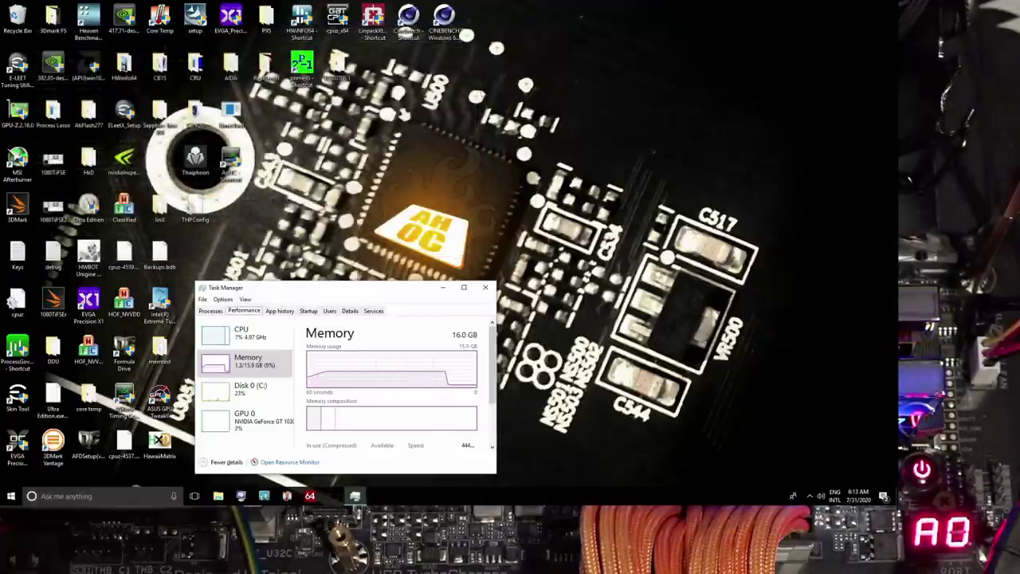
{"action": "left_click", "coordinate": [486, 287]}
{"action": "left_click", "coordinate": [10, 496]}
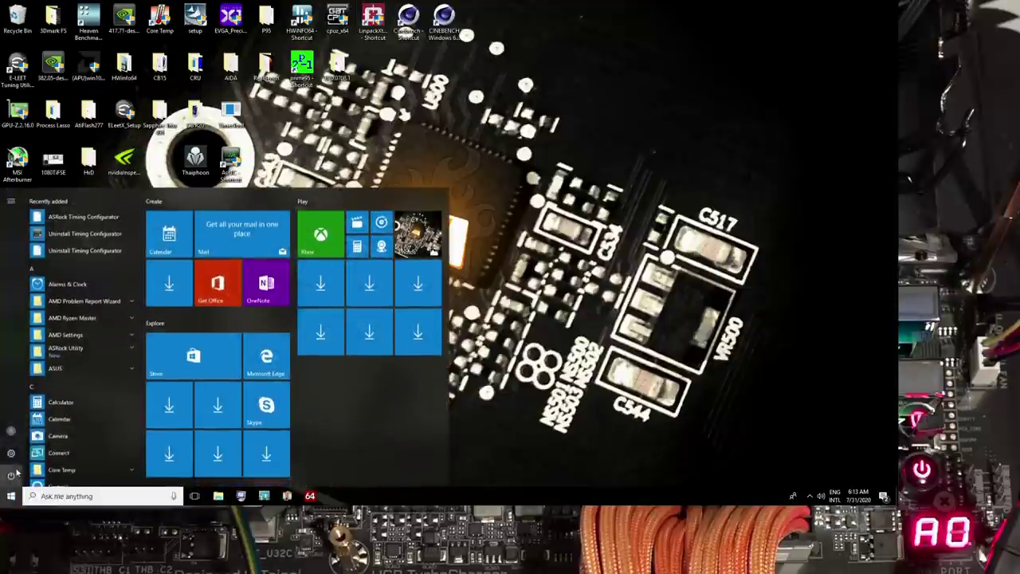
{"action": "left_click", "coordinate": [13, 471]}
{"action": "left_click", "coordinate": [32, 451]}
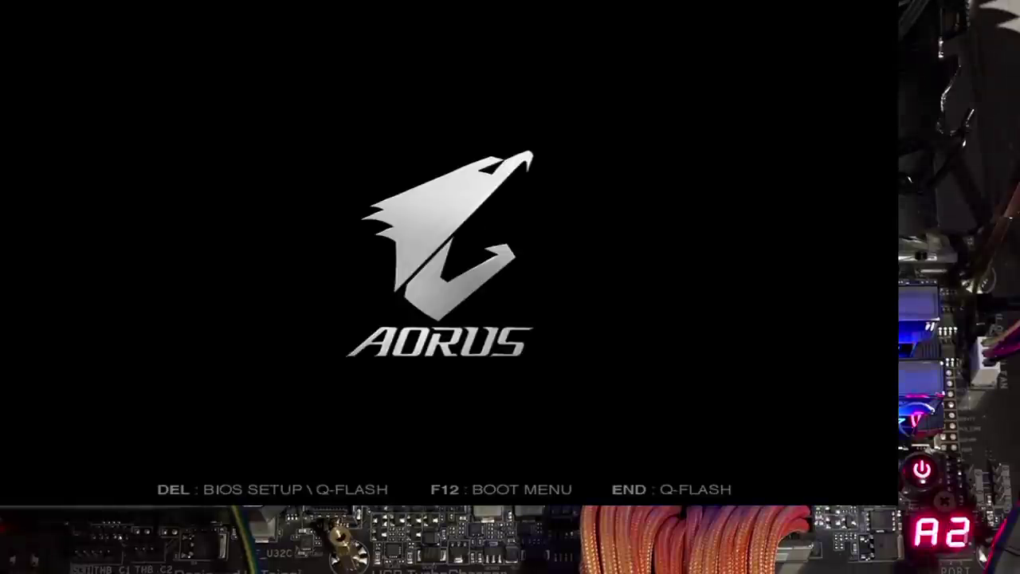
{"action": "key", "text": "Delete"}
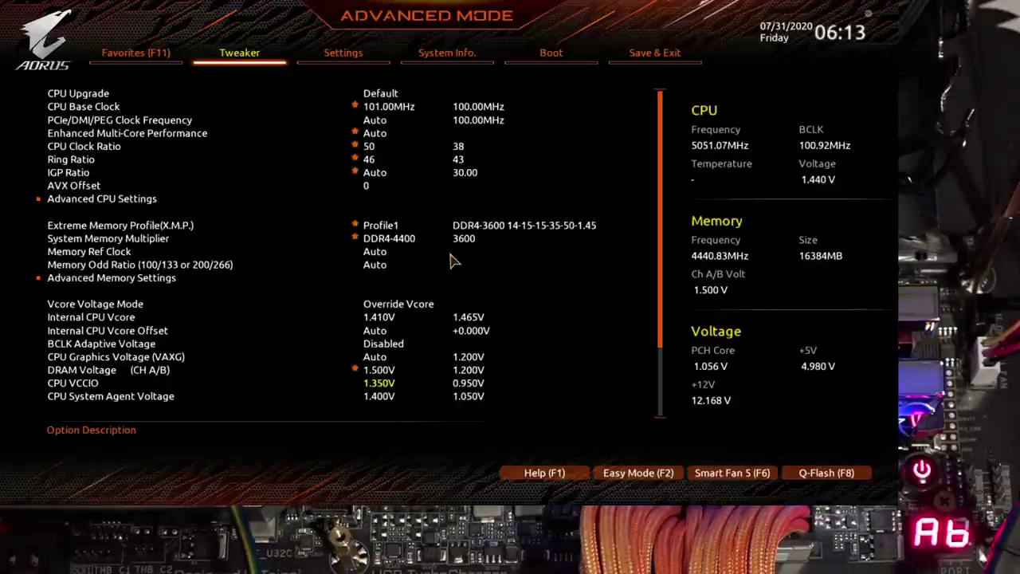
- Return to the memory channel timing list in the BIOS, starting at CAS Latency
{"action": "key", "text": "Down"}
{"action": "key", "text": "Down"}
{"action": "key", "text": "Down"}
{"action": "key", "text": "Down"}
{"action": "key", "text": "Down"}
{"action": "key", "text": "Down"}
{"action": "key", "text": "Down"}
{"action": "key", "text": "Down"}
{"action": "key", "text": "Down"}
{"action": "key", "text": "Down"}
{"action": "key", "text": "Down"}
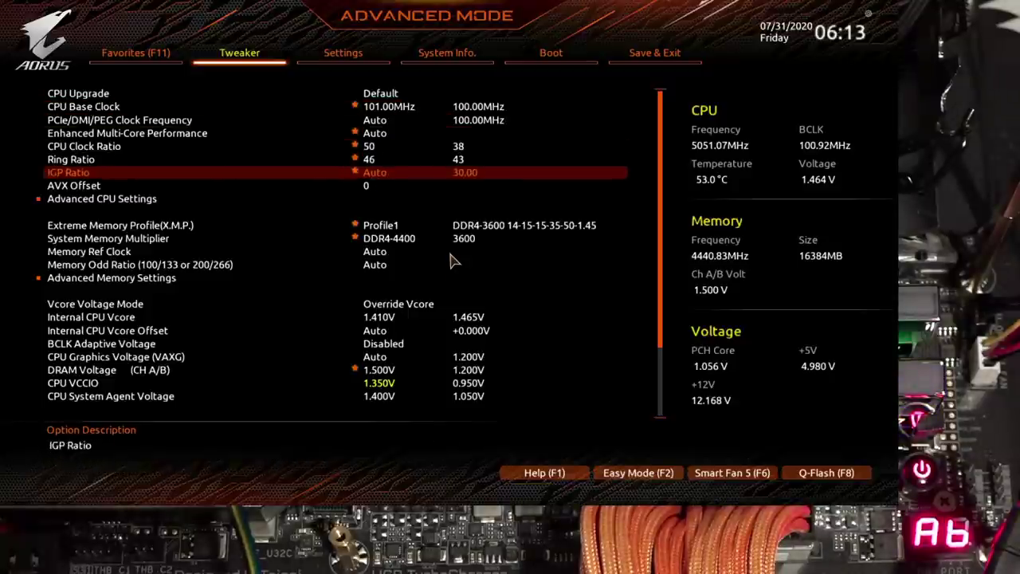
{"action": "key", "text": "Down"}
{"action": "key", "text": "Down"}
{"action": "key", "text": "Down"}
{"action": "key", "text": "Down"}
{"action": "key", "text": "Down"}
{"action": "key", "text": "Down"}
{"action": "key", "text": "Down"}
{"action": "key", "text": "Down"}
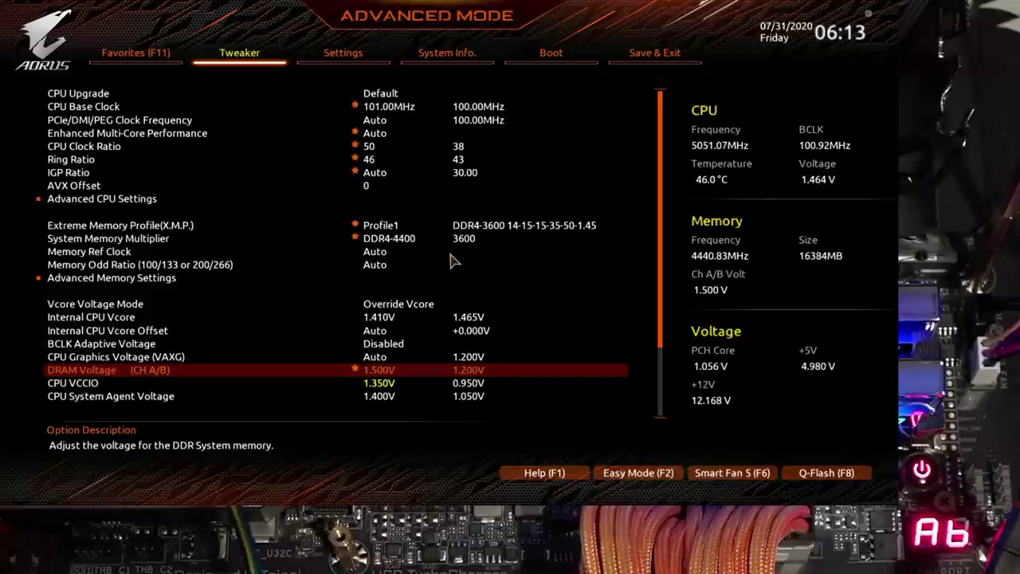
{"action": "key", "text": "Up"}
{"action": "key", "text": "Up"}
{"action": "key", "text": "Up"}
{"action": "key", "text": "Up"}
{"action": "key", "text": "Up"}
{"action": "key", "text": "Up"}
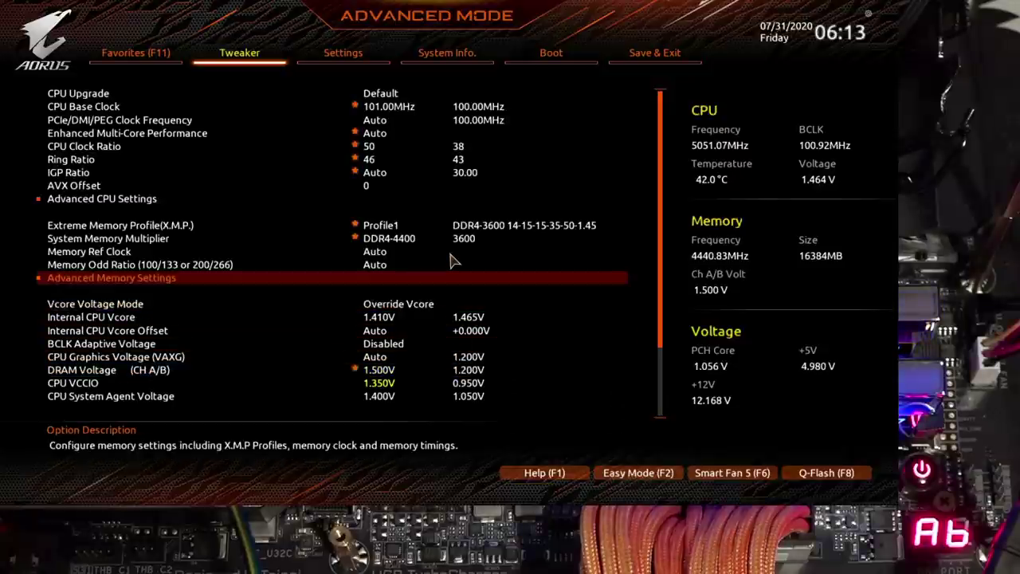
{"action": "key", "text": "Return"}
{"action": "key", "text": "Down"}
{"action": "key", "text": "End"}
{"action": "key", "text": "Return"}
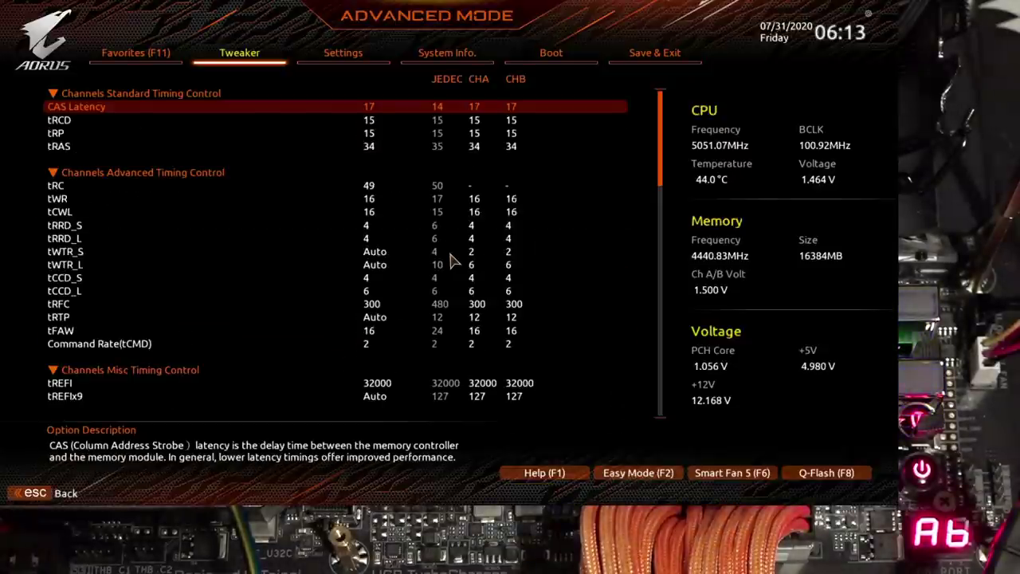
- Set CAS Latency, tRCD and tRP to 16 in the standard memory timings
{"action": "key", "text": "Down"}
{"action": "key", "text": "Down"}
{"action": "key", "text": "Down"}
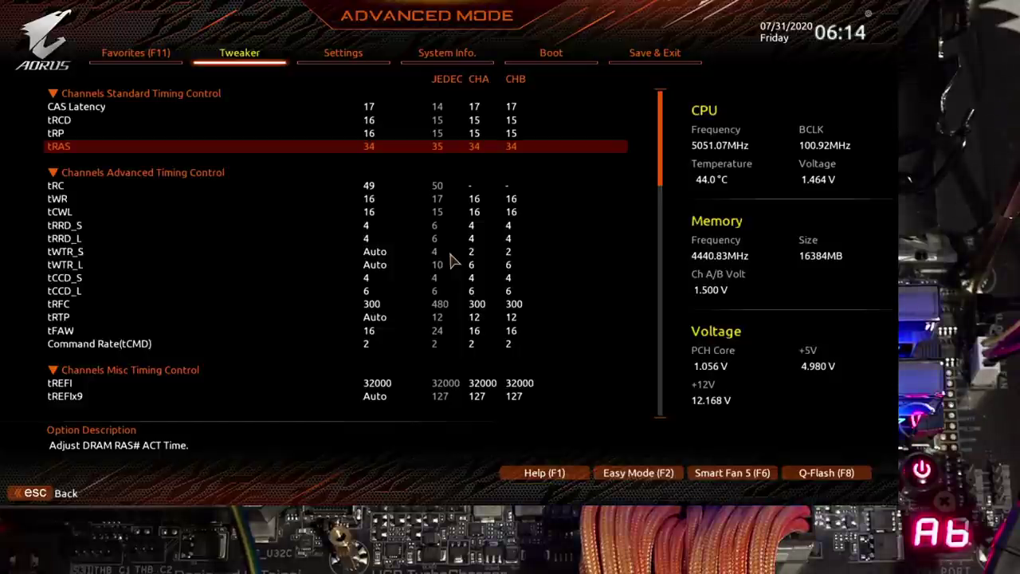
{"action": "key", "text": "Up"}
{"action": "key", "text": "Up"}
{"action": "key", "text": "Up"}
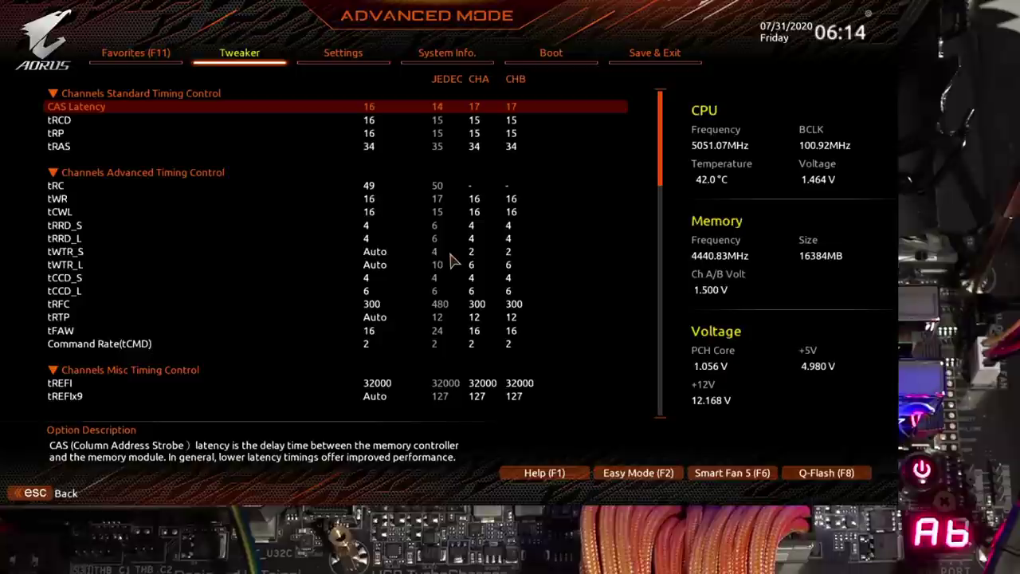
- Set tRC to 50 in the advanced memory timings
{"action": "key", "text": "Down"}
{"action": "key", "text": "Down"}
{"action": "key", "text": "Down"}
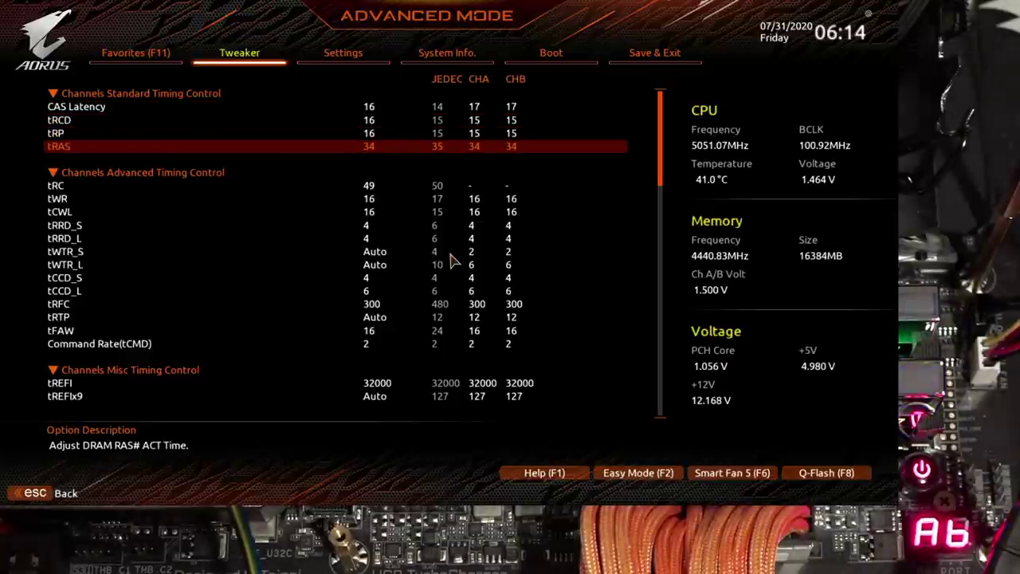
{"action": "key", "text": "Down"}
{"action": "key", "text": "Down"}
{"action": "key", "text": "Up"}
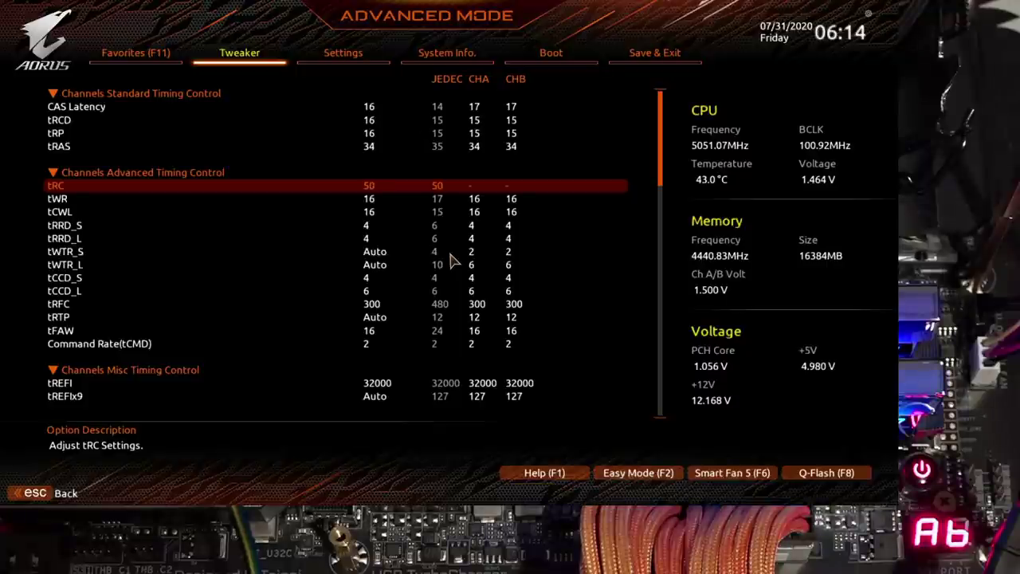
- Review the remaining advanced timings from tWR to Command Rate and the first misc timings up to tXP
{"action": "key", "text": "Down"}
{"action": "key", "text": "Down"}
{"action": "key", "text": "Down"}
{"action": "key", "text": "Down"}
{"action": "key", "text": "Down"}
{"action": "key", "text": "Down"}
{"action": "key", "text": "Down"}
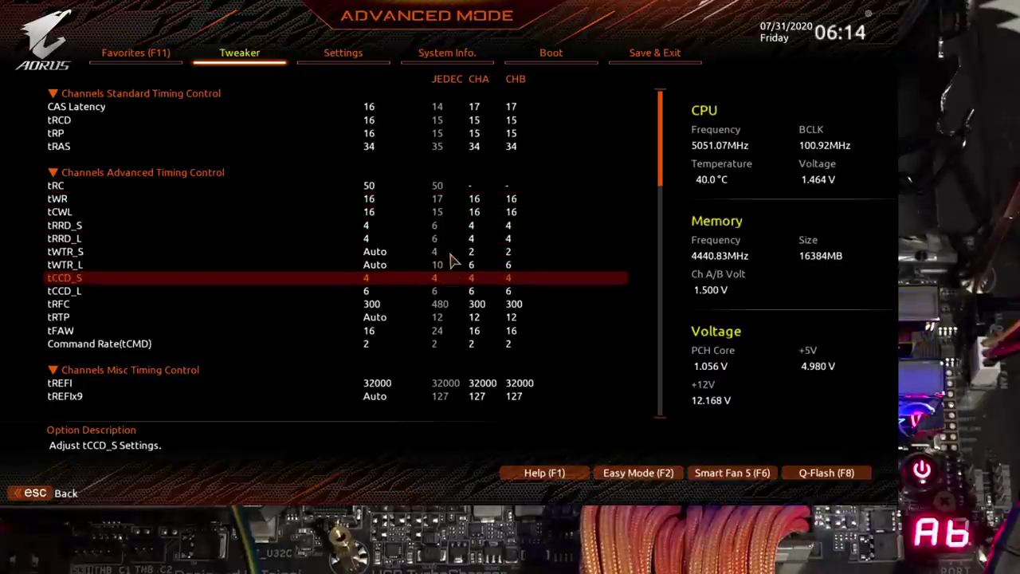
{"action": "key", "text": "Down"}
{"action": "key", "text": "Down"}
{"action": "key", "text": "Down"}
{"action": "key", "text": "Up"}
{"action": "key", "text": "Up"}
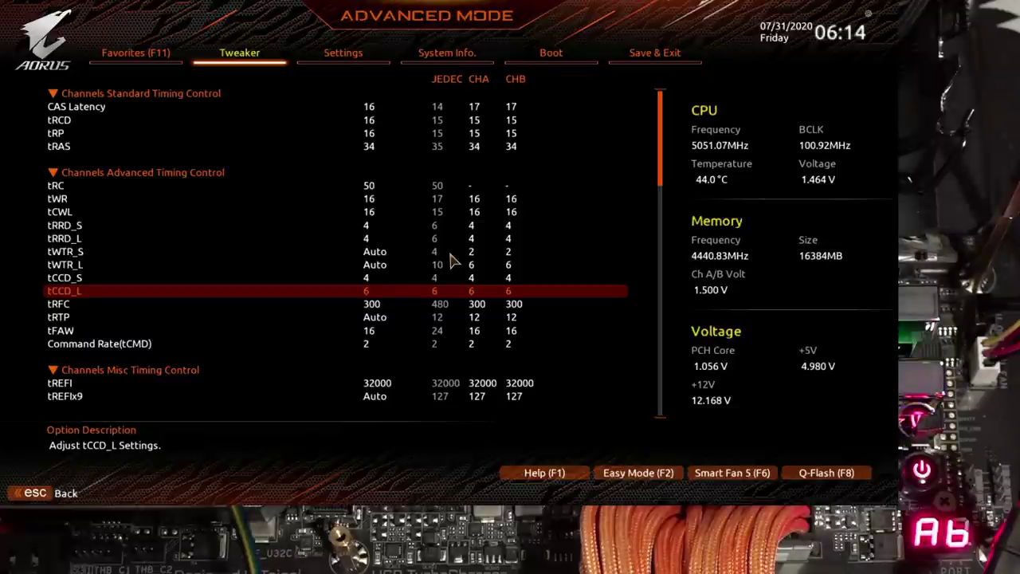
{"action": "key", "text": "Down"}
{"action": "key", "text": "Down"}
{"action": "key", "text": "Down"}
{"action": "key", "text": "Down"}
{"action": "key", "text": "Down"}
{"action": "key", "text": "Down"}
{"action": "key", "text": "Down"}
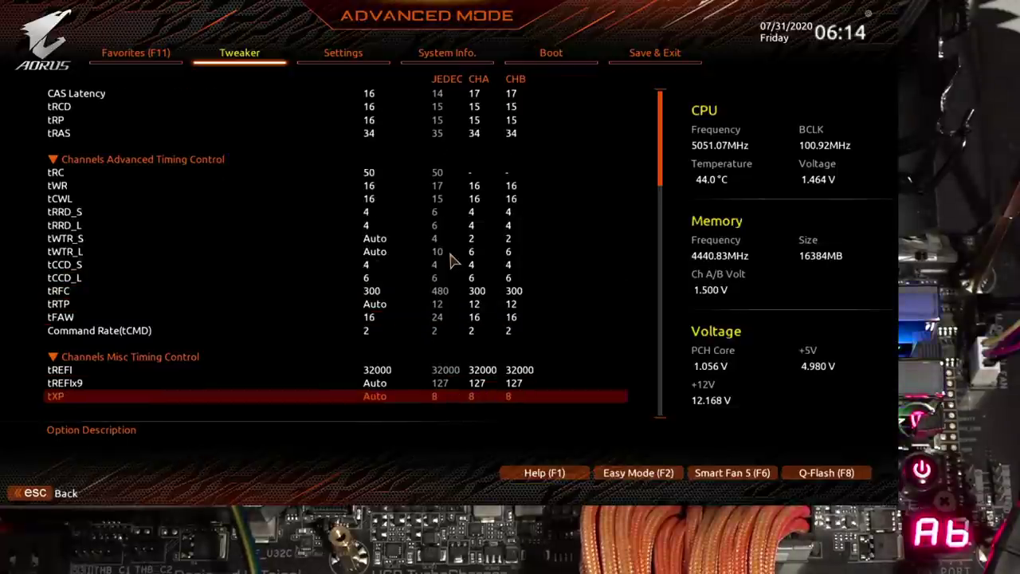
- Save the configuration and restart the system
{"action": "key", "text": "F10"}
{"action": "key", "text": "Return"}
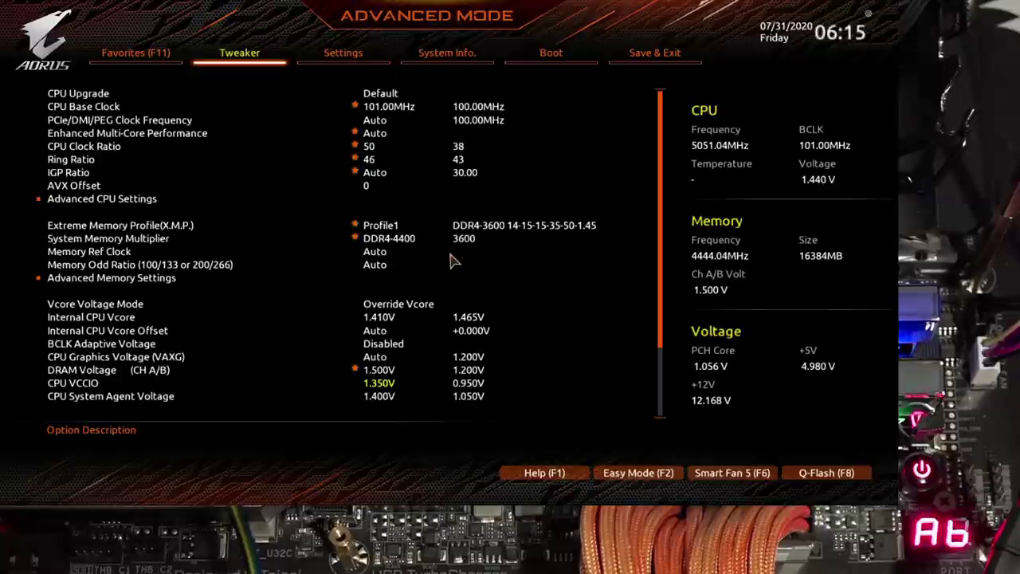
- Set CAS Latency to 17 in Memory Channels Timing under Advanced Memory Settings
{"action": "key", "text": "Down"}
{"action": "key", "text": "Down"}
{"action": "key", "text": "Down"}
{"action": "key", "text": "Down"}
{"action": "key", "text": "Down"}
{"action": "key", "text": "Down"}
{"action": "key", "text": "Down"}
{"action": "key", "text": "Down"}
{"action": "key", "text": "Down"}
{"action": "key", "text": "Down"}
{"action": "key", "text": "Down"}
{"action": "key", "text": "Down"}
{"action": "key", "text": "Down"}
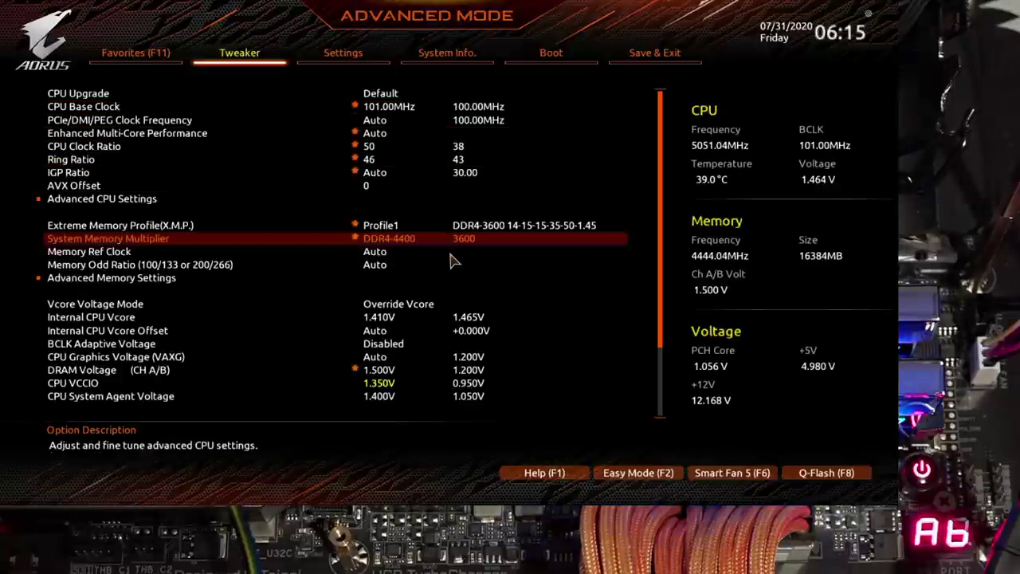
{"action": "key", "text": "Return"}
{"action": "key", "text": "Down"}
{"action": "key", "text": "Down"}
{"action": "key", "text": "Down"}
{"action": "key", "text": "Down"}
{"action": "key", "text": "Down"}
{"action": "key", "text": "Down"}
{"action": "key", "text": "Down"}
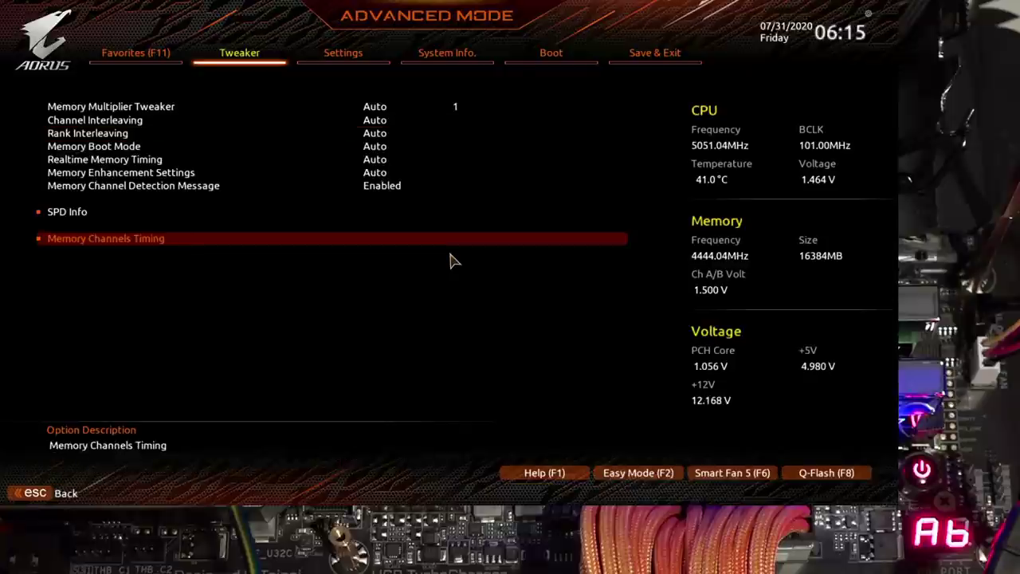
{"action": "key", "text": "Return"}
{"action": "type", "text": "17"}
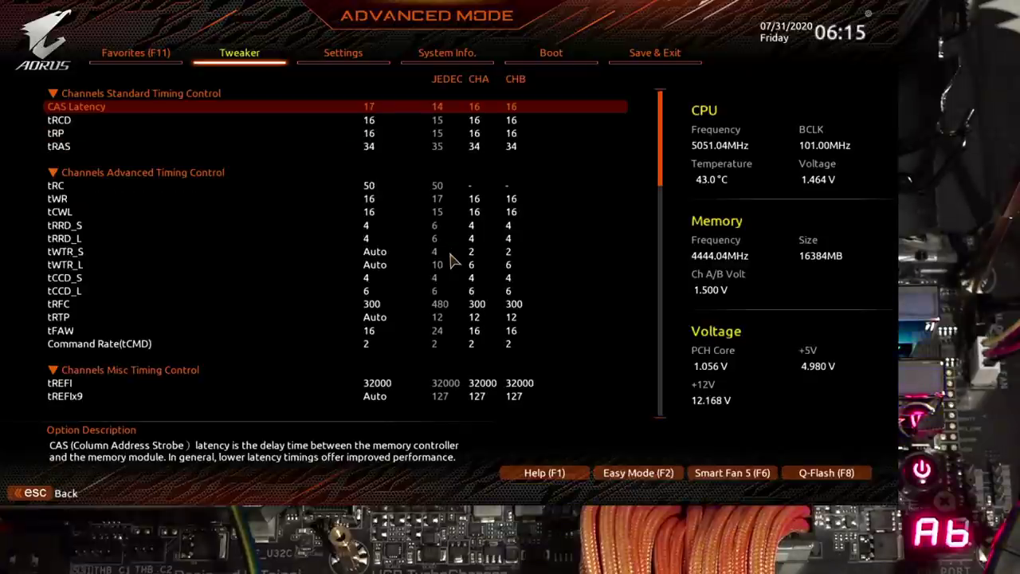
{"action": "key", "text": "Down"}
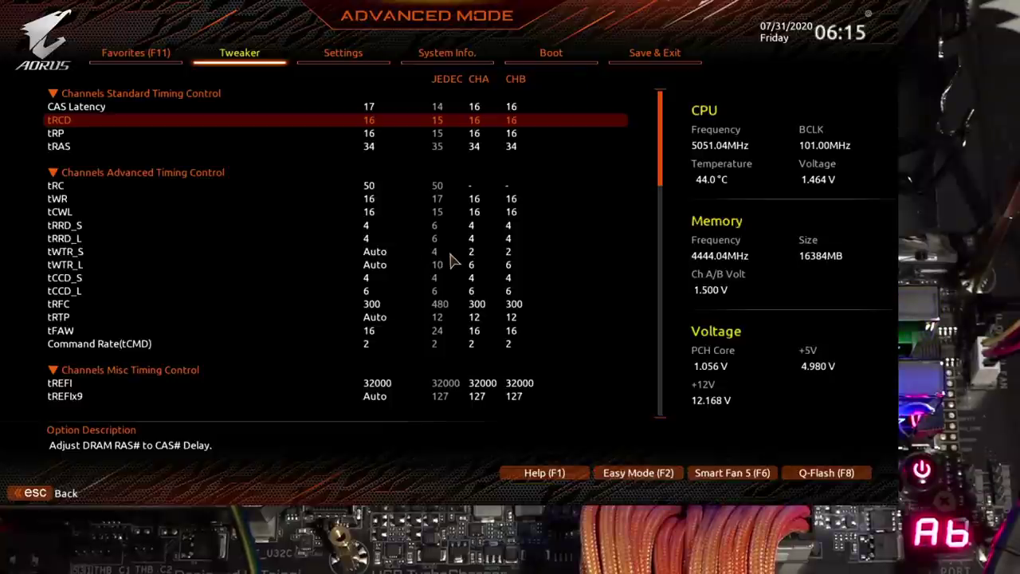
- Review the memory channel timings from CAS Latency through tRDRD_dg, finishing on Command Rate(tCMD)
{"action": "key", "text": "Down"}
{"action": "key", "text": "Down"}
{"action": "key", "text": "Up"}
{"action": "key", "text": "Up"}
{"action": "key", "text": "Up"}
{"action": "key", "text": "Up"}
{"action": "key", "text": "Down"}
{"action": "key", "text": "Down"}
{"action": "key", "text": "Down"}
{"action": "key", "text": "Down"}
{"action": "key", "text": "Down"}
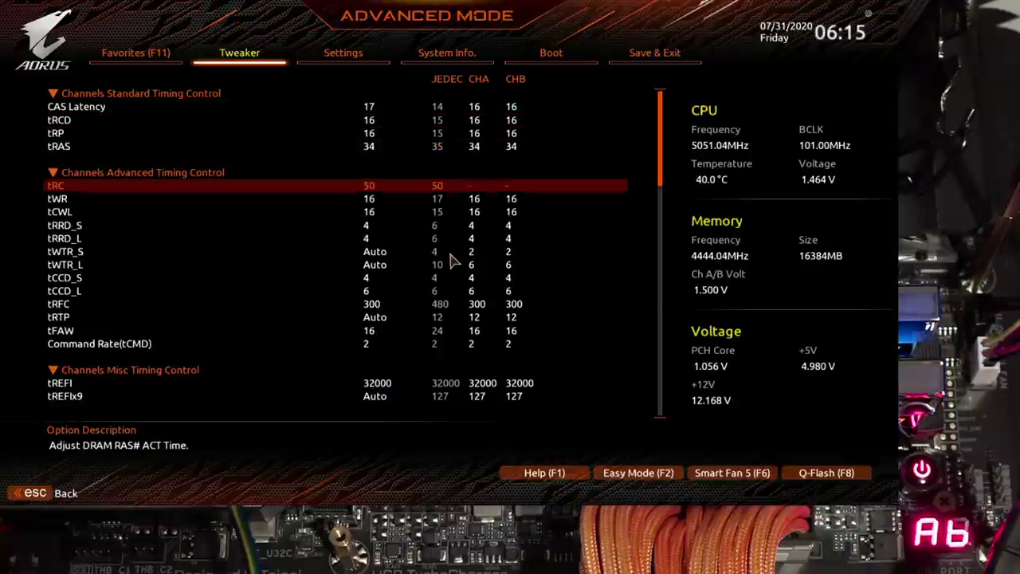
{"action": "key", "text": "Down"}
{"action": "key", "text": "Down"}
{"action": "key", "text": "Down"}
{"action": "key", "text": "Down"}
{"action": "key", "text": "Down"}
{"action": "key", "text": "Down"}
{"action": "key", "text": "Down"}
{"action": "key", "text": "Down"}
{"action": "key", "text": "Down"}
{"action": "key", "text": "Down"}
{"action": "key", "text": "Down"}
{"action": "key", "text": "Down"}
{"action": "key", "text": "Down"}
{"action": "key", "text": "Down"}
{"action": "key", "text": "Down"}
{"action": "key", "text": "Down"}
{"action": "key", "text": "Down"}
{"action": "key", "text": "Down"}
{"action": "key", "text": "Down"}
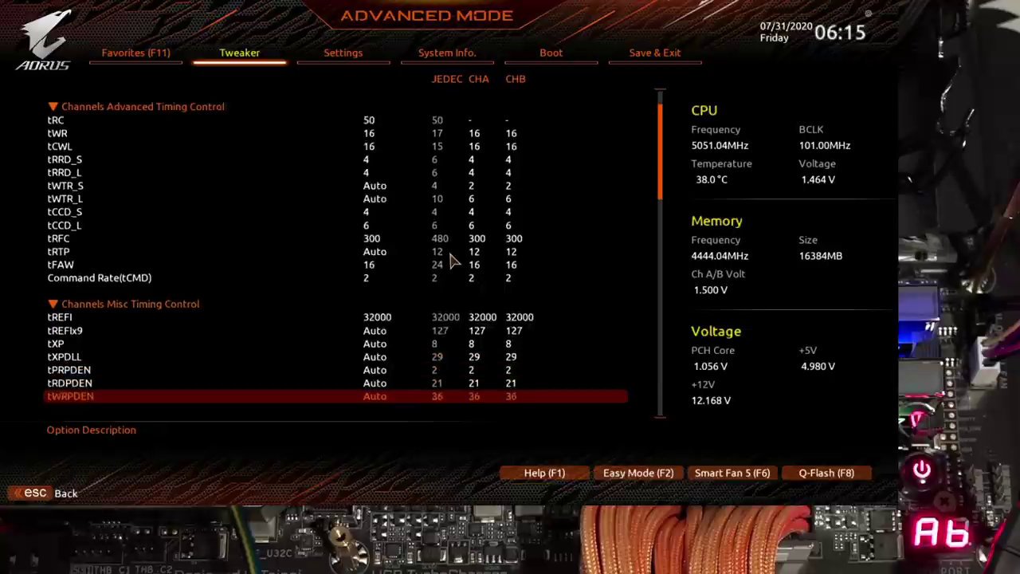
{"action": "key", "text": "Down"}
{"action": "key", "text": "Down"}
{"action": "key", "text": "Down"}
{"action": "key", "text": "Down"}
{"action": "key", "text": "Down"}
{"action": "key", "text": "Down"}
{"action": "key", "text": "Down"}
{"action": "key", "text": "Down"}
{"action": "key", "text": "Down"}
{"action": "key", "text": "Down"}
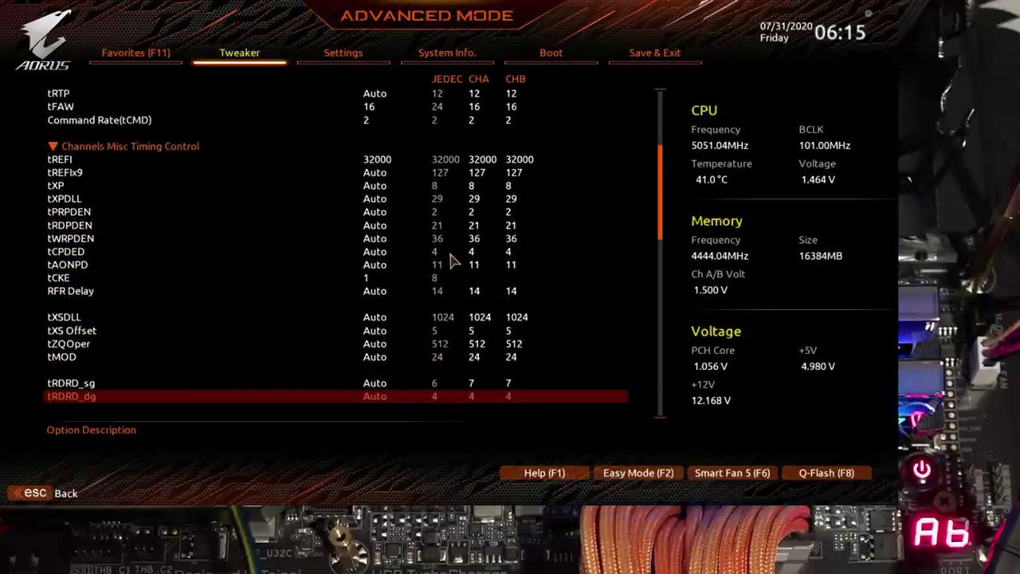
{"action": "key", "text": "Up"}
{"action": "key", "text": "Up"}
{"action": "key", "text": "Up"}
{"action": "key", "text": "Up"}
{"action": "key", "text": "Up"}
{"action": "key", "text": "Up"}
{"action": "key", "text": "Up"}
{"action": "key", "text": "Up"}
{"action": "key", "text": "Up"}
{"action": "key", "text": "Up"}
{"action": "key", "text": "Up"}
{"action": "key", "text": "Up"}
{"action": "key", "text": "Up"}
{"action": "key", "text": "Up"}
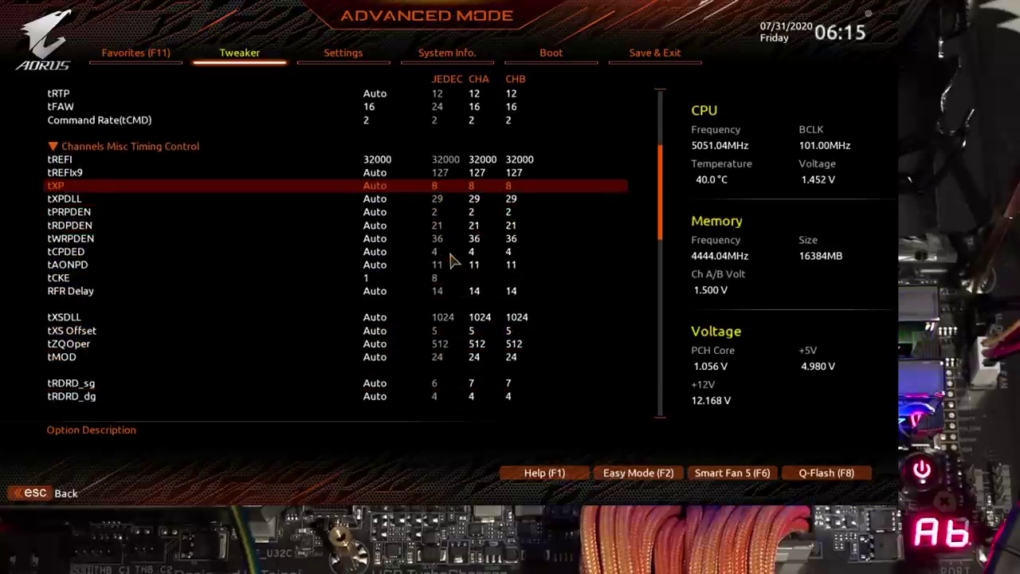
{"action": "key", "text": "Up"}
{"action": "key", "text": "Up"}
{"action": "key", "text": "Up"}
{"action": "key", "text": "Up"}
{"action": "key", "text": "Up"}
{"action": "key", "text": "Down"}
{"action": "key", "text": "Down"}
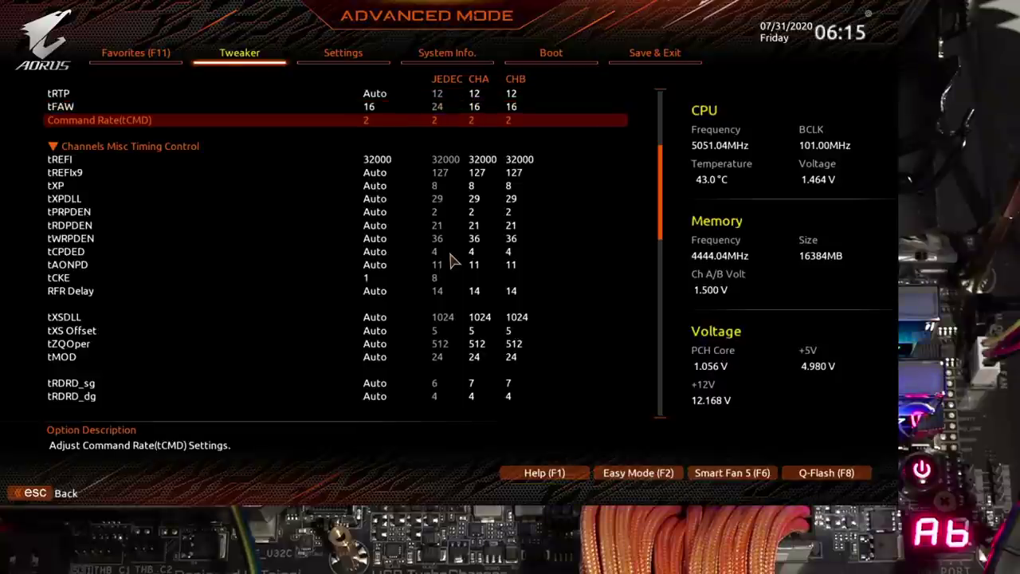
- Save the current settings over Profile 2, keeping the profile name RAM-DAily
{"action": "key", "text": "F3"}
{"action": "key", "text": "Escape"}
{"action": "key", "text": "F4"}
{"action": "key", "text": "Down"}
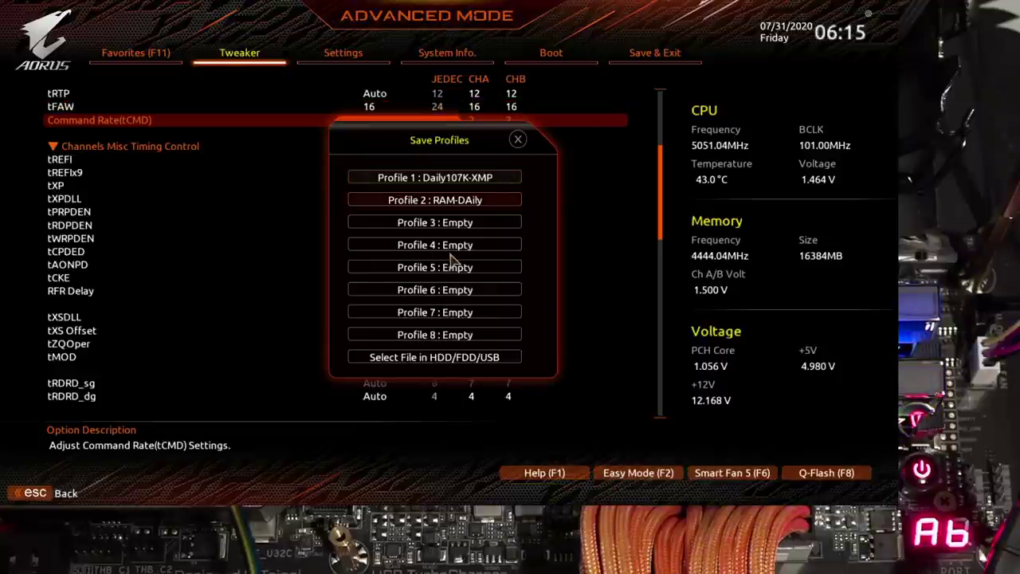
{"action": "key", "text": "Return"}
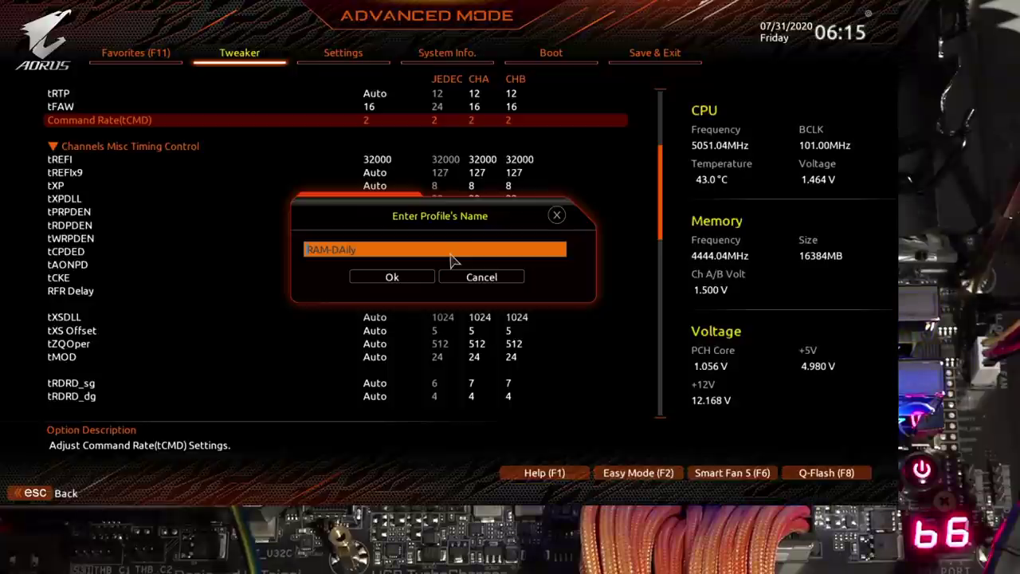
{"action": "key", "text": "Return"}
{"action": "key", "text": "Return"}
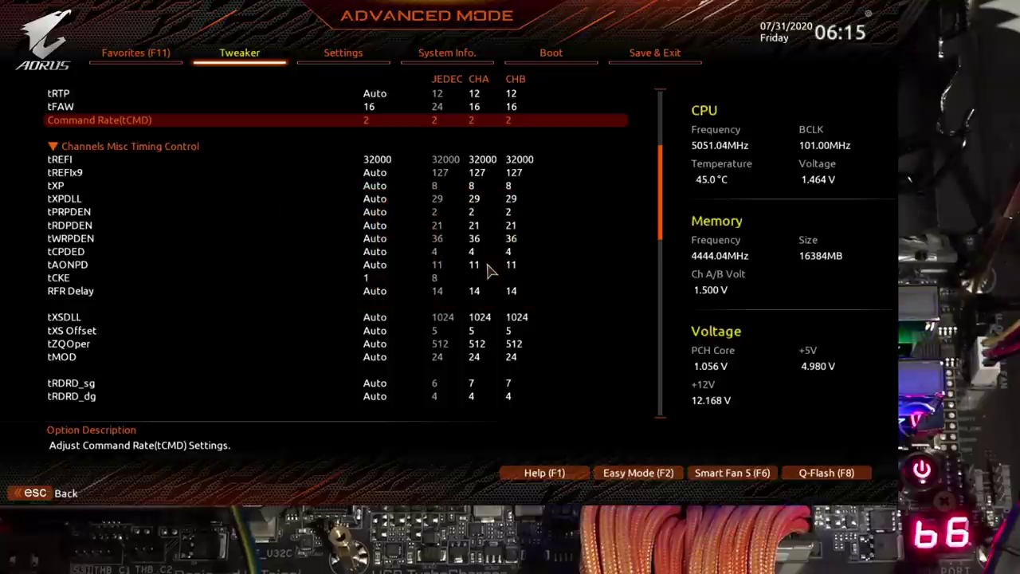
- Set Command Rate(tCMD) to 1, save the configuration and exit setup
{"action": "key", "text": "minus"}
{"action": "key", "text": "Up"}
{"action": "key", "text": "F10"}
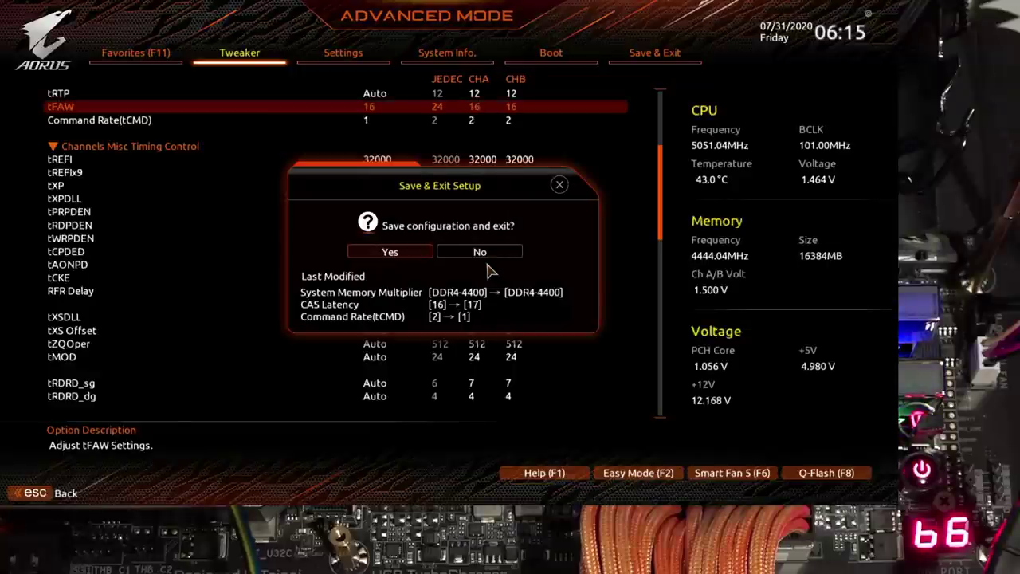
{"action": "key", "text": "Return"}
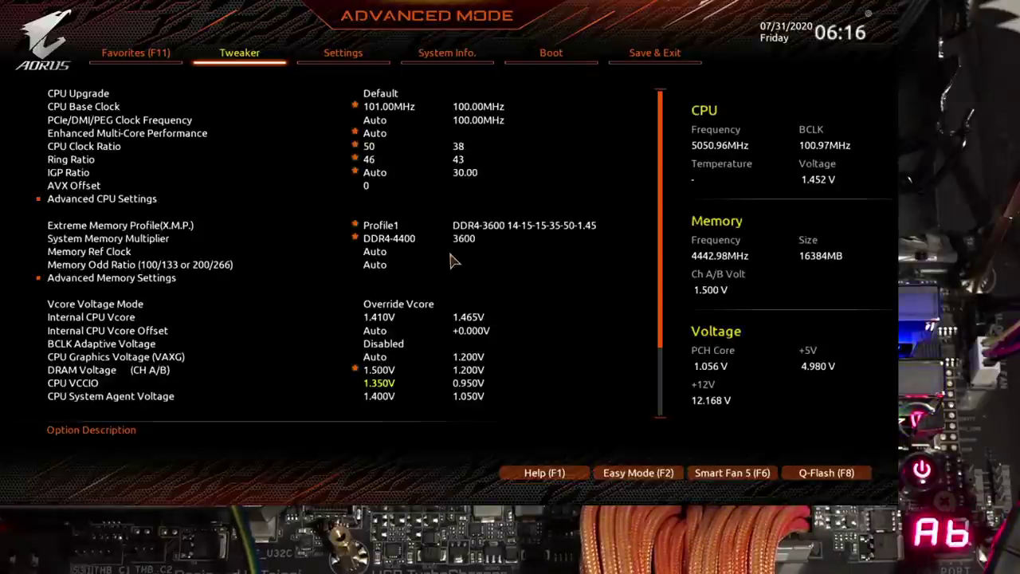
- Open Memory Channels Timing under Advanced Memory Settings
{"action": "key", "text": "Down"}
{"action": "key", "text": "Down"}
{"action": "key", "text": "Down"}
{"action": "key", "text": "Down"}
{"action": "key", "text": "Down"}
{"action": "key", "text": "Down"}
{"action": "key", "text": "Down"}
{"action": "key", "text": "Down"}
{"action": "key", "text": "Down"}
{"action": "key", "text": "Down"}
{"action": "key", "text": "Down"}
{"action": "key", "text": "Down"}
{"action": "key", "text": "Down"}
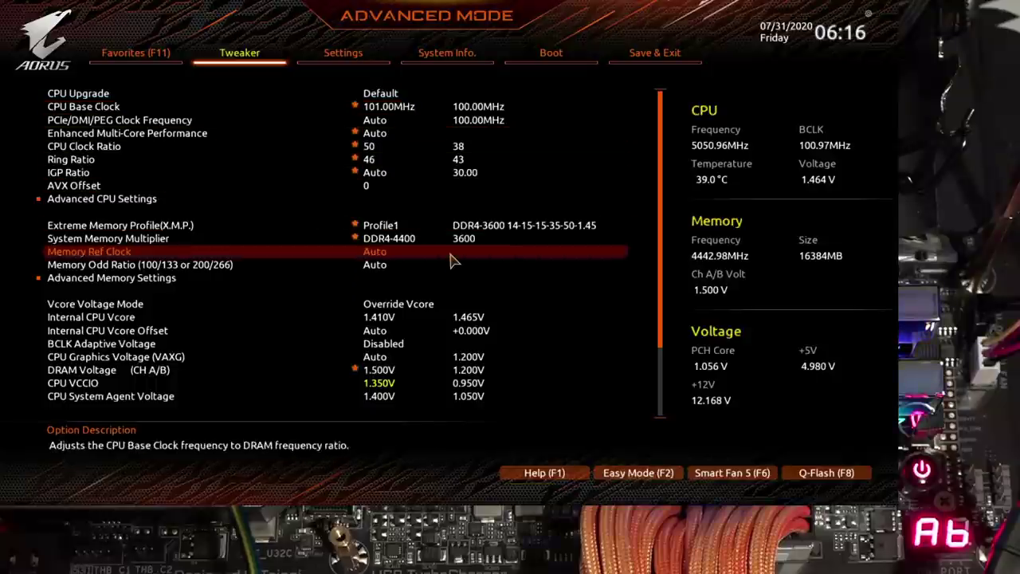
{"action": "key", "text": "Return"}
{"action": "key", "text": "Up"}
{"action": "key", "text": "Return"}
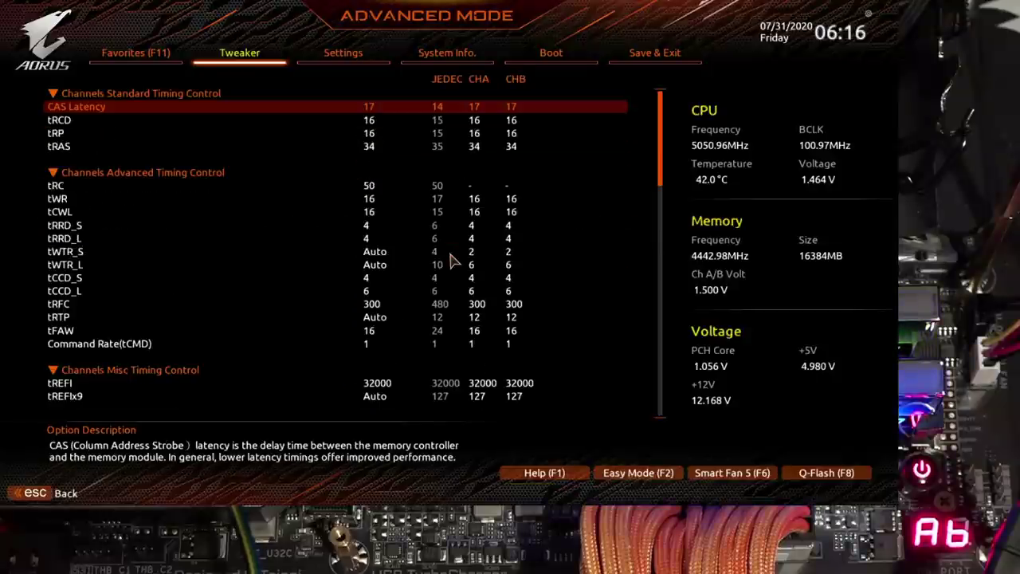
- Review the memory channel timings from the RttWr entries back up through round trip latencies, tWRRD, tMOD and tREFI
{"action": "key", "text": "Up"}
{"action": "key", "text": "Up"}
{"action": "key", "text": "Up"}
{"action": "key", "text": "Up"}
{"action": "key", "text": "Up"}
{"action": "key", "text": "Up"}
{"action": "key", "text": "Up"}
{"action": "key", "text": "Up"}
{"action": "key", "text": "Up"}
{"action": "key", "text": "Up"}
{"action": "key", "text": "Up"}
{"action": "key", "text": "Up"}
{"action": "key", "text": "Up"}
{"action": "key", "text": "Up"}
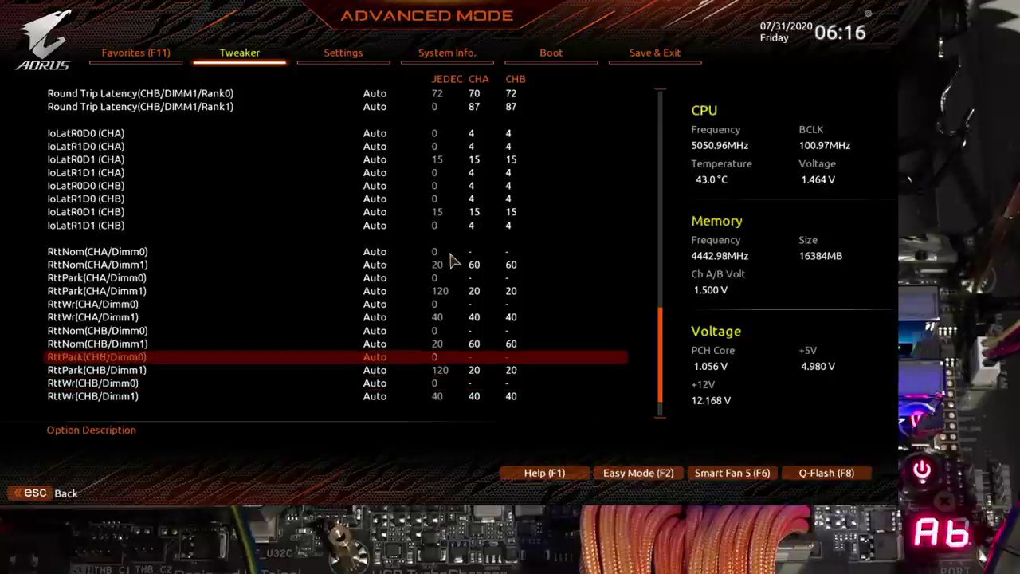
{"action": "key", "text": "Up"}
{"action": "key", "text": "Up"}
{"action": "key", "text": "Up"}
{"action": "key", "text": "Up"}
{"action": "key", "text": "Up"}
{"action": "key", "text": "Up"}
{"action": "key", "text": "Up"}
{"action": "key", "text": "Up"}
{"action": "key", "text": "Up"}
{"action": "key", "text": "Up"}
{"action": "key", "text": "Up"}
{"action": "key", "text": "Up"}
{"action": "key", "text": "Up"}
{"action": "key", "text": "Up"}
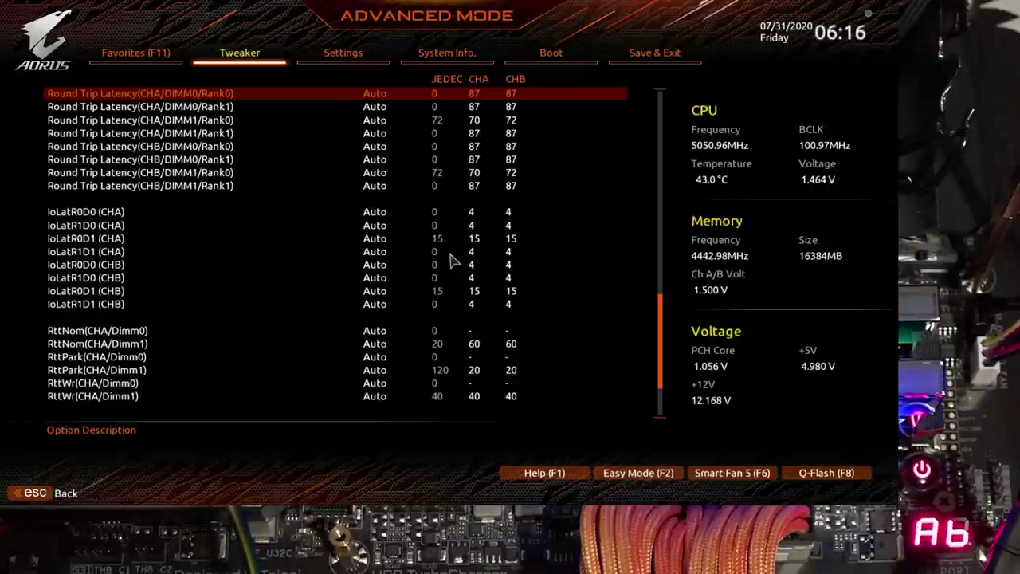
{"action": "key", "text": "Up"}
{"action": "key", "text": "Up"}
{"action": "key", "text": "Up"}
{"action": "key", "text": "Up"}
{"action": "key", "text": "Up"}
{"action": "key", "text": "Up"}
{"action": "key", "text": "Up"}
{"action": "key", "text": "Up"}
{"action": "key", "text": "Up"}
{"action": "key", "text": "Up"}
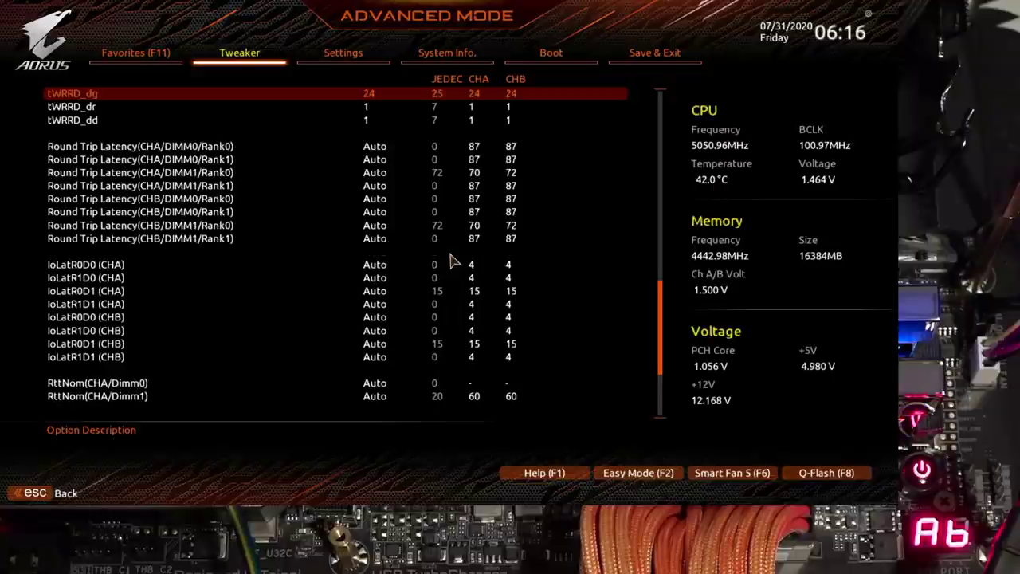
{"action": "key", "text": "Up"}
{"action": "key", "text": "Up"}
{"action": "key", "text": "Up"}
{"action": "key", "text": "Up"}
{"action": "key", "text": "Up"}
{"action": "key", "text": "Up"}
{"action": "key", "text": "Up"}
{"action": "key", "text": "Up"}
{"action": "key", "text": "Up"}
{"action": "key", "text": "Up"}
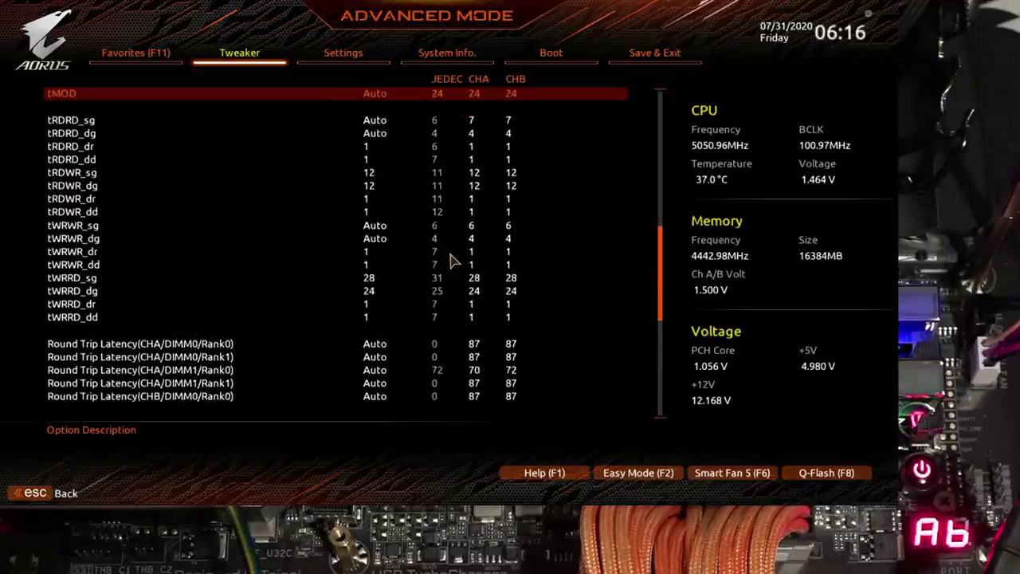
{"action": "key", "text": "Up"}
{"action": "key", "text": "Up"}
{"action": "key", "text": "Up"}
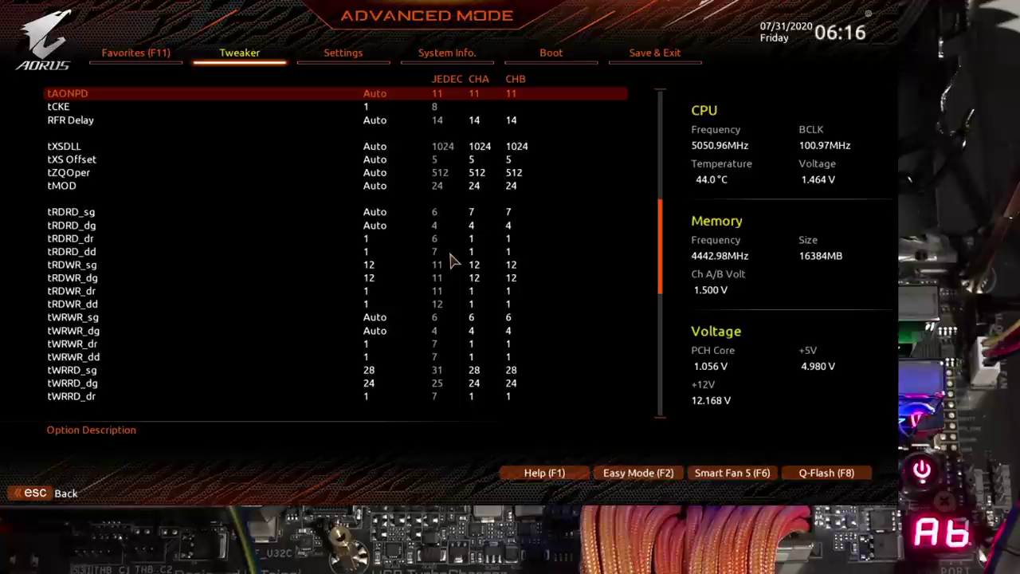
{"action": "key", "text": "Up"}
{"action": "key", "text": "Up"}
{"action": "key", "text": "Up"}
{"action": "key", "text": "Up"}
{"action": "key", "text": "Up"}
{"action": "key", "text": "Up"}
{"action": "key", "text": "Up"}
{"action": "key", "text": "Up"}
{"action": "key", "text": "Up"}
{"action": "key", "text": "Up"}
{"action": "key", "text": "Up"}
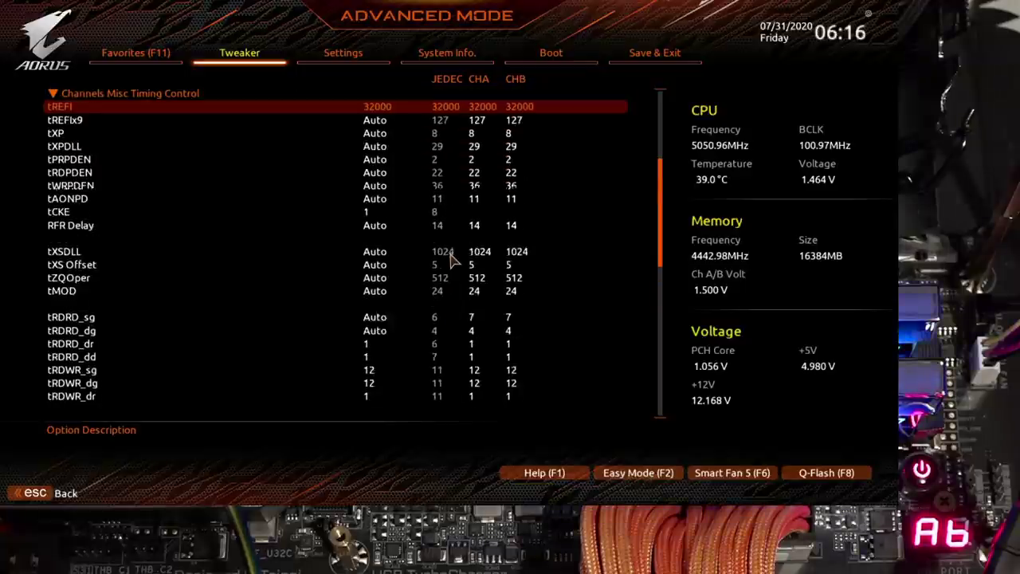
{"action": "key", "text": "Up"}
- Leave the memory timing pages, save the configuration and exit setup
{"action": "key", "text": "Escape"}
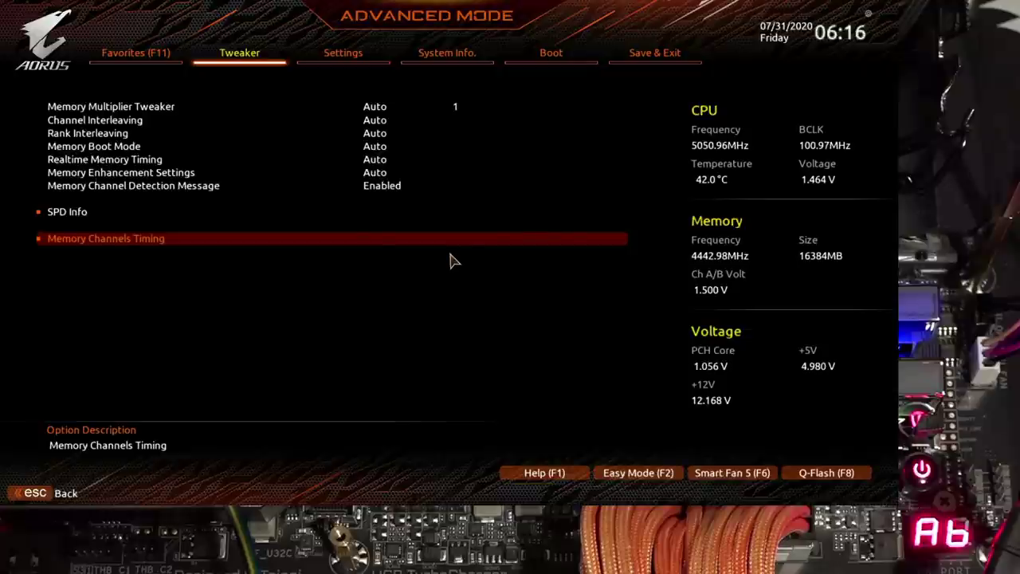
{"action": "key", "text": "Escape"}
{"action": "key", "text": "F10"}
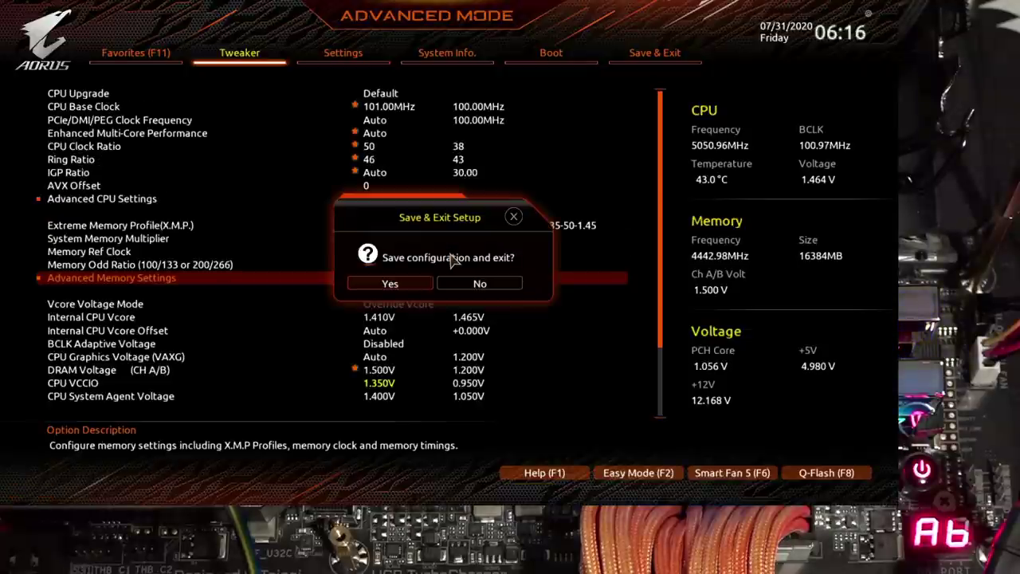
{"action": "key", "text": "Return"}
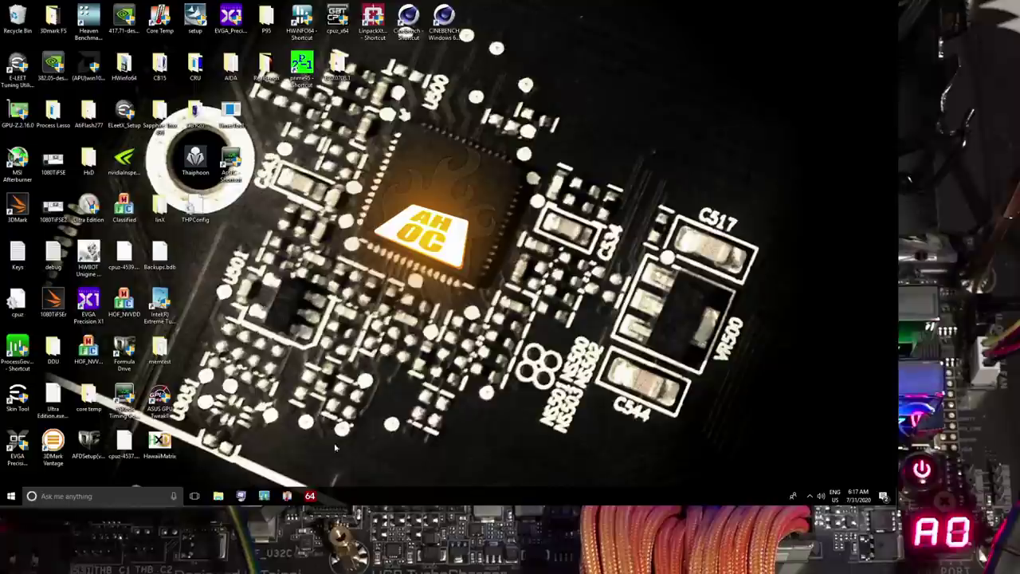
- Open AIDA64 Extreme and run the Memory Latency benchmark
{"action": "left_click", "coordinate": [310, 496]}
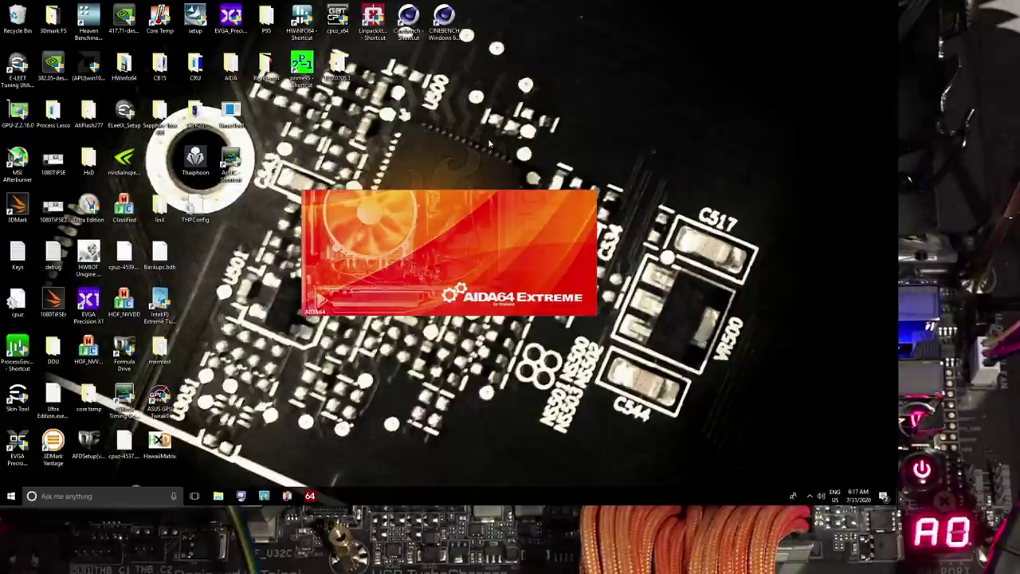
{"action": "double_click", "coordinate": [627, 130]}
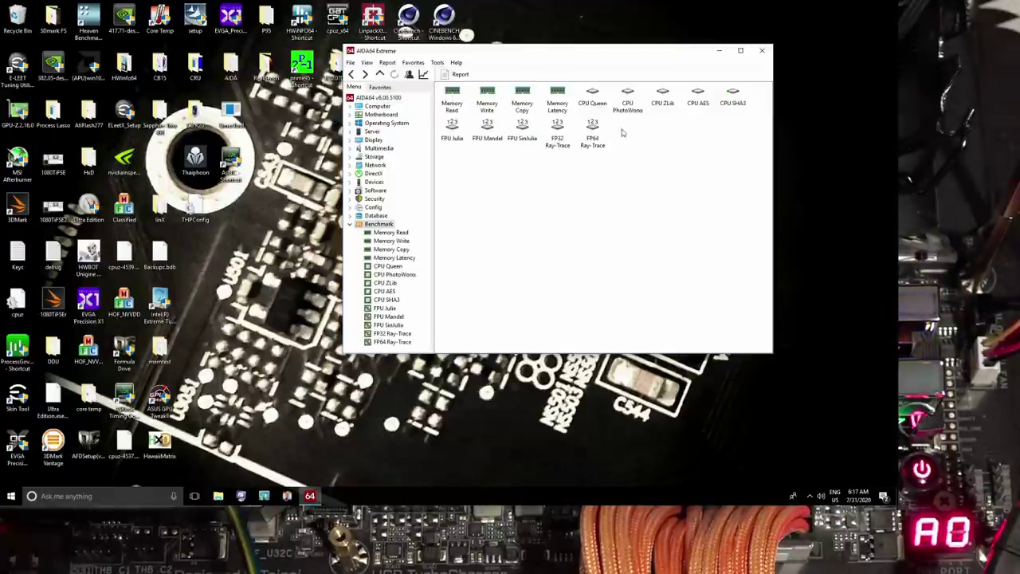
{"action": "double_click", "coordinate": [557, 104]}
{"action": "left_click", "coordinate": [451, 77]}
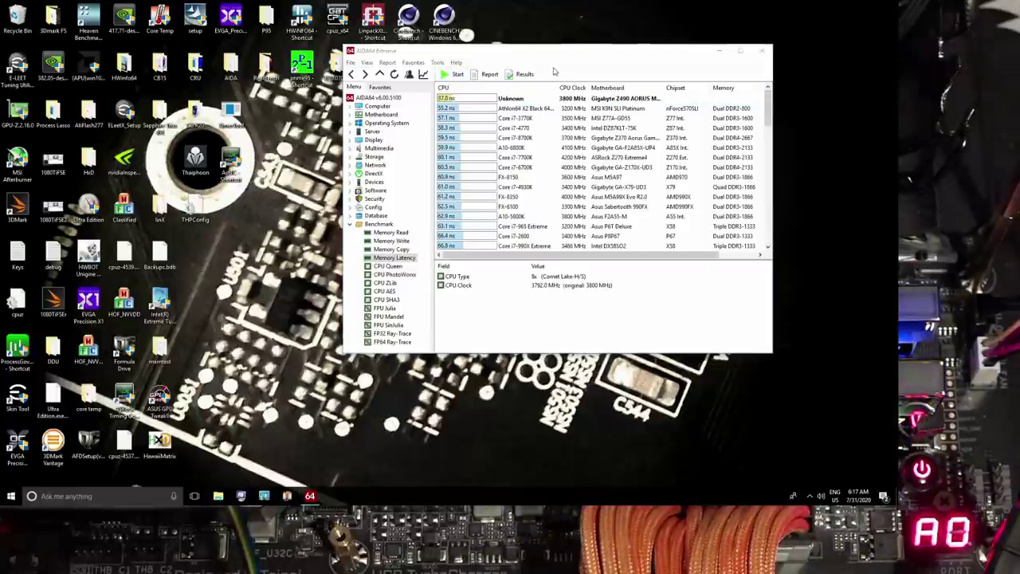
- Compare this system's memory latency result with the Athlon64 X2 reference entry, and close AIDA64 Extreme
{"action": "left_click", "coordinate": [454, 110]}
{"action": "left_click", "coordinate": [457, 101]}
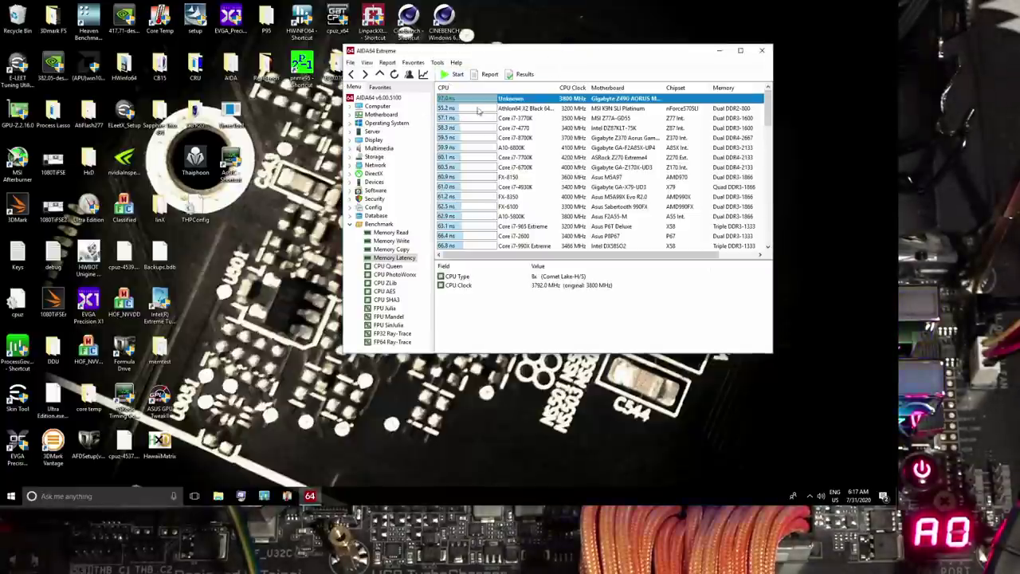
{"action": "left_click", "coordinate": [460, 109]}
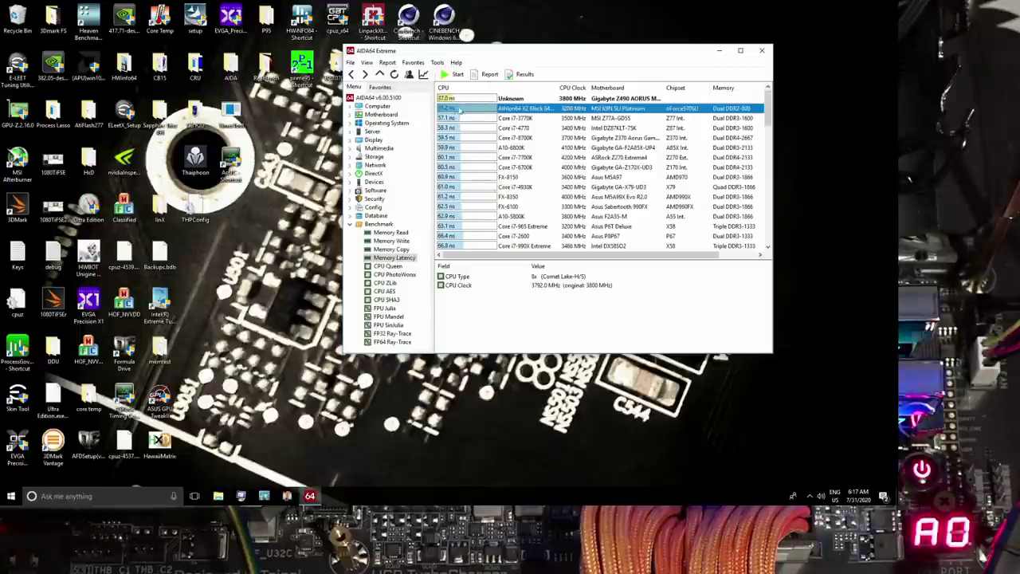
{"action": "left_click", "coordinate": [466, 100]}
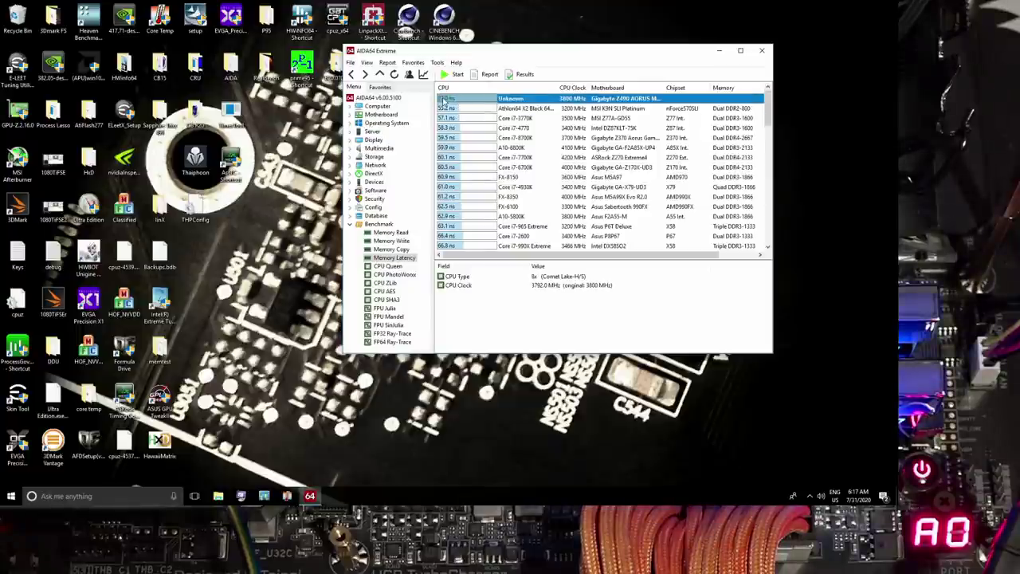
{"action": "left_click", "coordinate": [457, 110]}
{"action": "left_click", "coordinate": [457, 102]}
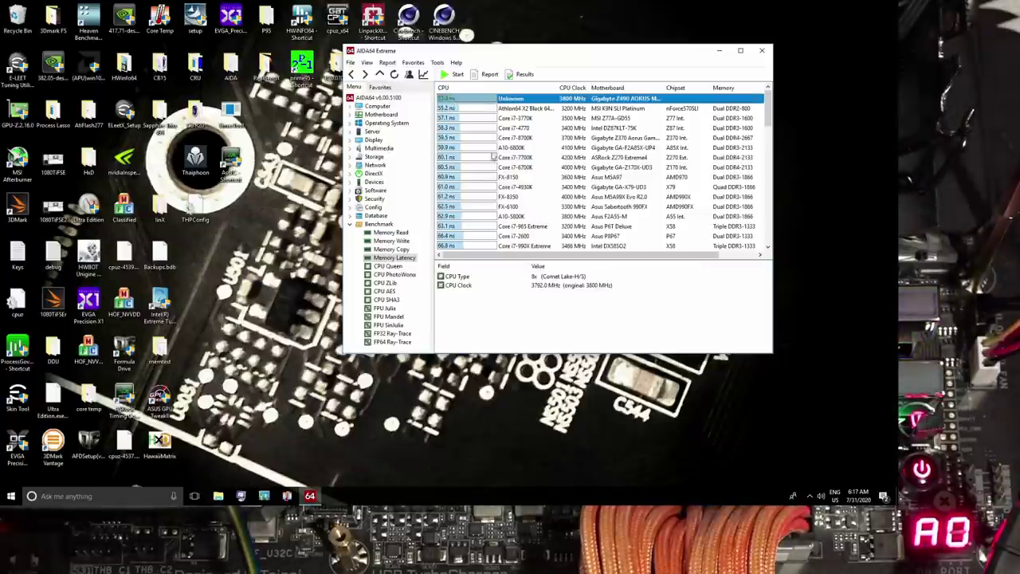
{"action": "left_click", "coordinate": [467, 111]}
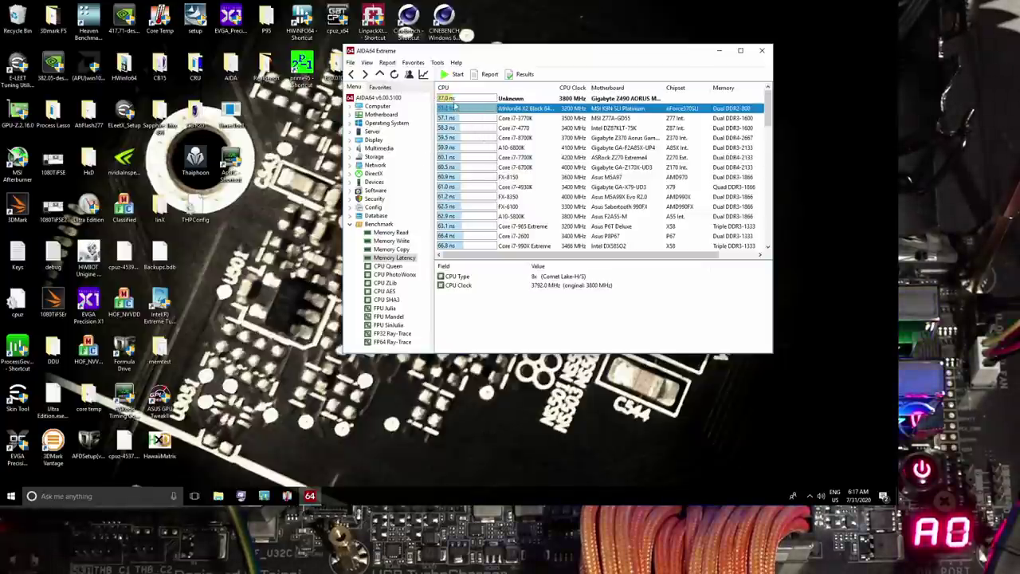
{"action": "left_click", "coordinate": [763, 50]}
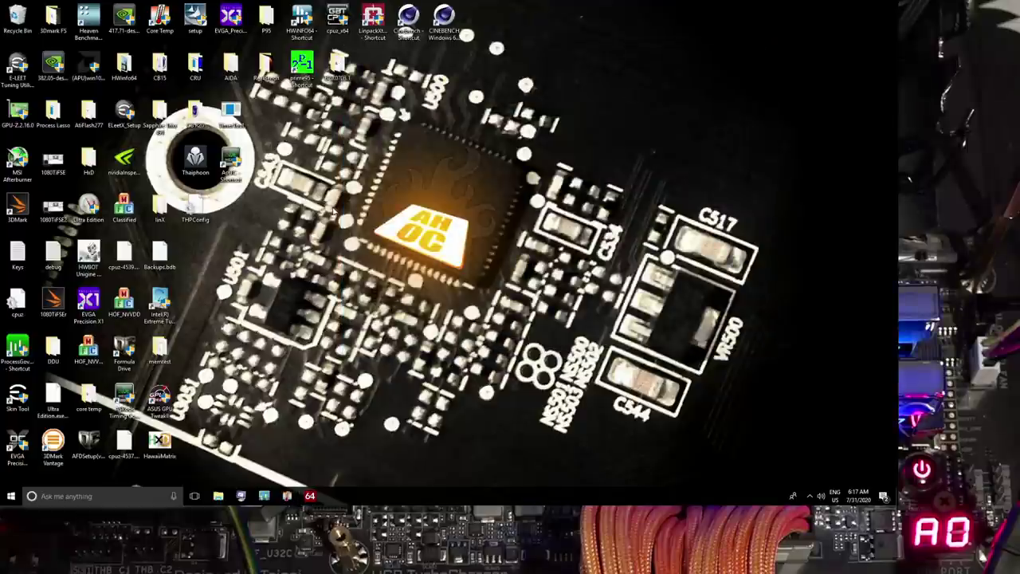
- Try to run the 64-bit benchmarks in Geekbench 3, and close the program
{"action": "left_click", "coordinate": [264, 496]}
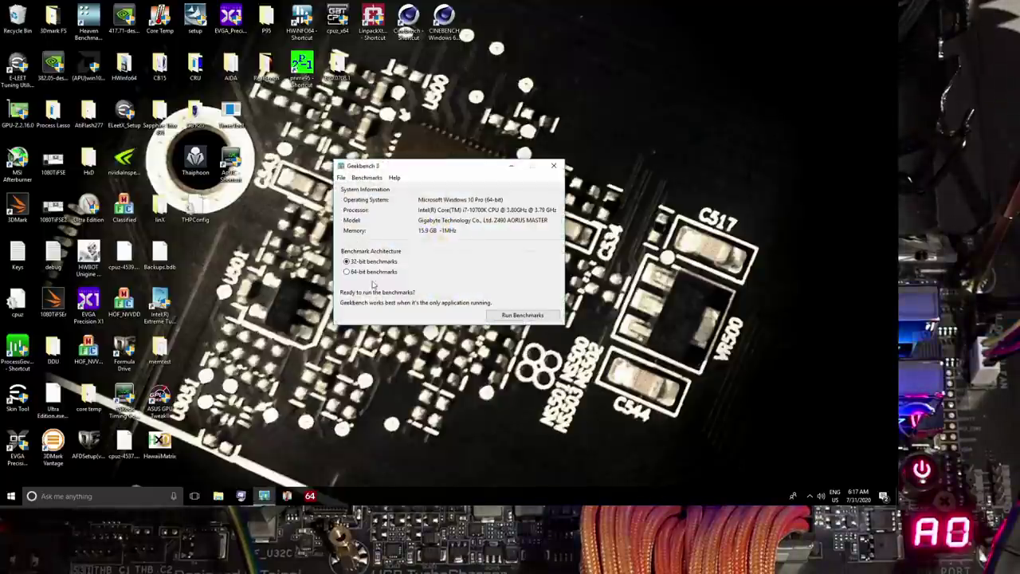
{"action": "left_click", "coordinate": [377, 275]}
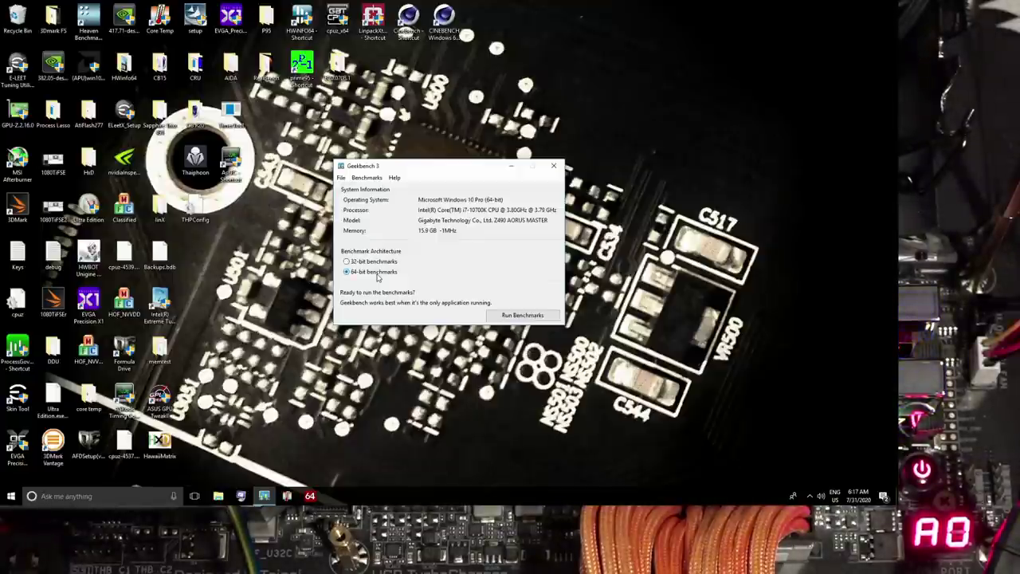
{"action": "left_click_drag", "start_coordinate": [415, 165], "coordinate": [568, 158]}
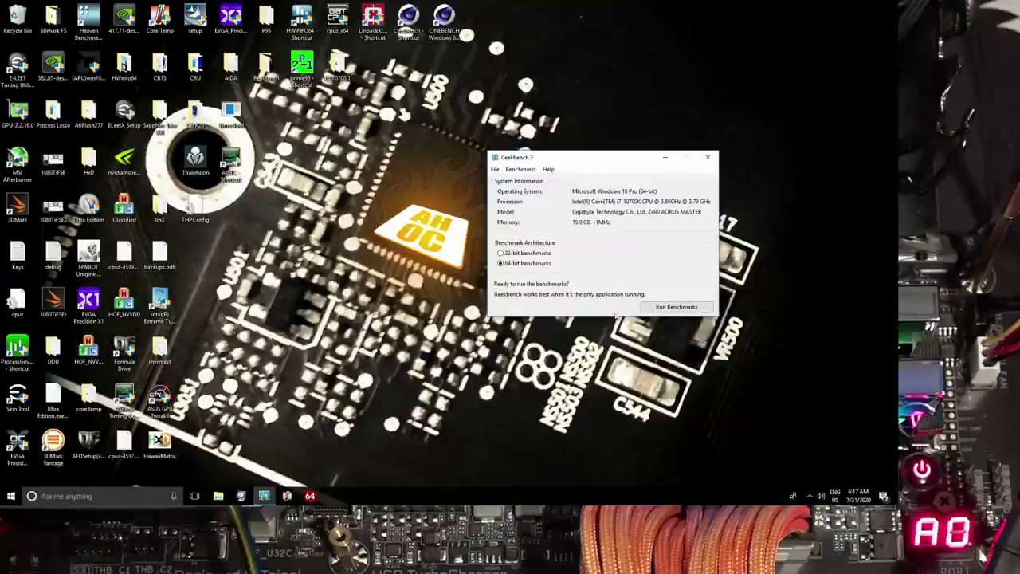
{"action": "left_click", "coordinate": [660, 308]}
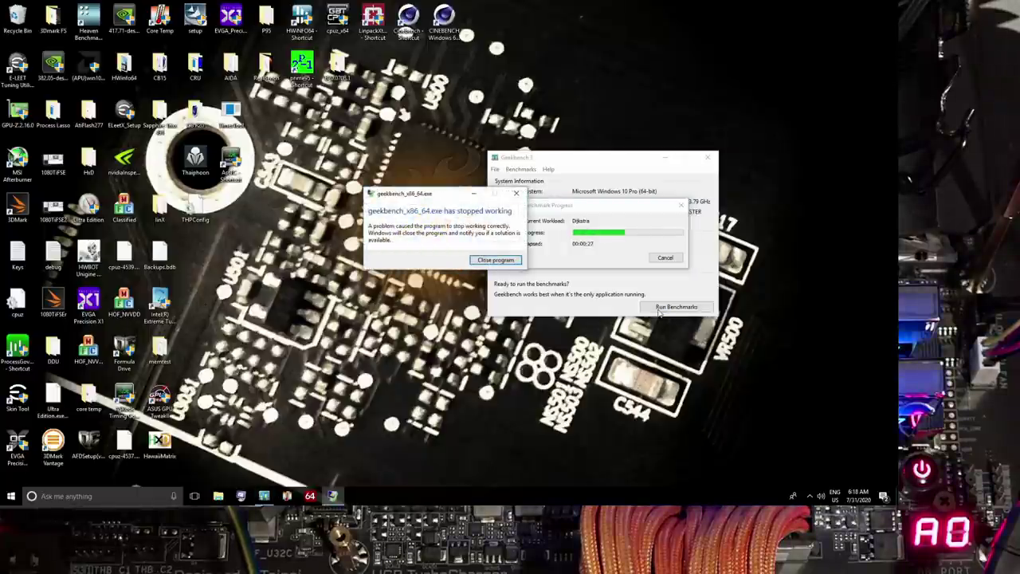
{"action": "left_click", "coordinate": [486, 260]}
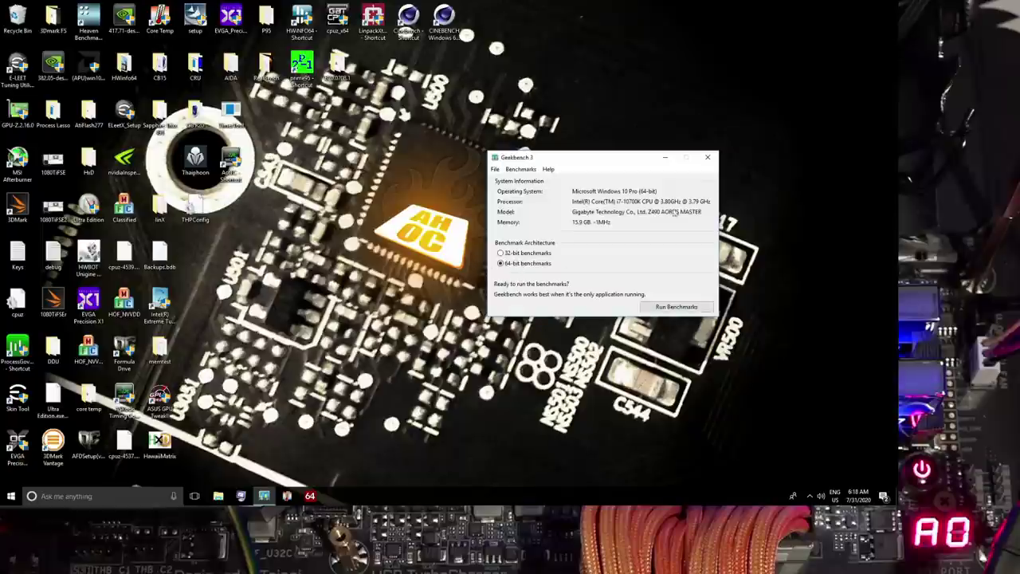
{"action": "left_click", "coordinate": [707, 158]}
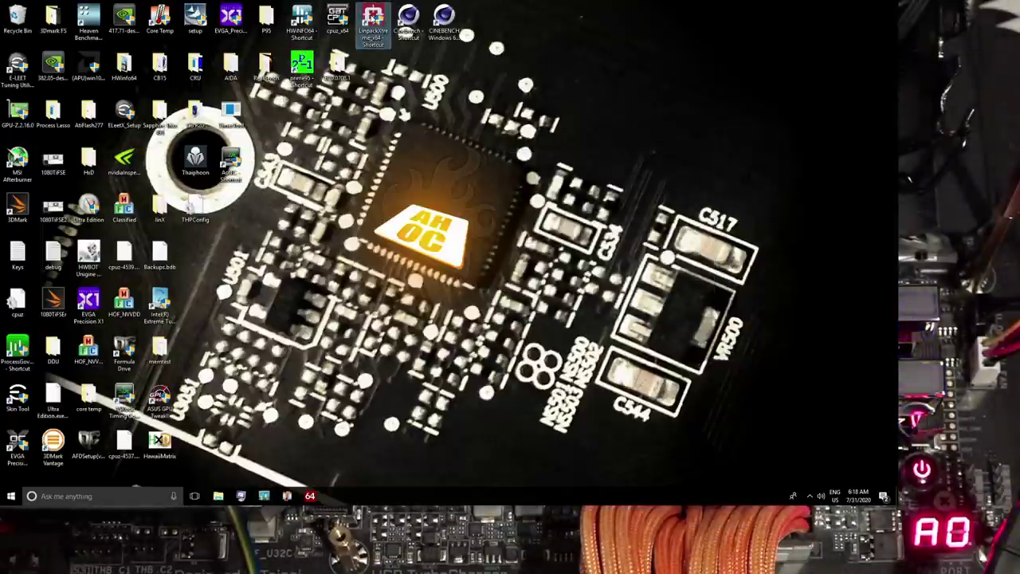
- Open Linpack Xtreme and set up a benchmark using 8GB of RAM with 3 runs
{"action": "double_click", "coordinate": [372, 22]}
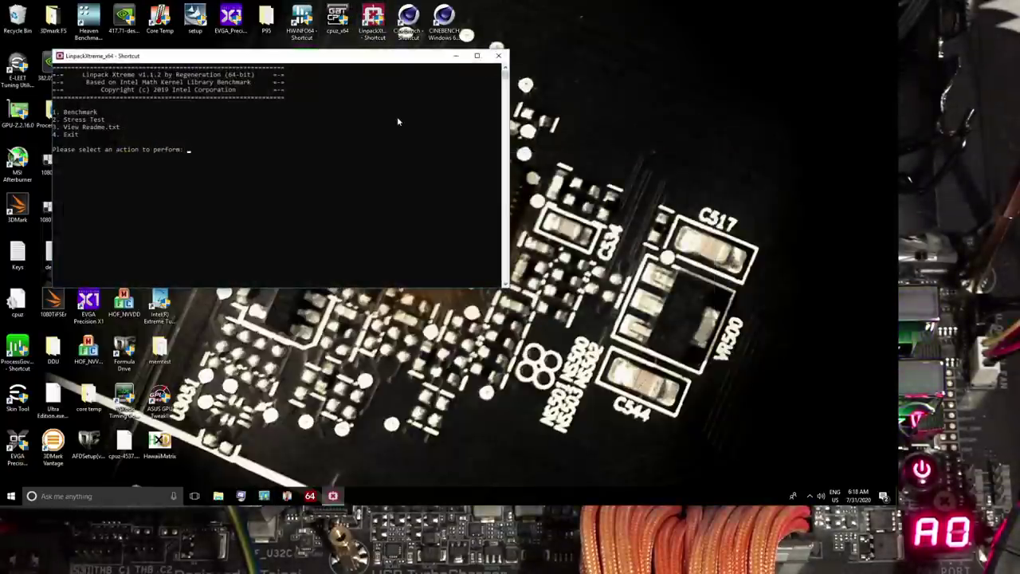
{"action": "type", "text": "1"}
{"action": "key", "text": "Return"}
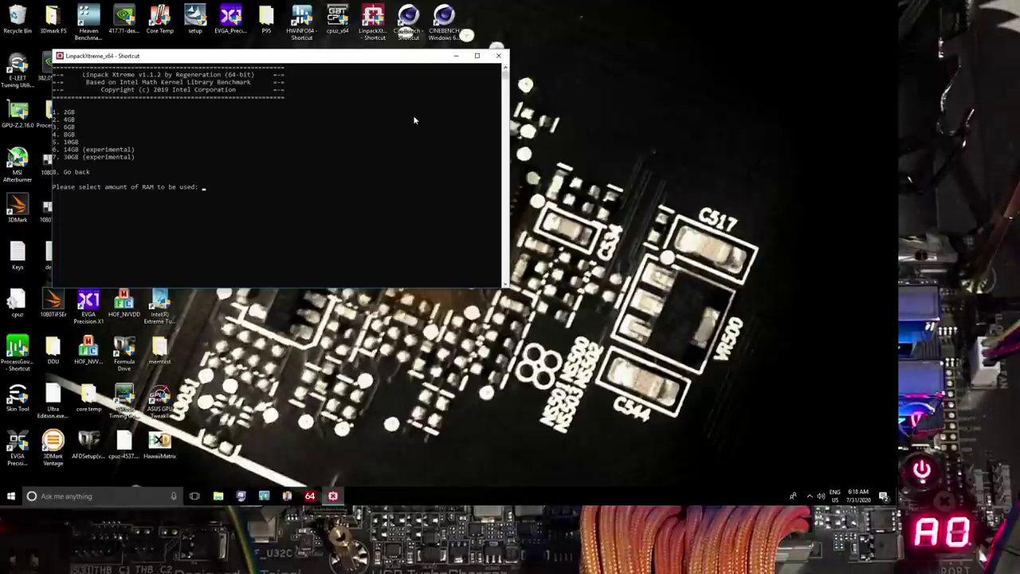
{"action": "type", "text": "4"}
{"action": "key", "text": "Return"}
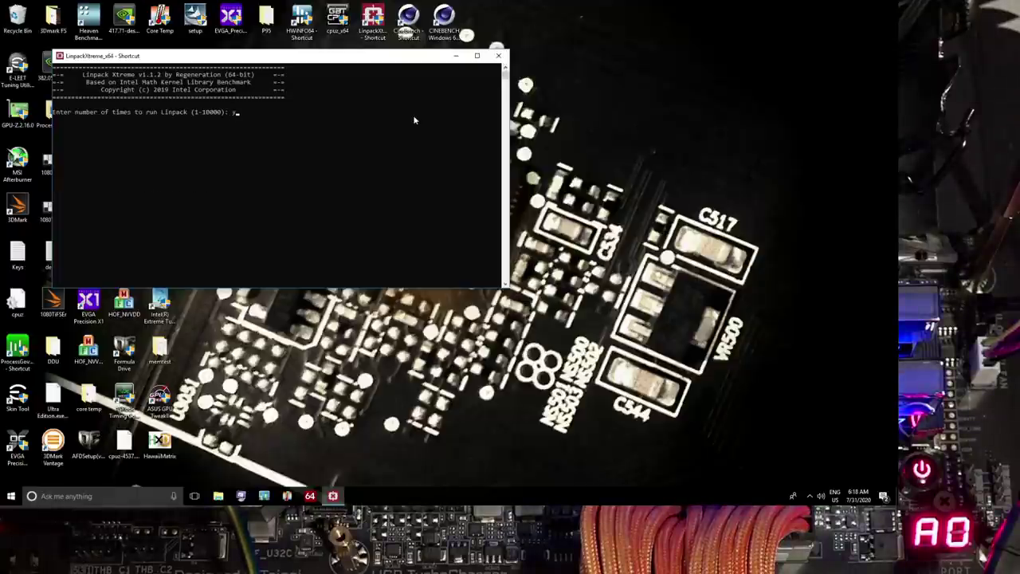
{"action": "type", "text": "3"}
{"action": "key", "text": "Return"}
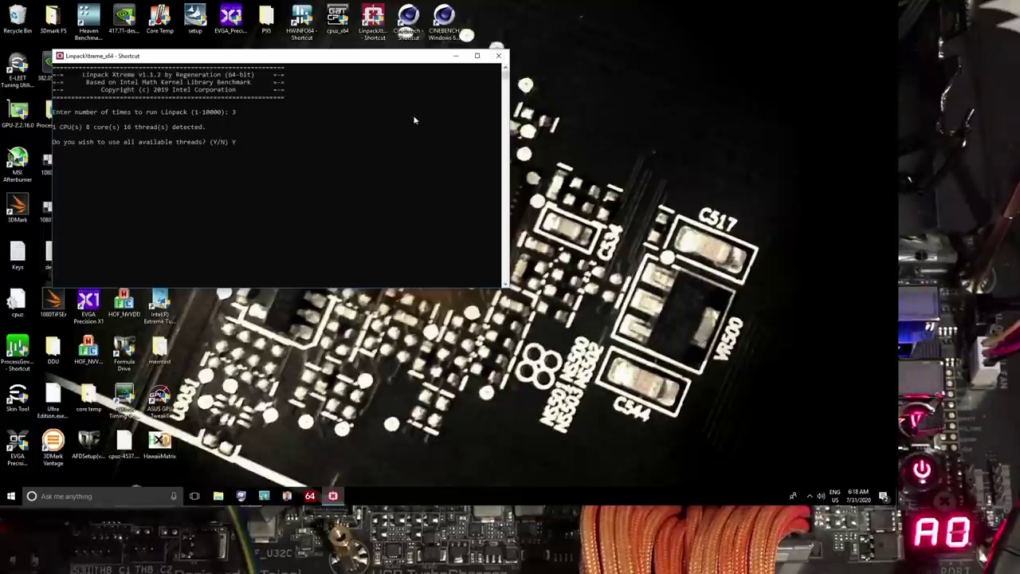
- Start the Linpack run using all available threads, with sleep mode disabled and without CPUID HWMonitor in the background
{"action": "type", "text": "Y"}
{"action": "key", "text": "Return"}
{"action": "type", "text": "Y"}
{"action": "key", "text": "Return"}
{"action": "type", "text": "N"}
{"action": "key", "text": "Return"}
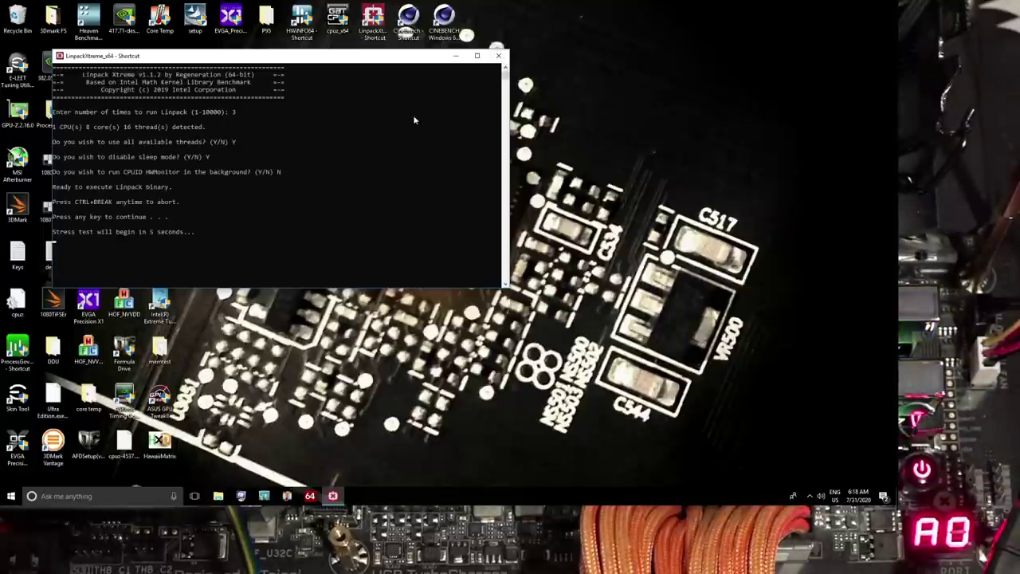
- Open Task Manager and show its performance graphs during the Linpack run
{"action": "key", "text": "ctrl+shift+Escape"}
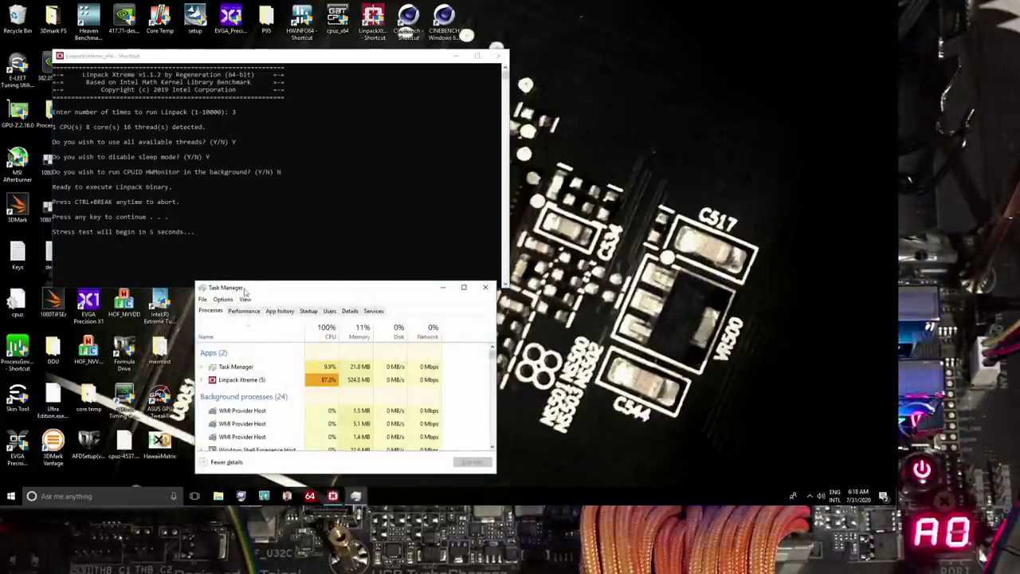
{"action": "left_click", "coordinate": [244, 311]}
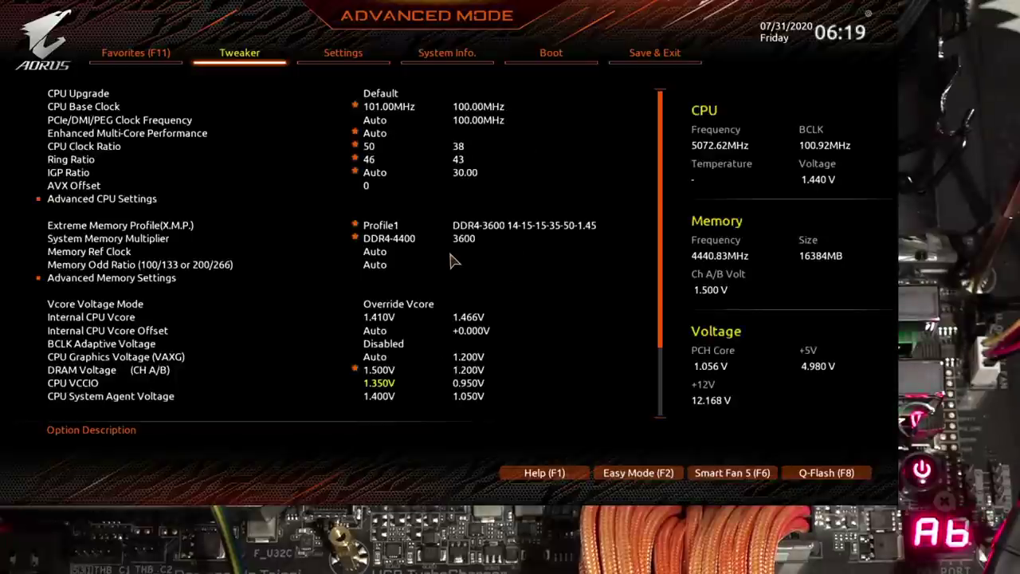
- Open Memory Channels Timing under Advanced Memory Settings in the BIOS
{"action": "key", "text": "Down"}
{"action": "key", "text": "Down"}
{"action": "key", "text": "Down"}
{"action": "key", "text": "Down"}
{"action": "key", "text": "Down"}
{"action": "key", "text": "Down"}
{"action": "key", "text": "Down"}
{"action": "key", "text": "Down"}
{"action": "key", "text": "Down"}
{"action": "key", "text": "Down"}
{"action": "key", "text": "Down"}
{"action": "key", "text": "Down"}
{"action": "key", "text": "Down"}
{"action": "key", "text": "Down"}
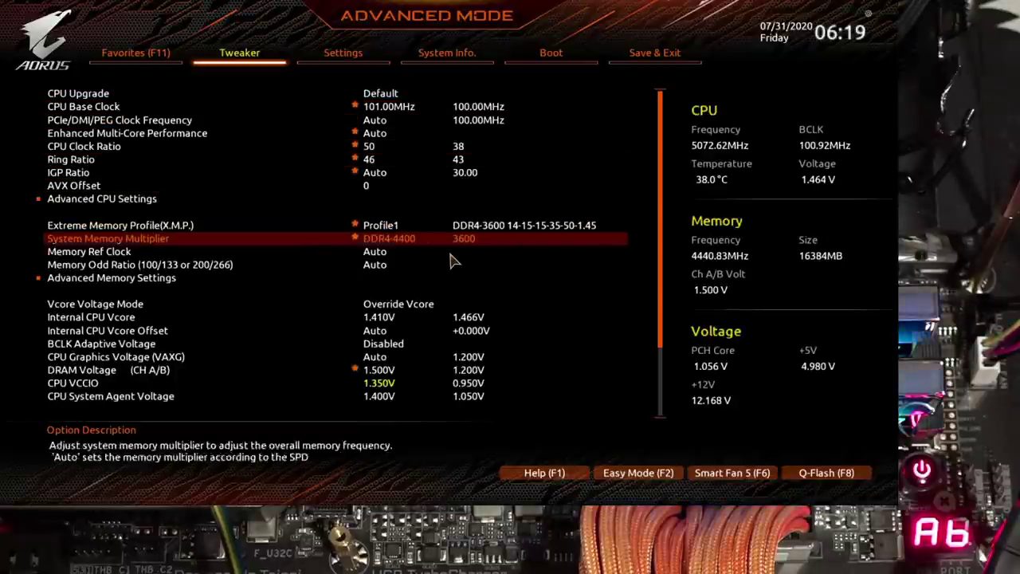
{"action": "key", "text": "Return"}
{"action": "key", "text": "Down"}
{"action": "key", "text": "Down"}
{"action": "key", "text": "Down"}
{"action": "key", "text": "Down"}
{"action": "key", "text": "Down"}
{"action": "key", "text": "Down"}
{"action": "key", "text": "Down"}
{"action": "key", "text": "Down"}
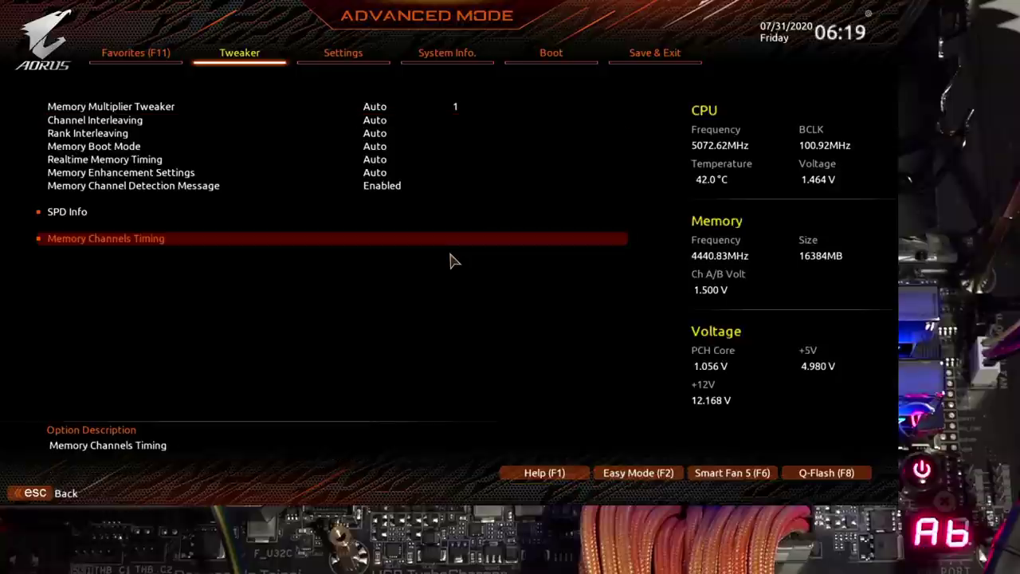
{"action": "key", "text": "Return"}
- Examine the standard and advanced memory channel timings from CAS Latency down to tRTP
{"action": "key", "text": "Down"}
{"action": "key", "text": "Down"}
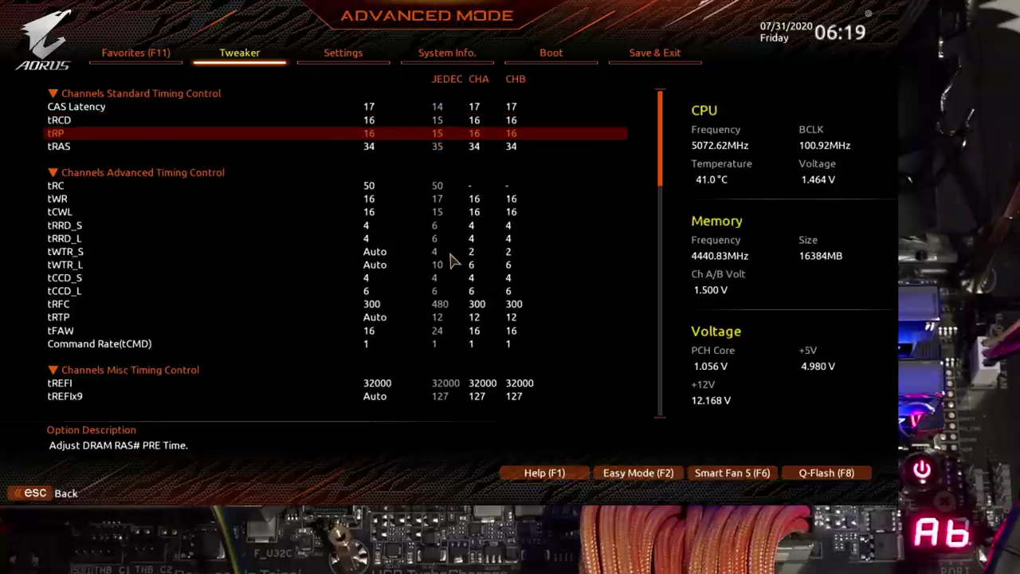
{"action": "key", "text": "Down"}
{"action": "key", "text": "Down"}
{"action": "key", "text": "Down"}
{"action": "key", "text": "Down"}
{"action": "key", "text": "Down"}
{"action": "key", "text": "Down"}
{"action": "key", "text": "Down"}
{"action": "key", "text": "Down"}
{"action": "key", "text": "Down"}
{"action": "key", "text": "Down"}
{"action": "key", "text": "Down"}
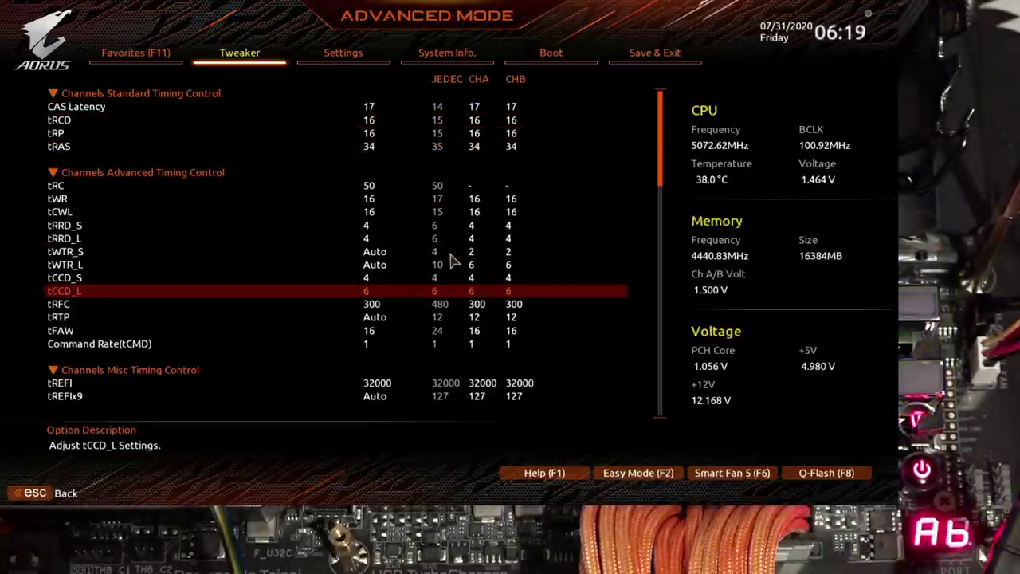
{"action": "key", "text": "Down"}
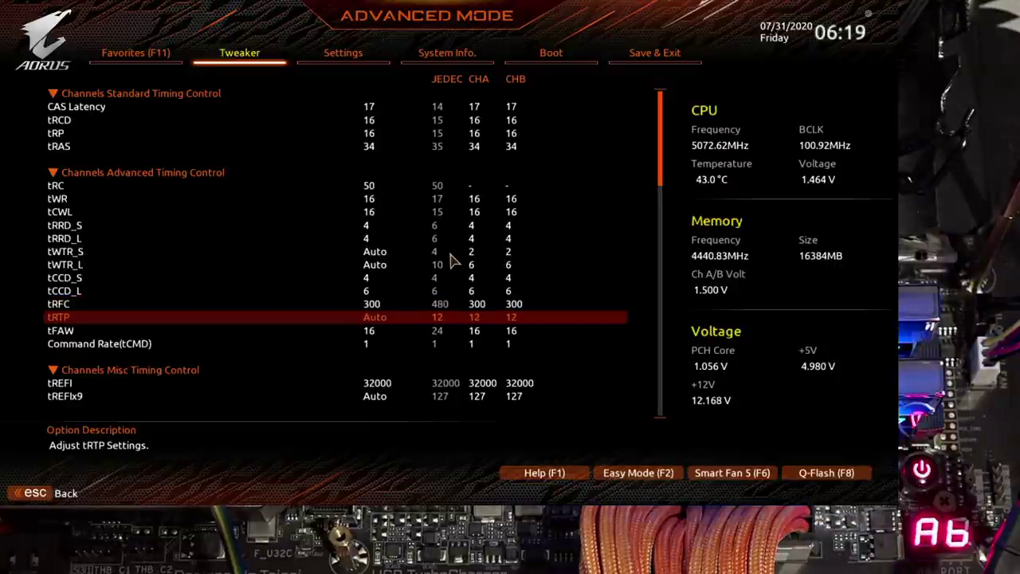
{"action": "key", "text": "Up"}
{"action": "key", "text": "Up"}
- Set the System Memory Multiplier to DDR4-4300 and save the BIOS configuration with a restart
{"action": "key", "text": "Escape"}
{"action": "key", "text": "Up"}
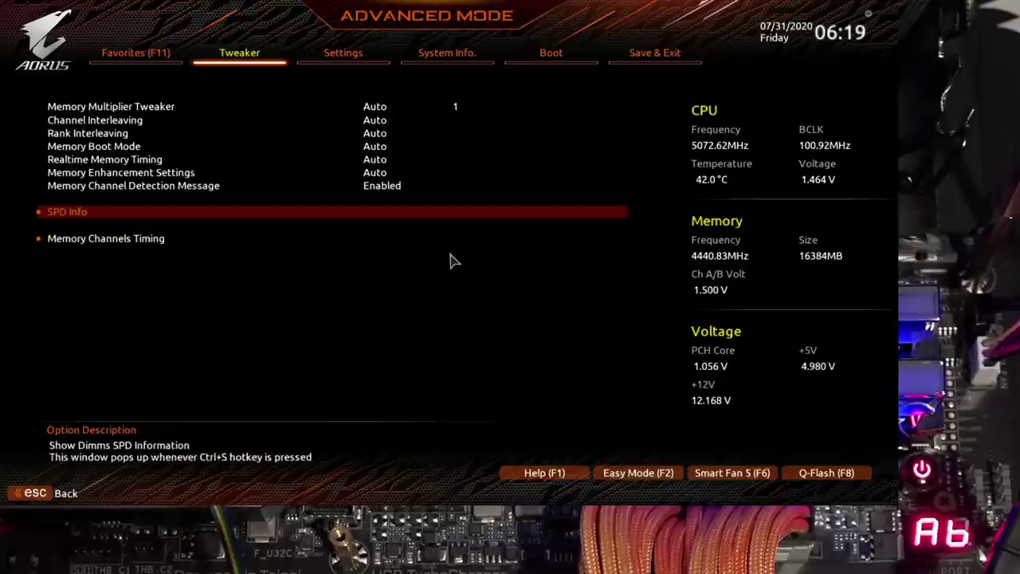
{"action": "key", "text": "Up"}
{"action": "key", "text": "Escape"}
{"action": "key", "text": "Up"}
{"action": "key", "text": "Up"}
{"action": "key", "text": "Up"}
{"action": "key", "text": "Return"}
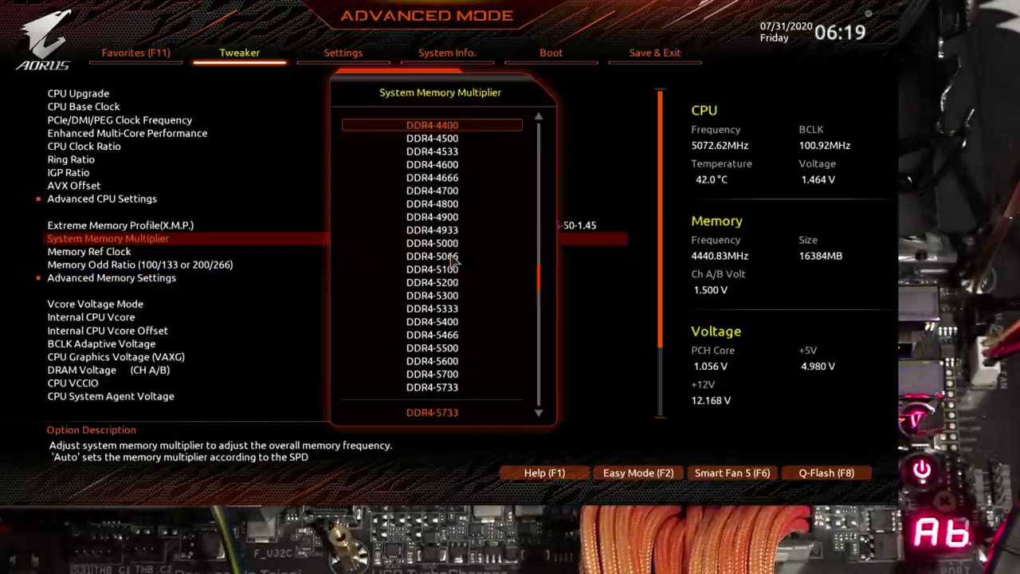
{"action": "key", "text": "Up"}
{"action": "key", "text": "Up"}
{"action": "key", "text": "Return"}
{"action": "key", "text": "F10"}
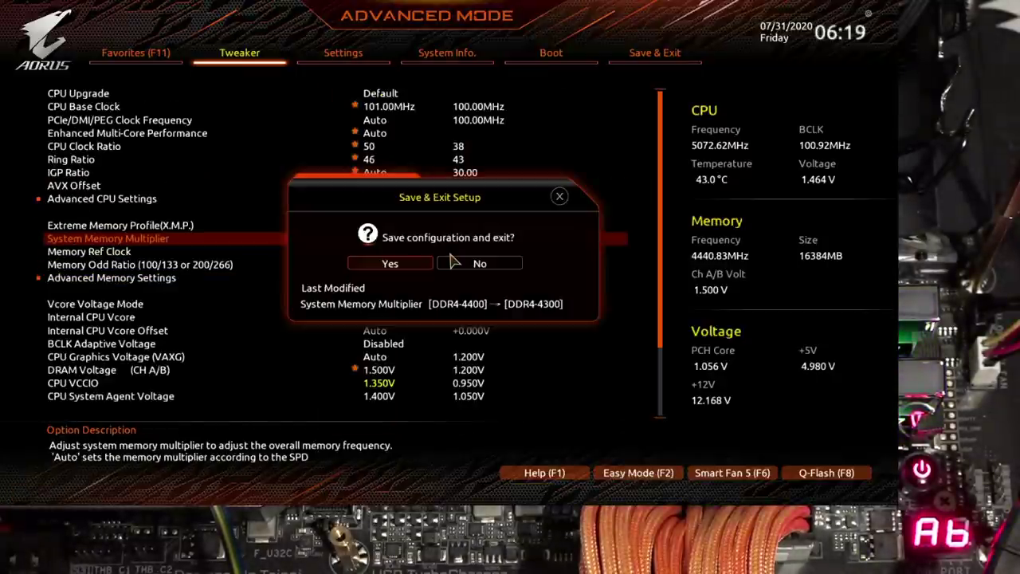
{"action": "key", "text": "Return"}
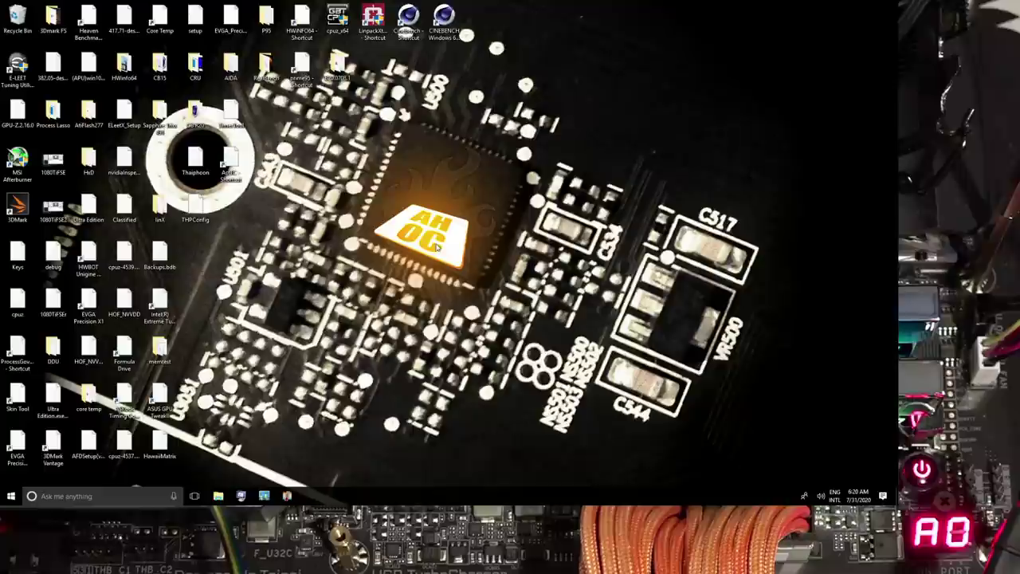
- Open Linpack Xtreme and set up a stress test using 6GB of RAM with 3 runs
{"action": "double_click", "coordinate": [374, 22]}
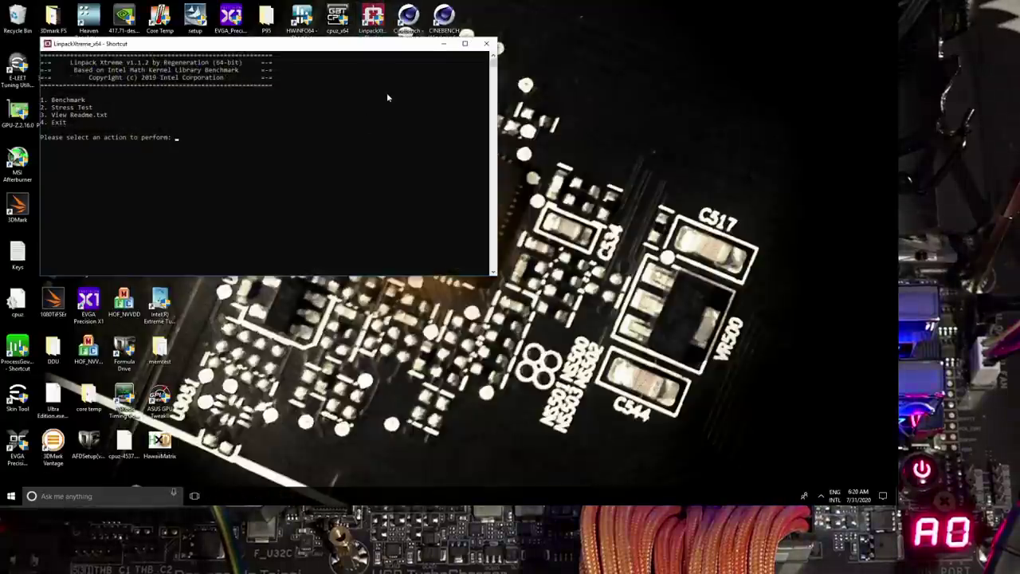
{"action": "key", "text": "2"}
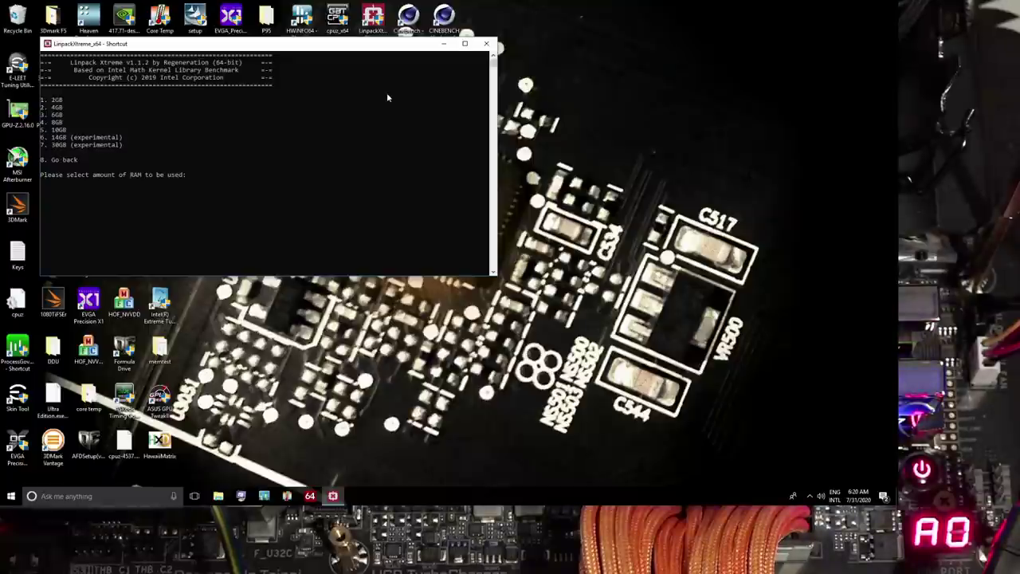
{"action": "key", "text": "5"}
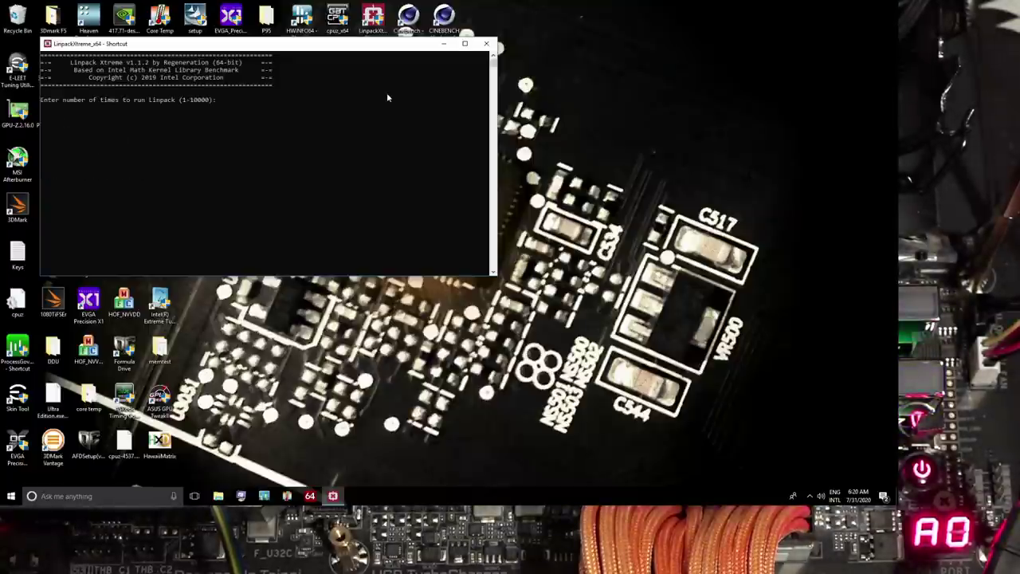
{"action": "type", "text": "3"}
{"action": "key", "text": "Return"}
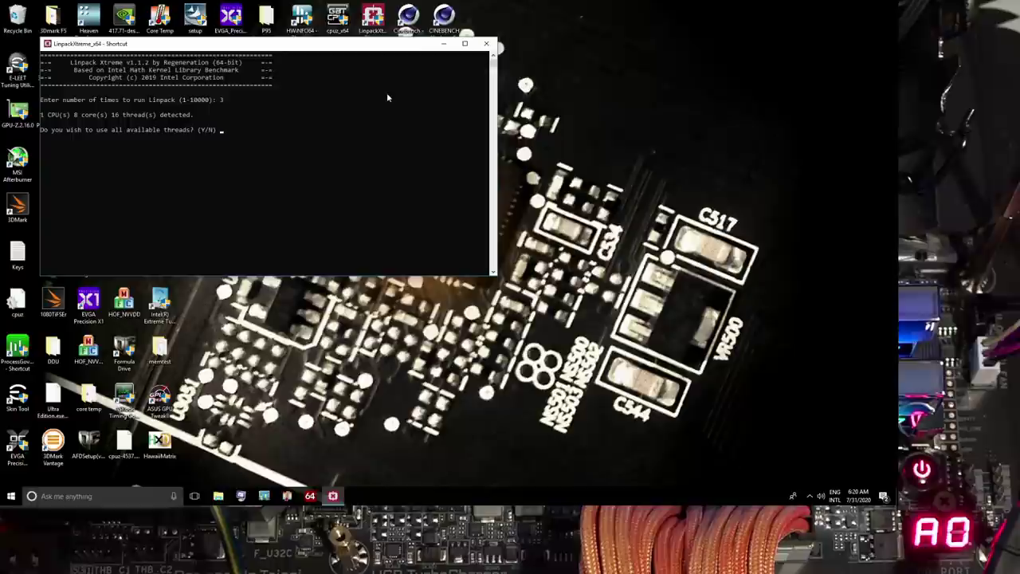
- Start the Linpack stress test on all available threads, with sleep mode disabled and without CPUID HWMonitor in the background
{"action": "key", "text": "y"}
{"action": "key", "text": "y"}
{"action": "key", "text": "n"}
{"action": "key", "text": "Return"}
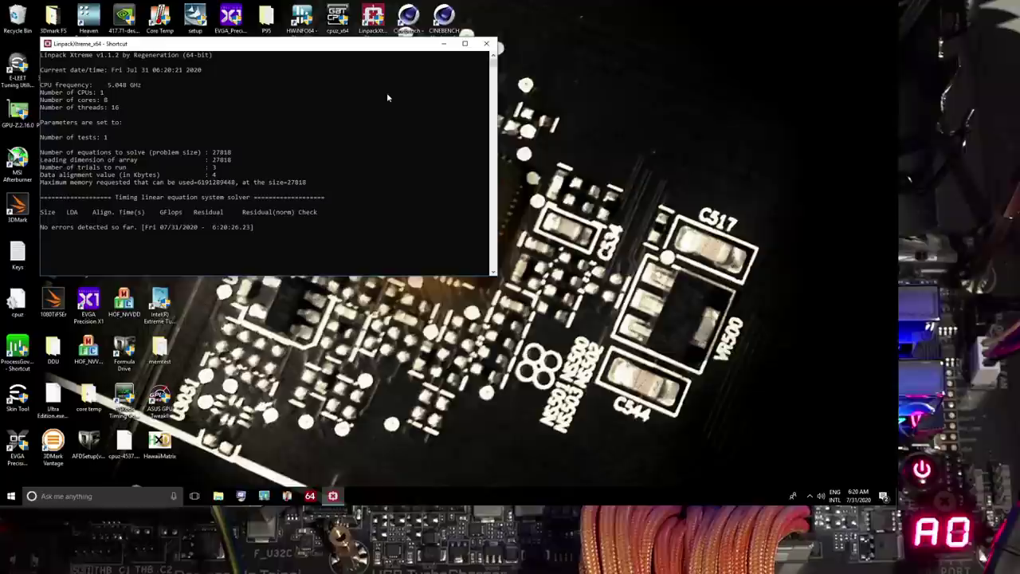
- Open Task Manager and show the memory performance graph while the Linpack stress test runs
{"action": "key", "text": "ctrl+shift+Escape"}
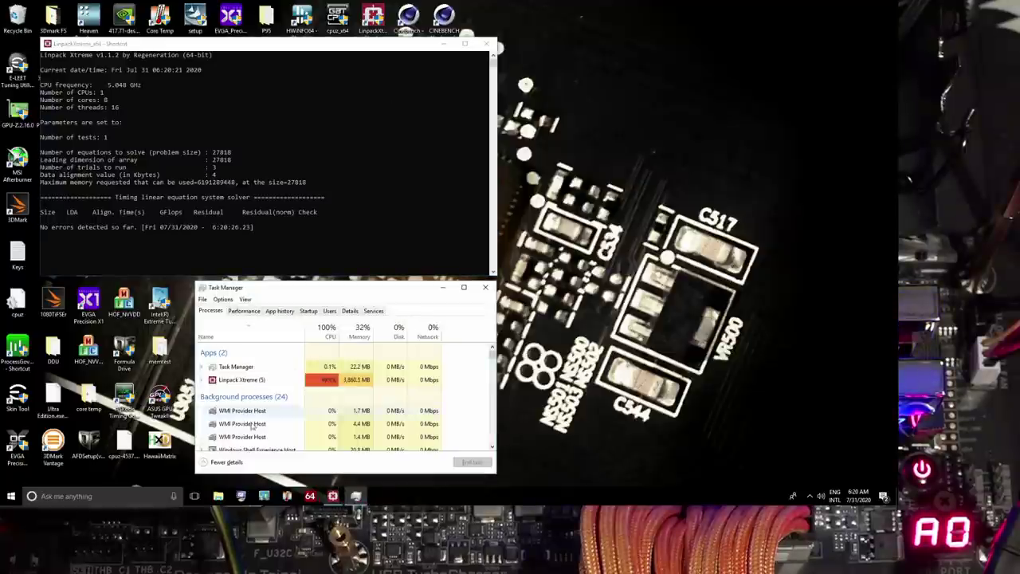
{"action": "left_click", "coordinate": [244, 311]}
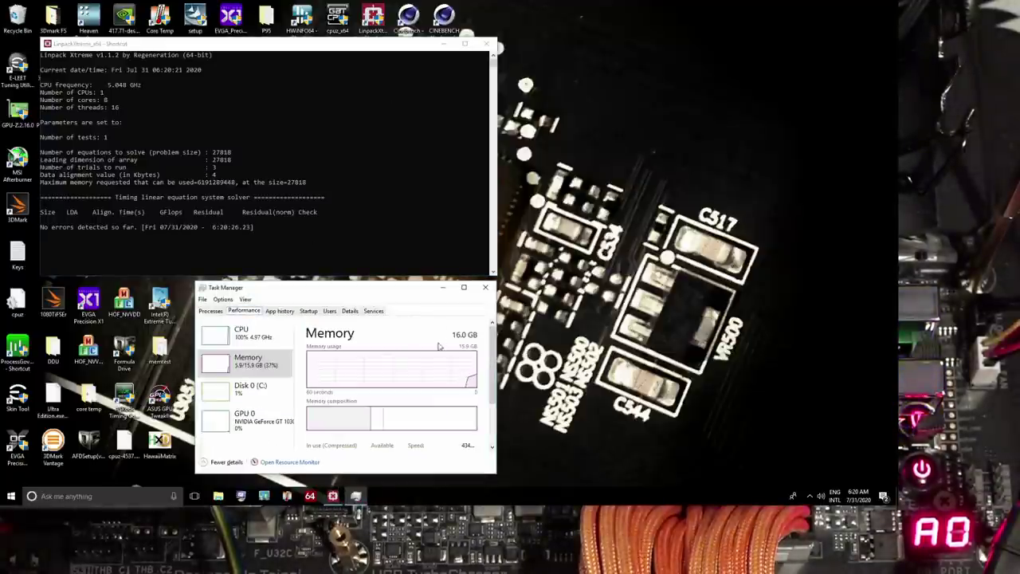
{"action": "left_click", "coordinate": [628, 285]}
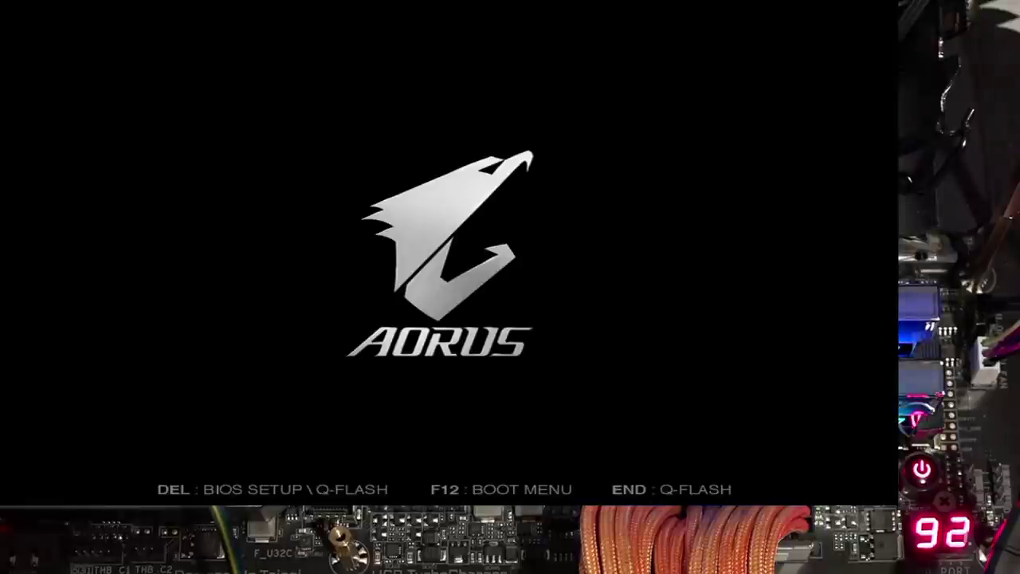
- Enter the BIOS setup during boot and set the System Memory Multiplier to DDR4-4400
{"action": "key", "text": "Delete"}
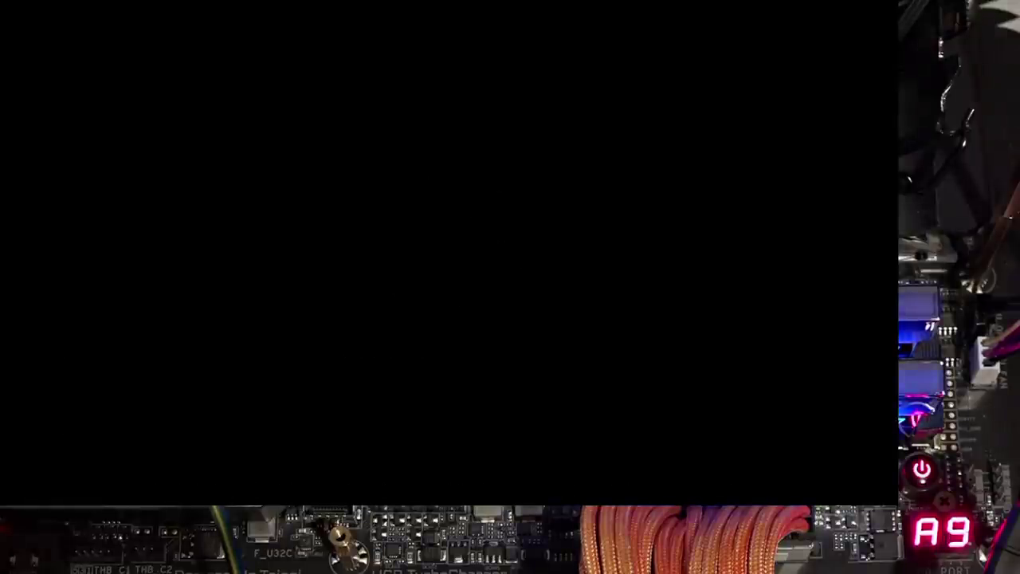
{"action": "key", "text": "Down"}
{"action": "key", "text": "Down"}
{"action": "key", "text": "Down"}
{"action": "key", "text": "Down"}
{"action": "key", "text": "Down"}
{"action": "key", "text": "Down"}
{"action": "key", "text": "Down"}
{"action": "key", "text": "Down"}
{"action": "key", "text": "Down"}
{"action": "key", "text": "Down"}
{"action": "key", "text": "Down"}
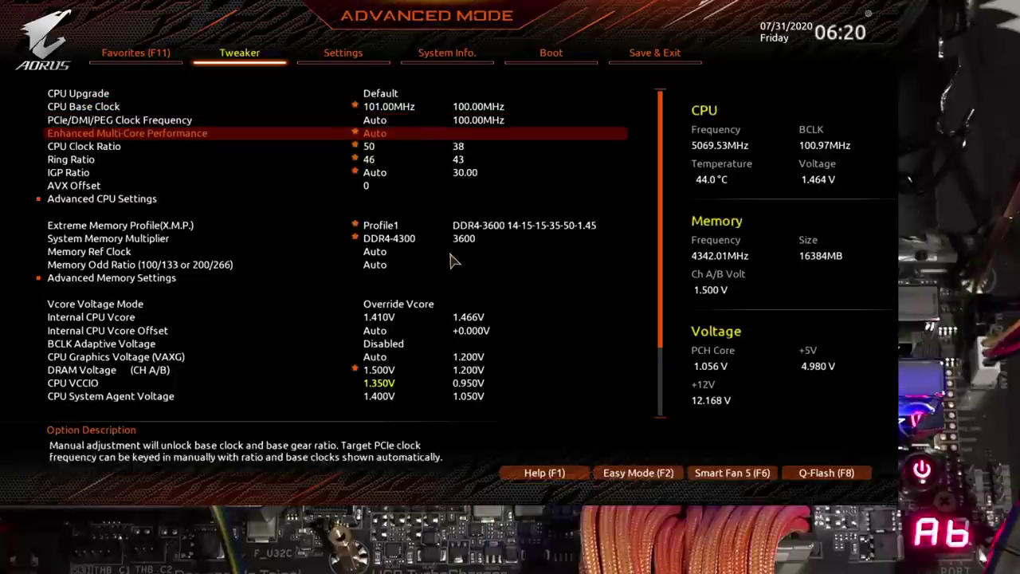
{"action": "key", "text": "Up"}
{"action": "key", "text": "minus"}
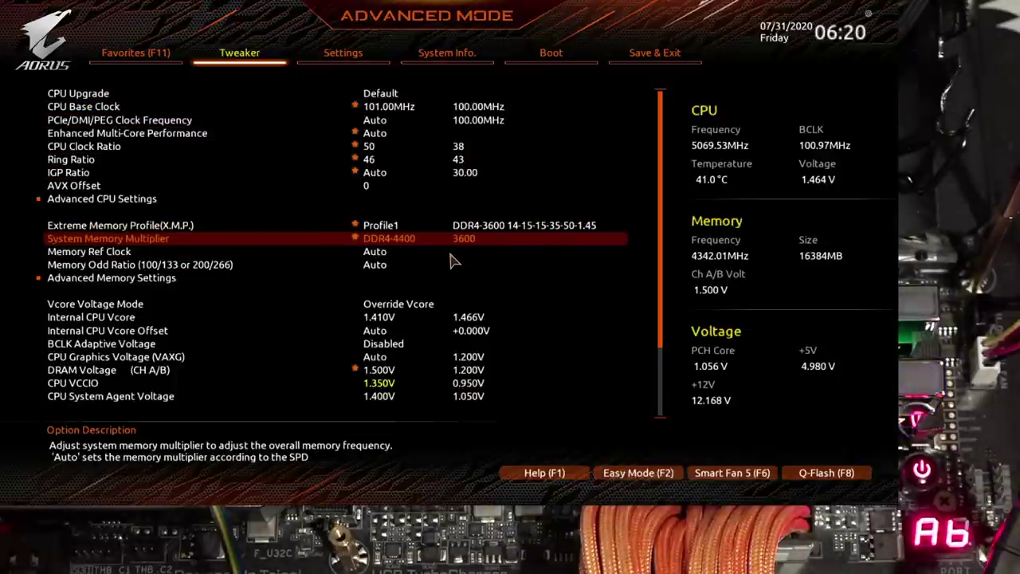
- Check the voltage settings in the Tweaker list and open Memory Channels Timing under Advanced Memory Settings
{"action": "key", "text": "Down"}
{"action": "key", "text": "Down"}
{"action": "key", "text": "Down"}
{"action": "key", "text": "Page_Down"}
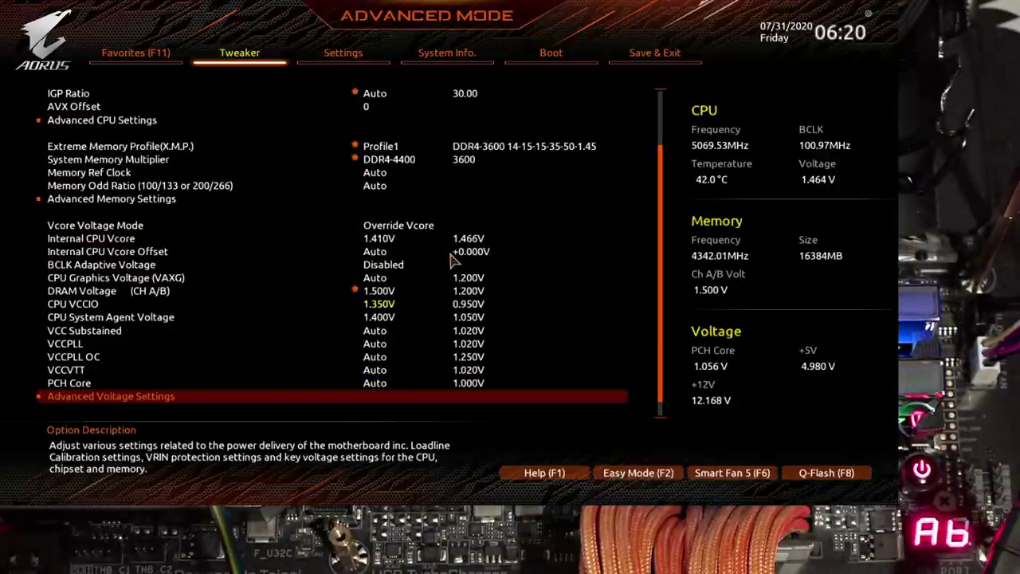
{"action": "key", "text": "Up"}
{"action": "key", "text": "Up"}
{"action": "key", "text": "Up"}
{"action": "key", "text": "Up"}
{"action": "key", "text": "Up"}
{"action": "key", "text": "Up"}
{"action": "key", "text": "Up"}
{"action": "key", "text": "Up"}
{"action": "key", "text": "Up"}
{"action": "key", "text": "Up"}
{"action": "key", "text": "Up"}
{"action": "key", "text": "Up"}
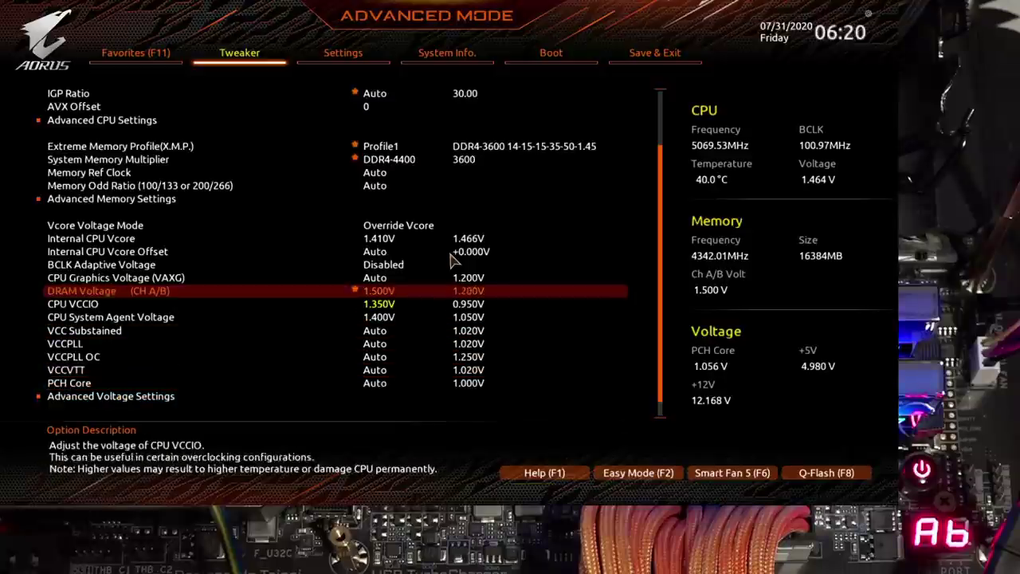
{"action": "key", "text": "Up"}
{"action": "key", "text": "Up"}
{"action": "key", "text": "Return"}
{"action": "key", "text": "Down"}
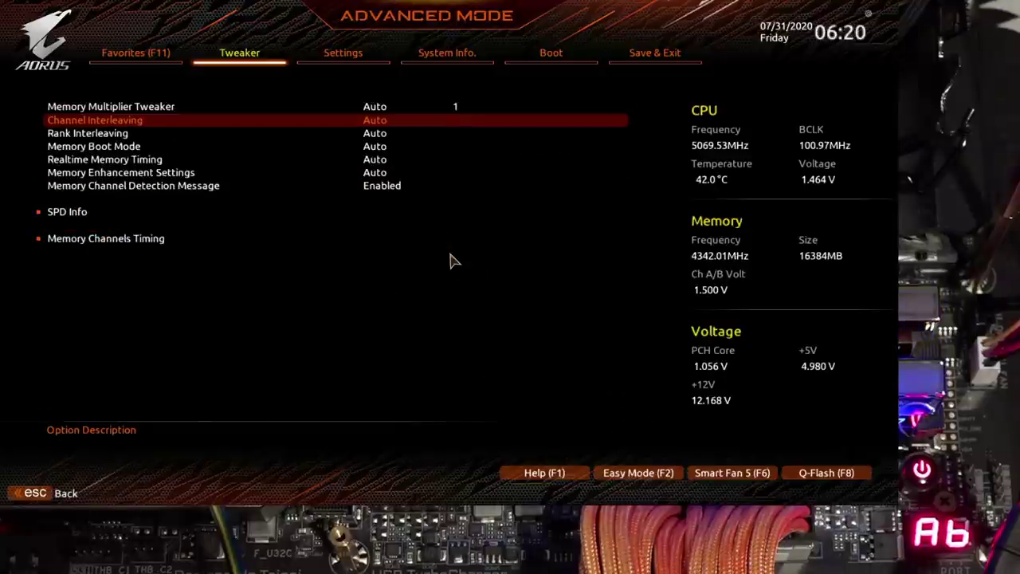
{"action": "key", "text": "Down"}
{"action": "key", "text": "Down"}
{"action": "key", "text": "Down"}
{"action": "key", "text": "Down"}
{"action": "key", "text": "Down"}
{"action": "key", "text": "Down"}
{"action": "key", "text": "Down"}
{"action": "key", "text": "Return"}
- Set Command Rate (tCMD) to 2 in the Channels Advanced Timing Control section
{"action": "key", "text": "Down"}
{"action": "key", "text": "Down"}
{"action": "key", "text": "Down"}
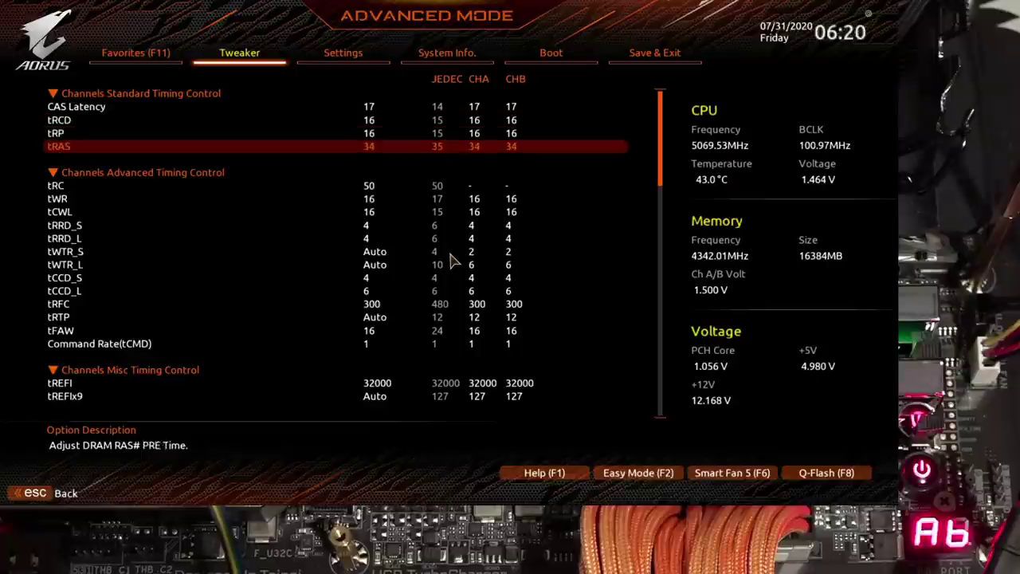
{"action": "key", "text": "Down"}
{"action": "key", "text": "Down"}
{"action": "key", "text": "Down"}
{"action": "key", "text": "Down"}
{"action": "key", "text": "Down"}
{"action": "key", "text": "Down"}
{"action": "key", "text": "Down"}
{"action": "key", "text": "Down"}
{"action": "key", "text": "Down"}
{"action": "key", "text": "Down"}
{"action": "key", "text": "Down"}
{"action": "key", "text": "Down"}
{"action": "key", "text": "Down"}
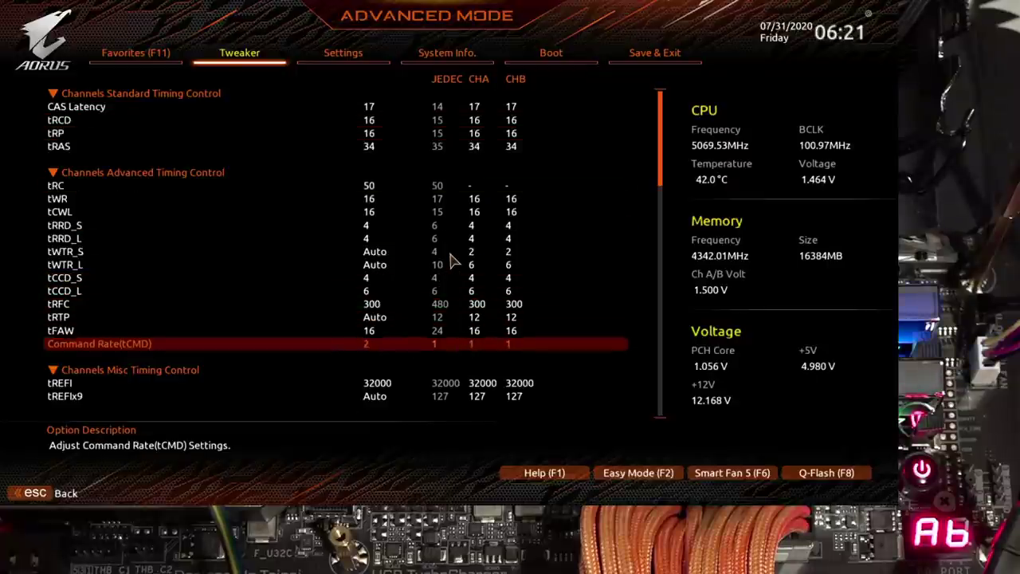
- Set the tCWL timing to 15 in the Channels Advanced Timing Control section
{"action": "key", "text": "Up"}
{"action": "key", "text": "Up"}
{"action": "key", "text": "Up"}
{"action": "key", "text": "Up"}
{"action": "key", "text": "Up"}
{"action": "key", "text": "Up"}
{"action": "key", "text": "Up"}
{"action": "key", "text": "Up"}
{"action": "key", "text": "Up"}
{"action": "key", "text": "Up"}
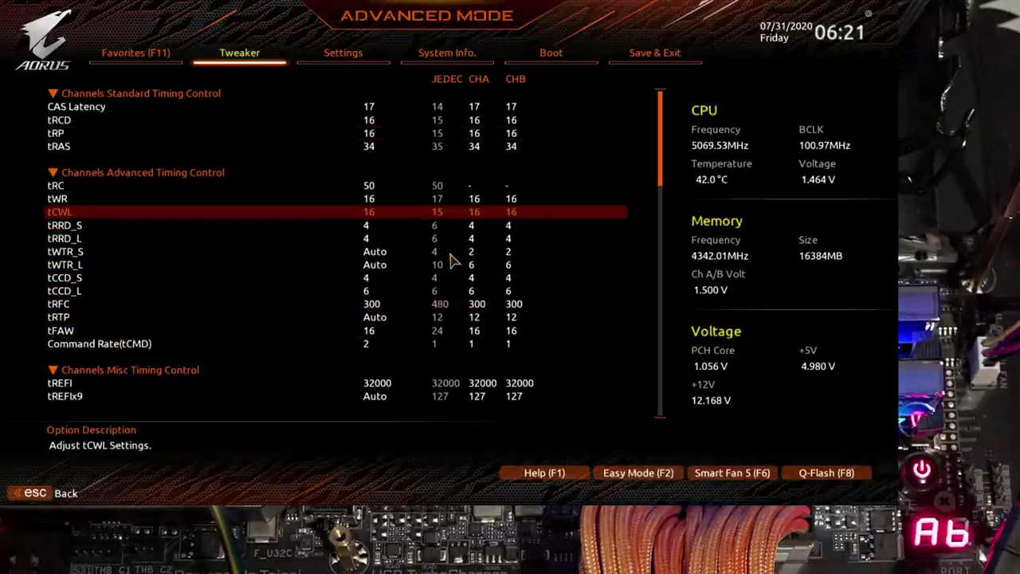
{"action": "type", "text": "15"}
- Review the remaining Channels Advanced and Misc Timing Control entries from tCWL down to tWRRD_dd
{"action": "key", "text": "Down"}
{"action": "key", "text": "Down"}
{"action": "key", "text": "Down"}
{"action": "key", "text": "Down"}
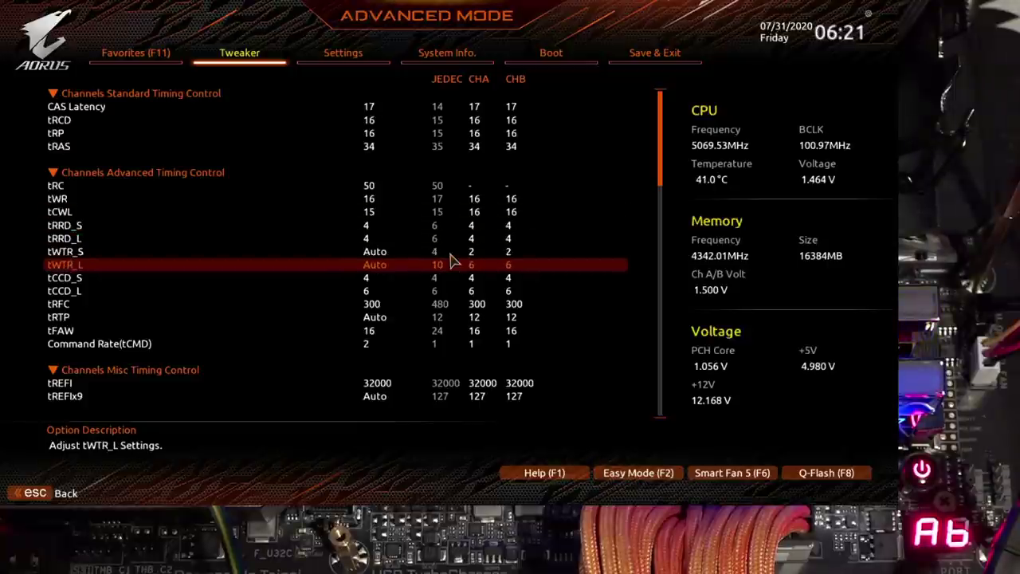
{"action": "key", "text": "Down"}
{"action": "key", "text": "Down"}
{"action": "key", "text": "Down"}
{"action": "key", "text": "Down"}
{"action": "key", "text": "Down"}
{"action": "key", "text": "Down"}
{"action": "key", "text": "Down"}
{"action": "key", "text": "Down"}
{"action": "key", "text": "Down"}
{"action": "key", "text": "Down"}
{"action": "key", "text": "Down"}
{"action": "key", "text": "Down"}
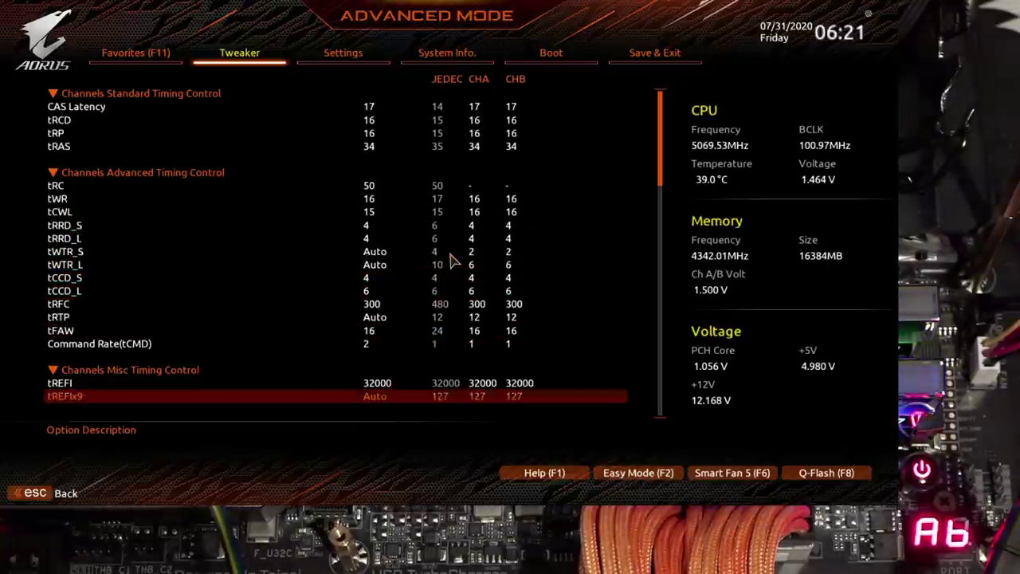
{"action": "key", "text": "Down"}
{"action": "key", "text": "Down"}
{"action": "key", "text": "Down"}
{"action": "key", "text": "Down"}
{"action": "key", "text": "Down"}
{"action": "key", "text": "Down"}
{"action": "key", "text": "Down"}
{"action": "key", "text": "Down"}
{"action": "key", "text": "Down"}
{"action": "key", "text": "Down"}
{"action": "key", "text": "Down"}
{"action": "key", "text": "Down"}
{"action": "key", "text": "Down"}
{"action": "key", "text": "Down"}
{"action": "key", "text": "Down"}
{"action": "key", "text": "Down"}
{"action": "key", "text": "Down"}
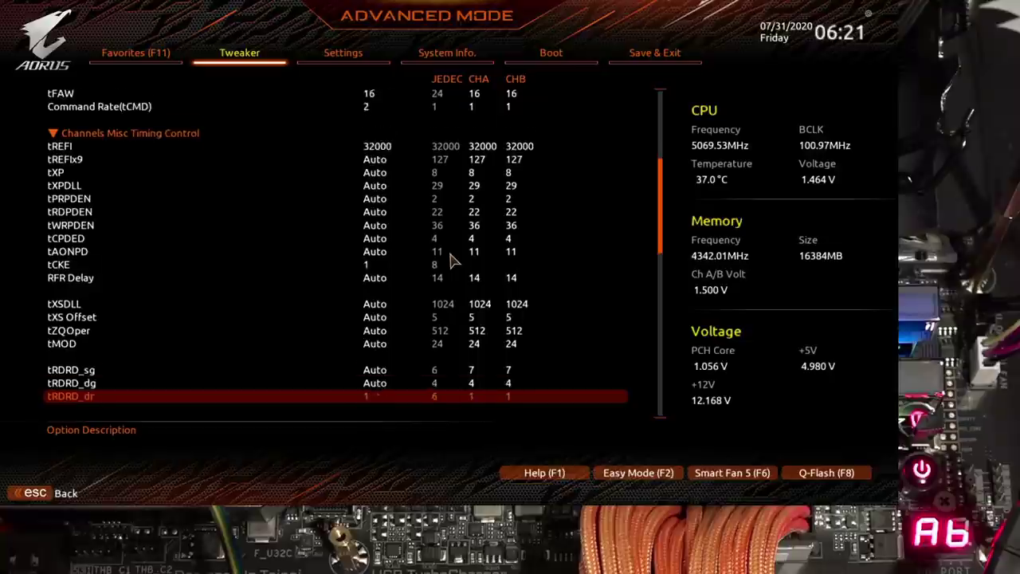
{"action": "key", "text": "Down"}
{"action": "key", "text": "Down"}
{"action": "key", "text": "Down"}
{"action": "key", "text": "Down"}
{"action": "key", "text": "Down"}
{"action": "key", "text": "Down"}
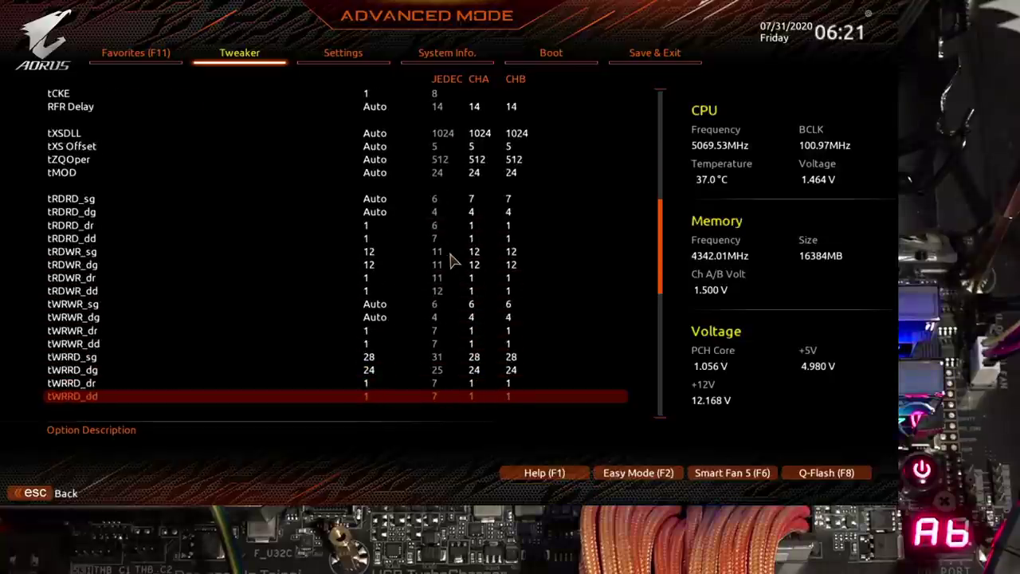
- Look back through the memory timings from the tWRRD entries up to tCCD_L
{"action": "key", "text": "Up"}
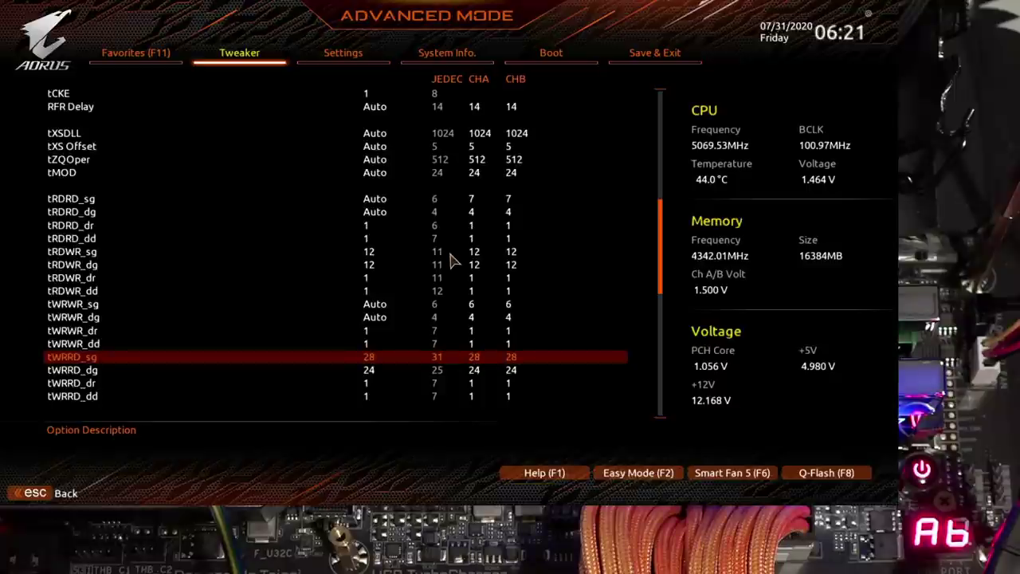
{"action": "key", "text": "Up"}
{"action": "key", "text": "Up"}
{"action": "key", "text": "Up"}
{"action": "key", "text": "Up"}
{"action": "key", "text": "Up"}
{"action": "key", "text": "Up"}
{"action": "key", "text": "Up"}
{"action": "key", "text": "Up"}
{"action": "key", "text": "Up"}
{"action": "key", "text": "Up"}
{"action": "key", "text": "Up"}
{"action": "key", "text": "Up"}
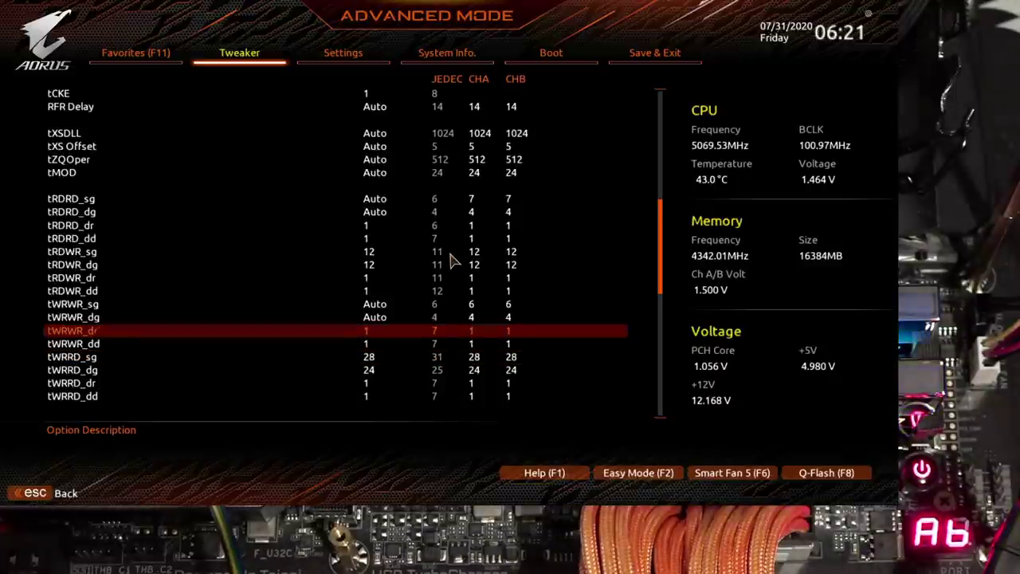
{"action": "key", "text": "Up"}
{"action": "key", "text": "Up"}
{"action": "key", "text": "Up"}
{"action": "key", "text": "Up"}
{"action": "key", "text": "Up"}
{"action": "key", "text": "Up"}
{"action": "key", "text": "Up"}
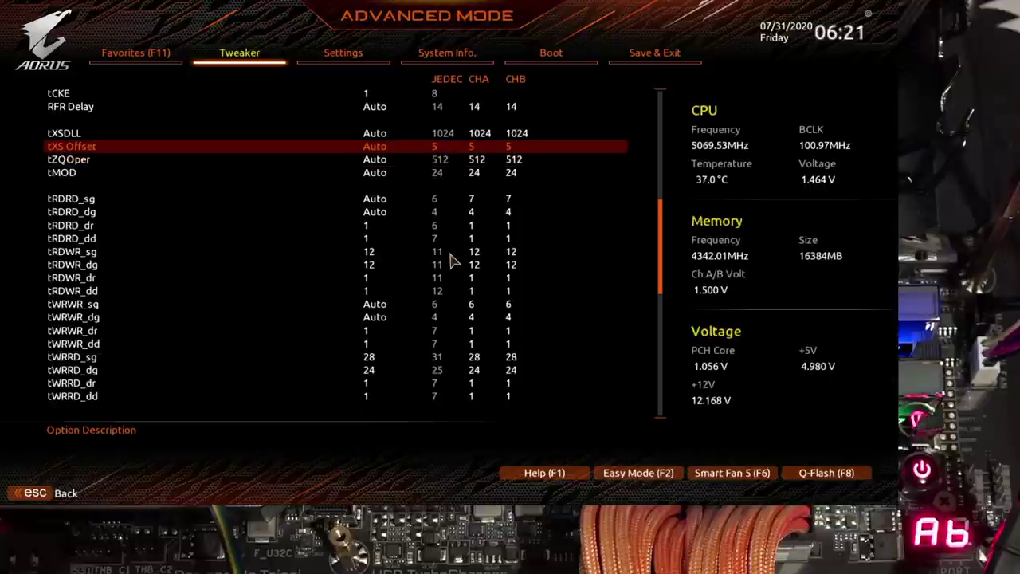
{"action": "key", "text": "Up"}
{"action": "key", "text": "Up"}
{"action": "key", "text": "Up"}
{"action": "key", "text": "Up"}
{"action": "key", "text": "Up"}
{"action": "key", "text": "Up"}
{"action": "key", "text": "Up"}
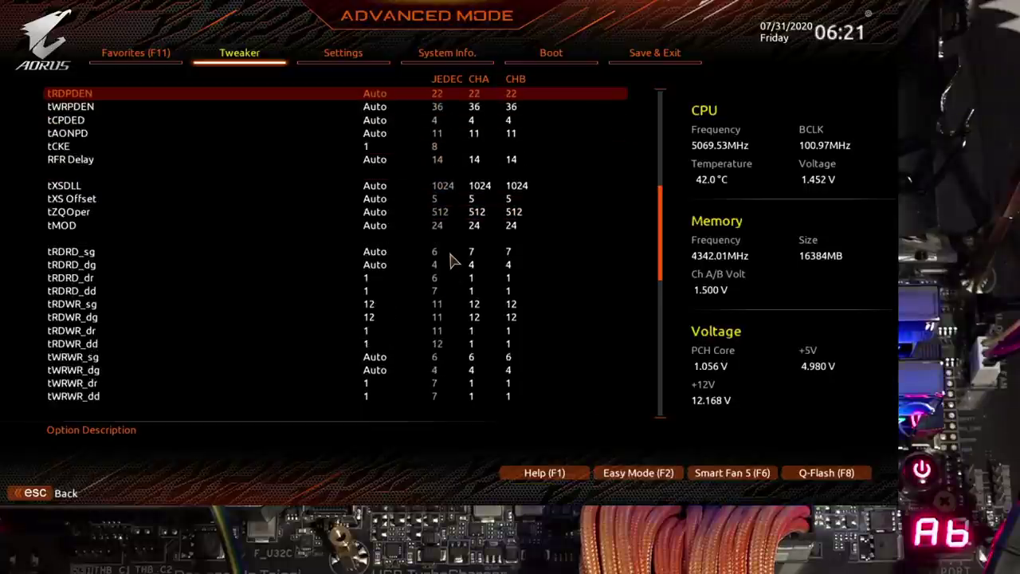
{"action": "key", "text": "Up"}
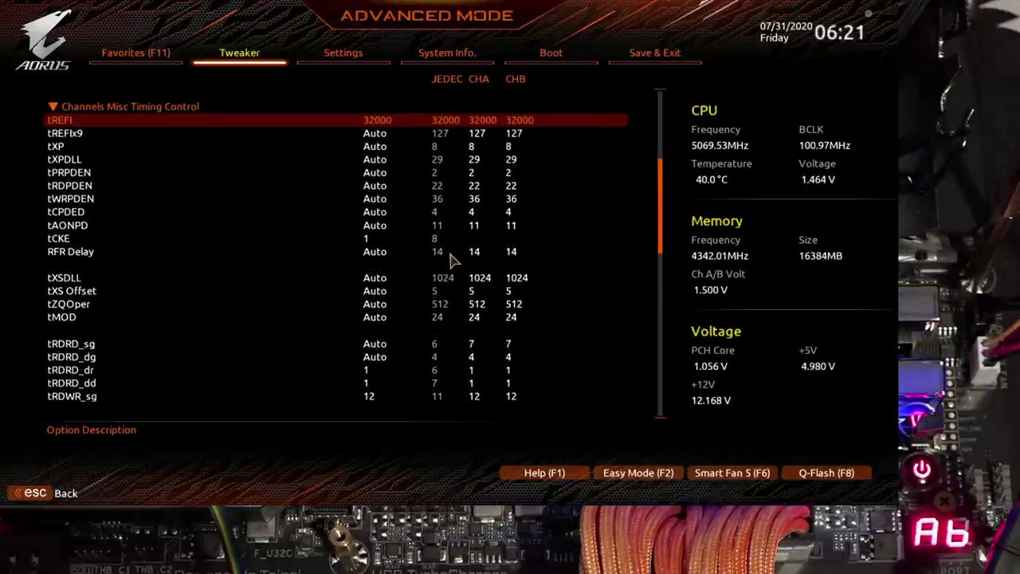
{"action": "key", "text": "Up"}
{"action": "key", "text": "Up"}
{"action": "key", "text": "Up"}
{"action": "key", "text": "Up"}
{"action": "key", "text": "Up"}
{"action": "key", "text": "Up"}
{"action": "key", "text": "Up"}
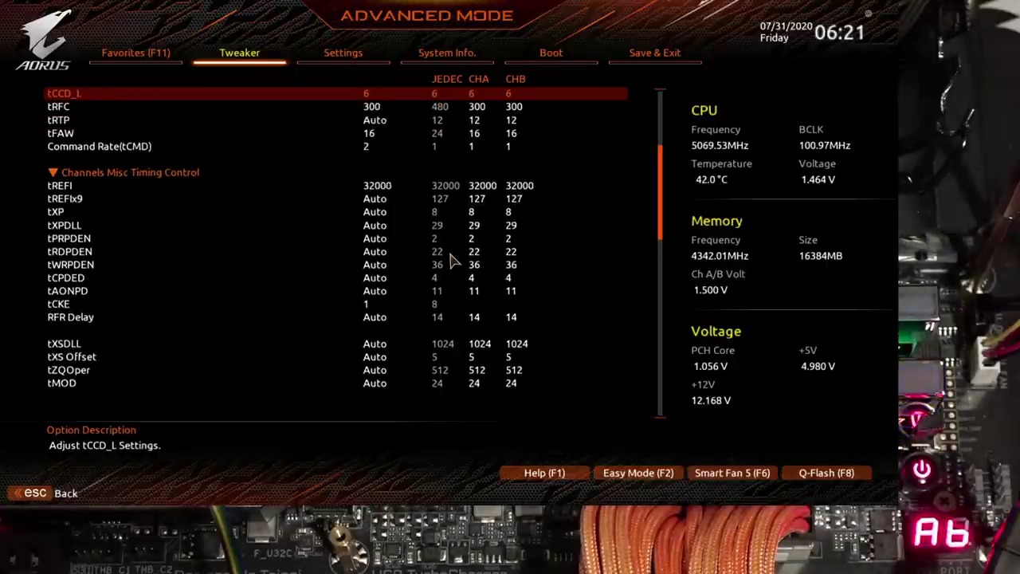
- Set tREFI to 36000 in the Channels Misc Timing Control section
{"action": "key", "text": "Down"}
{"action": "key", "text": "Down"}
{"action": "key", "text": "Down"}
{"action": "key", "text": "Down"}
{"action": "key", "text": "Down"}
{"action": "key", "text": "Down"}
{"action": "key", "text": "Down"}
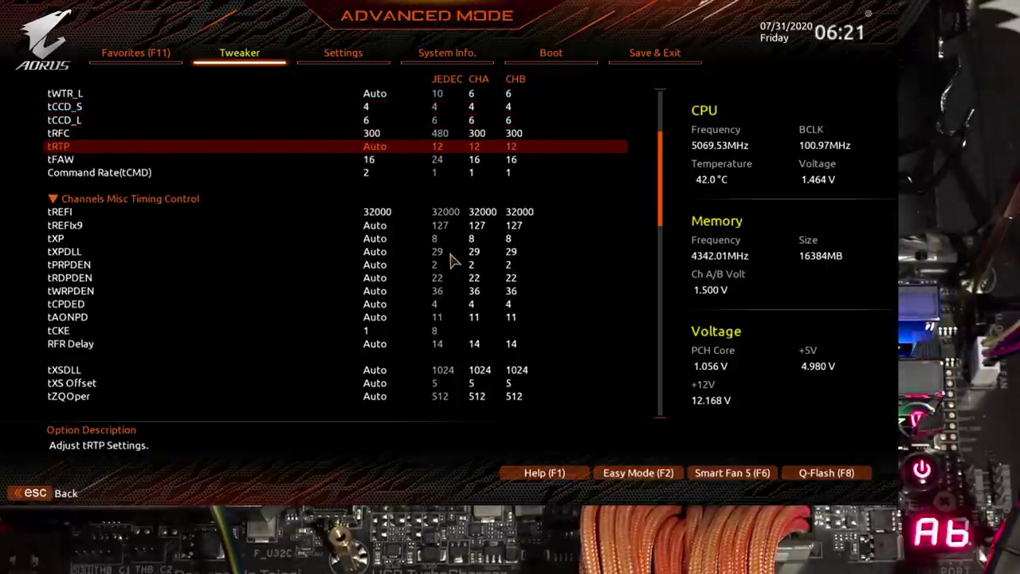
{"action": "key", "text": "Up"}
{"action": "key", "text": "Down"}
{"action": "key", "text": "Down"}
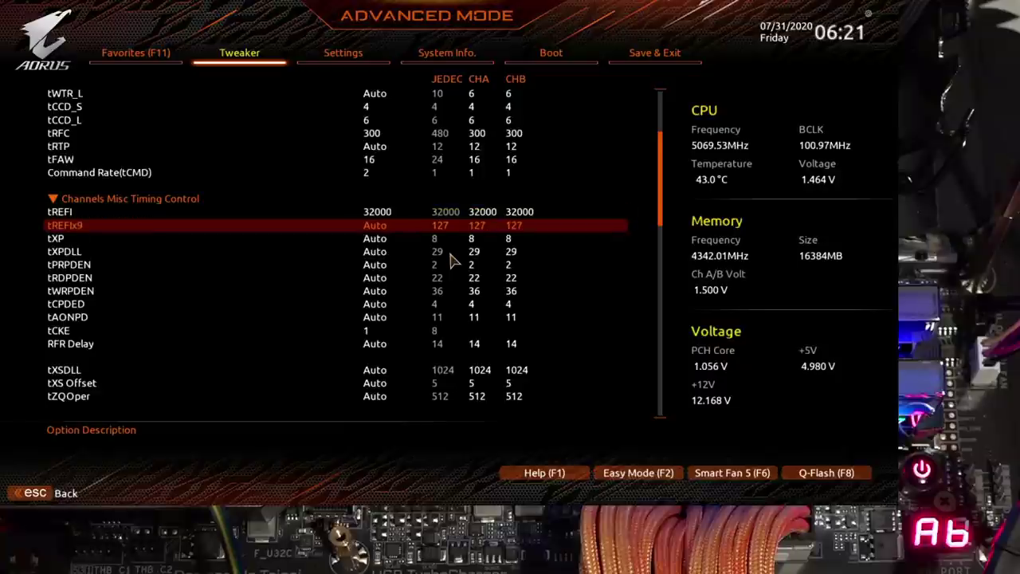
{"action": "key", "text": "Up"}
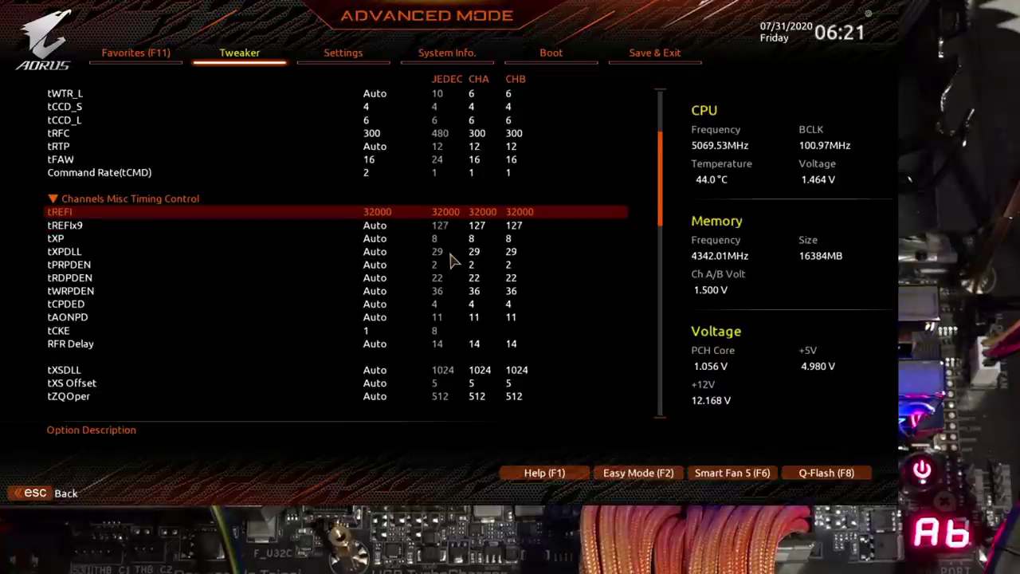
{"action": "type", "text": "3600"}
{"action": "key", "text": "Up"}
{"action": "key", "text": "Up"}
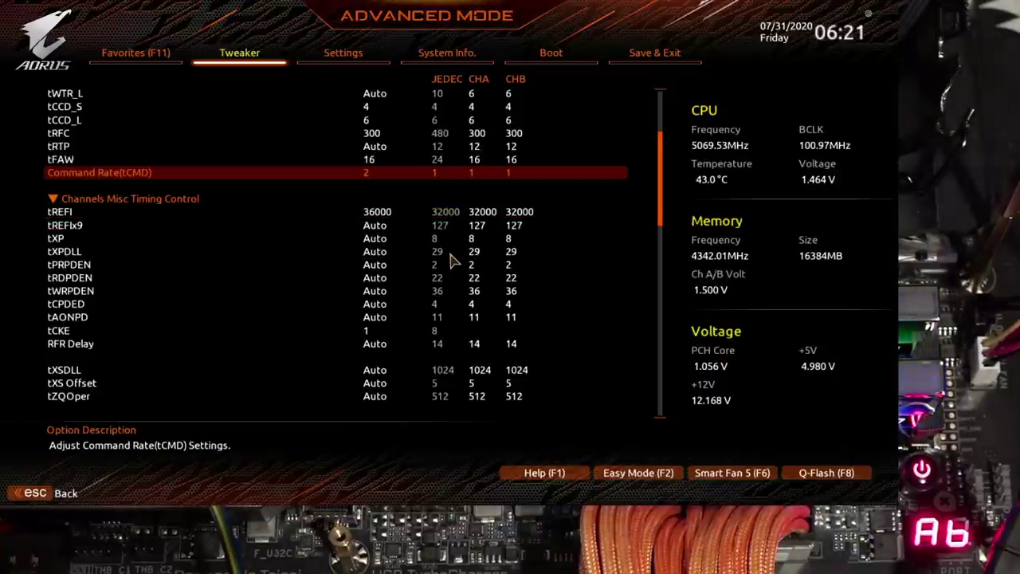
{"action": "key", "text": "Down"}
{"action": "key", "text": "Down"}
{"action": "key", "text": "Down"}
{"action": "key", "text": "Up"}
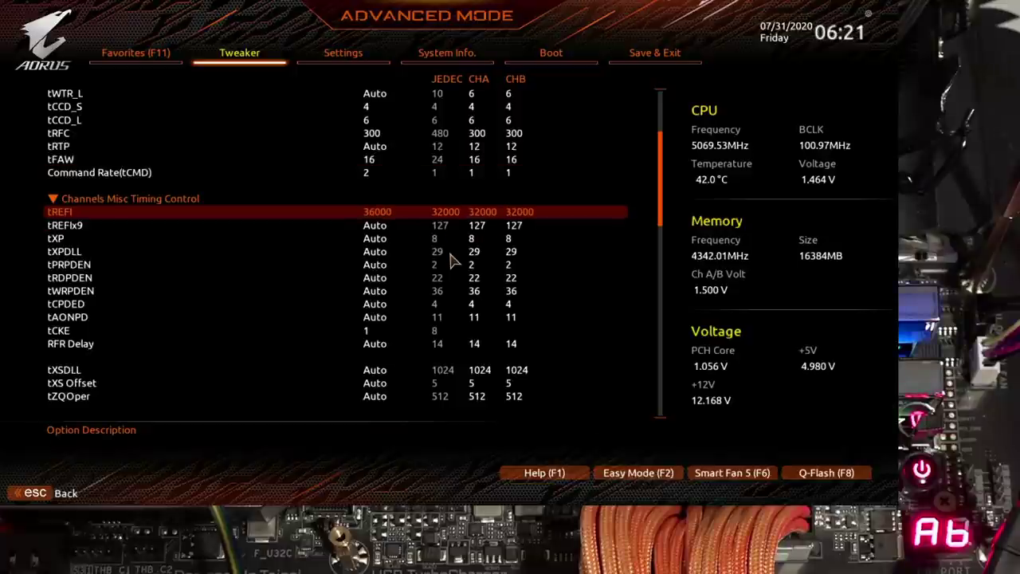
- Set tRAS to 30 in the Channels Standard Timing Control section
{"action": "key", "text": "Up"}
{"action": "key", "text": "Up"}
{"action": "key", "text": "Up"}
{"action": "key", "text": "Up"}
{"action": "key", "text": "Up"}
{"action": "key", "text": "Up"}
{"action": "key", "text": "Up"}
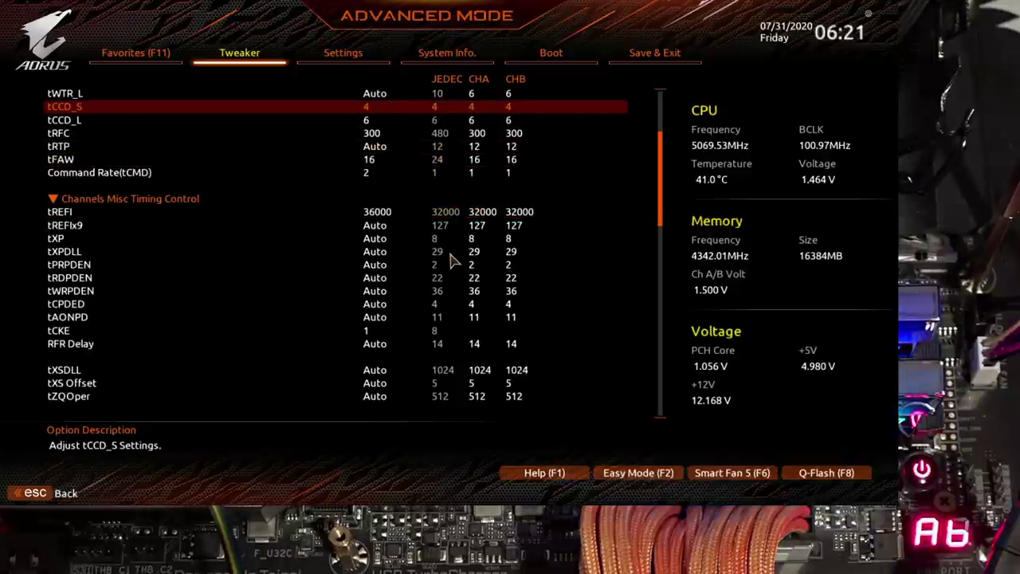
{"action": "key", "text": "Up"}
{"action": "key", "text": "Up"}
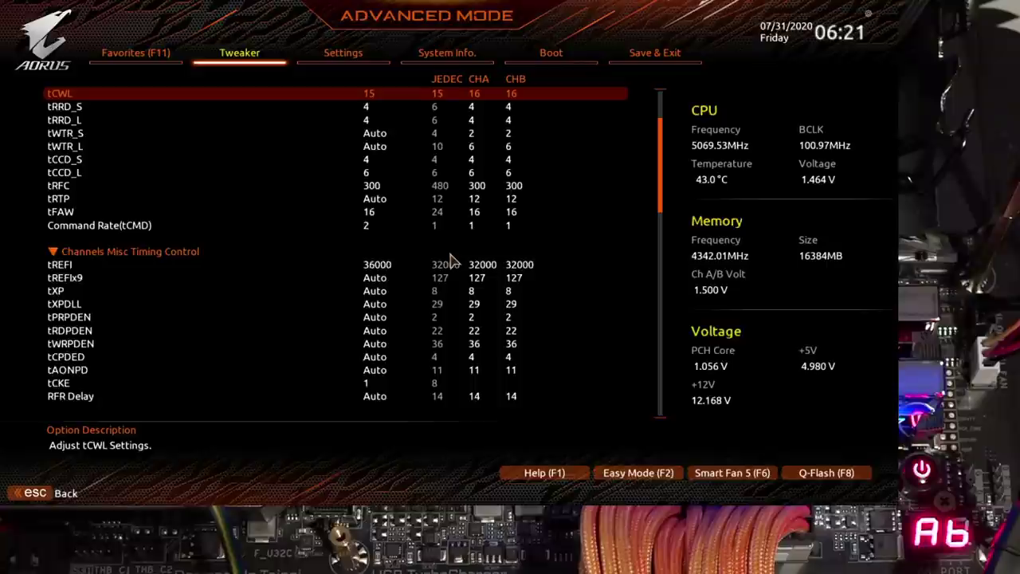
{"action": "key", "text": "Up"}
{"action": "key", "text": "Up"}
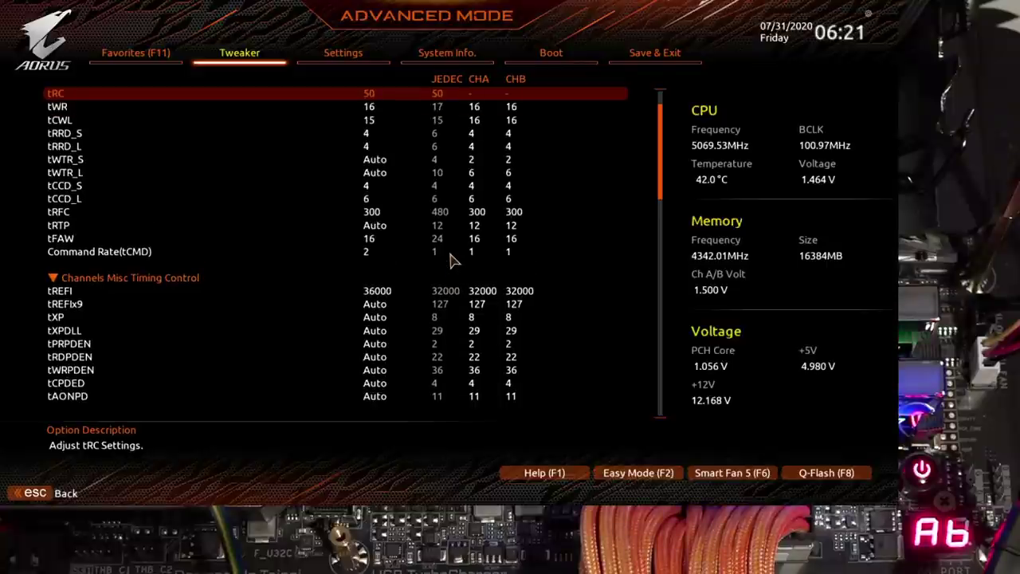
{"action": "key", "text": "Up"}
{"action": "key", "text": "Up"}
{"action": "key", "text": "Up"}
{"action": "key", "text": "Up"}
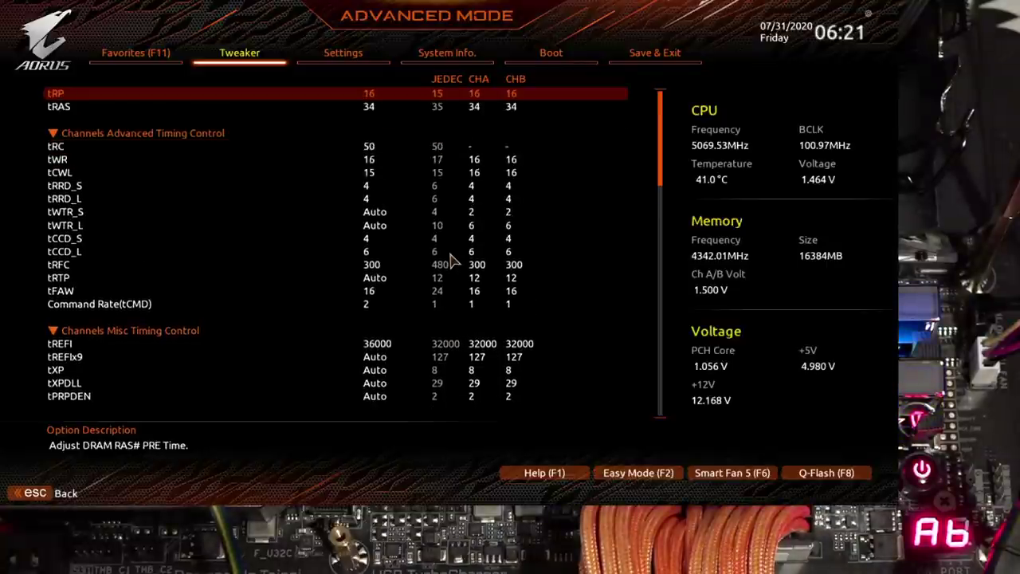
{"action": "key", "text": "Down"}
{"action": "key", "text": "Down"}
{"action": "key", "text": "Down"}
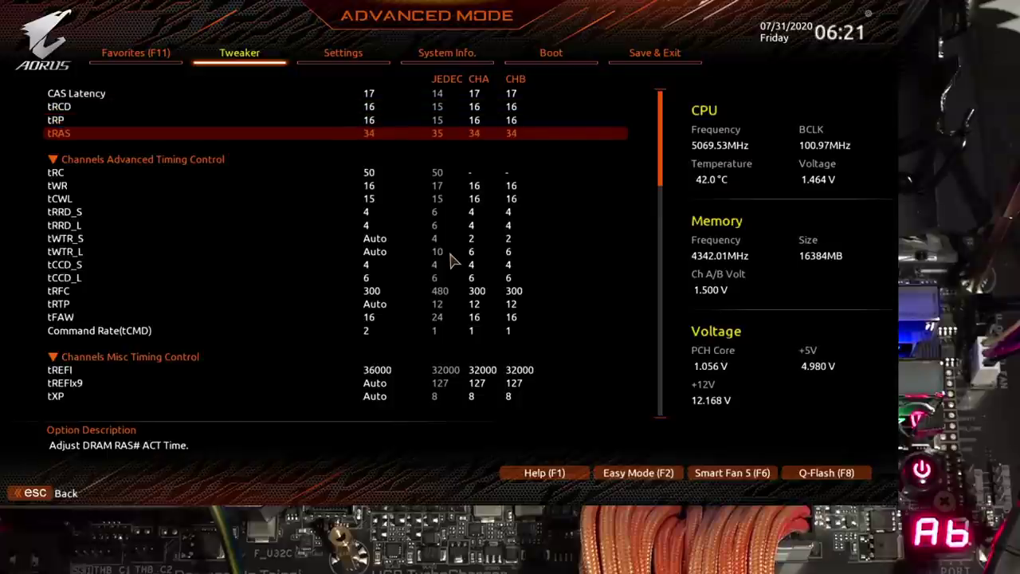
{"action": "key", "text": "minus"}
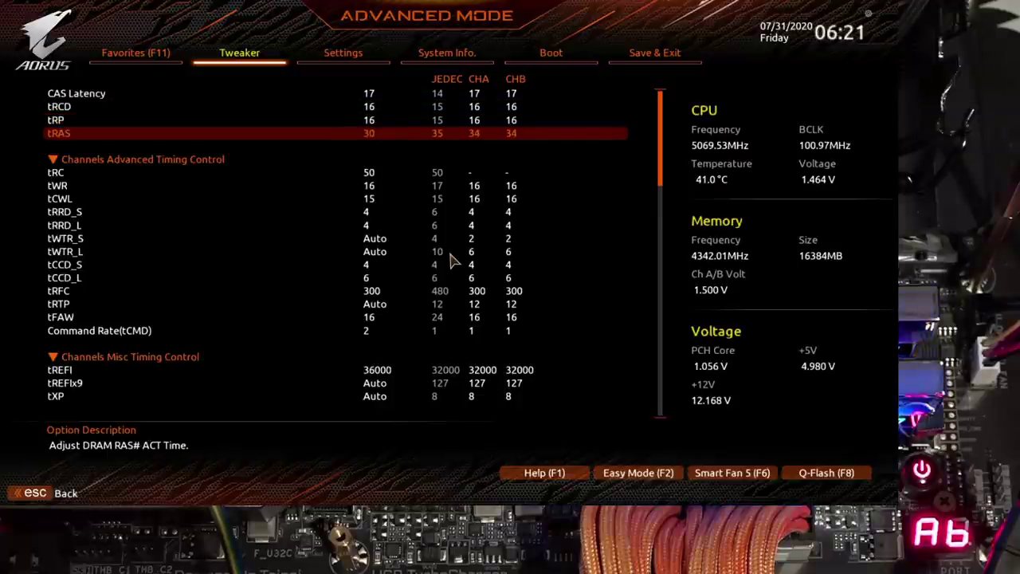
- Set tRC to 46 in the Channels Advanced Timing Control section
{"action": "key", "text": "Down"}
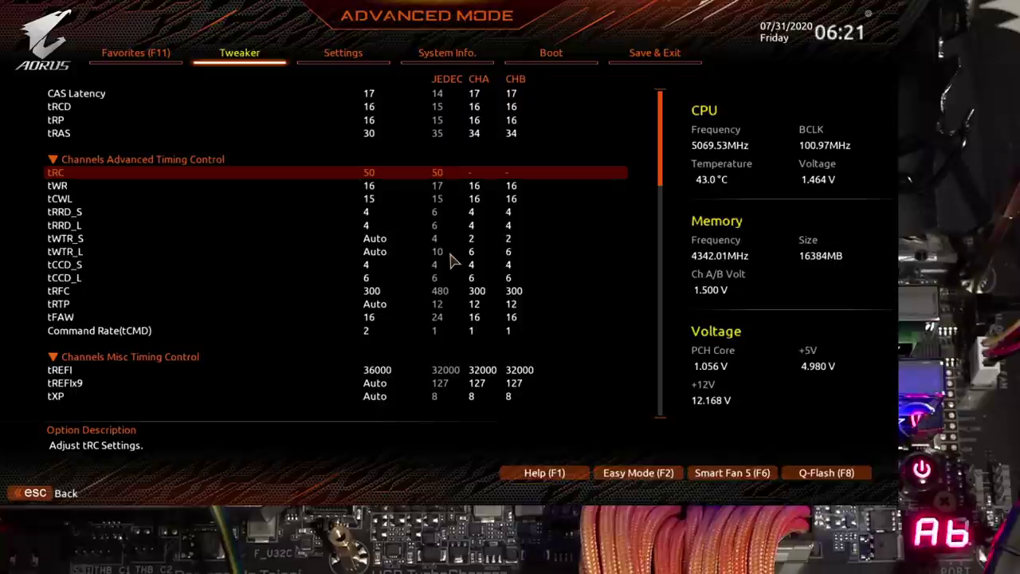
{"action": "type", "text": "46"}
{"action": "key", "text": "Up"}
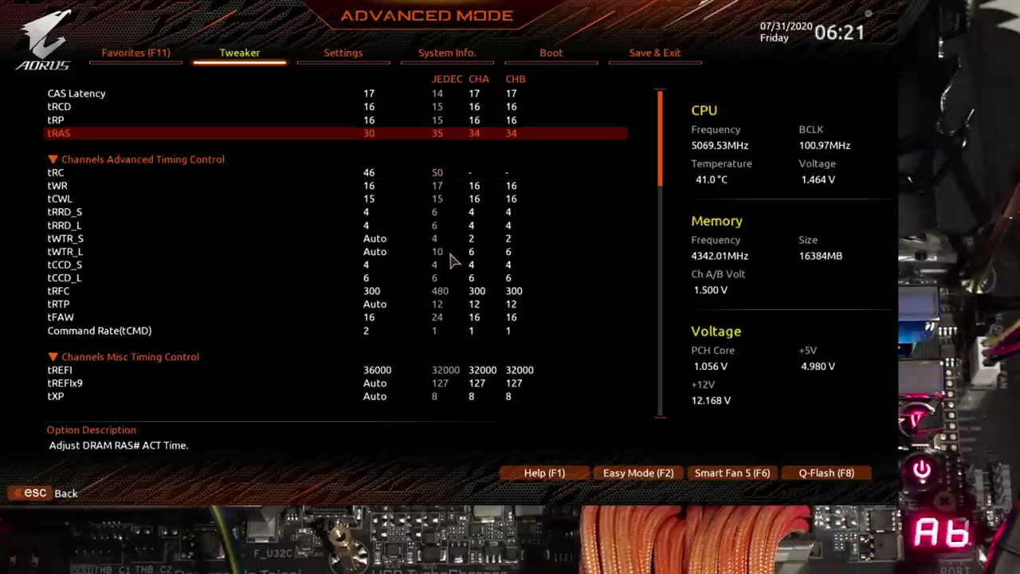
- Recheck the standard timings and tRC, and save the configuration and exit the BIOS setup
{"action": "key", "text": "Up"}
{"action": "key", "text": "Up"}
{"action": "key", "text": "Up"}
{"action": "key", "text": "Down"}
{"action": "key", "text": "Down"}
{"action": "key", "text": "Down"}
{"action": "key", "text": "Down"}
{"action": "key", "text": "Down"}
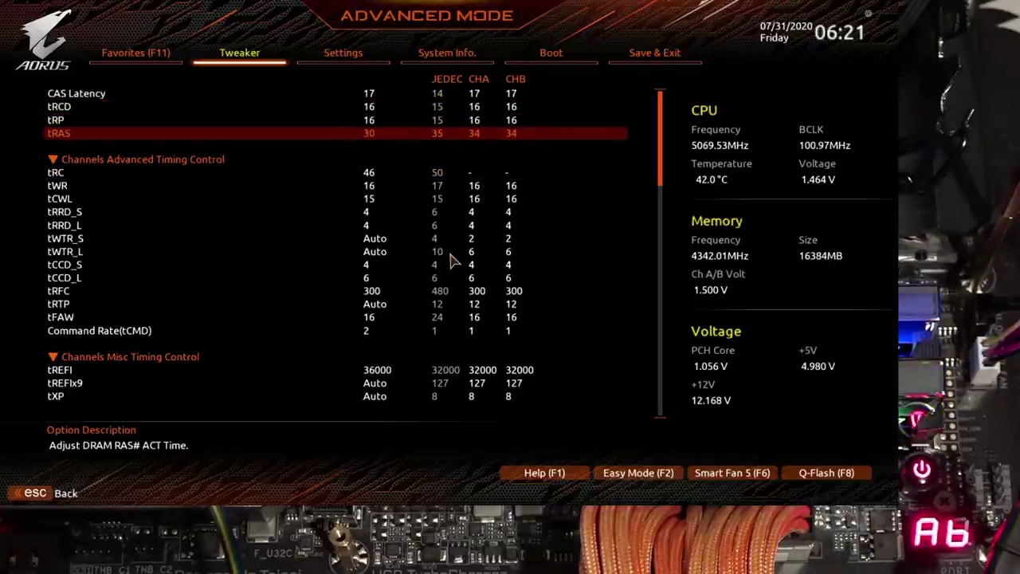
{"action": "key", "text": "Up"}
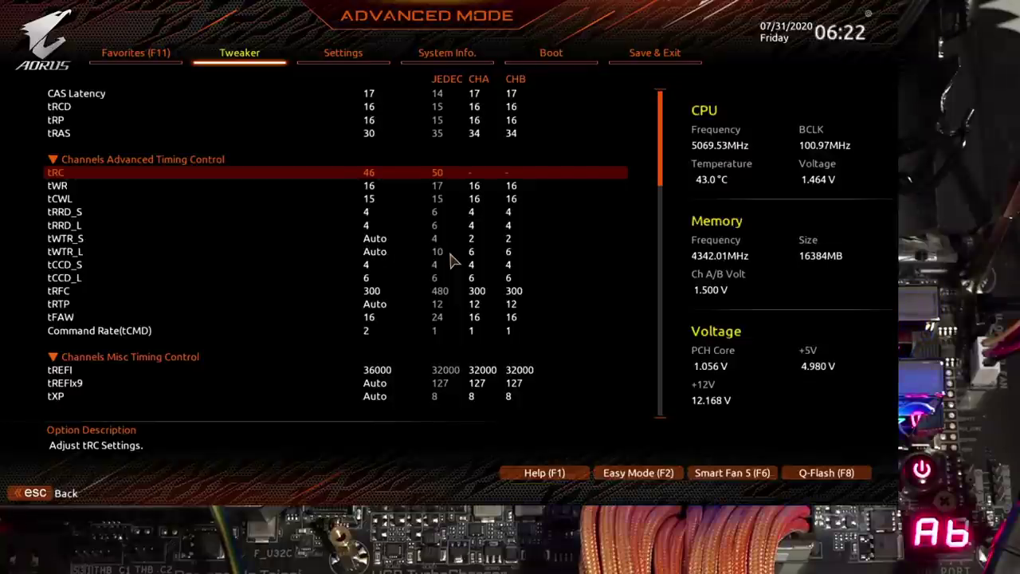
{"action": "key", "text": "F10"}
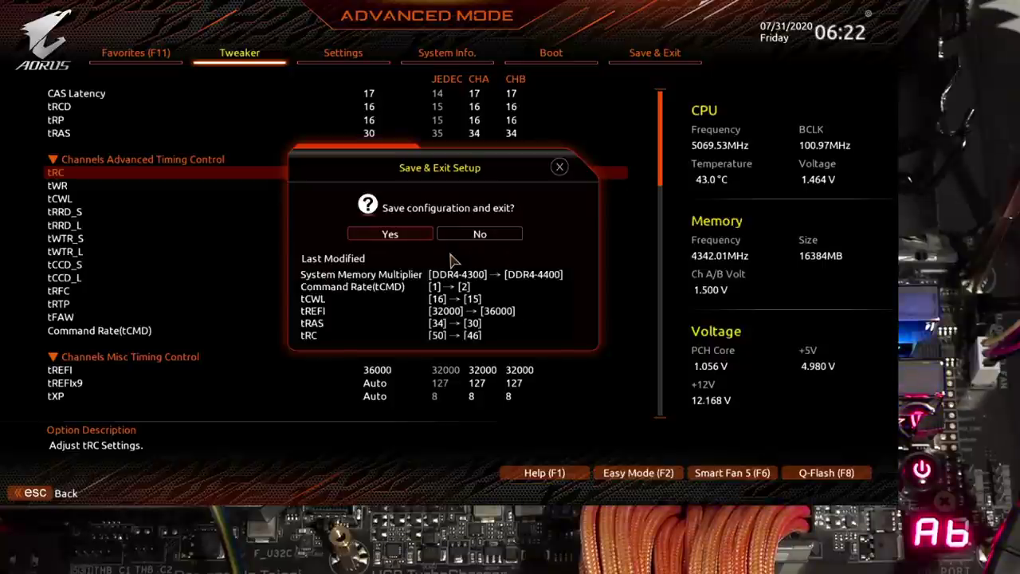
{"action": "key", "text": "Return"}
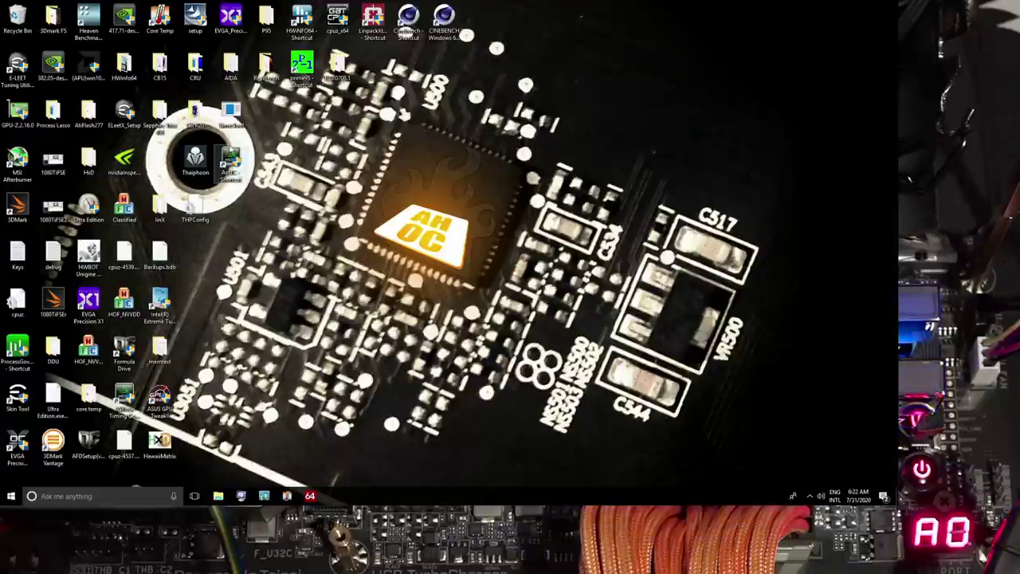
- In Windows, check the applied memory timings in ASRock Timing Configurator and close it
{"action": "left_click", "coordinate": [231, 159]}
{"action": "double_click", "coordinate": [231, 159]}
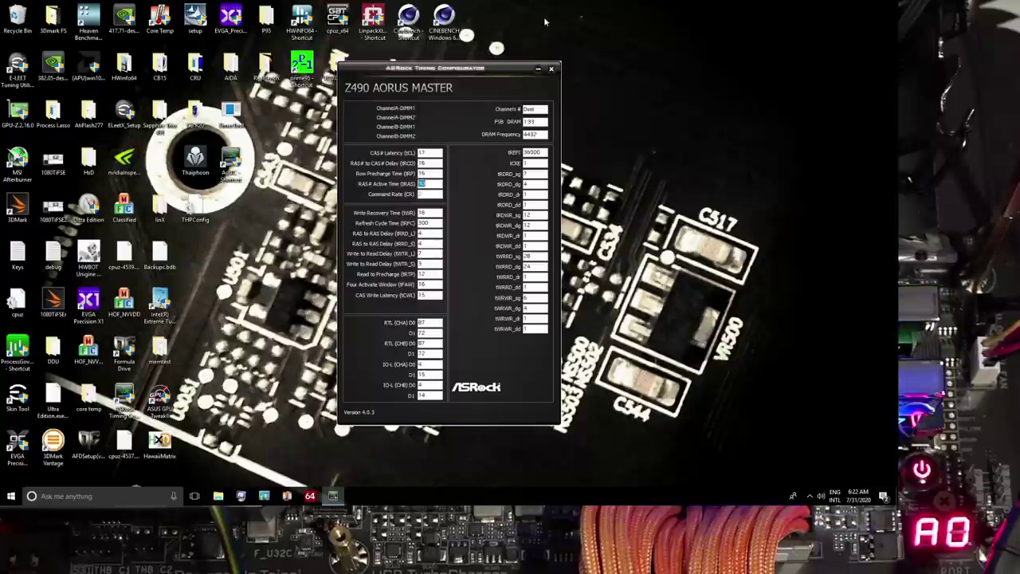
{"action": "left_click", "coordinate": [551, 68]}
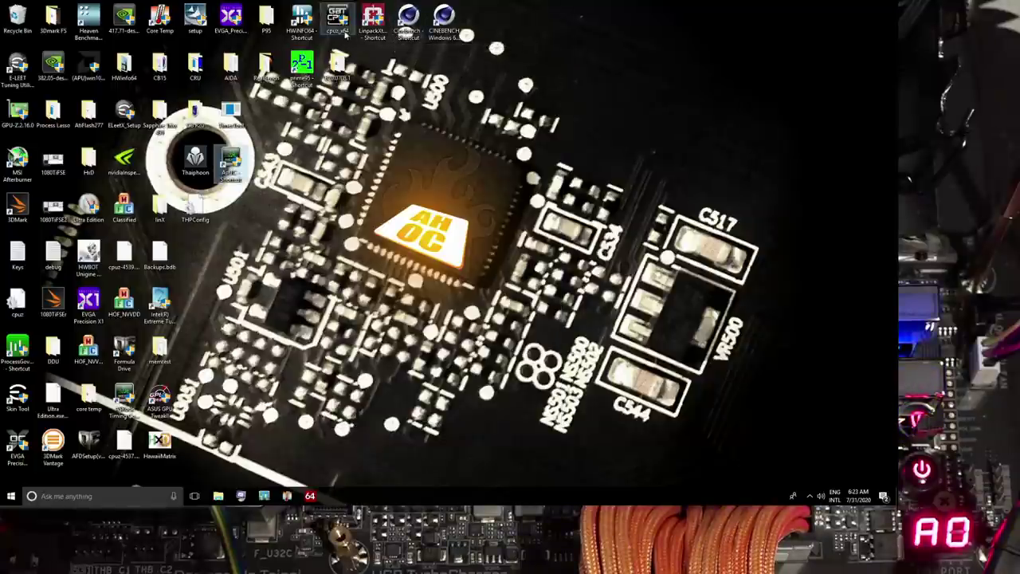
- Launch Linpack Xtreme and choose the Stress Test with 6GB of RAM
{"action": "double_click", "coordinate": [373, 23]}
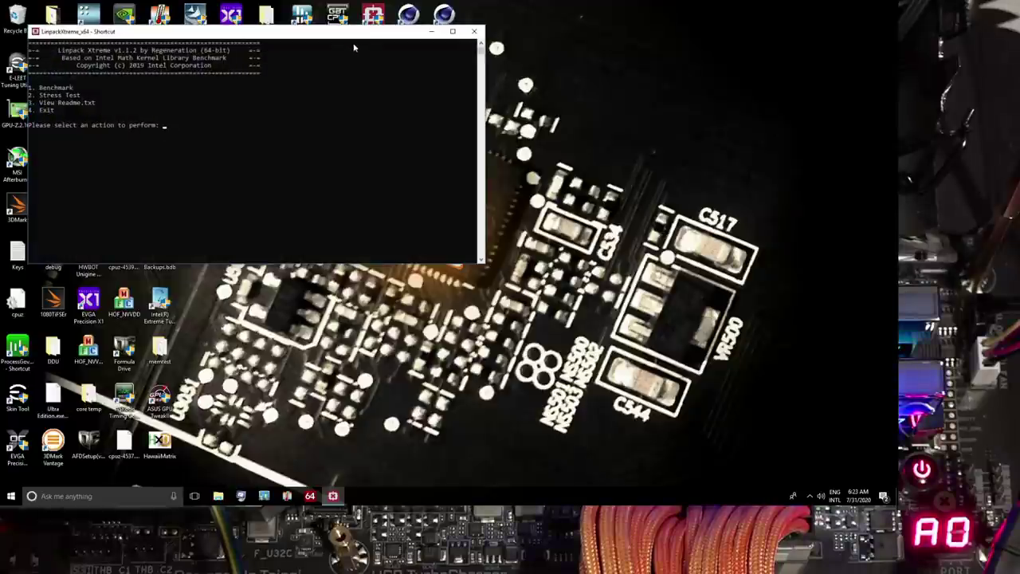
{"action": "type", "text": "2"}
{"action": "key", "text": "Return"}
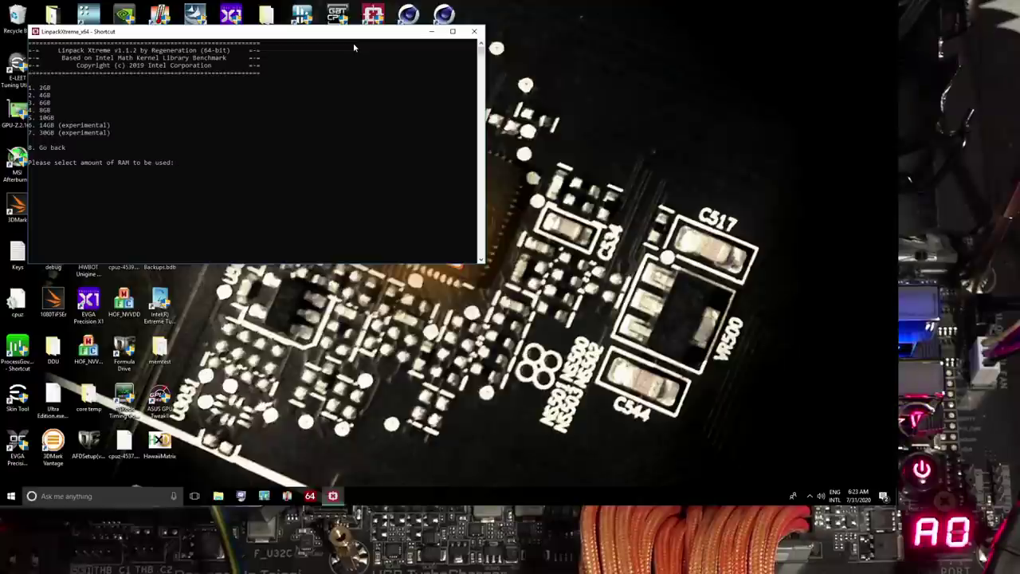
{"action": "type", "text": "2"}
{"action": "key", "text": "Return"}
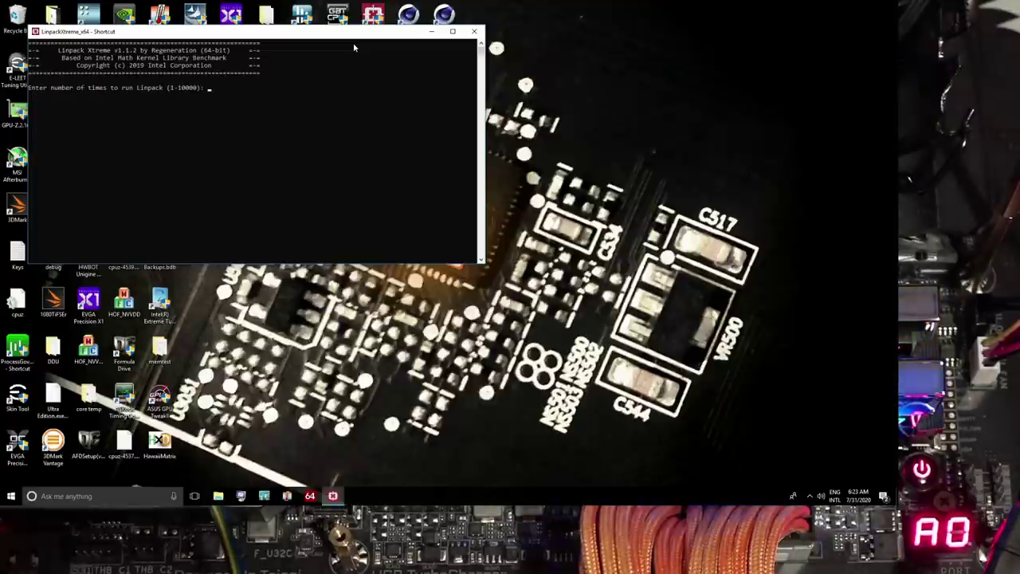
- Start the stress test with 3 runs, all available threads, sleep mode disabled and no HWMonitor in the background
{"action": "type", "text": "3"}
{"action": "key", "text": "Return"}
{"action": "key", "text": "y"}
{"action": "key", "text": "y"}
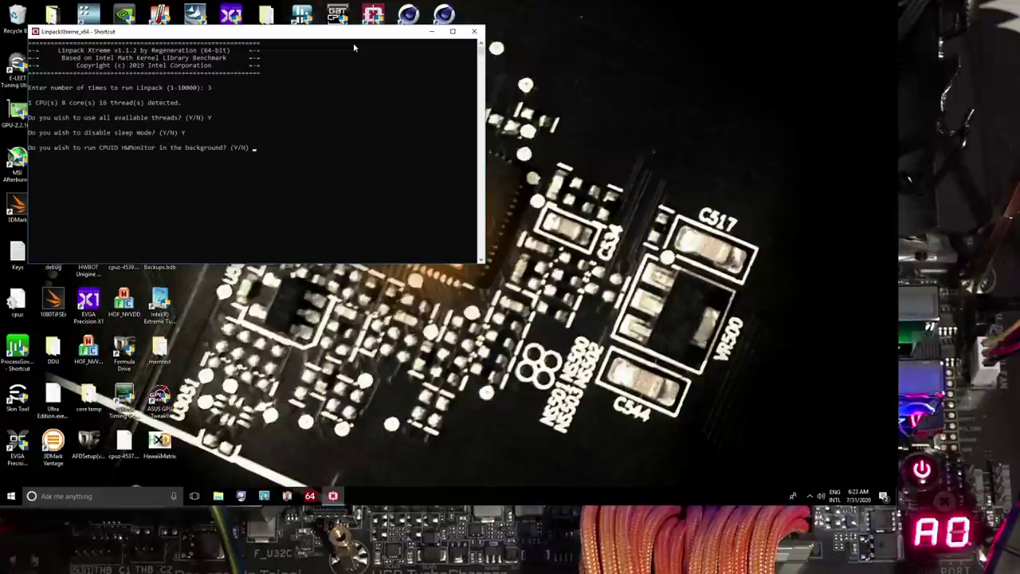
{"action": "key", "text": "n"}
{"action": "key", "text": "Return"}
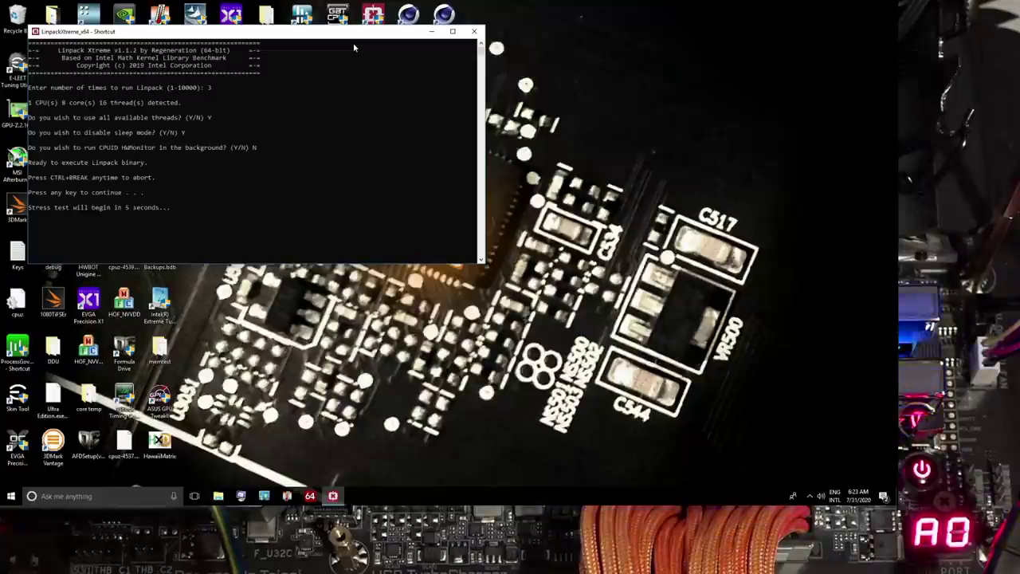
- Open Core Temp to monitor the core temperatures during the Linpack stress test
{"action": "left_click", "coordinate": [153, 19]}
{"action": "double_click", "coordinate": [154, 20]}
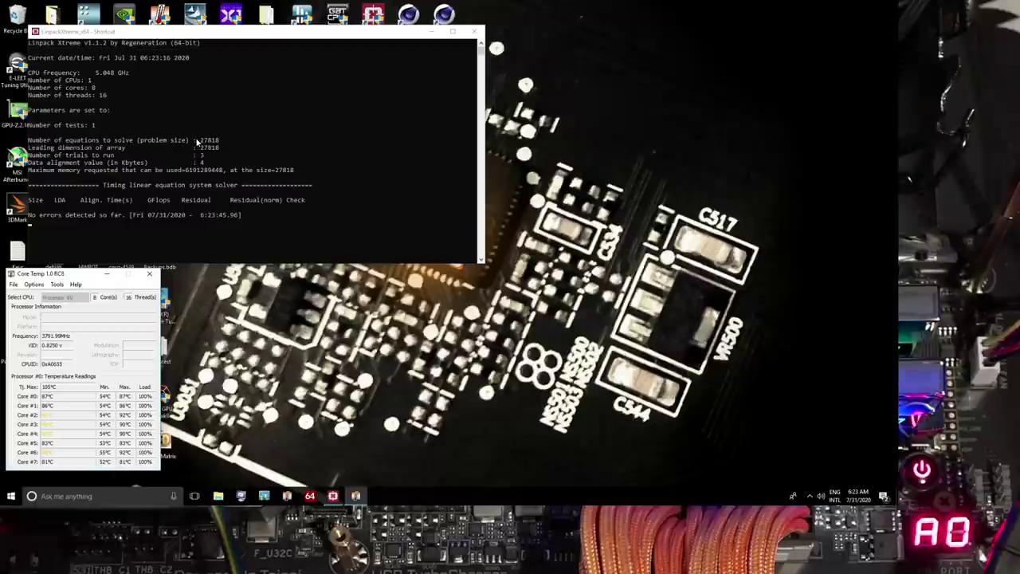
- Check the memory usage in Task Manager and the first Linpack run's GFlops result
{"action": "key", "text": "ctrl+shift+Escape"}
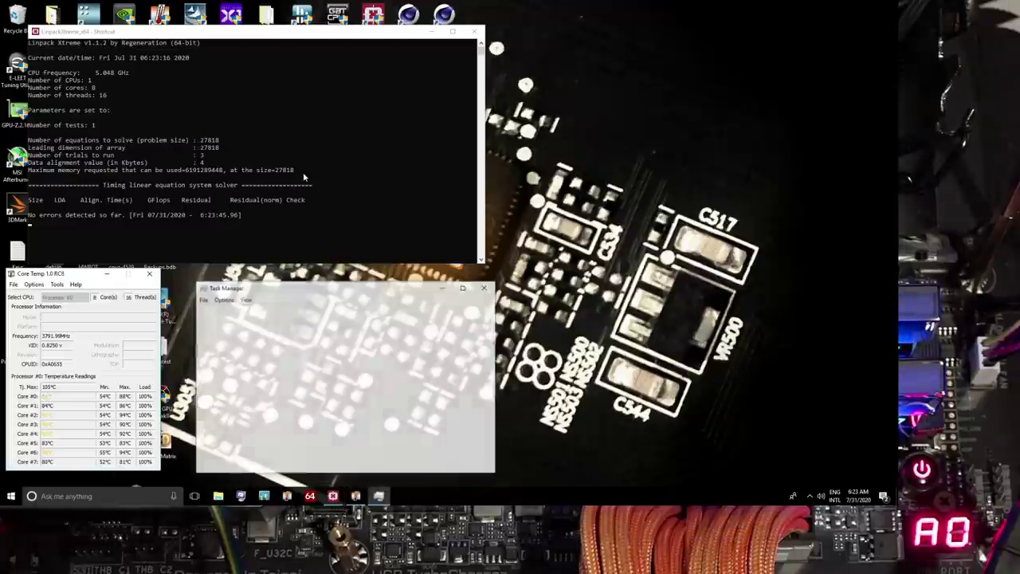
{"action": "left_click", "coordinate": [245, 312]}
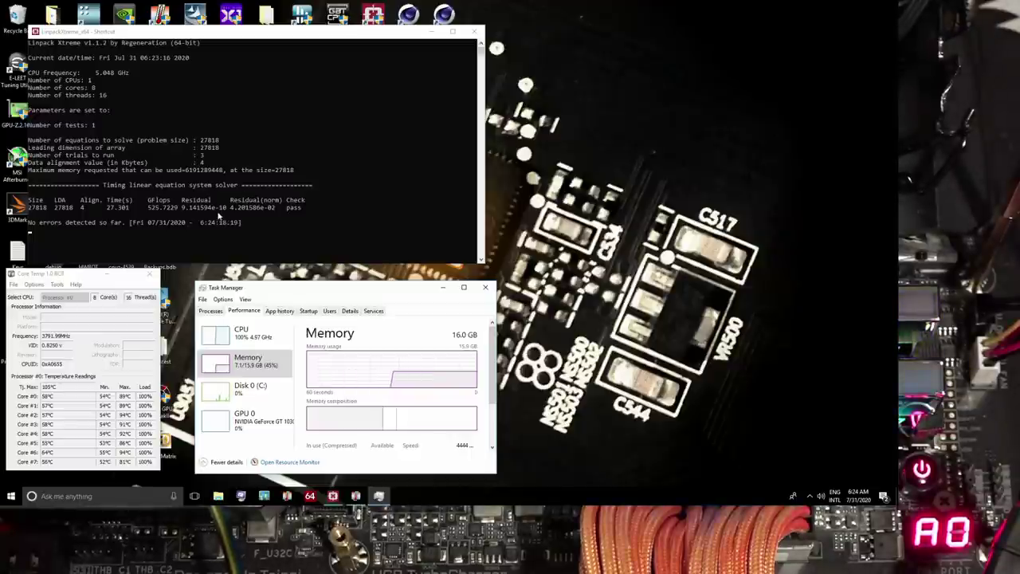
{"action": "left_click", "coordinate": [157, 207]}
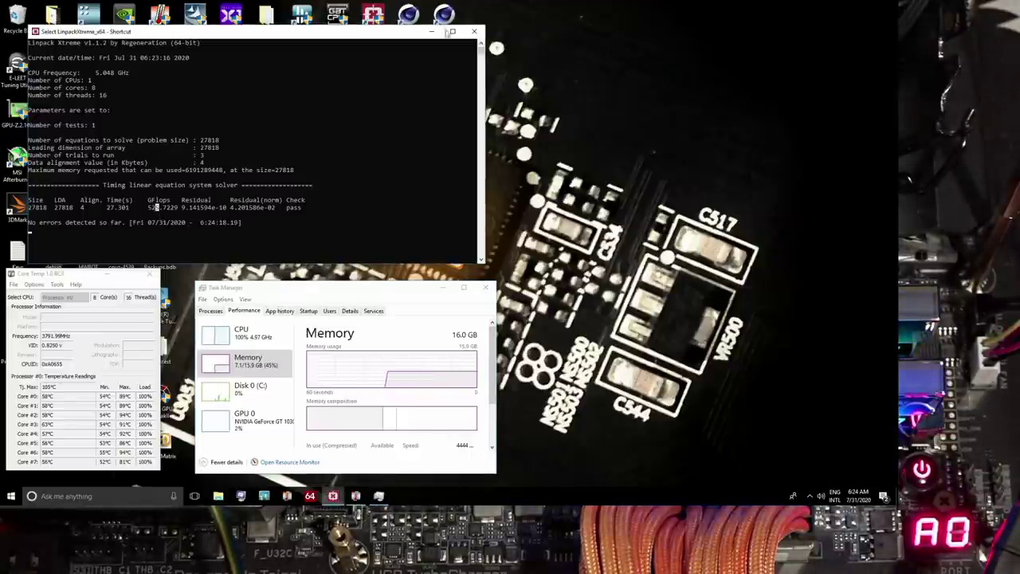
- Close Linpack Xtreme and restart the computer into the BIOS setup
{"action": "left_click", "coordinate": [474, 31]}
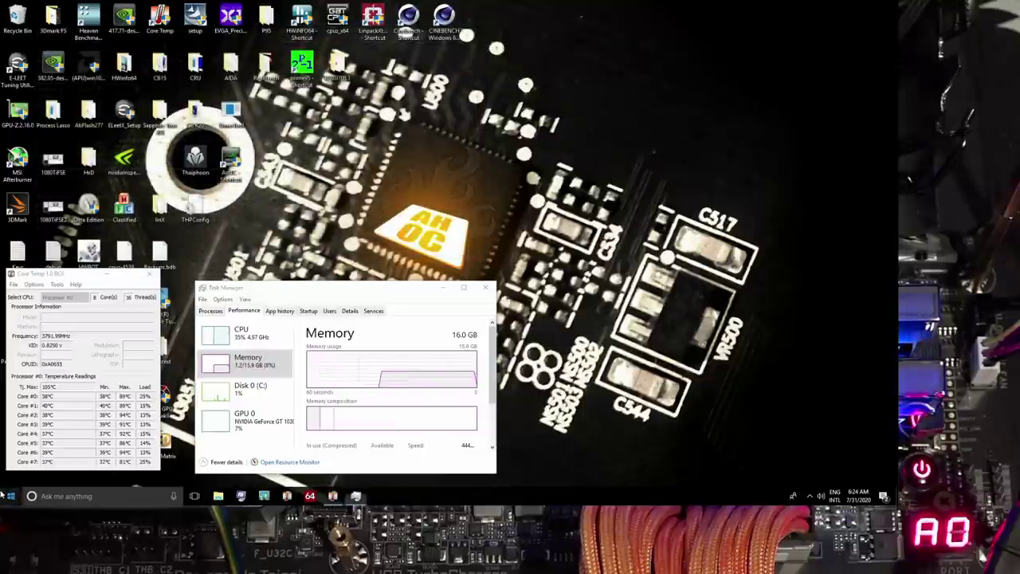
{"action": "left_click", "coordinate": [3, 496]}
{"action": "left_click", "coordinate": [11, 472]}
{"action": "left_click", "coordinate": [31, 455]}
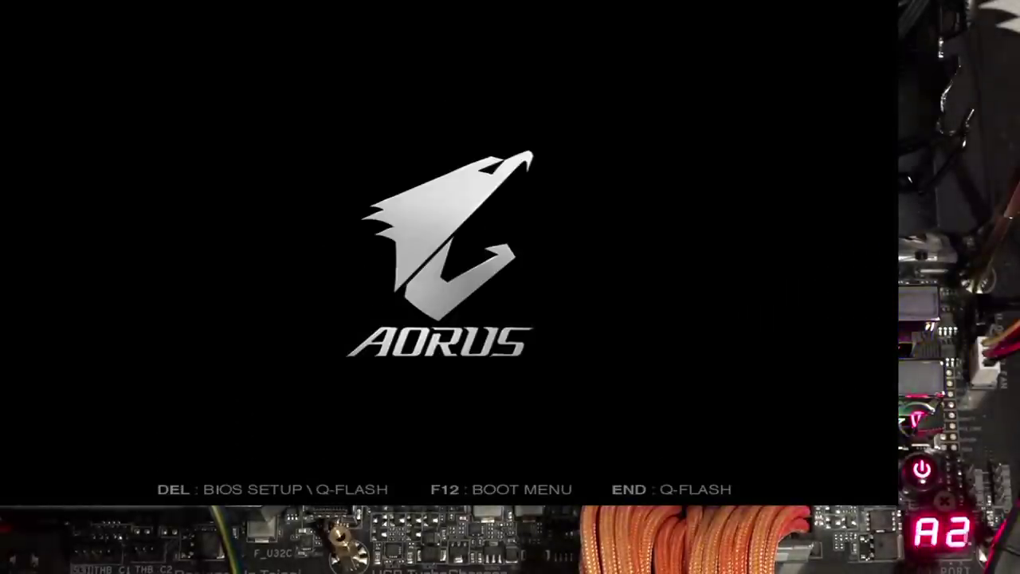
{"action": "key", "text": "Delete"}
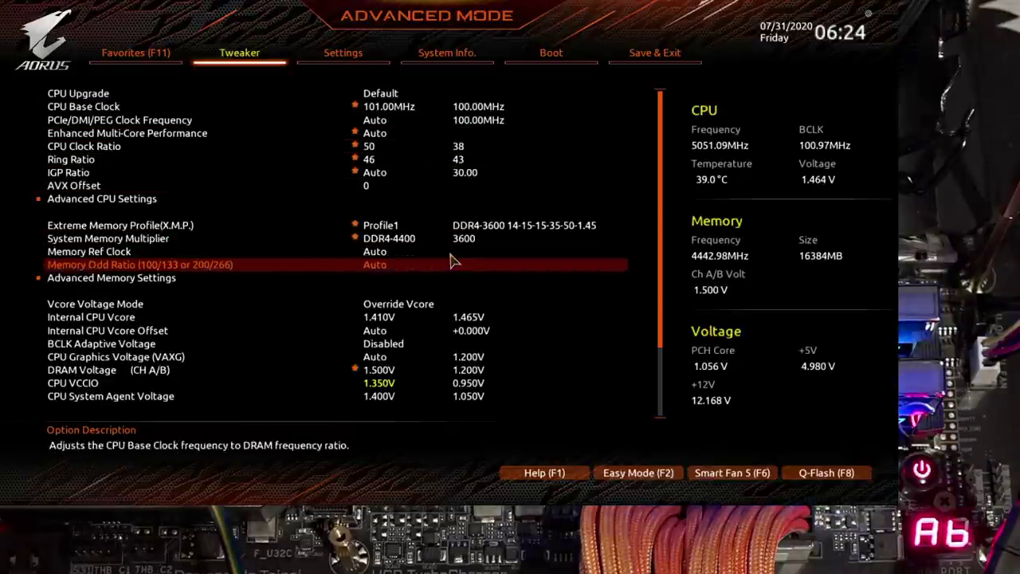
- Open the channel timings in Advanced Memory Settings and set tRAS to 32
{"action": "key", "text": "Down"}
{"action": "key", "text": "Return"}
{"action": "key", "text": "Down"}
{"action": "key", "text": "End"}
{"action": "key", "text": "Return"}
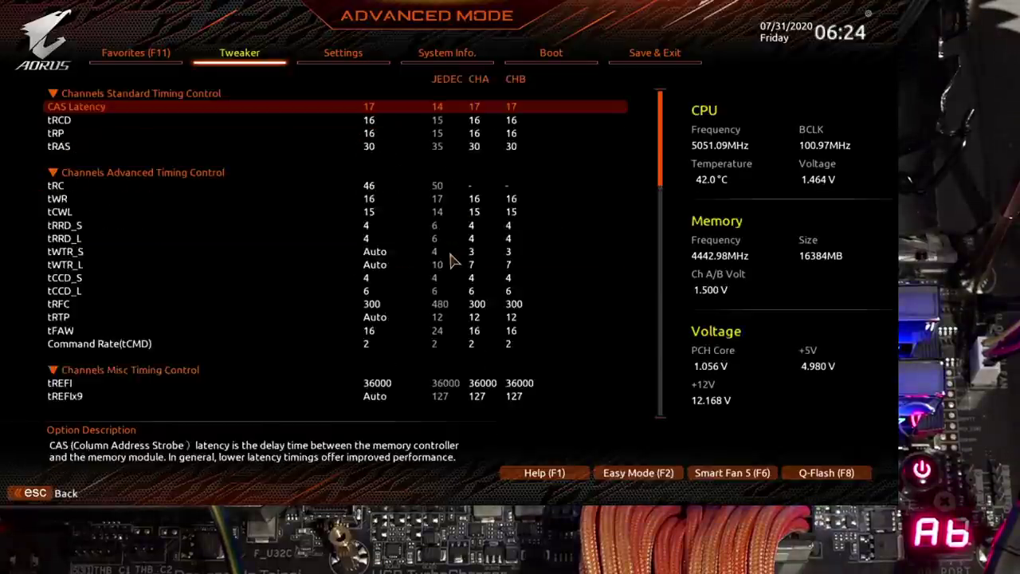
{"action": "key", "text": "Down"}
{"action": "key", "text": "Down"}
{"action": "key", "text": "Down"}
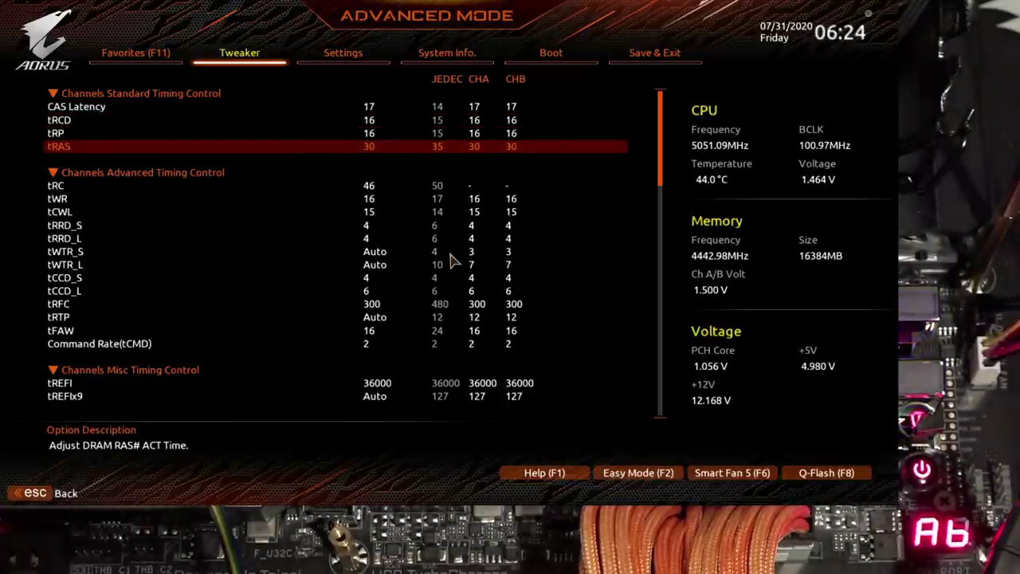
{"action": "key", "text": "plus"}
- Set tRC to 48 in the advanced timing controls
{"action": "key", "text": "Down"}
{"action": "key", "text": "Down"}
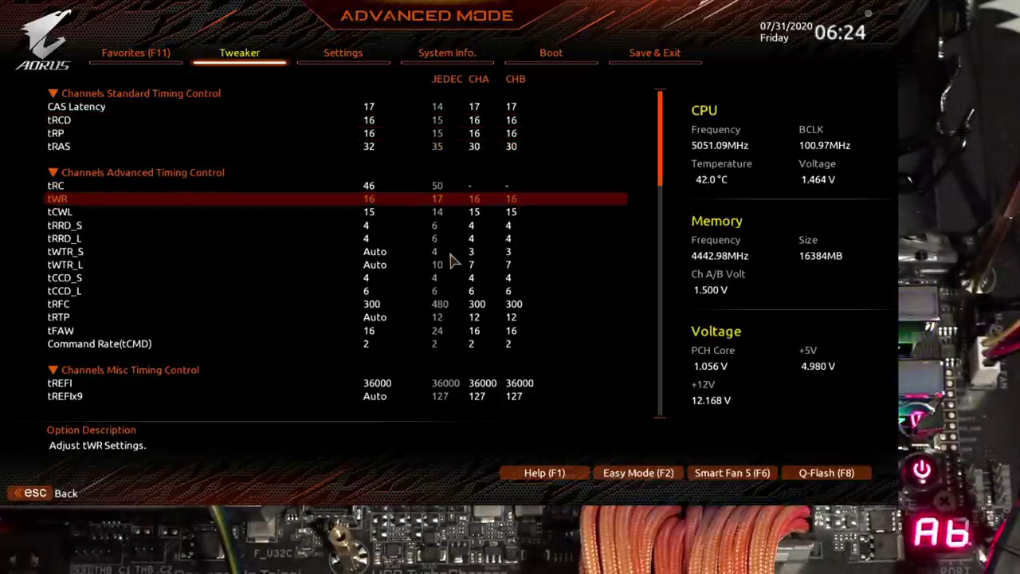
{"action": "key", "text": "Up"}
{"action": "key", "text": "plus"}
{"action": "key", "text": "plus"}
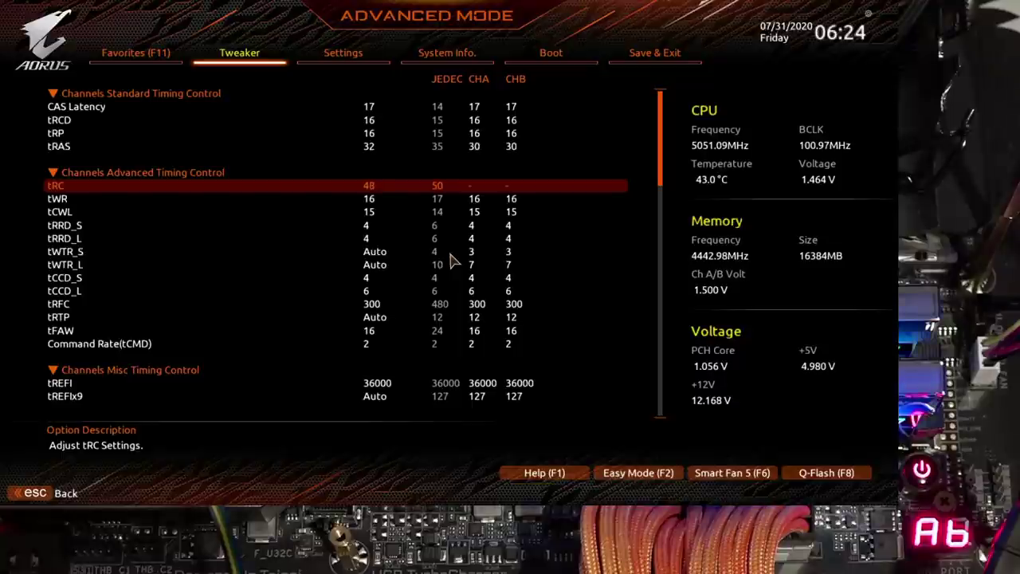
- Review the standard and advanced timings between tRAS and tRRD_S
{"action": "key", "text": "Down"}
{"action": "key", "text": "Down"}
{"action": "key", "text": "Down"}
{"action": "key", "text": "Down"}
{"action": "key", "text": "Up"}
{"action": "key", "text": "Up"}
{"action": "key", "text": "Up"}
{"action": "key", "text": "Up"}
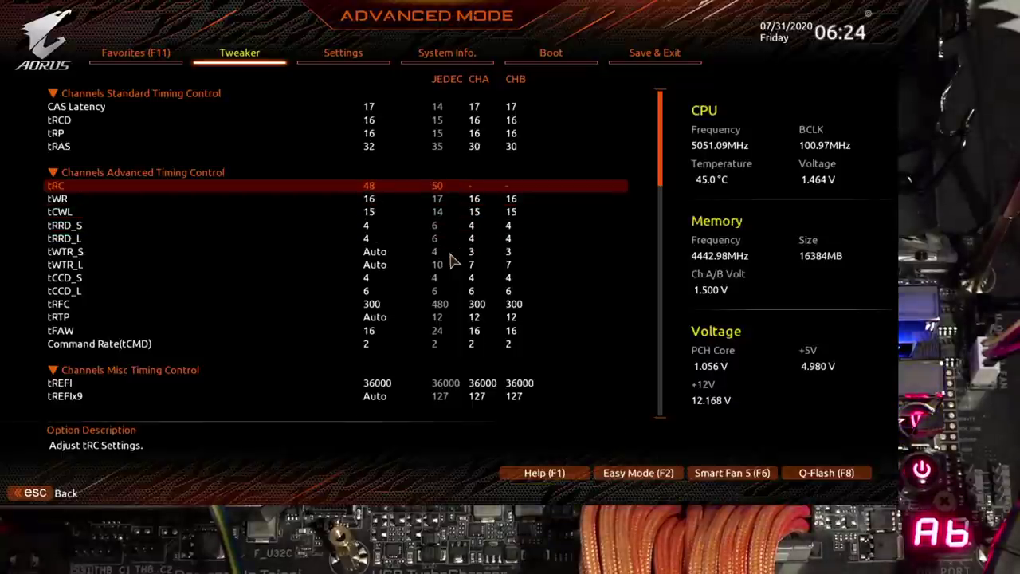
{"action": "key", "text": "Down"}
{"action": "key", "text": "Down"}
{"action": "key", "text": "Down"}
{"action": "key", "text": "Down"}
{"action": "key", "text": "Down"}
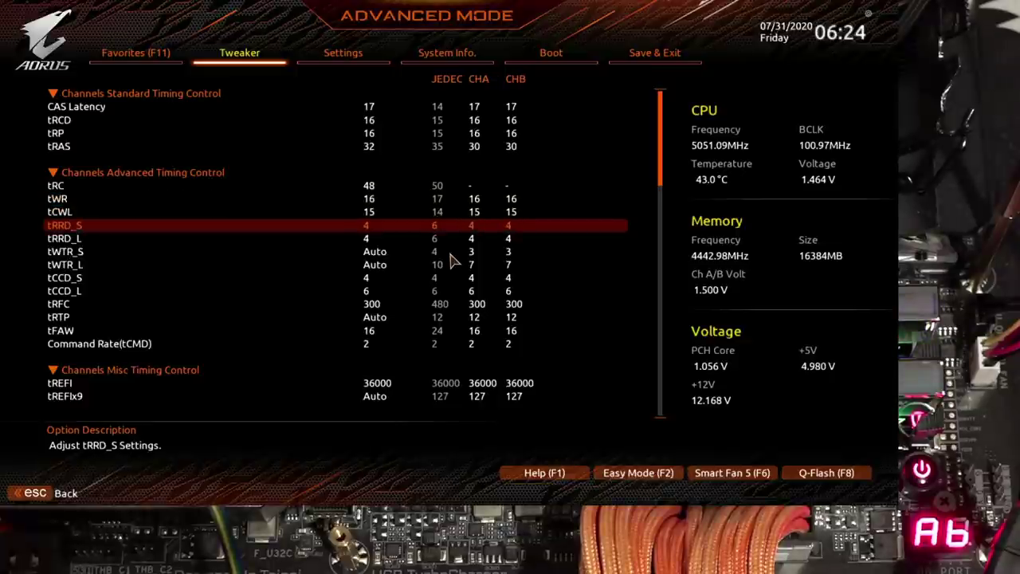
{"action": "key", "text": "Up"}
{"action": "key", "text": "Up"}
{"action": "key", "text": "Up"}
{"action": "key", "text": "Up"}
{"action": "key", "text": "Up"}
{"action": "key", "text": "Up"}
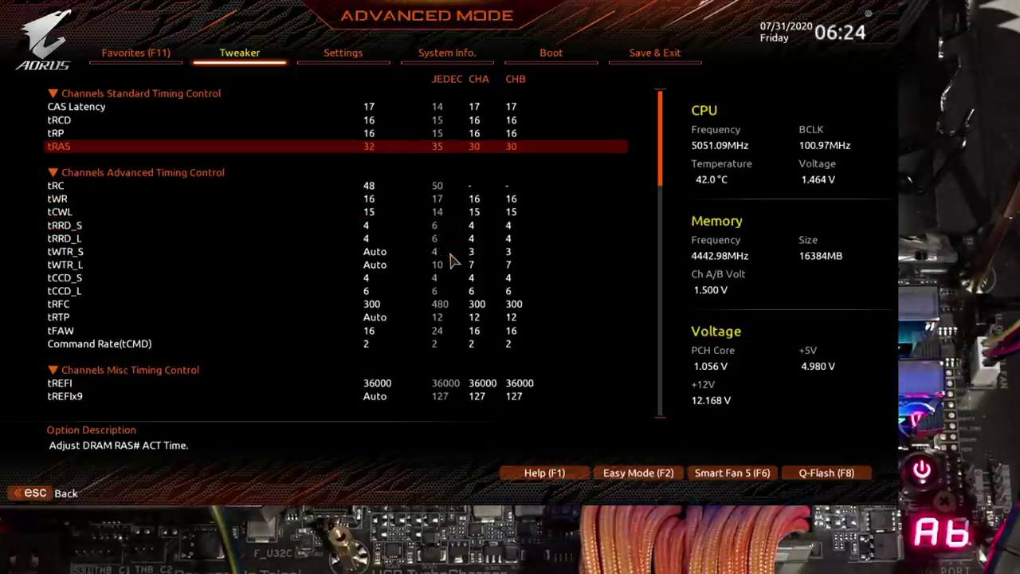
- Set tRC to 40, then save the configuration and exit the BIOS
{"action": "key", "text": "Down"}
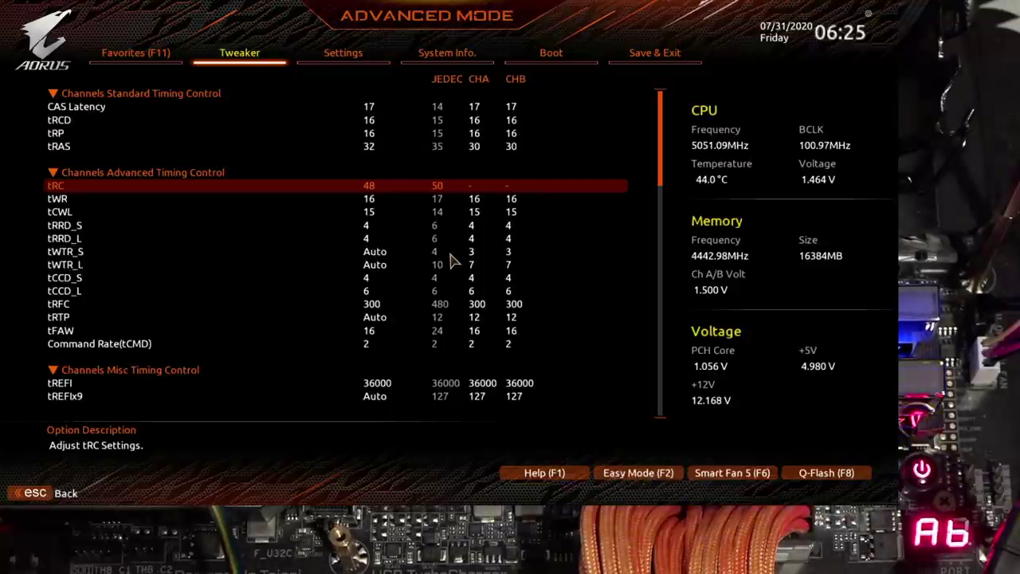
{"action": "type", "text": "40"}
{"action": "key", "text": "Up"}
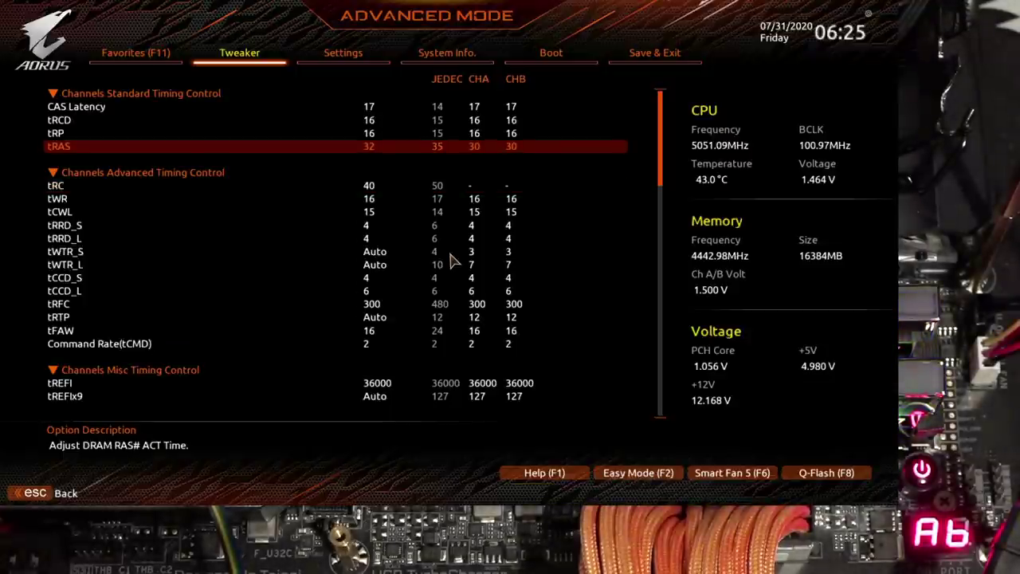
{"action": "key", "text": "F10"}
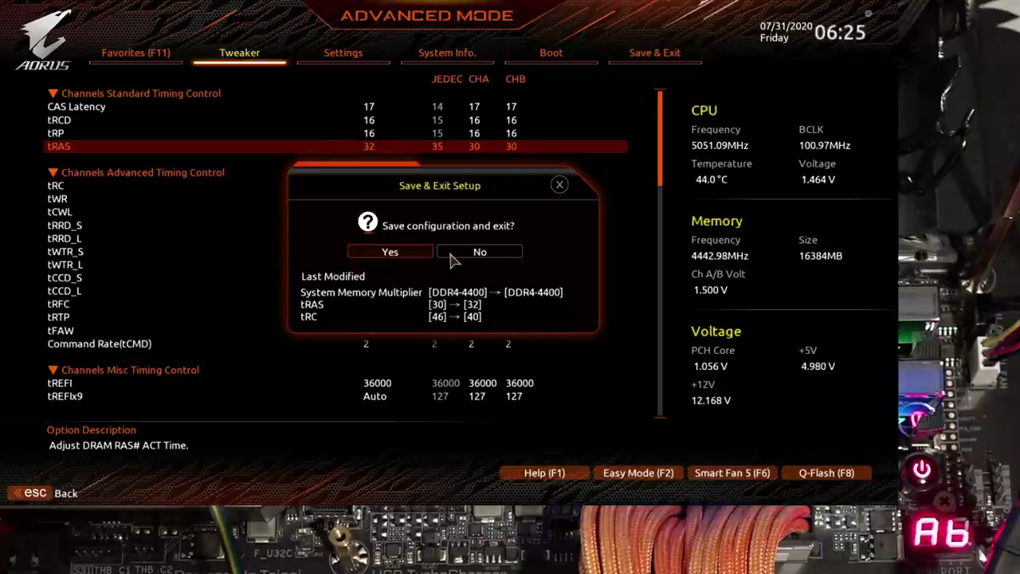
{"action": "key", "text": "Return"}
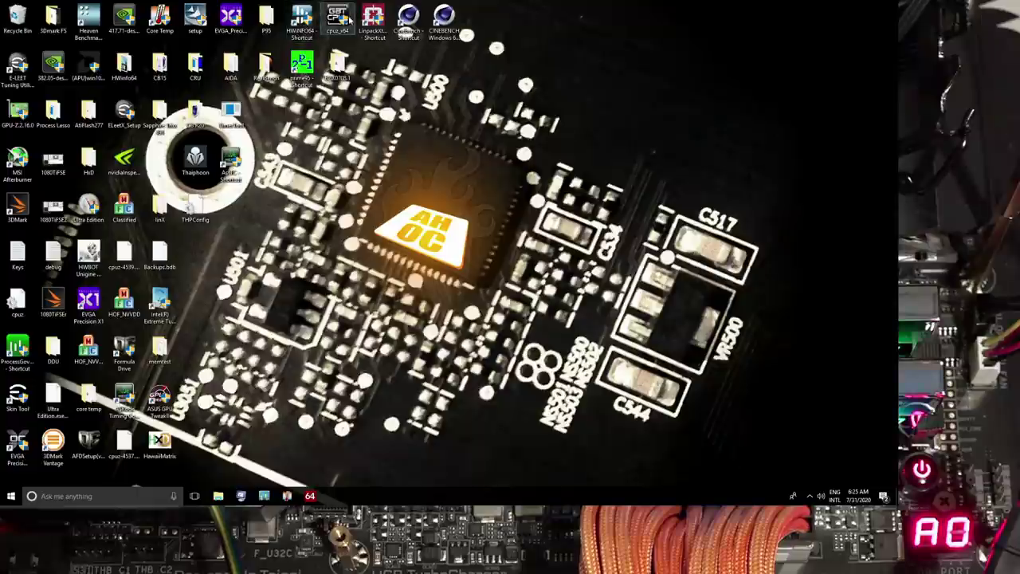
- Launch Linpack Xtreme in Windows and choose the Stress Test with 6GB of RAM
{"action": "key", "text": "ctrl+shift+Escape"}
{"action": "double_click", "coordinate": [373, 20]}
{"action": "left_click", "coordinate": [485, 287]}
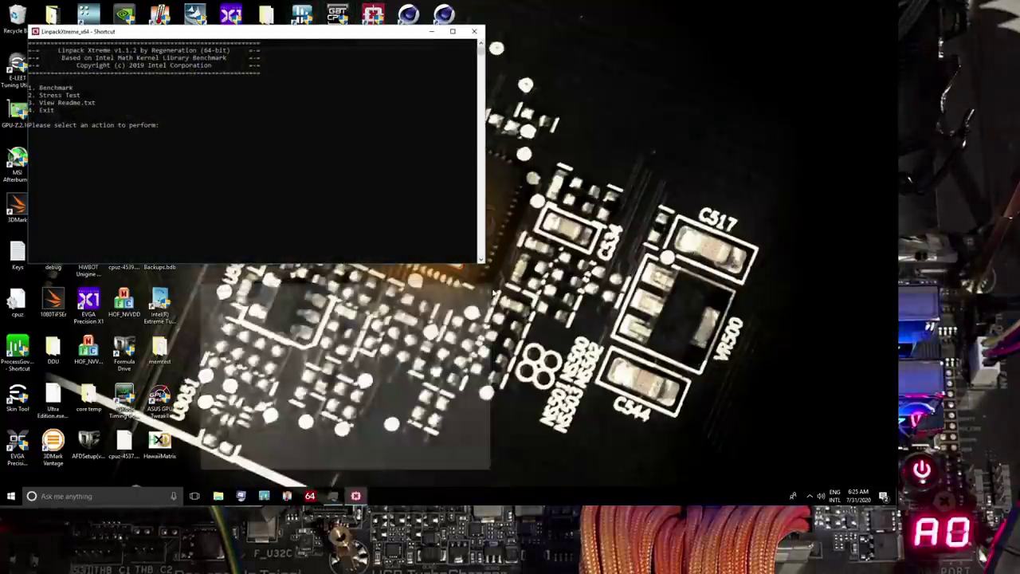
{"action": "left_click", "coordinate": [400, 206]}
{"action": "key", "text": "2"}
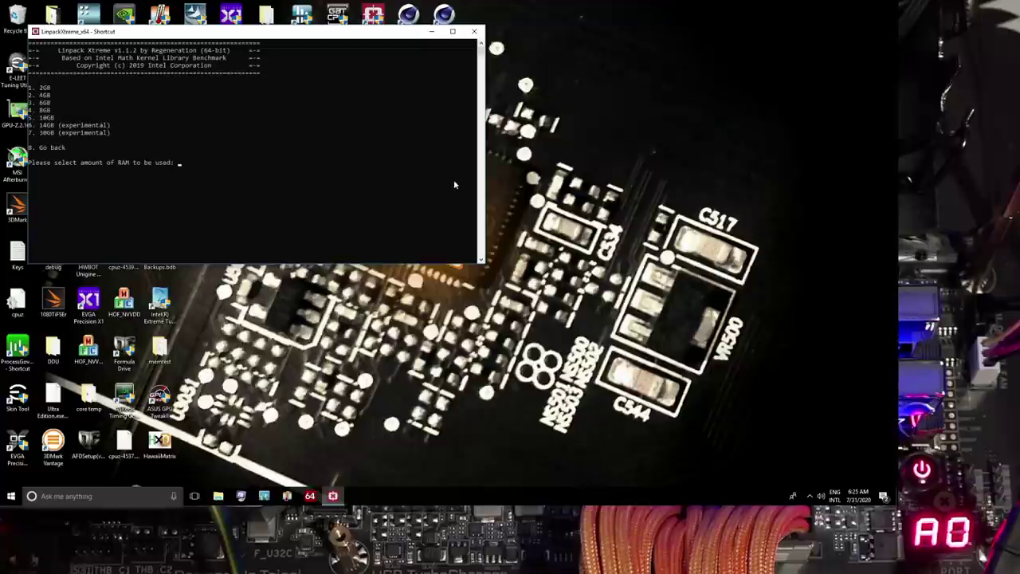
{"action": "key", "text": "4"}
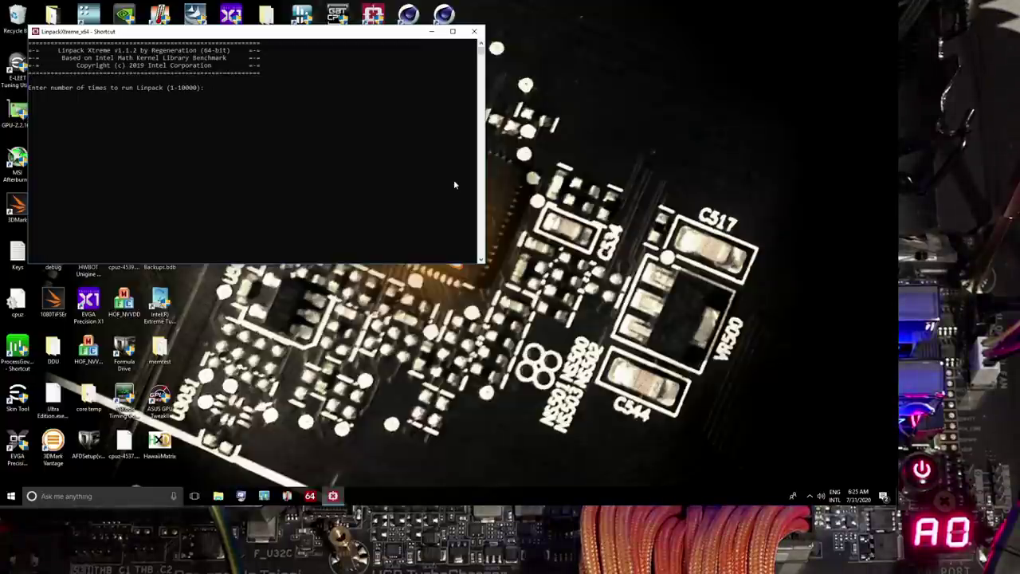
- Start the stress test with 3 runs, all threads, sleep mode disabled and no HWMonitor
{"action": "type", "text": "3"}
{"action": "key", "text": "Return"}
{"action": "key", "text": "y"}
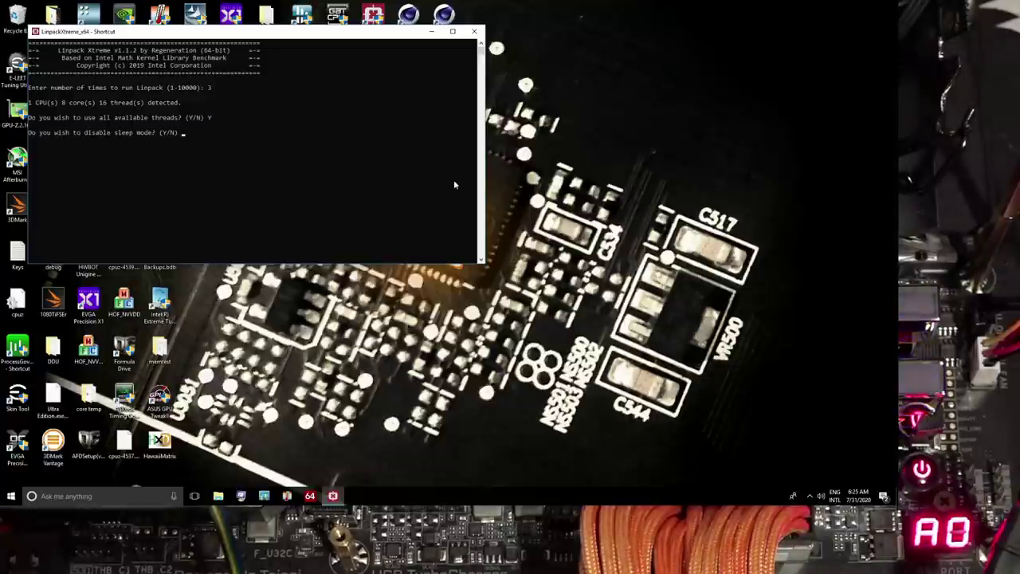
{"action": "key", "text": "y"}
{"action": "key", "text": "n"}
{"action": "key", "text": "Return"}
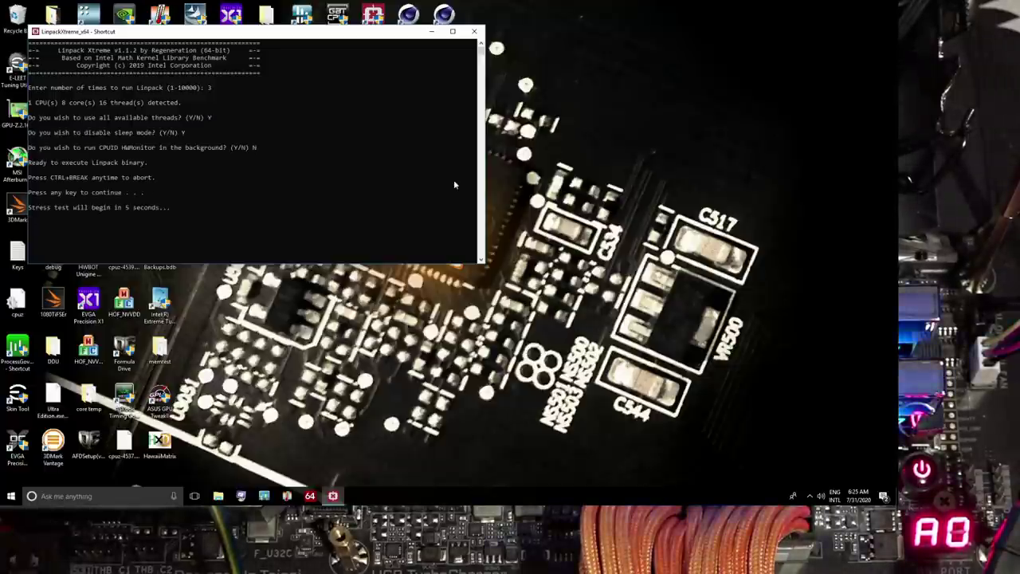
- Monitor memory usage in Task Manager's performance view while the Linpack stress test runs
{"action": "key", "text": "ctrl+shift+Escape"}
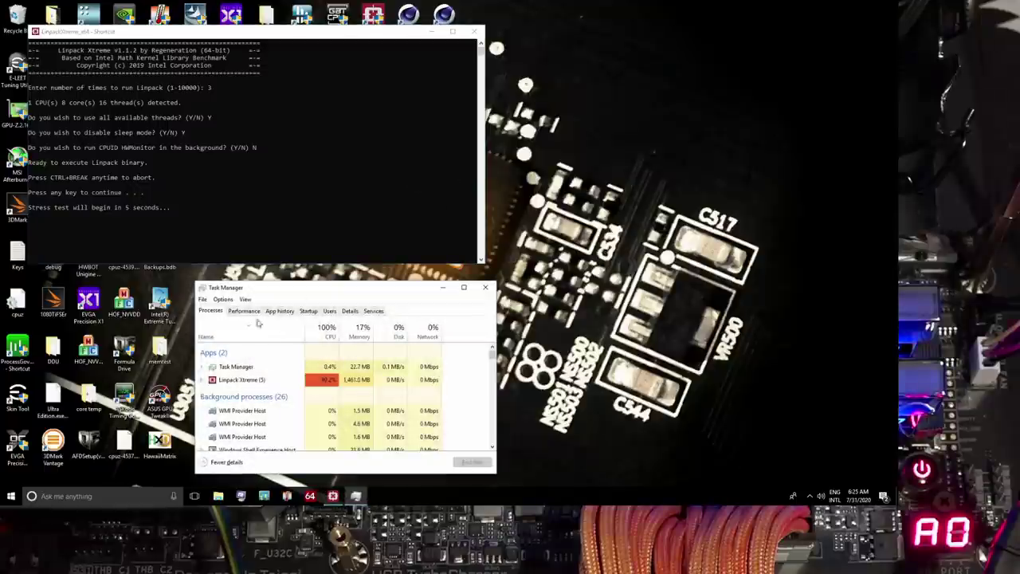
{"action": "left_click", "coordinate": [246, 312]}
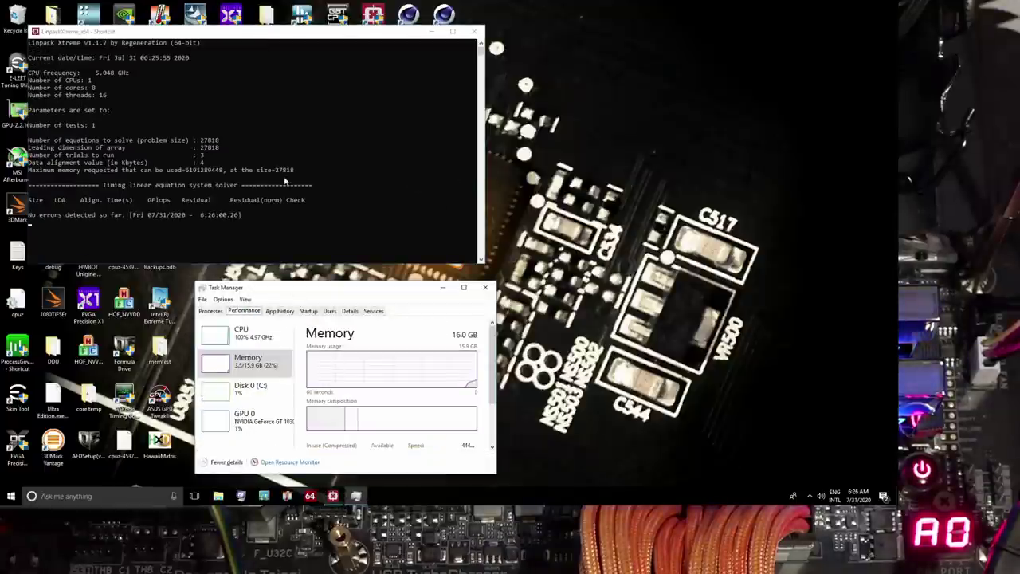
{"action": "left_click", "coordinate": [450, 147]}
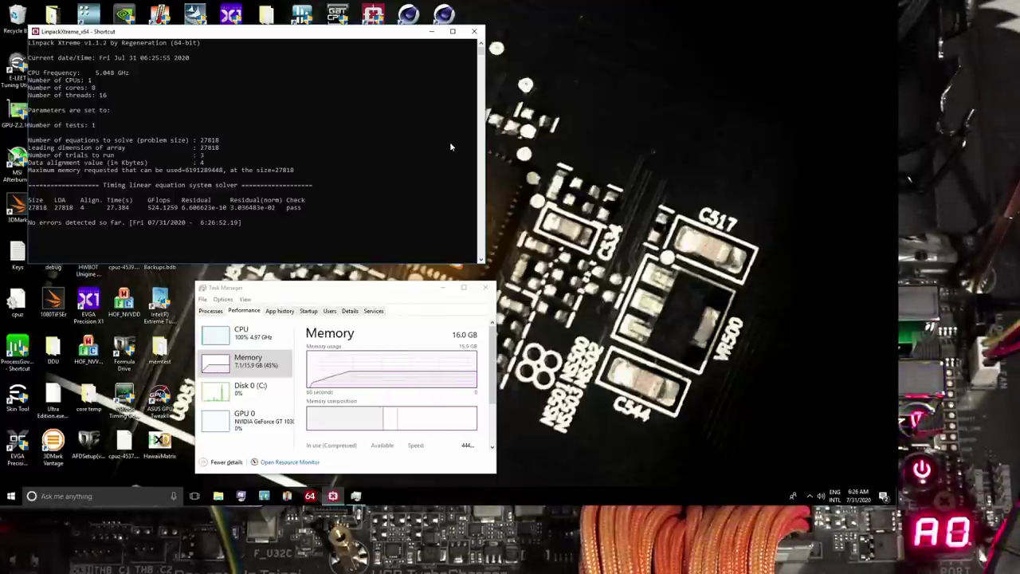
- Close the Linpack Xtreme test and restart the computer to return to the BIOS
{"action": "left_click", "coordinate": [474, 31]}
{"action": "left_click", "coordinate": [11, 496]}
{"action": "left_click", "coordinate": [11, 476]}
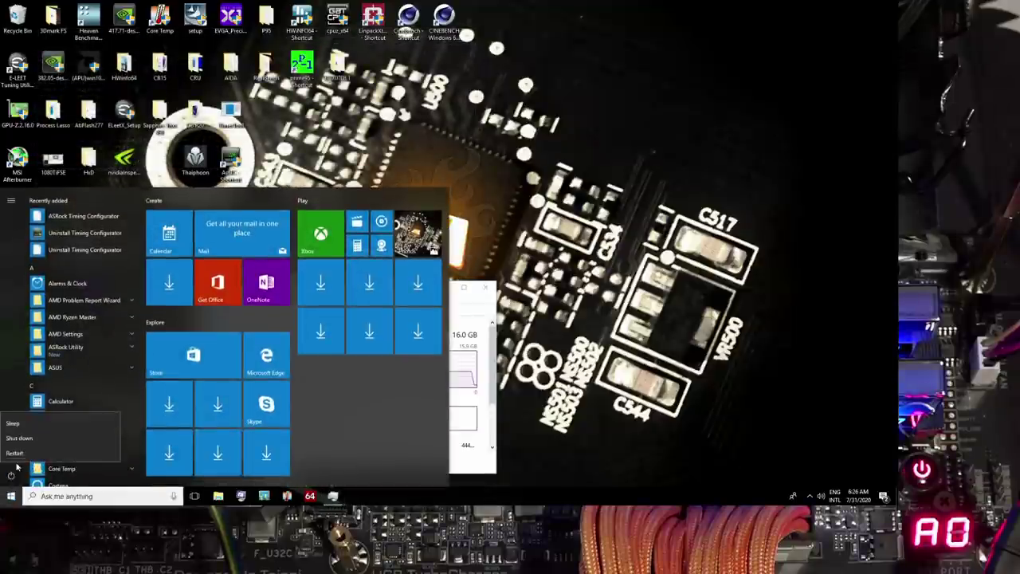
{"action": "left_click", "coordinate": [21, 456]}
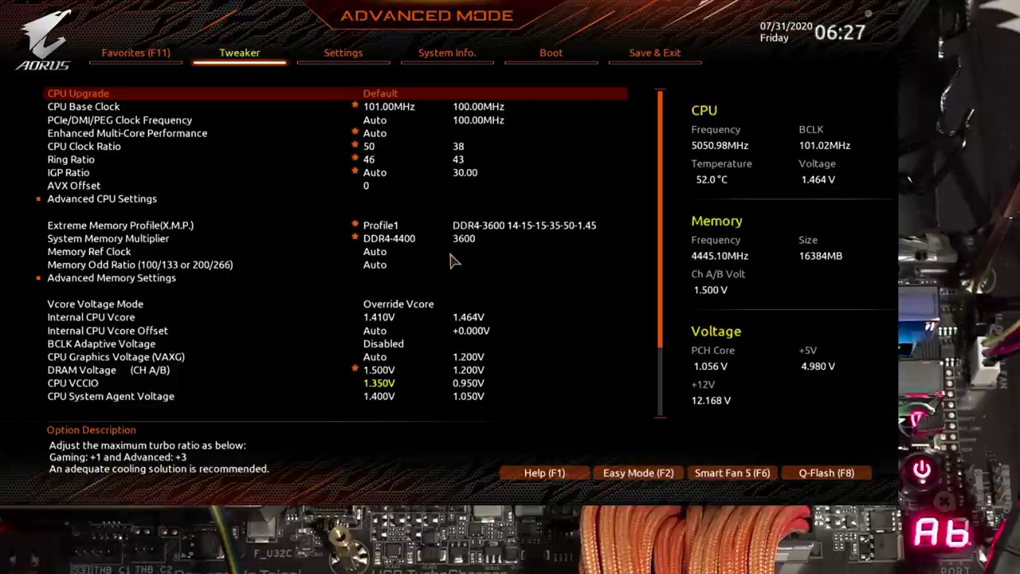
- Open the channel timing controls within Advanced Memory Settings
{"action": "key", "text": "Down"}
{"action": "key", "text": "Down"}
{"action": "key", "text": "Down"}
{"action": "key", "text": "Down"}
{"action": "key", "text": "Down"}
{"action": "key", "text": "Down"}
{"action": "key", "text": "Down"}
{"action": "key", "text": "Down"}
{"action": "key", "text": "Down"}
{"action": "key", "text": "Down"}
{"action": "key", "text": "Down"}
{"action": "key", "text": "Down"}
{"action": "key", "text": "Down"}
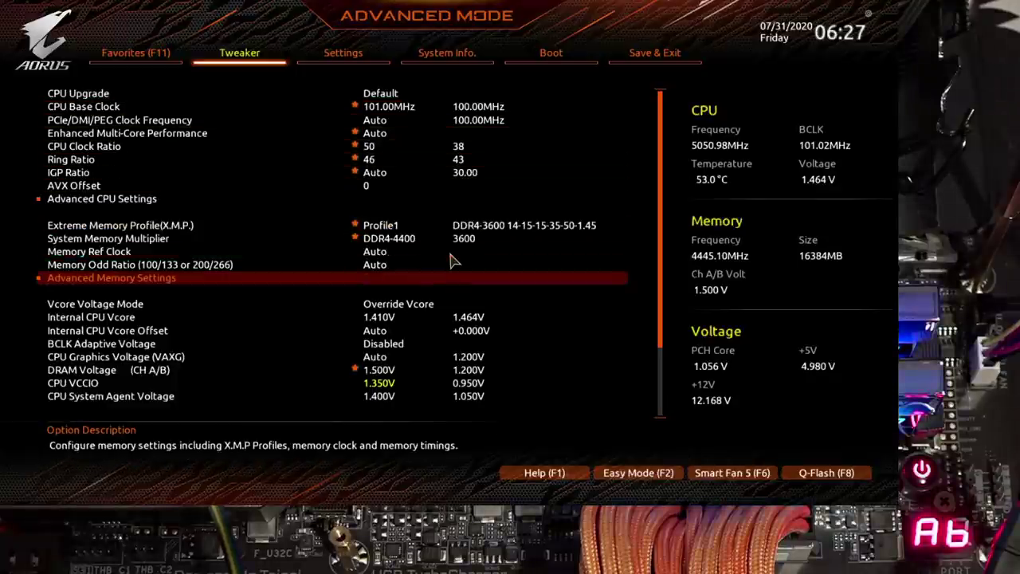
{"action": "key", "text": "Return"}
{"action": "key", "text": "Down"}
{"action": "key", "text": "Down"}
{"action": "key", "text": "Down"}
{"action": "key", "text": "Down"}
{"action": "key", "text": "Down"}
{"action": "key", "text": "Down"}
{"action": "key", "text": "Down"}
{"action": "key", "text": "Down"}
{"action": "key", "text": "Return"}
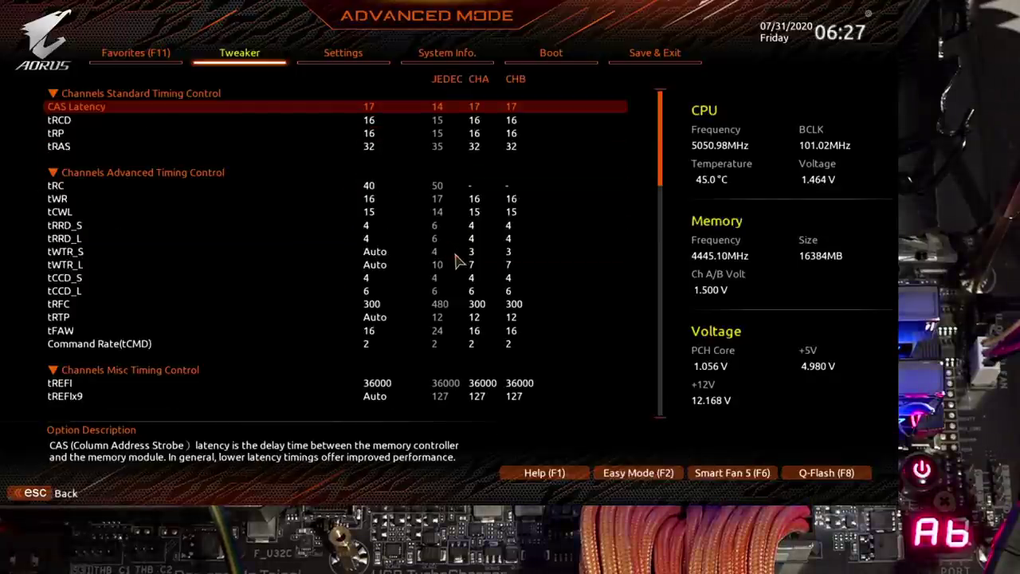
- Set tRC to 48 under Channels Advanced Timing Control
{"action": "key", "text": "Down"}
{"action": "key", "text": "Down"}
{"action": "key", "text": "Down"}
{"action": "key", "text": "Down"}
{"action": "key", "text": "Down"}
{"action": "key", "text": "Down"}
{"action": "key", "text": "Up"}
{"action": "key", "text": "Up"}
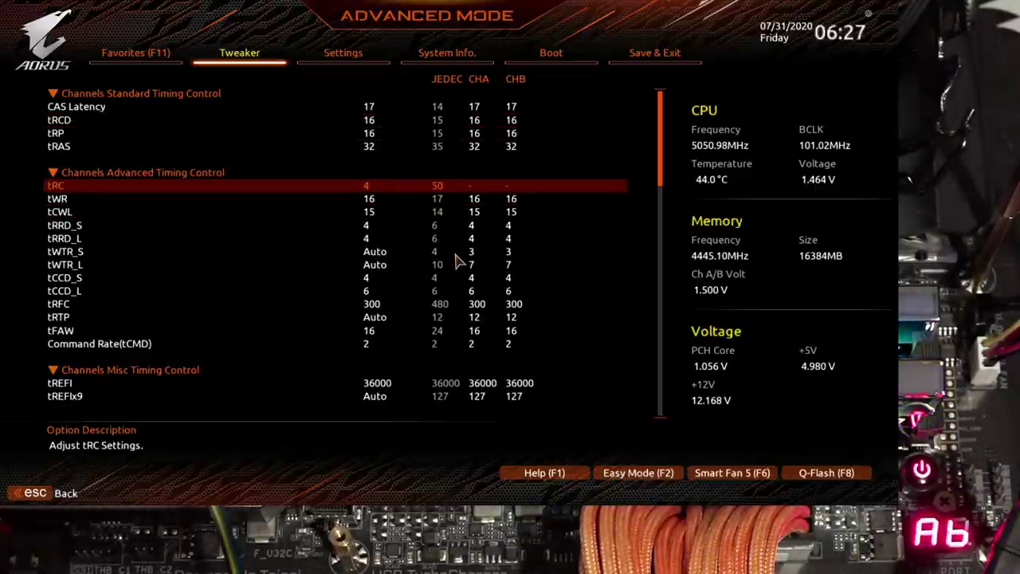
{"action": "key", "text": "Up"}
- Review the remaining Channels Advanced Timing Control values and the first Channels Misc Timing Control entries, including tRTP
{"action": "key", "text": "Down"}
{"action": "key", "text": "Down"}
{"action": "key", "text": "Down"}
{"action": "key", "text": "Down"}
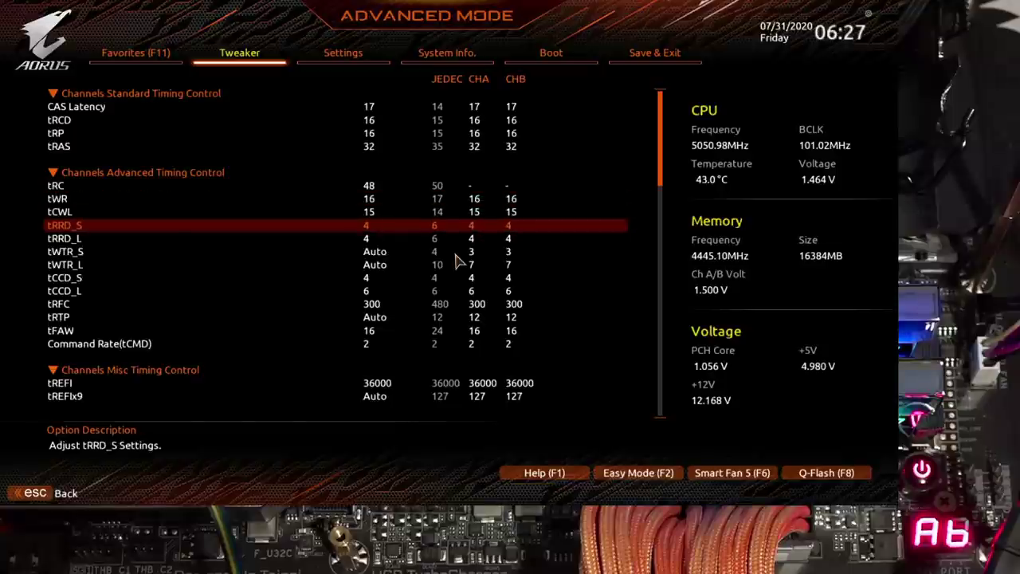
{"action": "key", "text": "Down"}
{"action": "key", "text": "Down"}
{"action": "key", "text": "Down"}
{"action": "key", "text": "Down"}
{"action": "key", "text": "Down"}
{"action": "key", "text": "Down"}
{"action": "key", "text": "Down"}
{"action": "key", "text": "Down"}
{"action": "key", "text": "Down"}
{"action": "key", "text": "Down"}
{"action": "key", "text": "Down"}
{"action": "key", "text": "Down"}
{"action": "key", "text": "Down"}
{"action": "key", "text": "Down"}
{"action": "key", "text": "Down"}
{"action": "key", "text": "Down"}
{"action": "key", "text": "Down"}
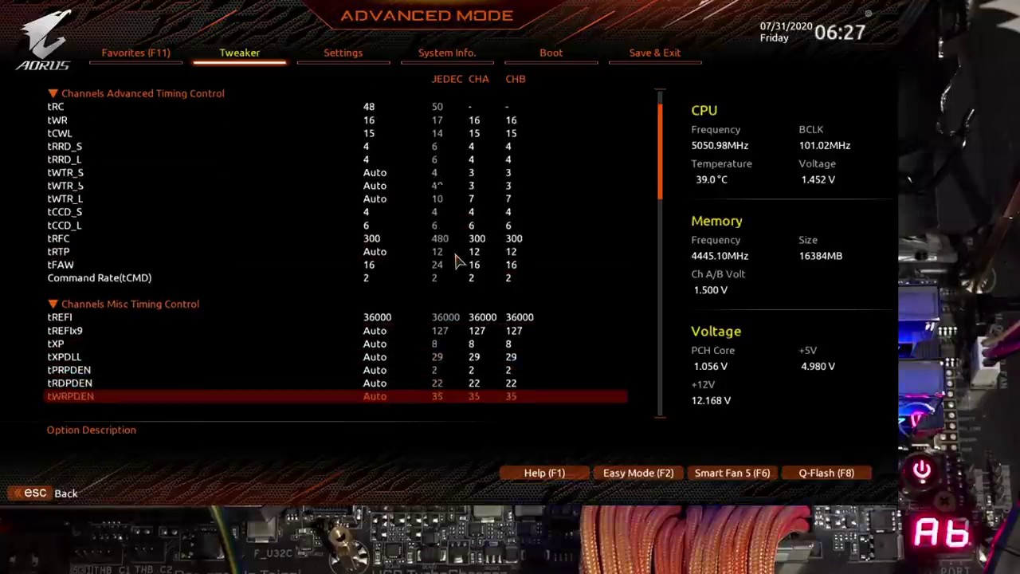
{"action": "key", "text": "Up"}
{"action": "key", "text": "Up"}
{"action": "key", "text": "Up"}
{"action": "key", "text": "Up"}
{"action": "key", "text": "Up"}
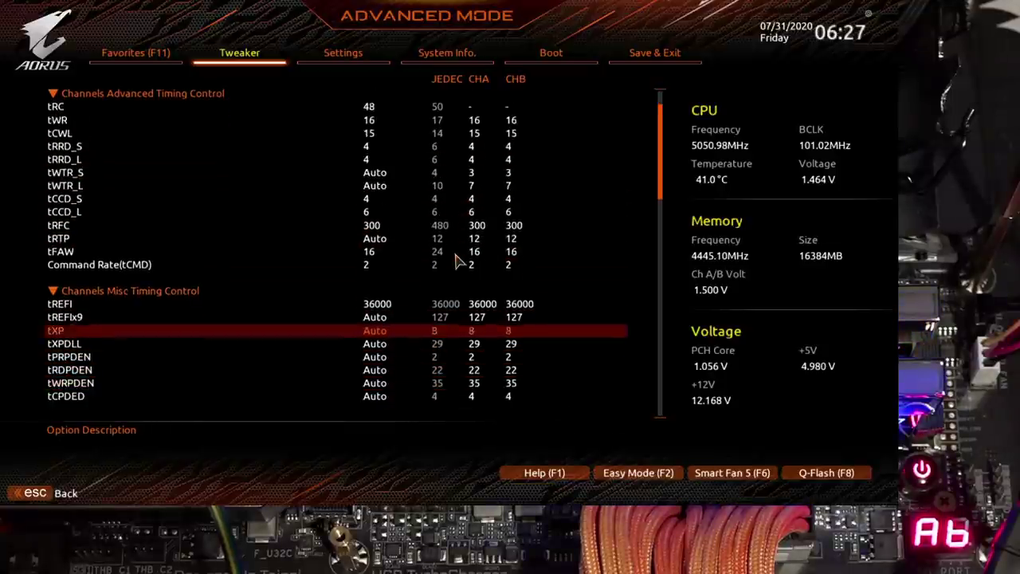
{"action": "key", "text": "Up"}
{"action": "key", "text": "Up"}
{"action": "key", "text": "Up"}
{"action": "key", "text": "Up"}
{"action": "key", "text": "Up"}
{"action": "key", "text": "Up"}
{"action": "key", "text": "Up"}
{"action": "key", "text": "Down"}
{"action": "key", "text": "Down"}
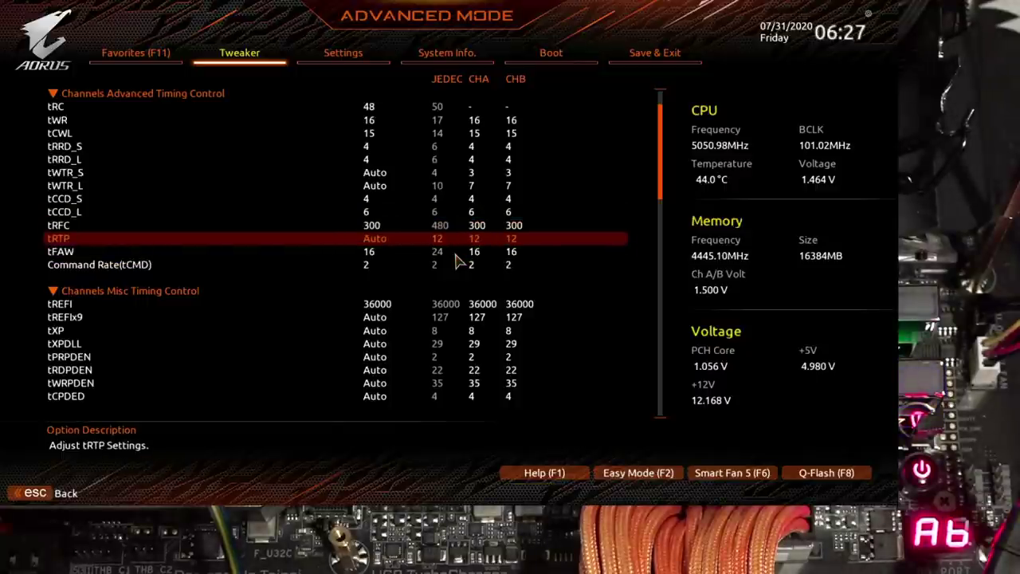
- Examine the Channels Misc Timing Control values and the tRDRD, tRDWR, tWRWR and tWRRD turnaround timings
{"action": "key", "text": "Down"}
{"action": "key", "text": "Down"}
{"action": "key", "text": "Down"}
{"action": "key", "text": "Down"}
{"action": "key", "text": "Down"}
{"action": "key", "text": "Down"}
{"action": "key", "text": "Down"}
{"action": "key", "text": "Down"}
{"action": "key", "text": "Down"}
{"action": "key", "text": "Down"}
{"action": "key", "text": "Down"}
{"action": "key", "text": "Down"}
{"action": "key", "text": "Down"}
{"action": "key", "text": "Down"}
{"action": "key", "text": "Down"}
{"action": "key", "text": "Down"}
{"action": "key", "text": "Down"}
{"action": "key", "text": "Down"}
{"action": "key", "text": "Down"}
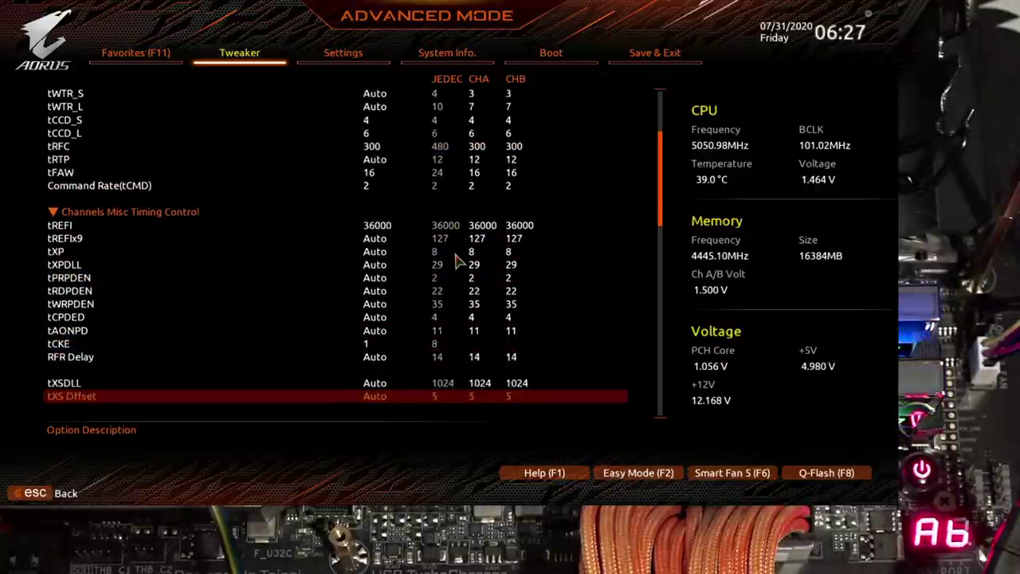
{"action": "key", "text": "Down"}
{"action": "key", "text": "Down"}
{"action": "key", "text": "Down"}
{"action": "key", "text": "Down"}
{"action": "key", "text": "Down"}
{"action": "key", "text": "Down"}
{"action": "key", "text": "Down"}
{"action": "key", "text": "Down"}
{"action": "key", "text": "Down"}
{"action": "key", "text": "Down"}
{"action": "key", "text": "Down"}
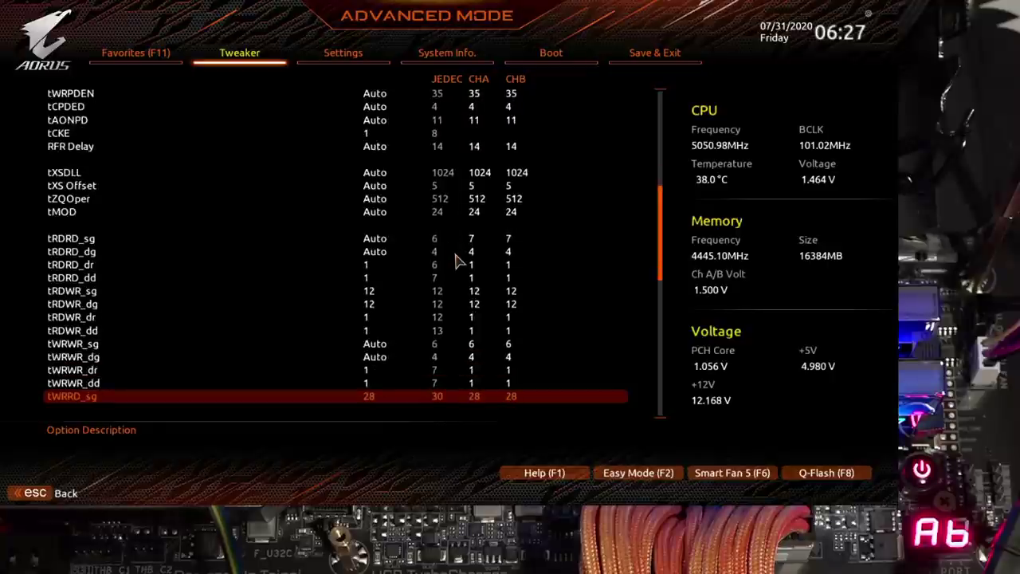
{"action": "key", "text": "Down"}
{"action": "key", "text": "Down"}
{"action": "key", "text": "Down"}
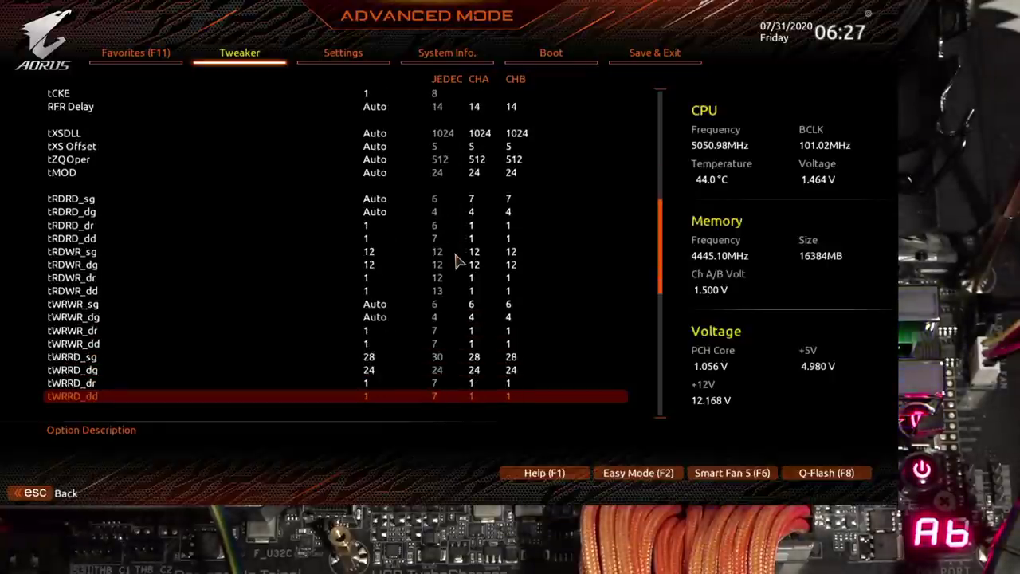
- Examine the Round Trip Latency and IoLat values for channels A and B
{"action": "key", "text": "Down"}
{"action": "key", "text": "Down"}
{"action": "key", "text": "Down"}
{"action": "key", "text": "Down"}
{"action": "key", "text": "Down"}
{"action": "key", "text": "Down"}
{"action": "key", "text": "Down"}
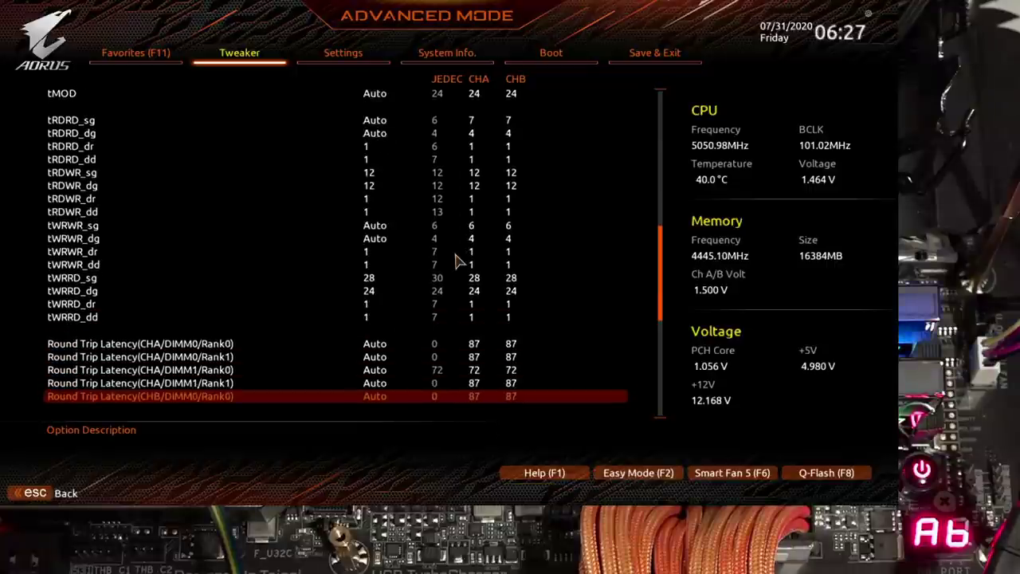
{"action": "key", "text": "Down"}
{"action": "key", "text": "Down"}
{"action": "key", "text": "Down"}
{"action": "key", "text": "Down"}
{"action": "key", "text": "Down"}
{"action": "key", "text": "Down"}
{"action": "key", "text": "Down"}
{"action": "key", "text": "Down"}
{"action": "key", "text": "Down"}
{"action": "key", "text": "Down"}
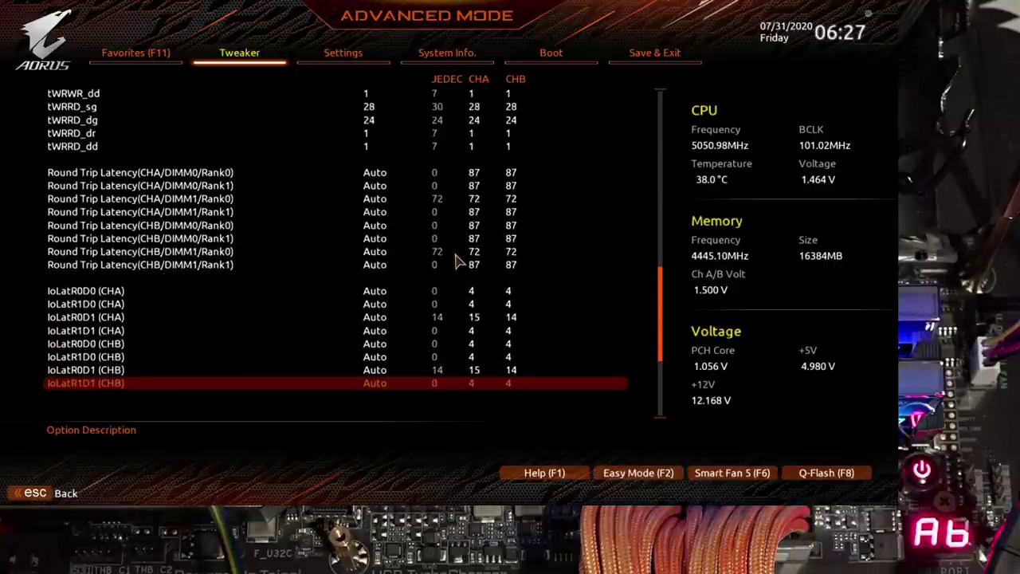
{"action": "key", "text": "Up"}
{"action": "key", "text": "Up"}
{"action": "key", "text": "Up"}
{"action": "key", "text": "Up"}
{"action": "key", "text": "Up"}
{"action": "key", "text": "Up"}
{"action": "key", "text": "Up"}
{"action": "key", "text": "Up"}
{"action": "key", "text": "Up"}
{"action": "key", "text": "Up"}
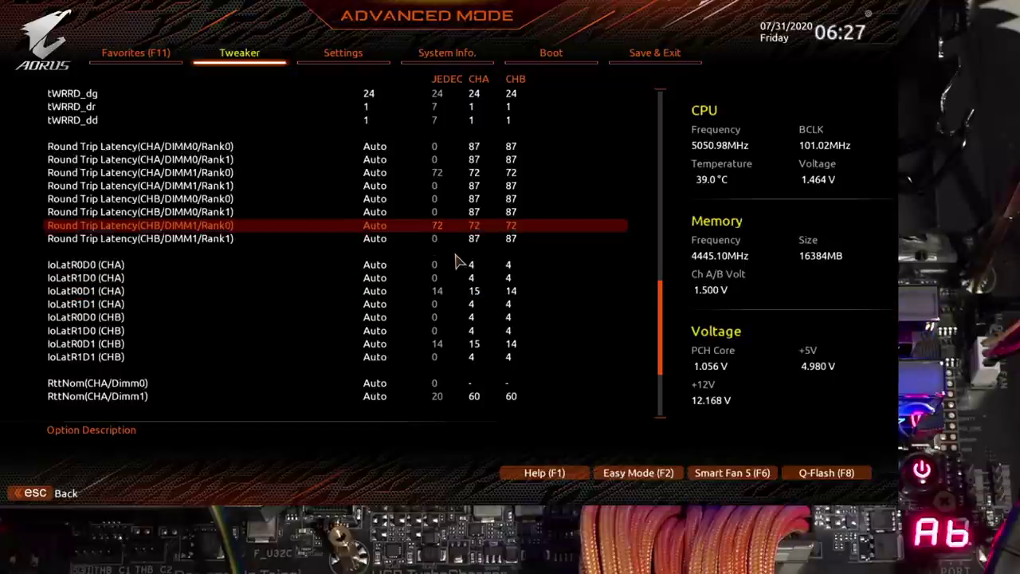
- Inspect the RttNom, RttPark and RttWr termination settings for channel A, and return to the standard timings
{"action": "key", "text": "Down"}
{"action": "key", "text": "Down"}
{"action": "key", "text": "Down"}
{"action": "key", "text": "Down"}
{"action": "key", "text": "Down"}
{"action": "key", "text": "Down"}
{"action": "key", "text": "Down"}
{"action": "key", "text": "Down"}
{"action": "key", "text": "Down"}
{"action": "key", "text": "Down"}
{"action": "key", "text": "Down"}
{"action": "key", "text": "Down"}
{"action": "key", "text": "Down"}
{"action": "key", "text": "Down"}
{"action": "key", "text": "Down"}
{"action": "key", "text": "Down"}
{"action": "key", "text": "Down"}
{"action": "key", "text": "Down"}
{"action": "key", "text": "Down"}
{"action": "key", "text": "Down"}
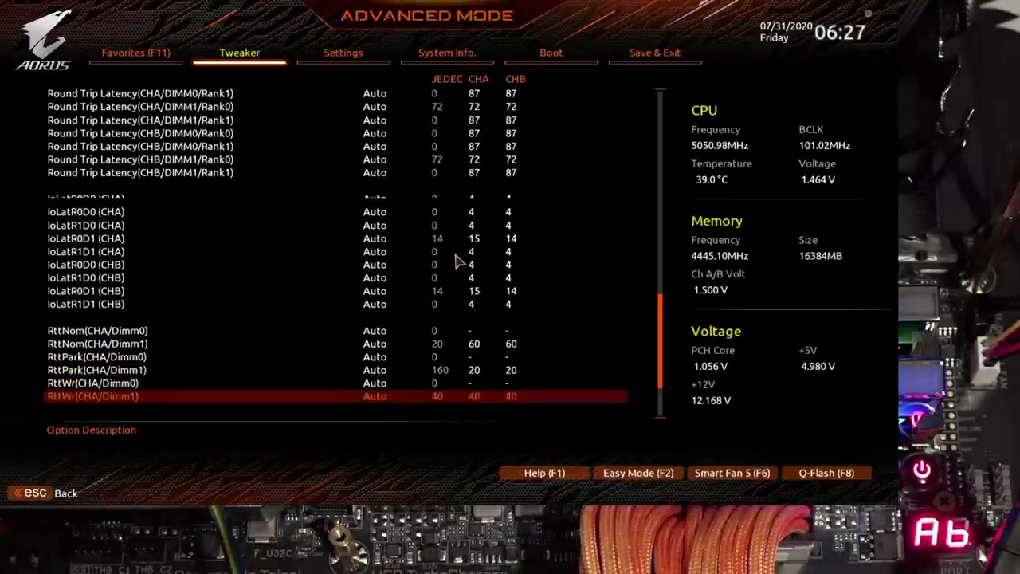
{"action": "key", "text": "Down"}
{"action": "key", "text": "Down"}
{"action": "key", "text": "Down"}
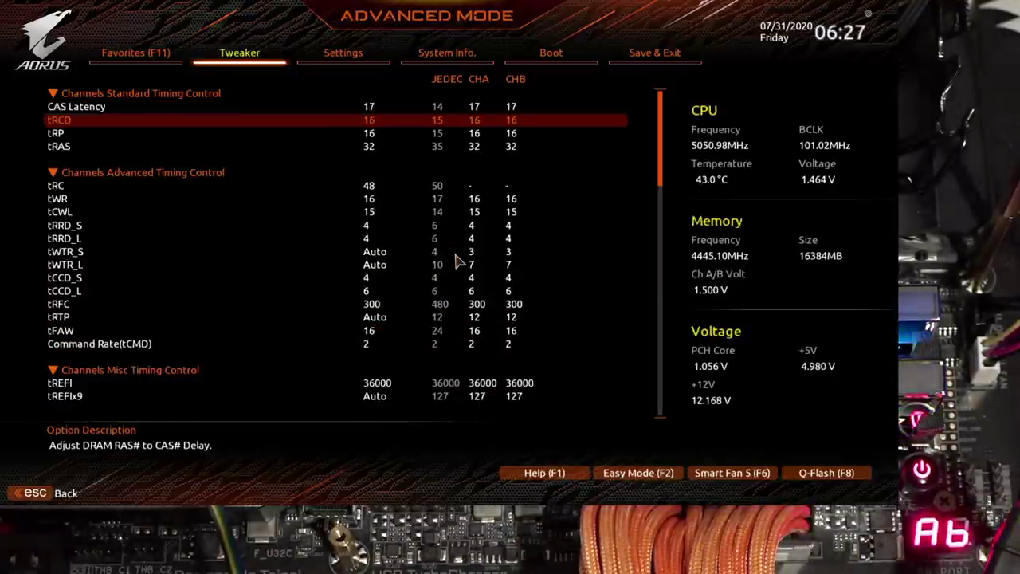
{"action": "key", "text": "Up"}
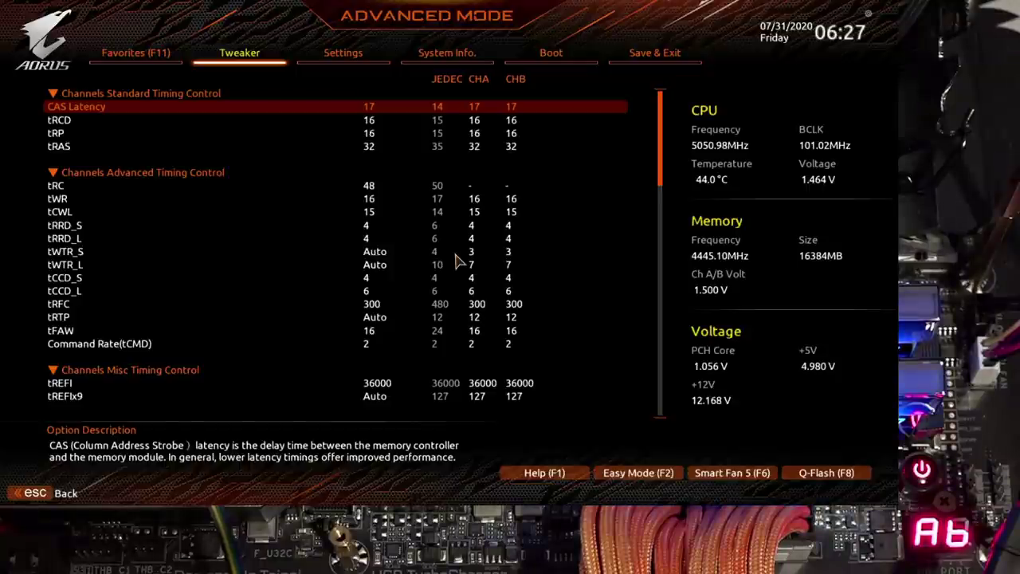
- Leave the memory timing pages and set the CPU System Agent Voltage to 1.600V
{"action": "key", "text": "Escape"}
{"action": "key", "text": "Escape"}
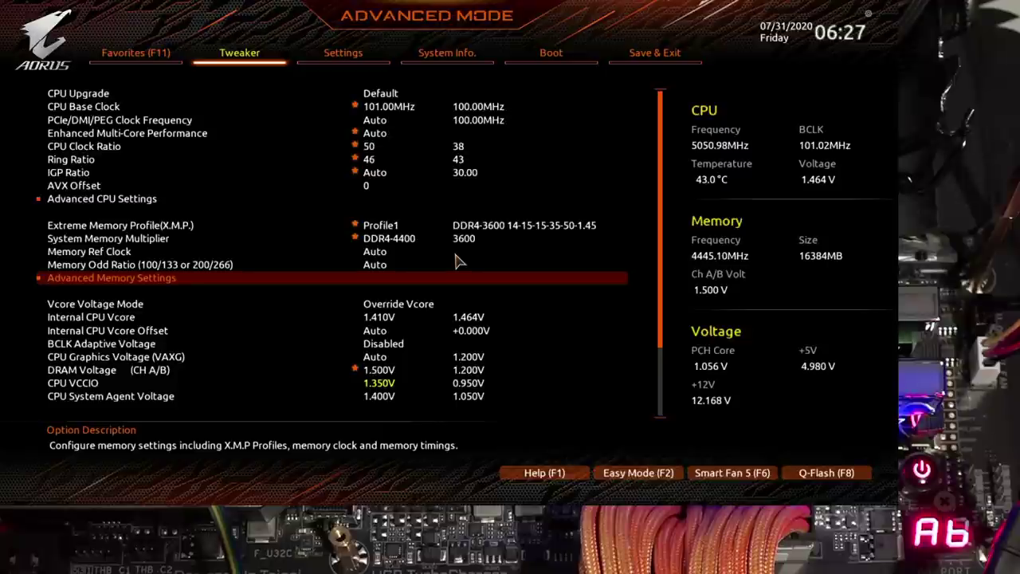
{"action": "key", "text": "Down"}
{"action": "key", "text": "Down"}
{"action": "key", "text": "Down"}
{"action": "key", "text": "Down"}
{"action": "key", "text": "Down"}
{"action": "key", "text": "Down"}
{"action": "key", "text": "Down"}
{"action": "key", "text": "Down"}
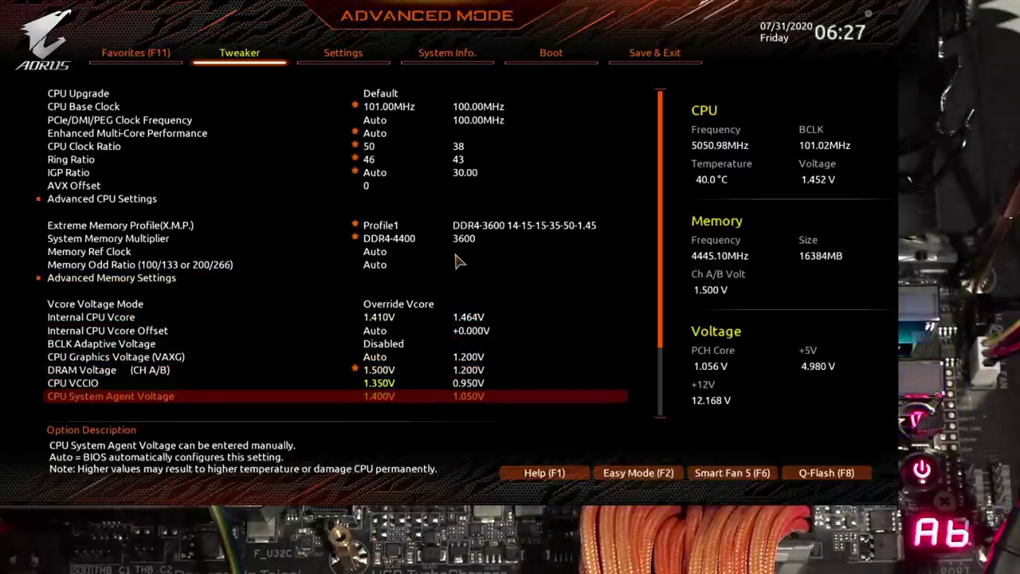
{"action": "type", "text": "1.6"}
{"action": "key", "text": "Return"}
- Save the BIOS configuration and exit setup to reboot the computer
{"action": "key", "text": "Up"}
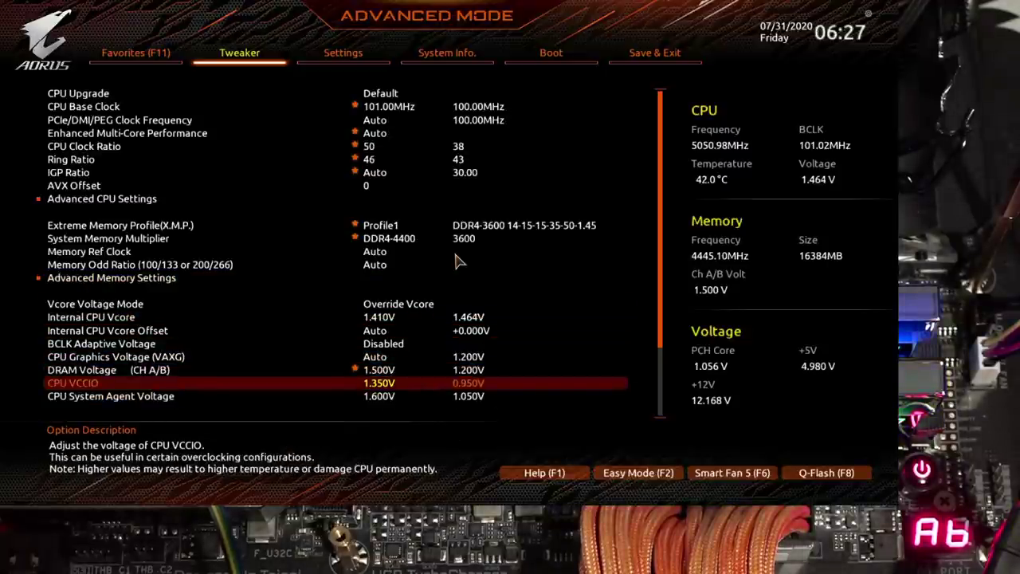
{"action": "key", "text": "F10"}
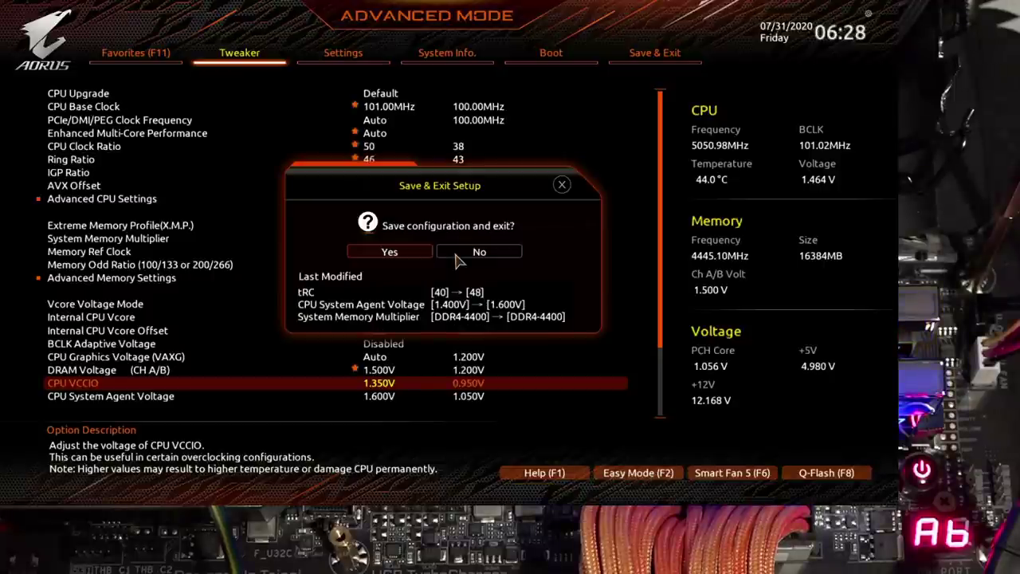
{"action": "key", "text": "Return"}
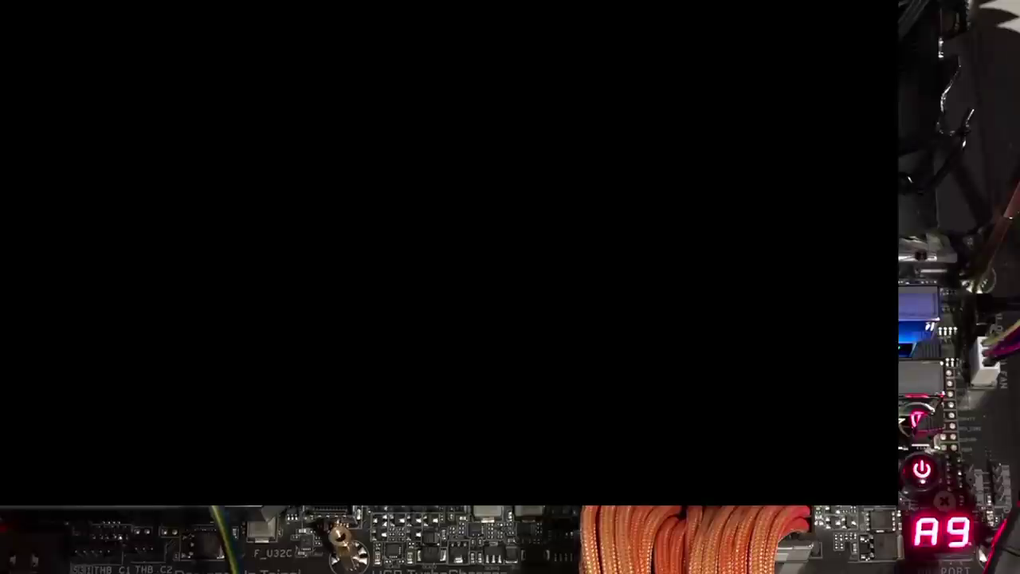
- Open Memory Channels Timing within Advanced Memory Settings after the reboot
{"action": "key", "text": "Down"}
{"action": "key", "text": "Down"}
{"action": "key", "text": "Down"}
{"action": "key", "text": "Down"}
{"action": "key", "text": "Down"}
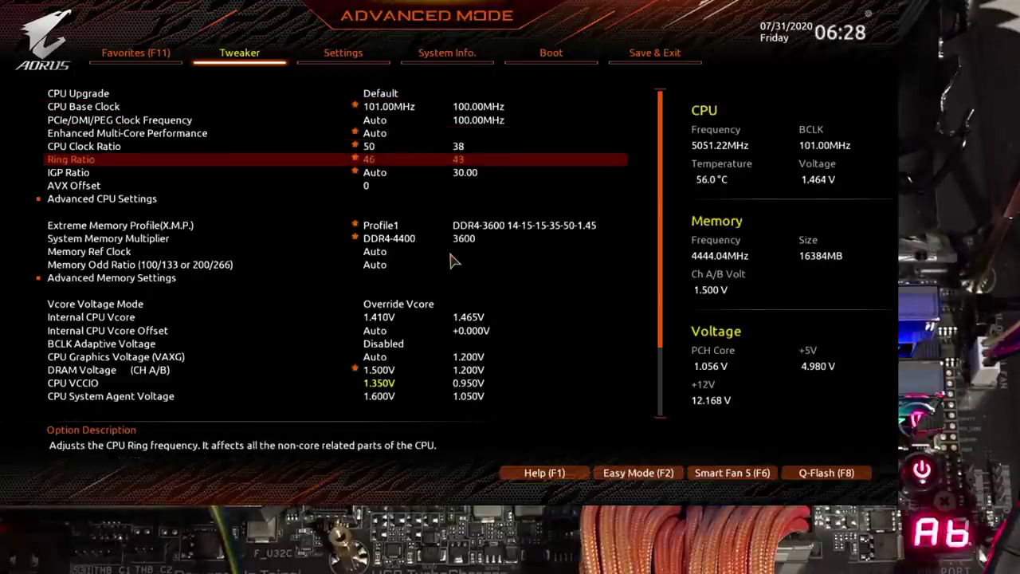
{"action": "key", "text": "Down"}
{"action": "key", "text": "Down"}
{"action": "key", "text": "Down"}
{"action": "key", "text": "Down"}
{"action": "key", "text": "Down"}
{"action": "key", "text": "Down"}
{"action": "key", "text": "Down"}
{"action": "key", "text": "Down"}
{"action": "key", "text": "Return"}
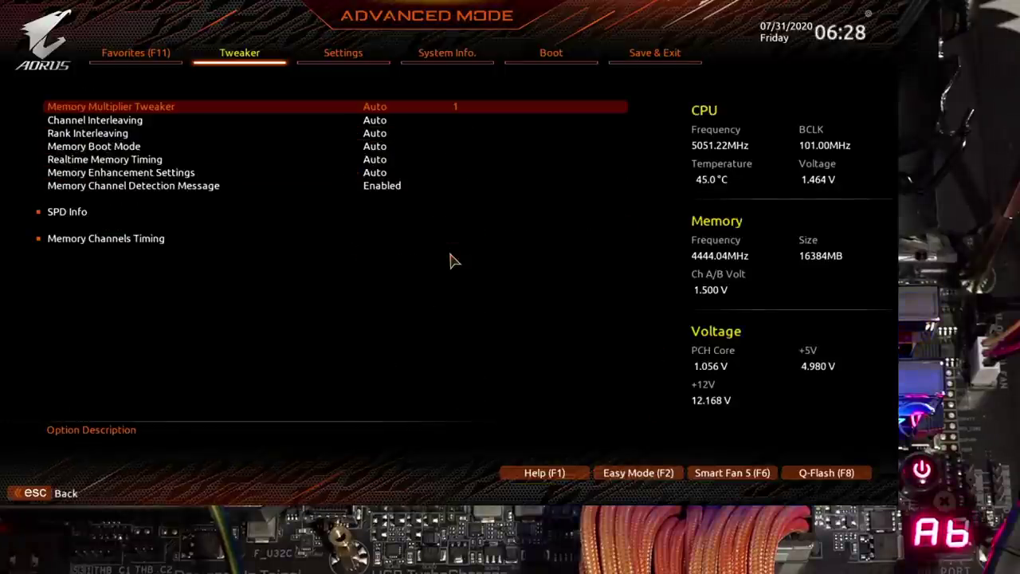
{"action": "key", "text": "Up"}
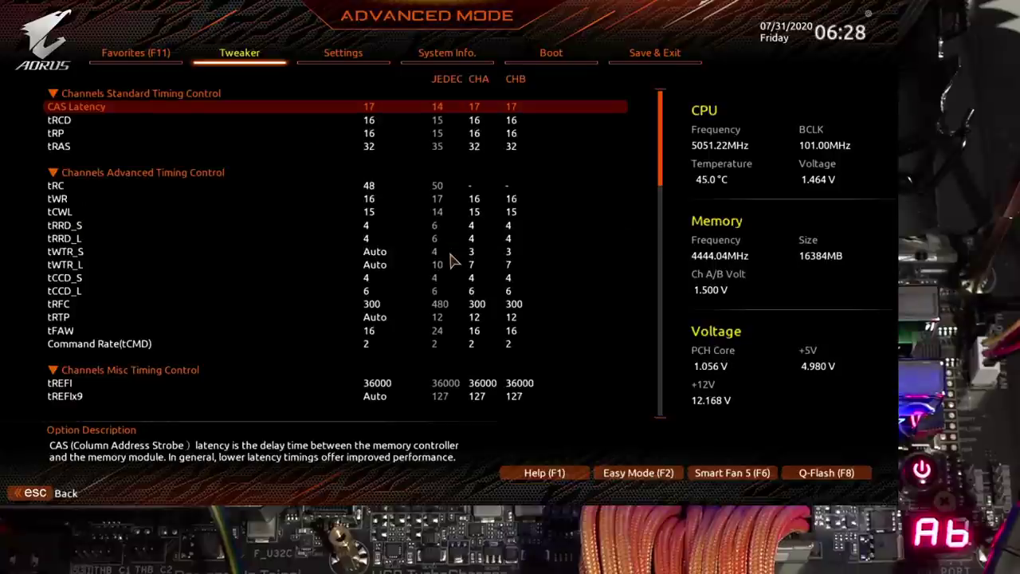
- Inspect the RttNom, RttPark, RttWr and IoLat settings of both channels at the end of the memory timing list
{"action": "key", "text": "Up"}
{"action": "key", "text": "Up"}
{"action": "key", "text": "Up"}
{"action": "key", "text": "Up"}
{"action": "key", "text": "Up"}
{"action": "key", "text": "Up"}
{"action": "key", "text": "Up"}
{"action": "key", "text": "Up"}
{"action": "key", "text": "Up"}
{"action": "key", "text": "Up"}
{"action": "key", "text": "Up"}
{"action": "key", "text": "Up"}
{"action": "key", "text": "Up"}
{"action": "key", "text": "Up"}
{"action": "key", "text": "Up"}
{"action": "key", "text": "Up"}
{"action": "key", "text": "Up"}
{"action": "key", "text": "Up"}
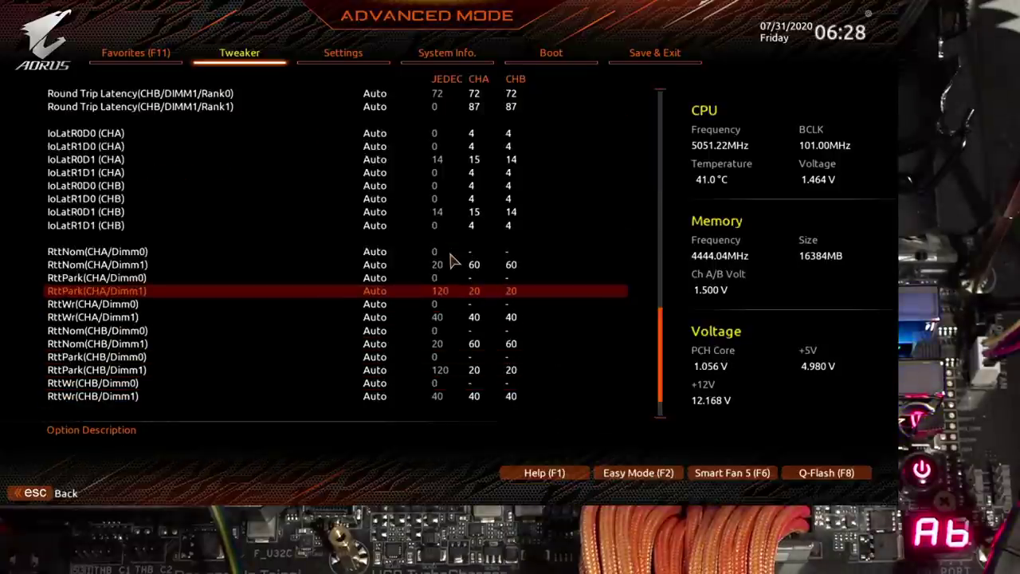
{"action": "key", "text": "Up"}
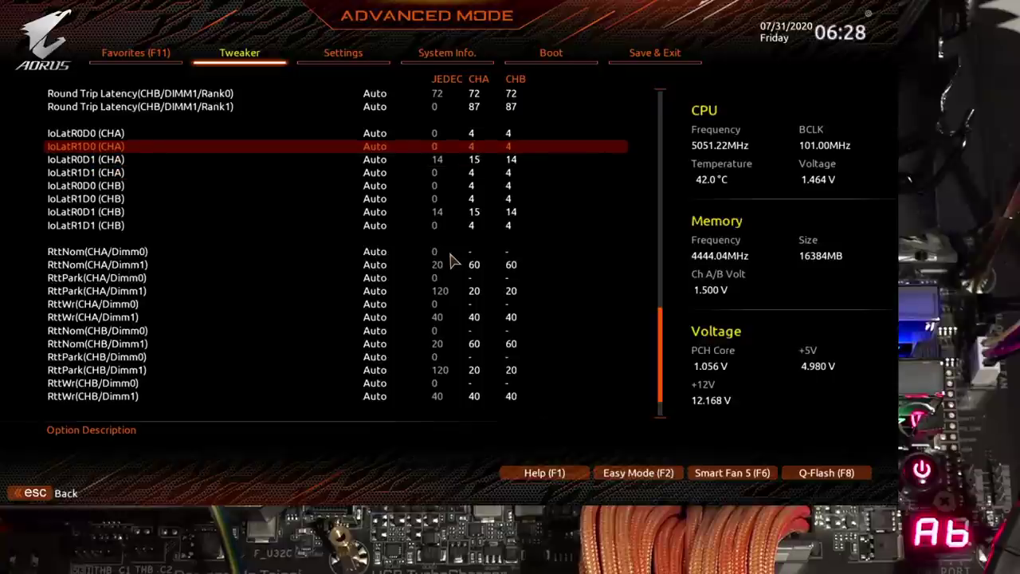
{"action": "key", "text": "Down"}
{"action": "key", "text": "Up"}
- Leave the memory timing pages and set the CPU System Agent Voltage to 1.400V
{"action": "key", "text": "Right"}
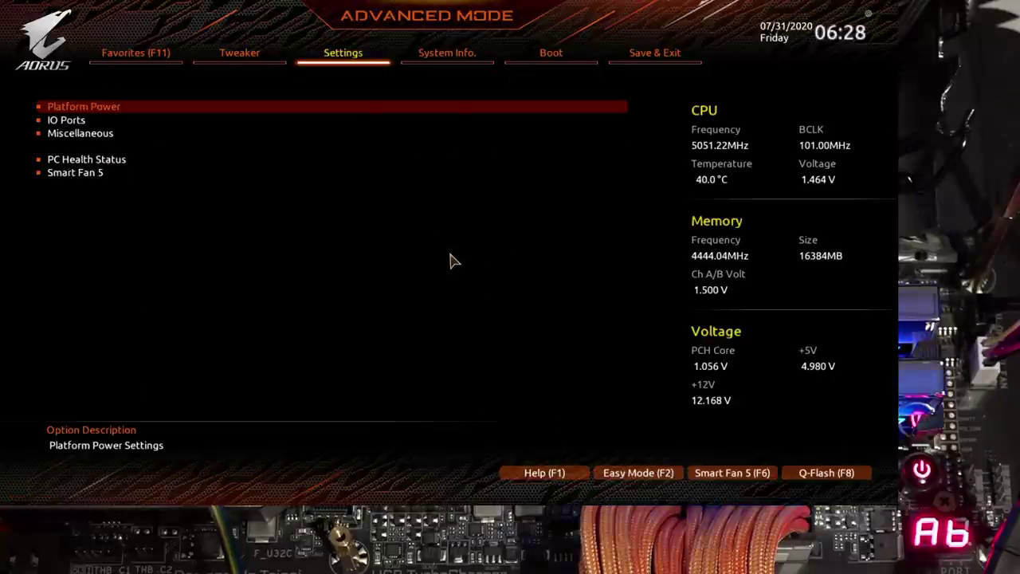
{"action": "key", "text": "Left"}
{"action": "key", "text": "Down"}
{"action": "key", "text": "Down"}
{"action": "key", "text": "Down"}
{"action": "key", "text": "Down"}
{"action": "key", "text": "Down"}
{"action": "key", "text": "Down"}
{"action": "key", "text": "Down"}
{"action": "key", "text": "Down"}
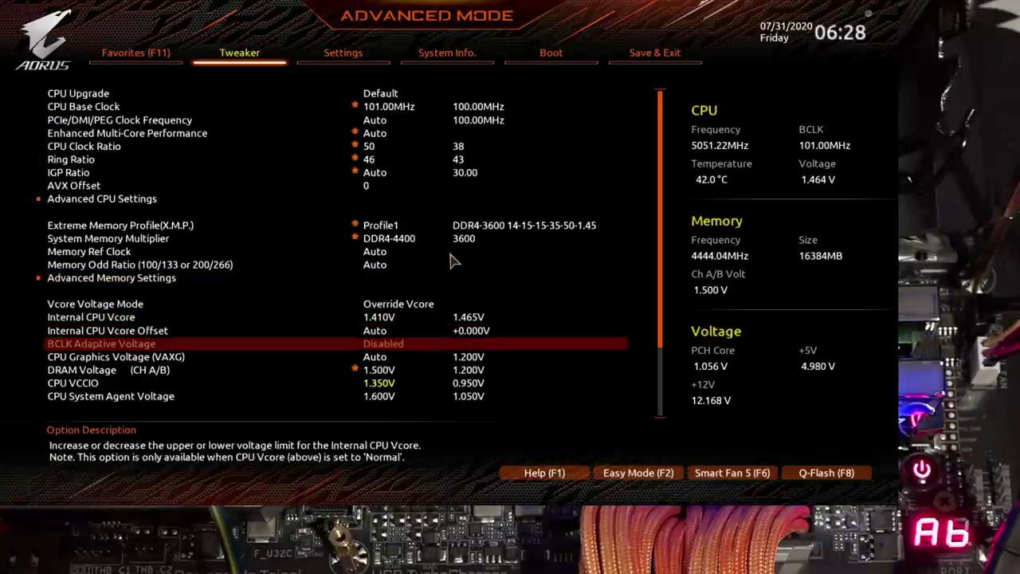
{"action": "type", "text": "1."}
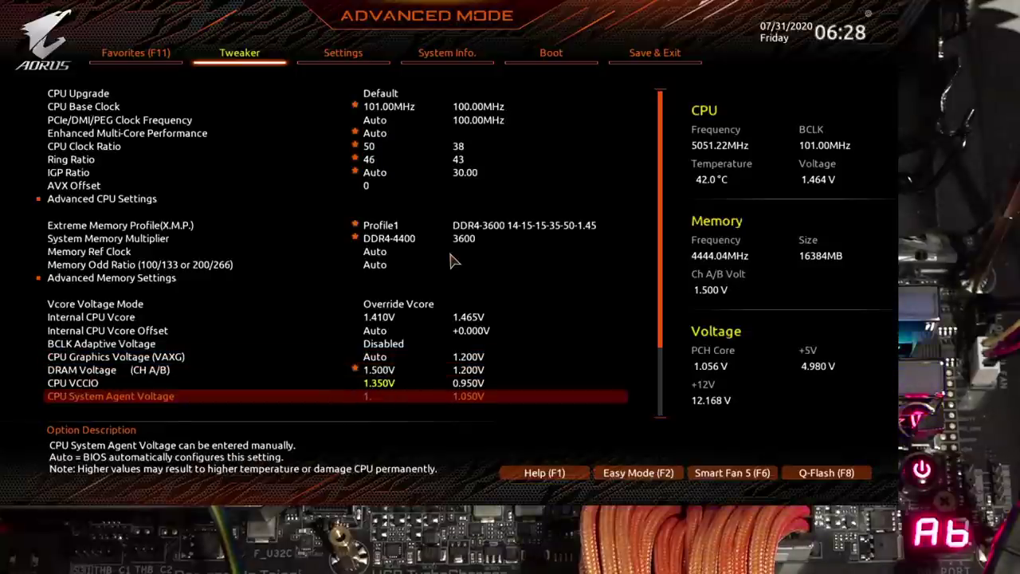
{"action": "type", "text": "4"}
{"action": "key", "text": "Return"}
- Reopen Memory Channels Timing within Advanced Memory Settings
{"action": "key", "text": "Up"}
{"action": "key", "text": "Up"}
{"action": "key", "text": "Up"}
{"action": "key", "text": "Up"}
{"action": "key", "text": "Up"}
{"action": "key", "text": "Up"}
{"action": "key", "text": "Up"}
{"action": "key", "text": "Up"}
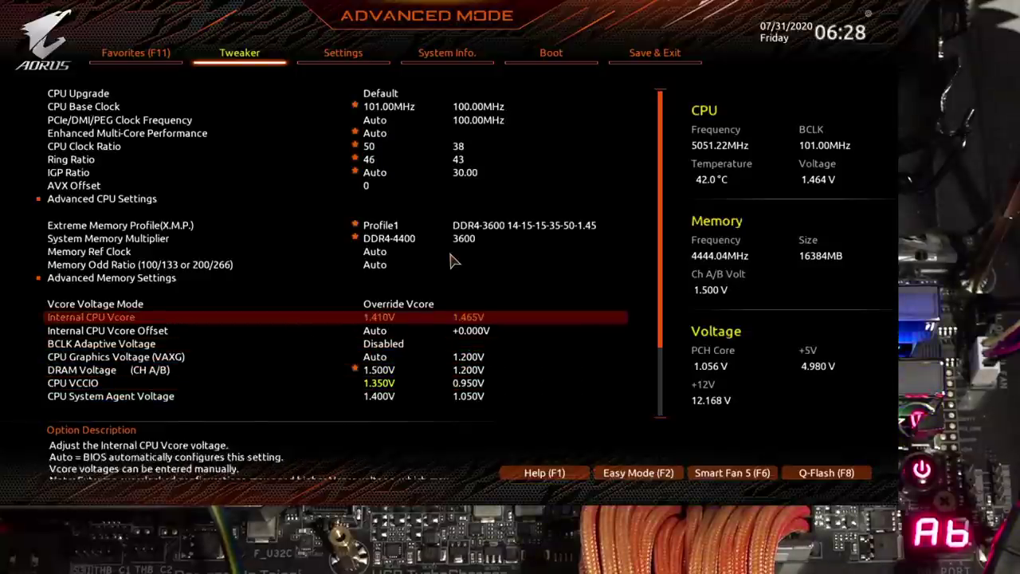
{"action": "key", "text": "Return"}
{"action": "key", "text": "Up"}
{"action": "key", "text": "Return"}
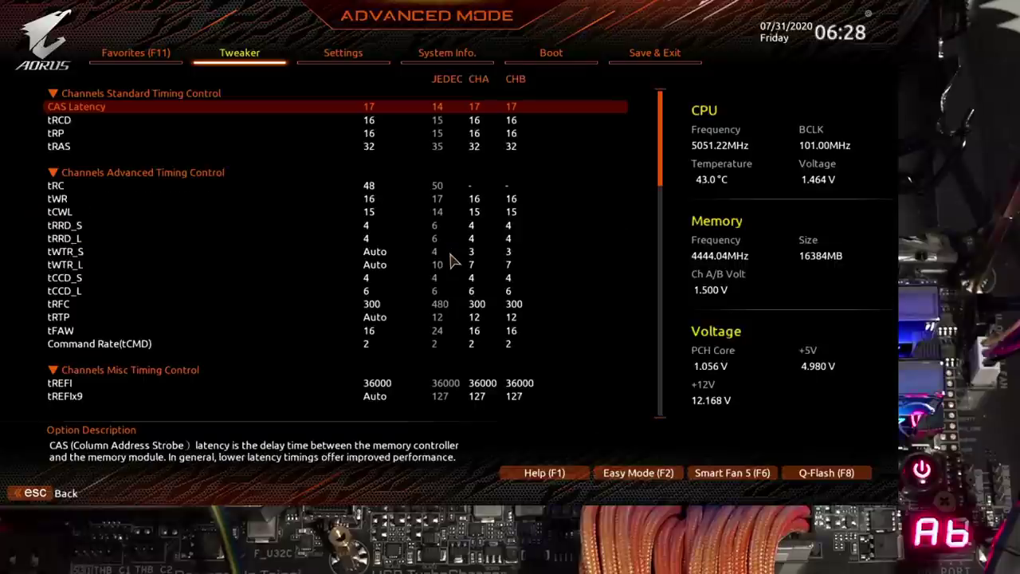
- Examine the termination, IoLat and Round Trip Latency settings of both channels, up to tWRRD_dd
{"action": "key", "text": "Down"}
{"action": "key", "text": "Up"}
{"action": "key", "text": "Up"}
{"action": "key", "text": "Up"}
{"action": "key", "text": "Up"}
{"action": "key", "text": "Up"}
{"action": "key", "text": "Up"}
{"action": "key", "text": "Up"}
{"action": "key", "text": "Up"}
{"action": "key", "text": "Up"}
{"action": "key", "text": "Up"}
{"action": "key", "text": "Up"}
{"action": "key", "text": "Up"}
{"action": "key", "text": "Up"}
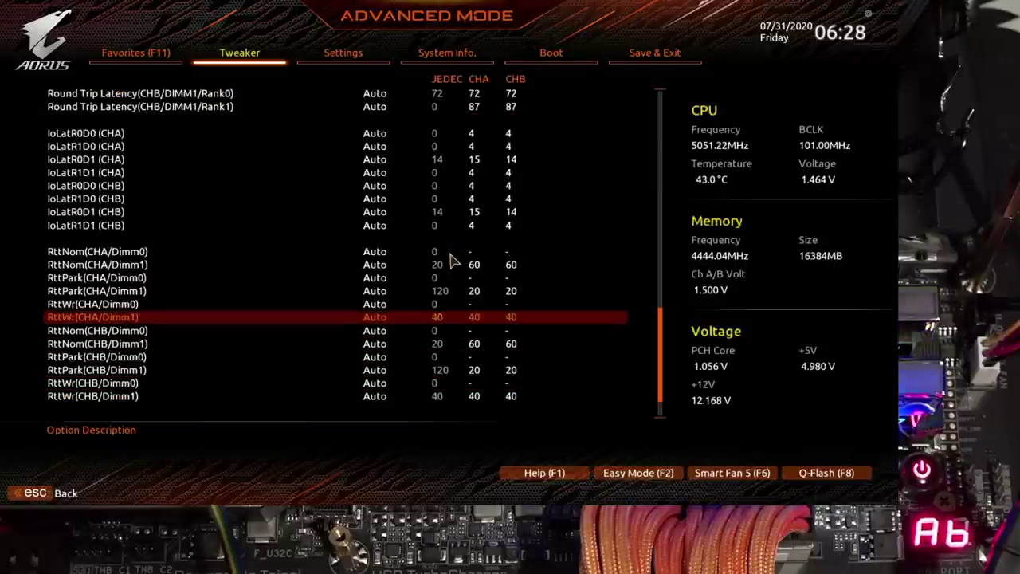
{"action": "key", "text": "Up"}
{"action": "key", "text": "Up"}
{"action": "key", "text": "Up"}
{"action": "key", "text": "Up"}
{"action": "key", "text": "Up"}
{"action": "key", "text": "Up"}
{"action": "key", "text": "Up"}
{"action": "key", "text": "Up"}
{"action": "key", "text": "Up"}
{"action": "key", "text": "Up"}
{"action": "key", "text": "Up"}
{"action": "key", "text": "Up"}
{"action": "key", "text": "Up"}
{"action": "key", "text": "Up"}
{"action": "key", "text": "Up"}
{"action": "key", "text": "Up"}
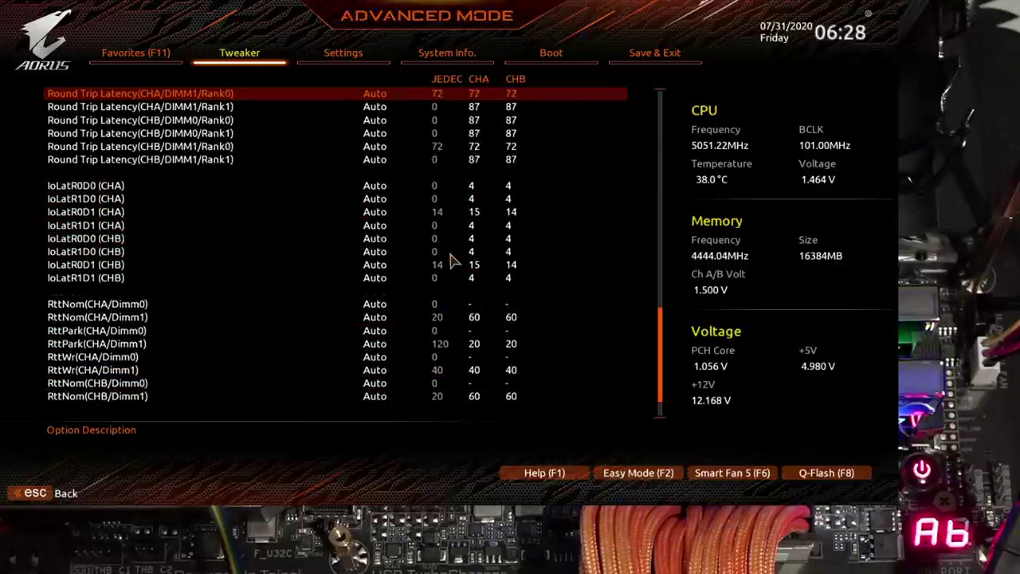
{"action": "key", "text": "Up"}
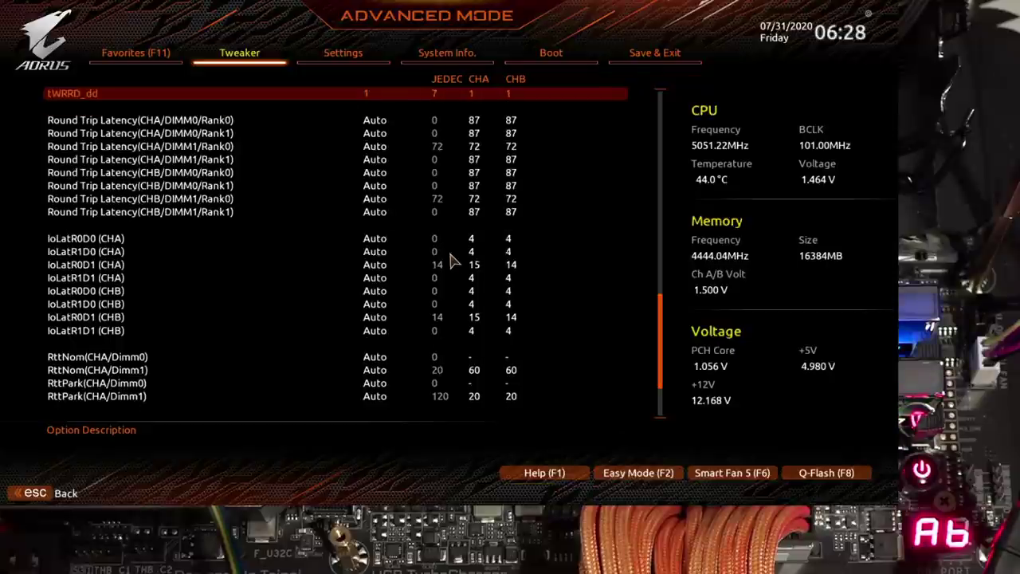
- Save the current BIOS settings as a profile named RAM-DAily
{"action": "key", "text": "F5"}
{"action": "key", "text": "Escape"}
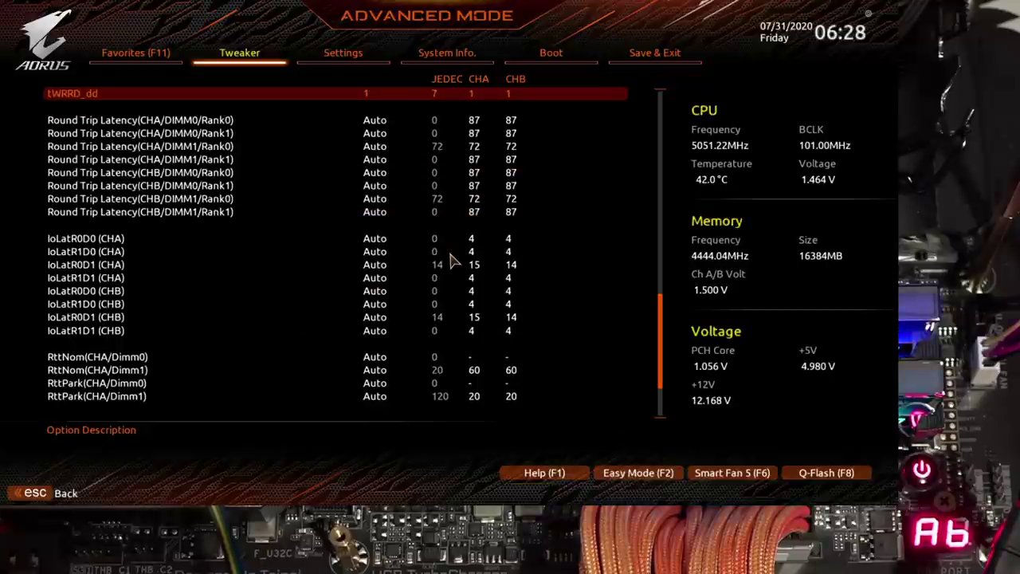
{"action": "key", "text": "F3"}
{"action": "key", "text": "Return"}
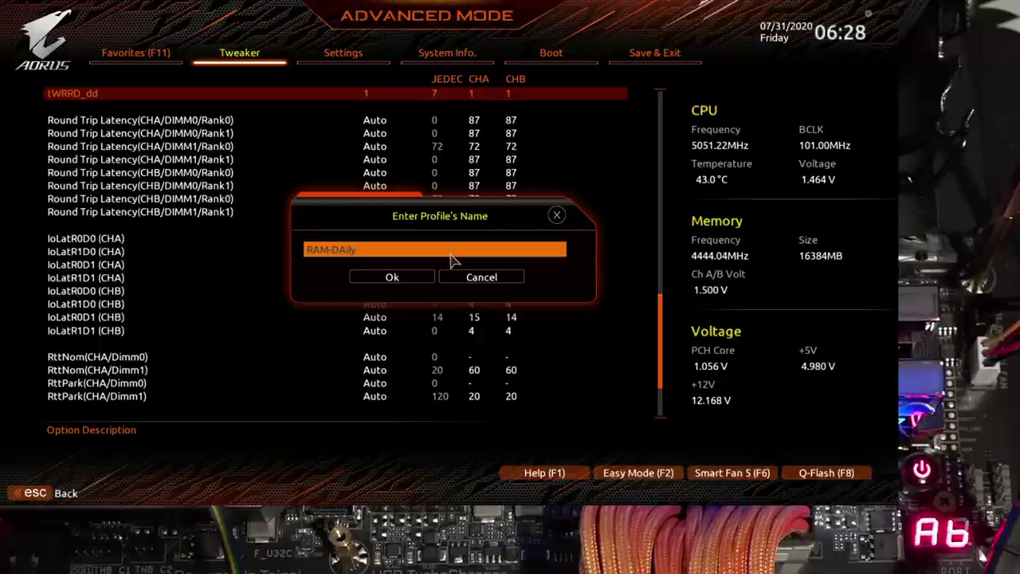
{"action": "key", "text": "Return"}
{"action": "key", "text": "Return"}
- Set IoLatR0D1 to 12 for both channel A and channel B
{"action": "key", "text": "Down"}
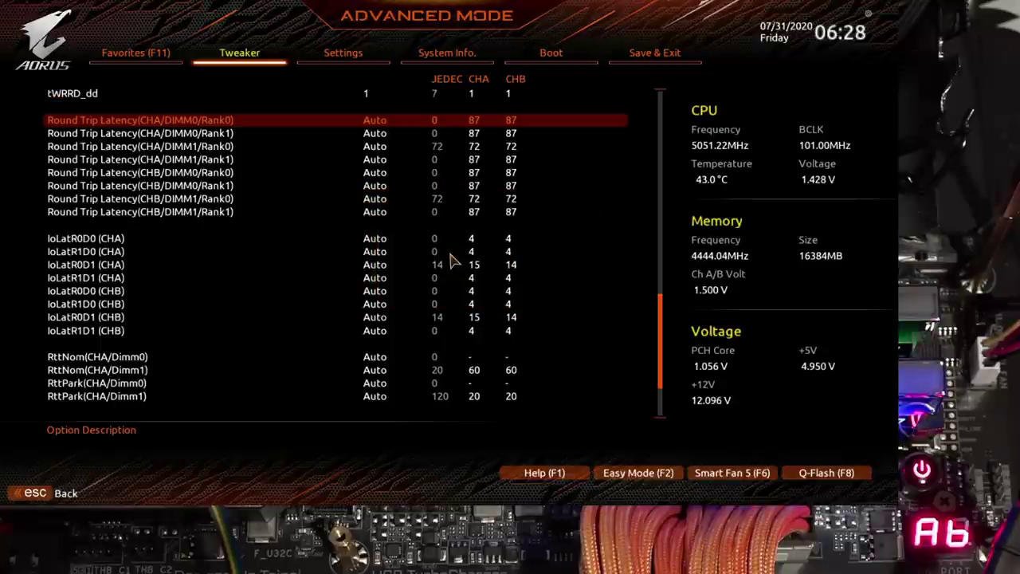
{"action": "key", "text": "Down"}
{"action": "key", "text": "Down"}
{"action": "key", "text": "Down"}
{"action": "key", "text": "Down"}
{"action": "key", "text": "Down"}
{"action": "key", "text": "Down"}
{"action": "key", "text": "Down"}
{"action": "key", "text": "Down"}
{"action": "key", "text": "Down"}
{"action": "key", "text": "Down"}
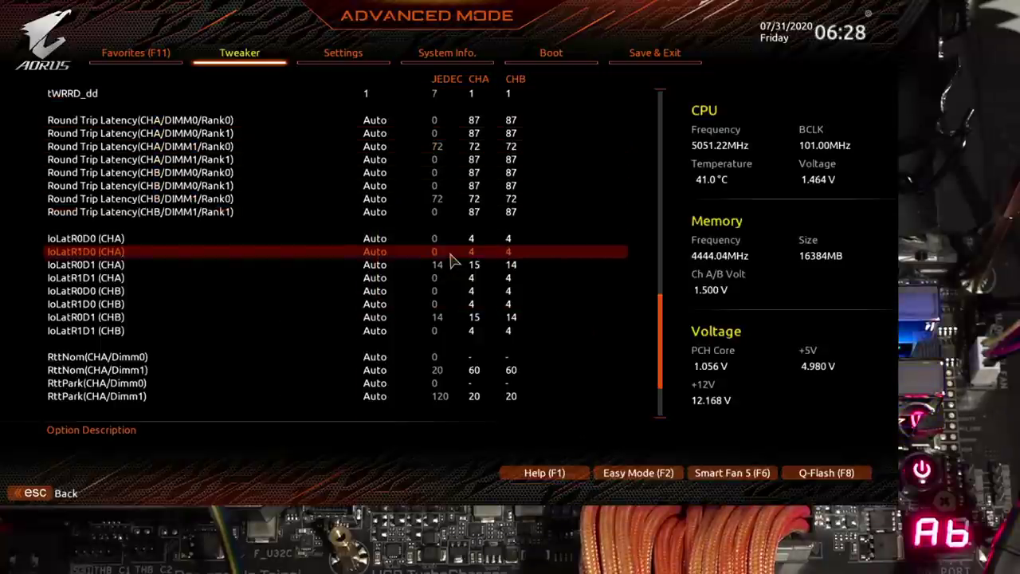
{"action": "type", "text": "12"}
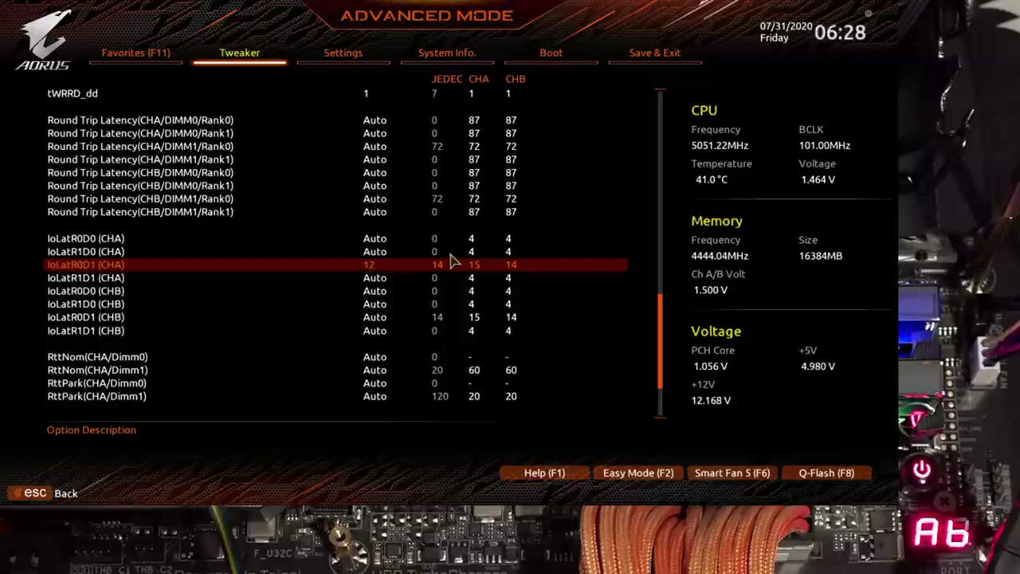
{"action": "key", "text": "Down"}
{"action": "key", "text": "Down"}
{"action": "key", "text": "Down"}
{"action": "key", "text": "Down"}
{"action": "type", "text": "12"}
{"action": "key", "text": "Up"}
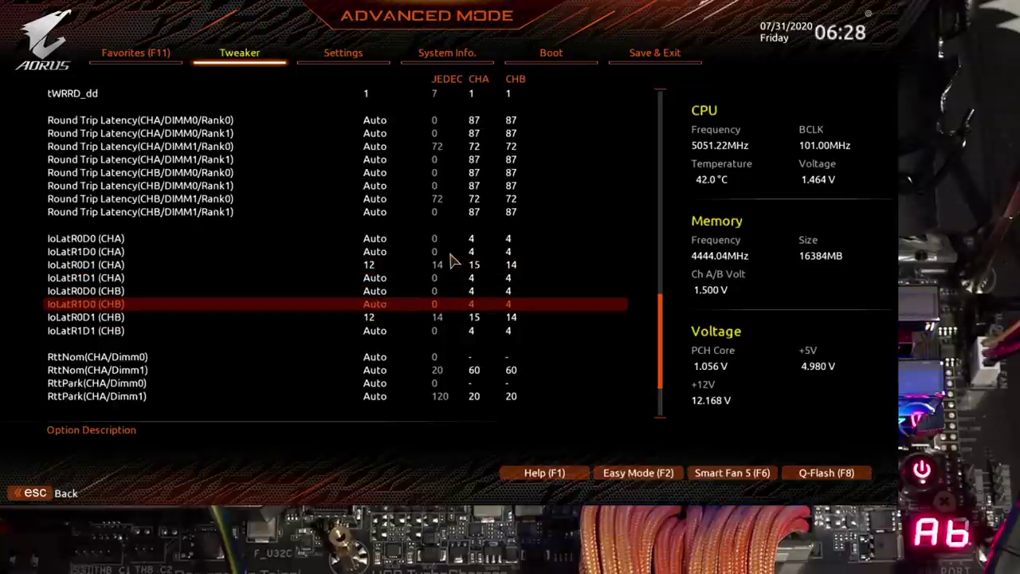
- Save the System Agent Voltage and IoLatR0D1 changes and exit setup to reboot
{"action": "key", "text": "F10"}
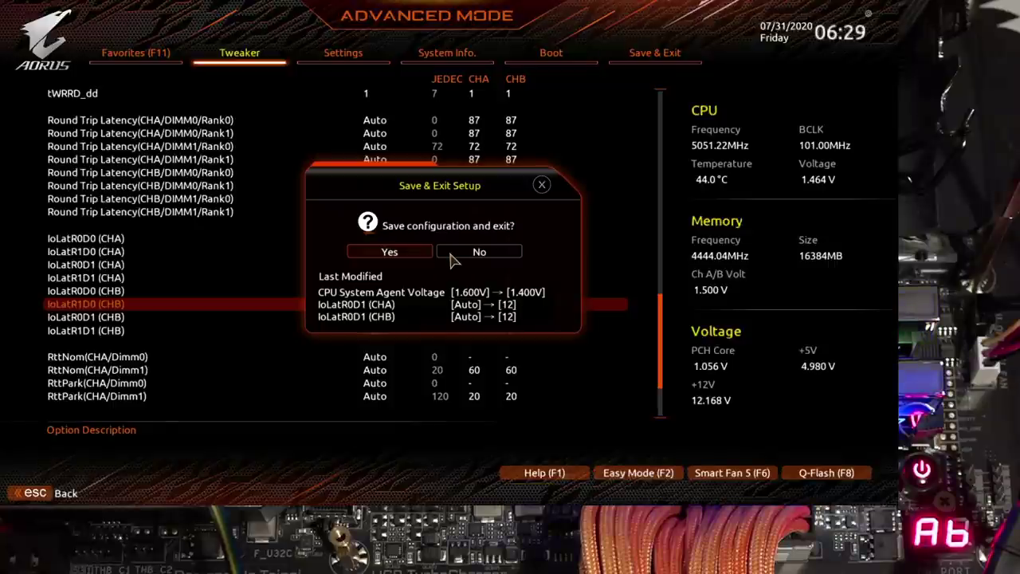
{"action": "key", "text": "Return"}
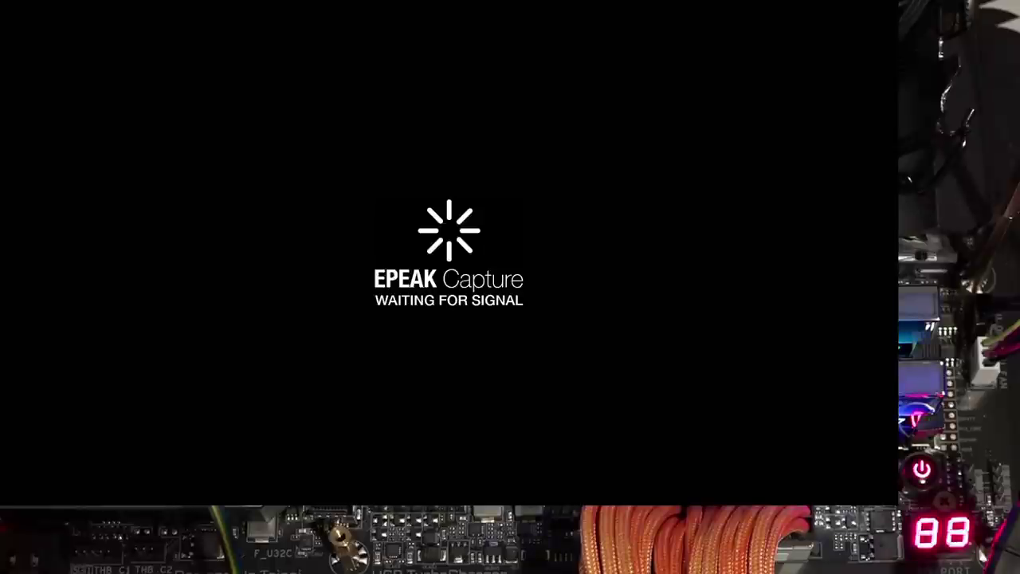
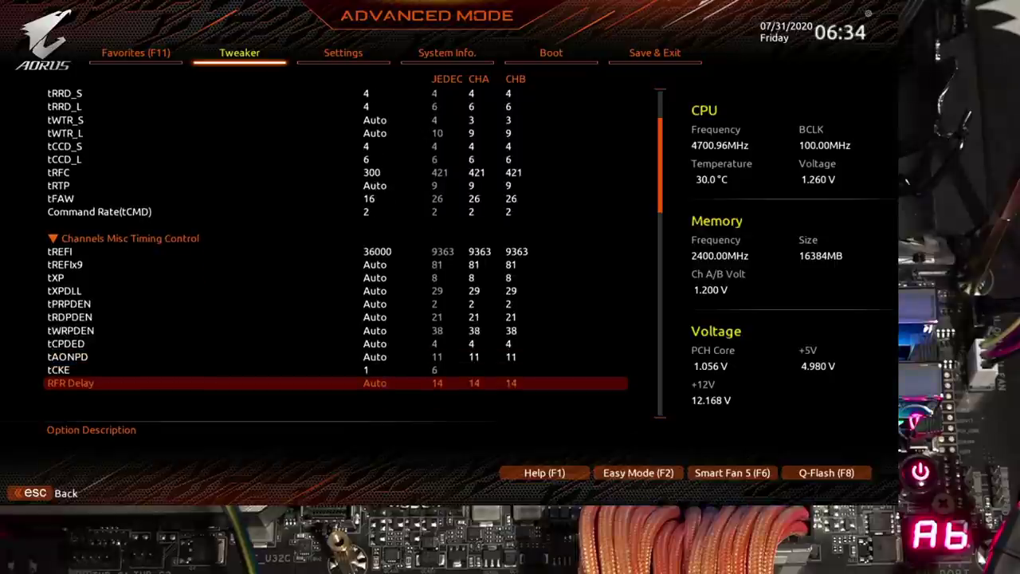
- Examine the Channels Misc Timing Control values from tWRPDEN down to tRDRD_sg
{"action": "key", "text": "Up"}
{"action": "key", "text": "Up"}
{"action": "key", "text": "Up"}
{"action": "key", "text": "Up"}
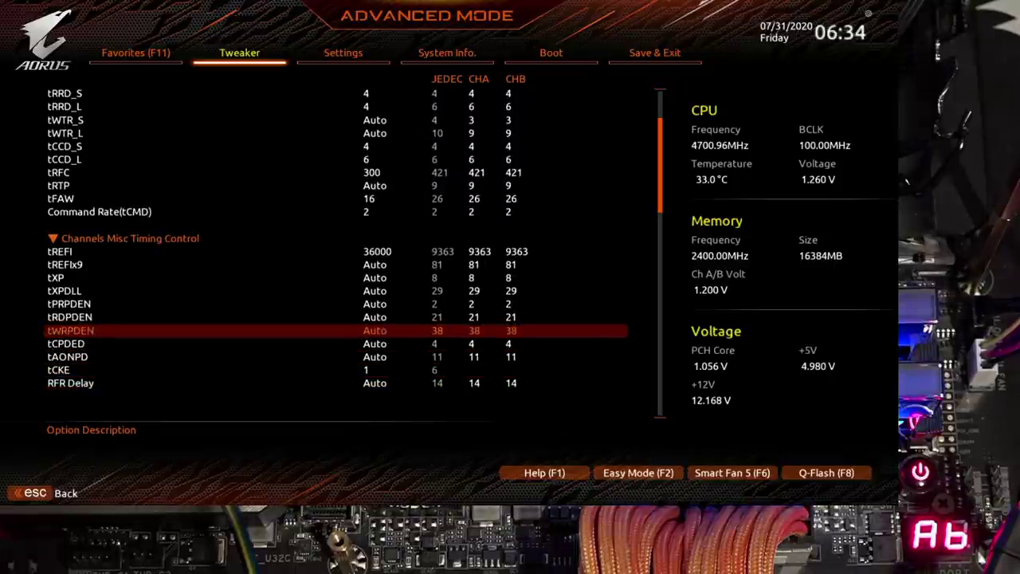
{"action": "key", "text": "Down"}
{"action": "key", "text": "Down"}
{"action": "key", "text": "Down"}
{"action": "key", "text": "Down"}
{"action": "key", "text": "Down"}
{"action": "key", "text": "Down"}
{"action": "key", "text": "Down"}
{"action": "key", "text": "Down"}
{"action": "key", "text": "Down"}
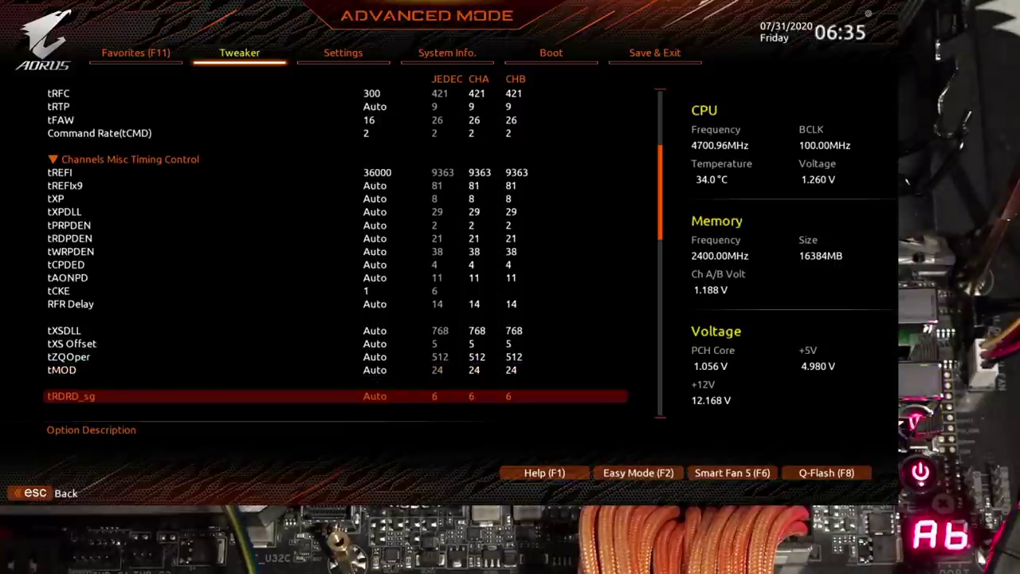
- Save the unmodified configuration and exit setup to retry booting with the memory overclock
{"action": "key", "text": "F10"}
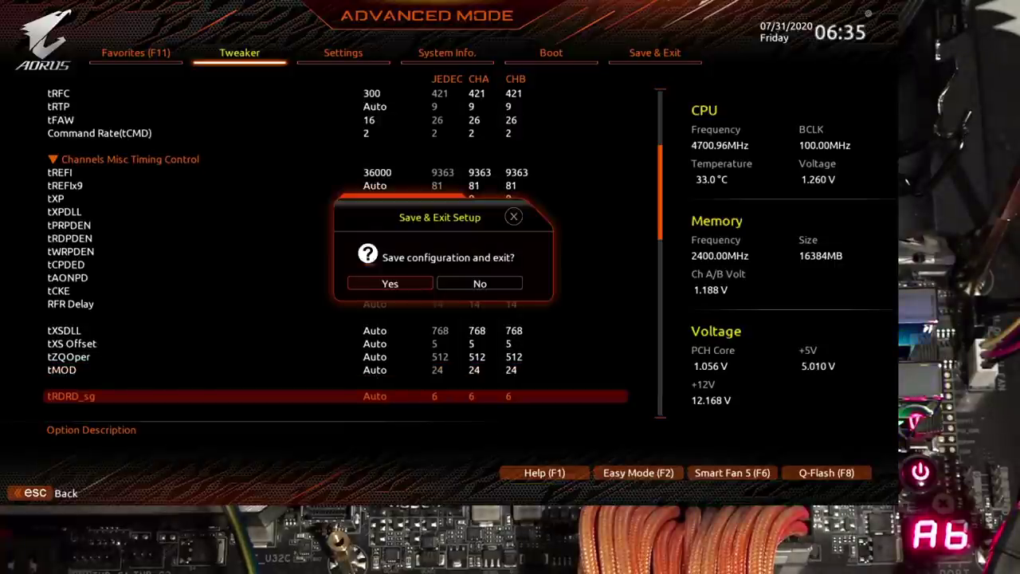
{"action": "key", "text": "Return"}
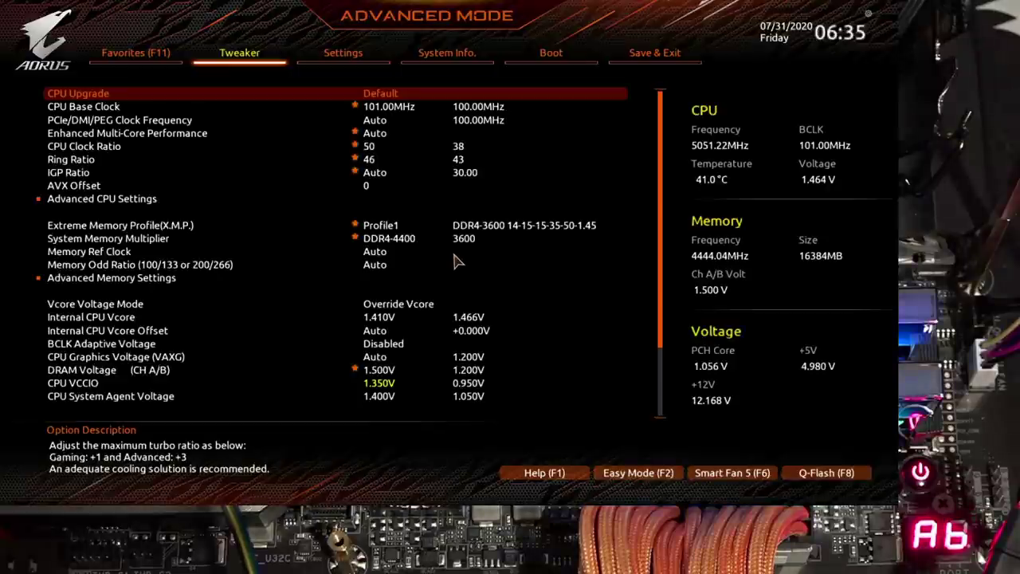
- Open Memory Channels Timing within Advanced Memory Settings from the main tweaking page after the restart
{"action": "key", "text": "Down"}
{"action": "key", "text": "Down"}
{"action": "key", "text": "Down"}
{"action": "key", "text": "Down"}
{"action": "key", "text": "Down"}
{"action": "key", "text": "Down"}
{"action": "key", "text": "Down"}
{"action": "key", "text": "Down"}
{"action": "key", "text": "Down"}
{"action": "key", "text": "Down"}
{"action": "key", "text": "Down"}
{"action": "key", "text": "Down"}
{"action": "key", "text": "Down"}
{"action": "key", "text": "Return"}
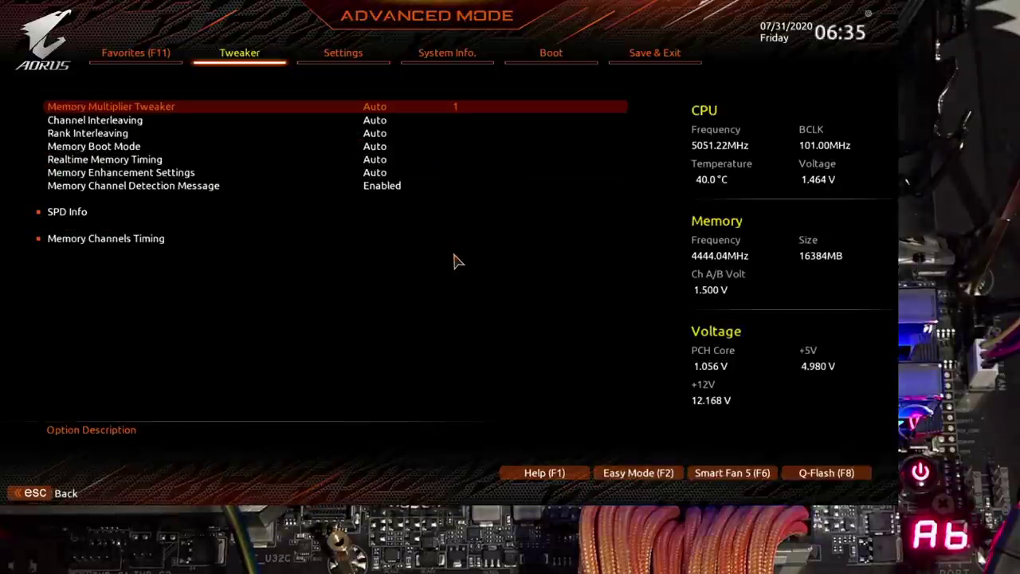
{"action": "key", "text": "Down"}
{"action": "key", "text": "Down"}
{"action": "key", "text": "Down"}
{"action": "key", "text": "Down"}
{"action": "key", "text": "Down"}
{"action": "key", "text": "Down"}
{"action": "key", "text": "Down"}
{"action": "key", "text": "Down"}
{"action": "key", "text": "Return"}
- Examine the memory channel timings from the standard timings down to the Round Trip Latency and IoLat entries
{"action": "key", "text": "Down"}
{"action": "key", "text": "Down"}
{"action": "key", "text": "Down"}
{"action": "key", "text": "Down"}
{"action": "key", "text": "Down"}
{"action": "key", "text": "Down"}
{"action": "key", "text": "Down"}
{"action": "key", "text": "Down"}
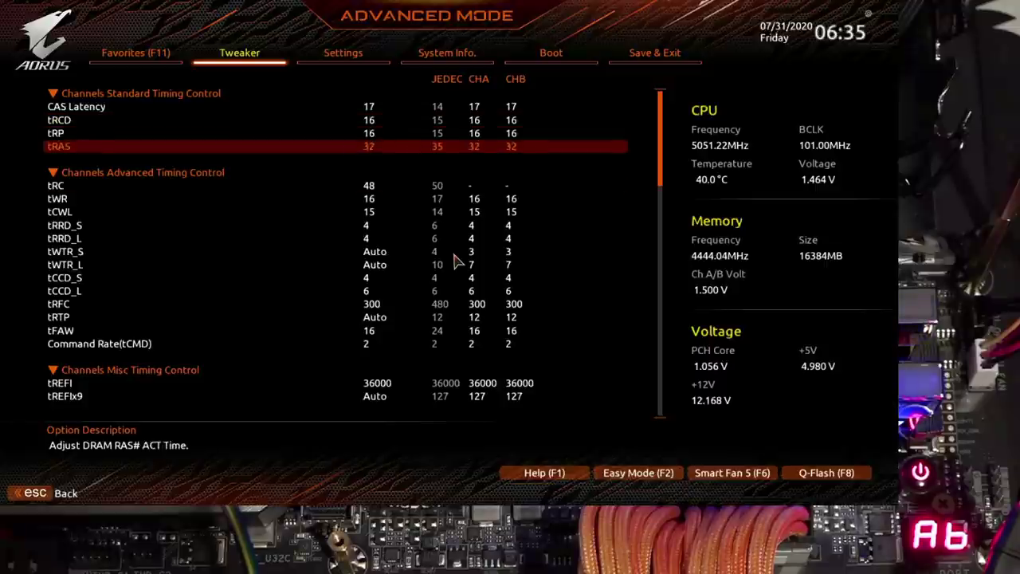
{"action": "key", "text": "Down"}
{"action": "key", "text": "Down"}
{"action": "key", "text": "Down"}
{"action": "key", "text": "Down"}
{"action": "key", "text": "Down"}
{"action": "key", "text": "Down"}
{"action": "key", "text": "Down"}
{"action": "key", "text": "Down"}
{"action": "key", "text": "Down"}
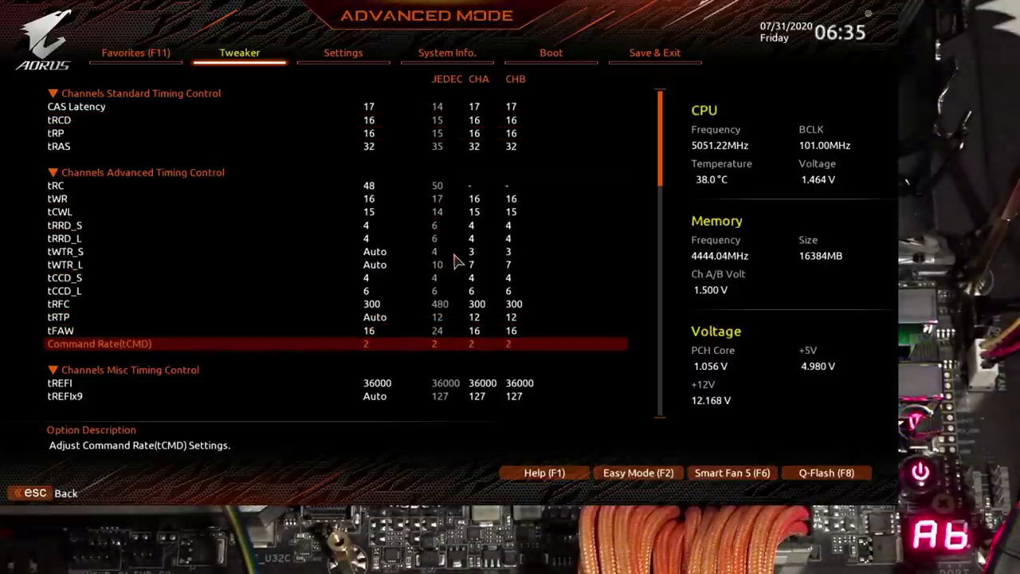
{"action": "key", "text": "Down"}
{"action": "key", "text": "Down"}
{"action": "key", "text": "Down"}
{"action": "key", "text": "Down"}
{"action": "key", "text": "Down"}
{"action": "key", "text": "Down"}
{"action": "key", "text": "Down"}
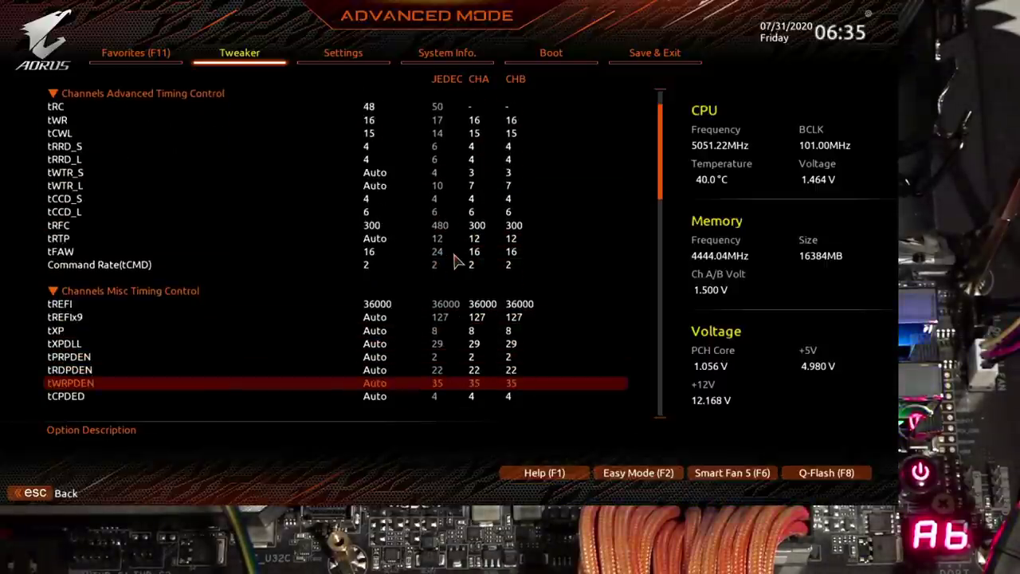
{"action": "key", "text": "Down"}
{"action": "key", "text": "Down"}
{"action": "key", "text": "Down"}
{"action": "key", "text": "Down"}
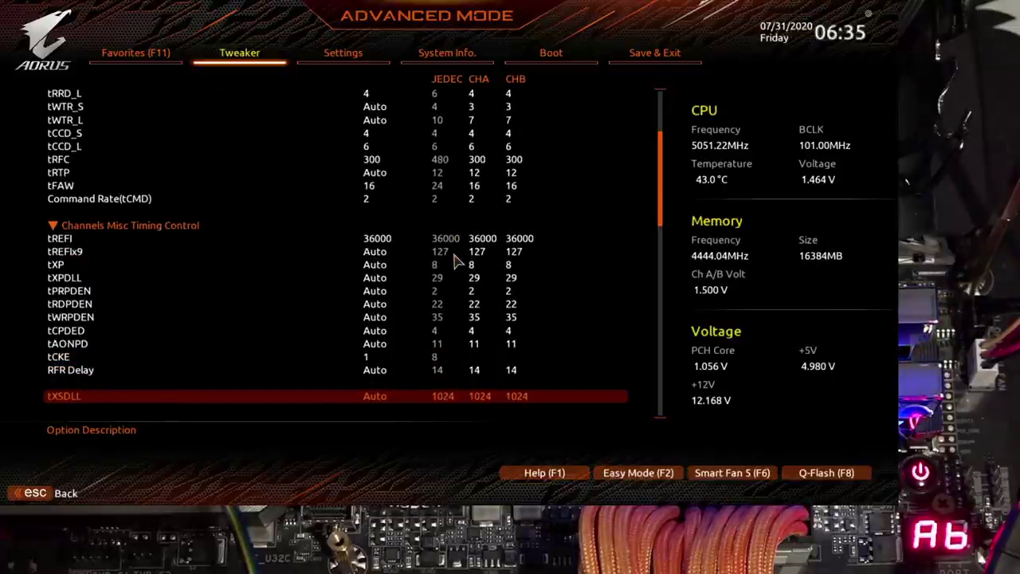
{"action": "key", "text": "Down"}
{"action": "key", "text": "Down"}
{"action": "key", "text": "Down"}
{"action": "key", "text": "Down"}
{"action": "key", "text": "Down"}
{"action": "key", "text": "Down"}
{"action": "key", "text": "Down"}
{"action": "key", "text": "Down"}
{"action": "key", "text": "Down"}
{"action": "key", "text": "Down"}
{"action": "key", "text": "Down"}
{"action": "key", "text": "Down"}
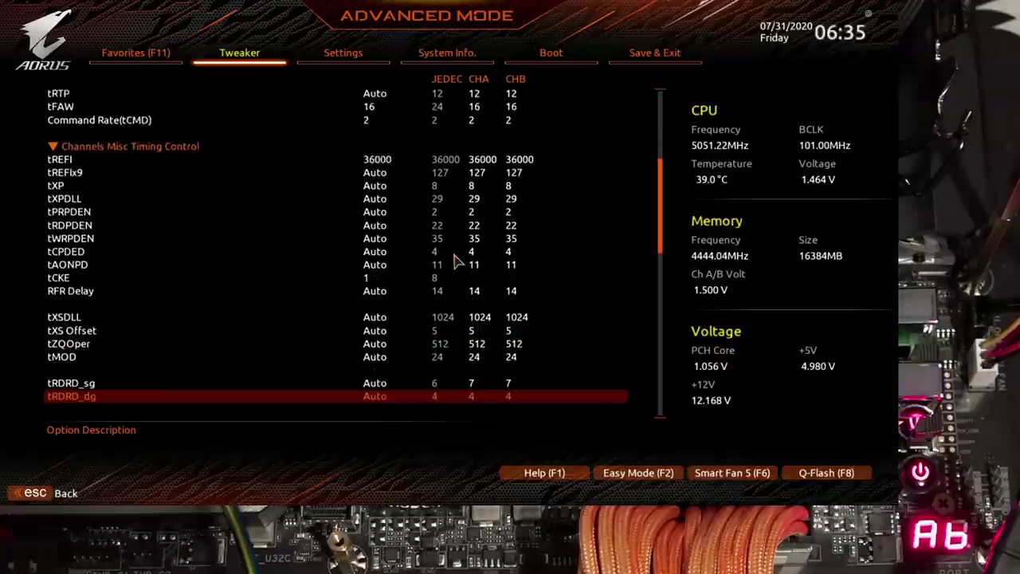
{"action": "key", "text": "Down"}
{"action": "key", "text": "Down"}
{"action": "key", "text": "Down"}
{"action": "key", "text": "Down"}
{"action": "key", "text": "Down"}
{"action": "key", "text": "Down"}
{"action": "key", "text": "Down"}
{"action": "key", "text": "Down"}
{"action": "key", "text": "Down"}
{"action": "key", "text": "Down"}
{"action": "key", "text": "Down"}
{"action": "key", "text": "Down"}
{"action": "key", "text": "Down"}
{"action": "key", "text": "Down"}
{"action": "key", "text": "Down"}
{"action": "key", "text": "Down"}
{"action": "key", "text": "Down"}
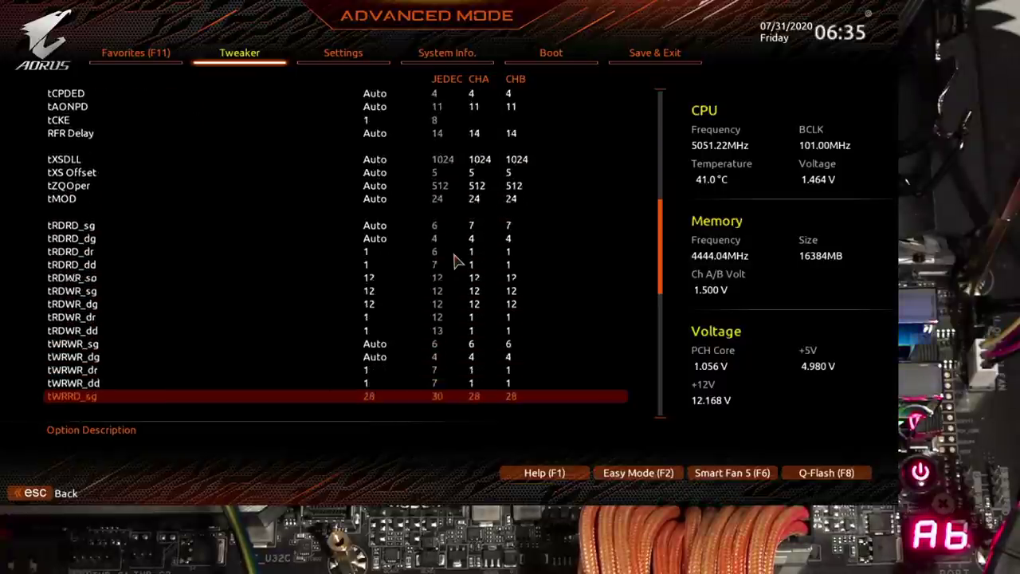
{"action": "key", "text": "Down"}
{"action": "key", "text": "Down"}
{"action": "key", "text": "Down"}
{"action": "key", "text": "Down"}
{"action": "key", "text": "Down"}
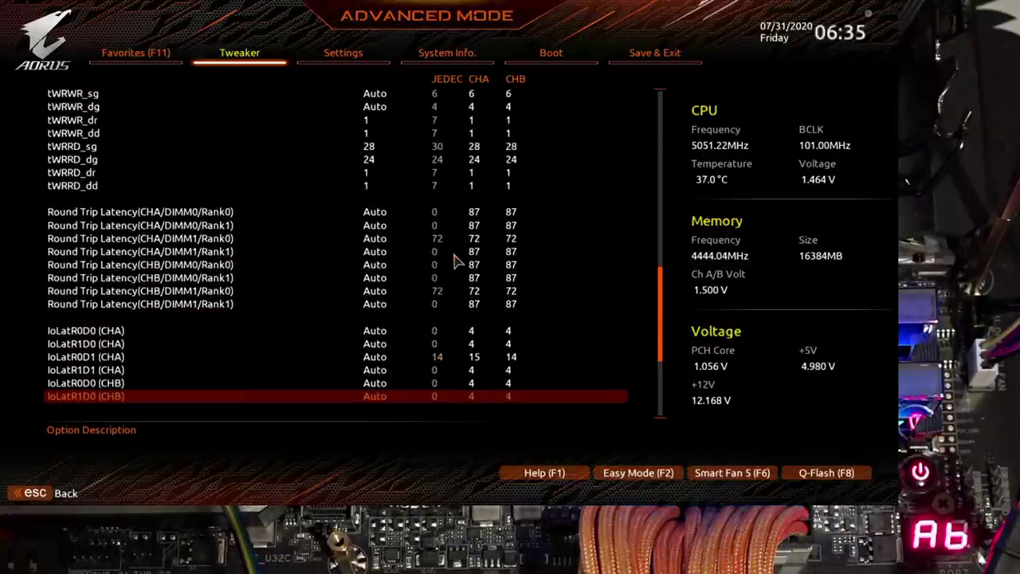
- Set IoLatR1D0 (CHA) and IoLatR0D1 (CHB) to 14
{"action": "key", "text": "Up"}
{"action": "key", "text": "Up"}
{"action": "key", "text": "Up"}
{"action": "key", "text": "Up"}
{"action": "key", "text": "Up"}
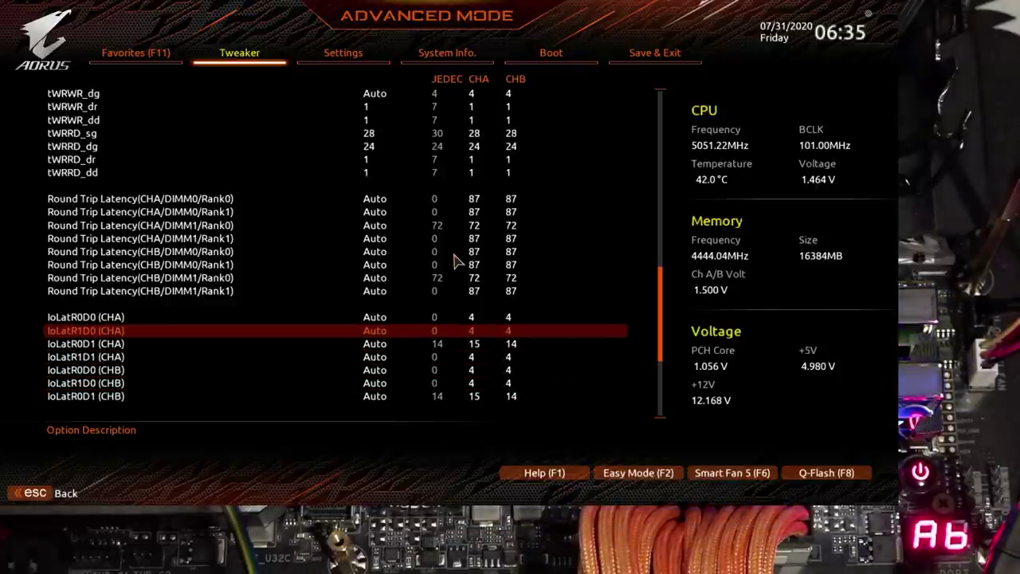
{"action": "type", "text": "14"}
{"action": "key", "text": "Down"}
{"action": "key", "text": "Down"}
{"action": "key", "text": "Down"}
{"action": "key", "text": "Down"}
{"action": "key", "text": "Down"}
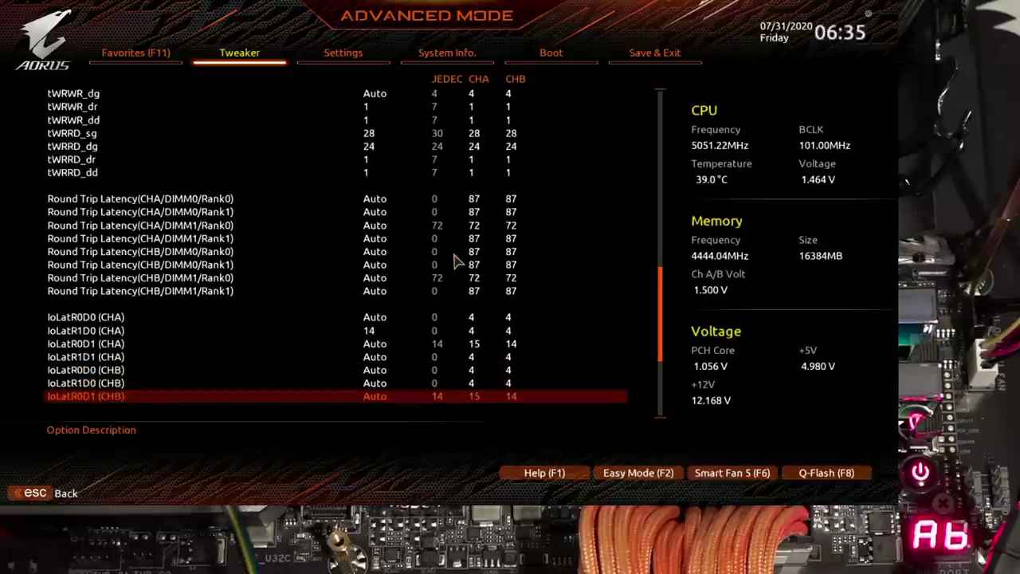
{"action": "type", "text": "14"}
- Set Round Trip Latency for CHB/DIMM1/Rank0 and CHA/DIMM1/Rank0 to 72, and save the changes to reboot
{"action": "key", "text": "Up"}
{"action": "key", "text": "Up"}
{"action": "key", "text": "Up"}
{"action": "key", "text": "Up"}
{"action": "key", "text": "Up"}
{"action": "key", "text": "Up"}
{"action": "key", "text": "Up"}
{"action": "key", "text": "Up"}
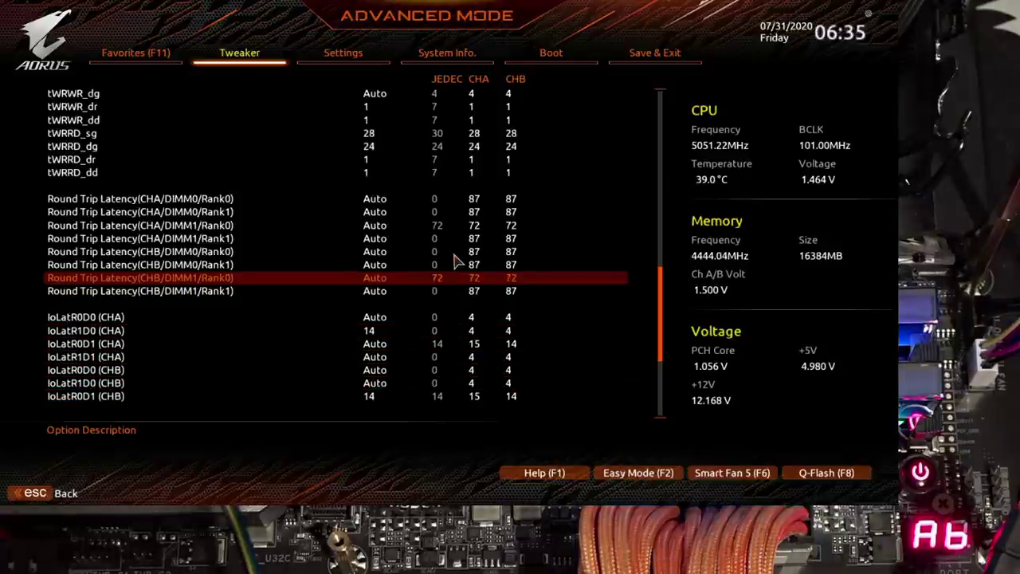
{"action": "key", "text": "Up"}
{"action": "key", "text": "Down"}
{"action": "type", "text": "72"}
{"action": "key", "text": "Up"}
{"action": "key", "text": "Up"}
{"action": "key", "text": "Up"}
{"action": "key", "text": "Up"}
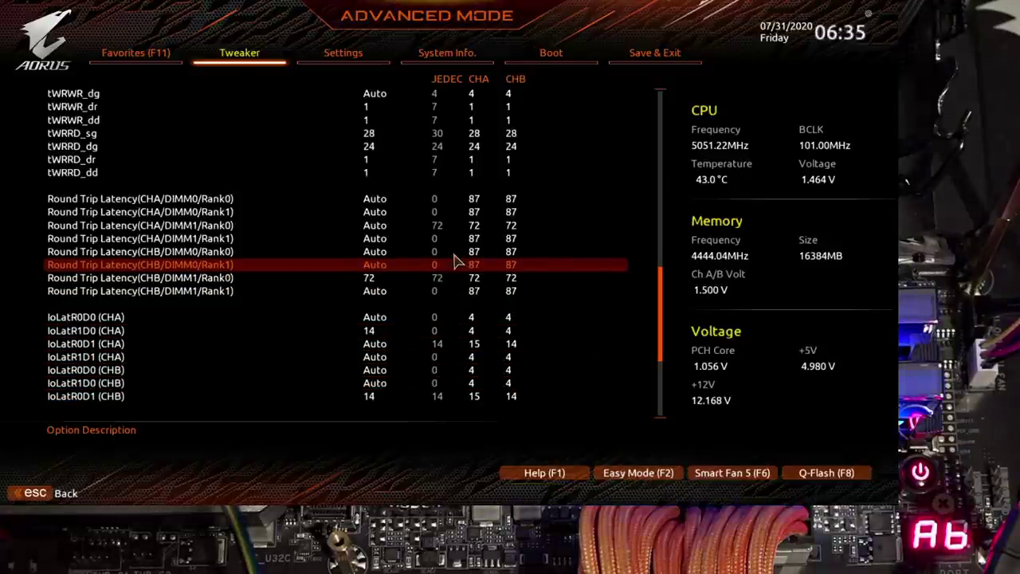
{"action": "type", "text": "72"}
{"action": "key", "text": "Up"}
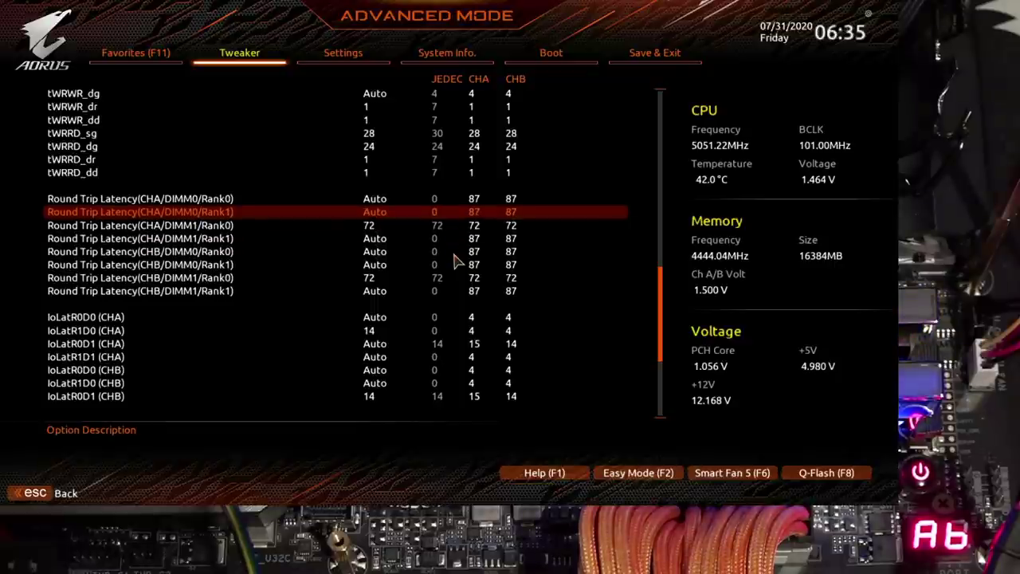
{"action": "key", "text": "F10"}
{"action": "key", "text": "Return"}
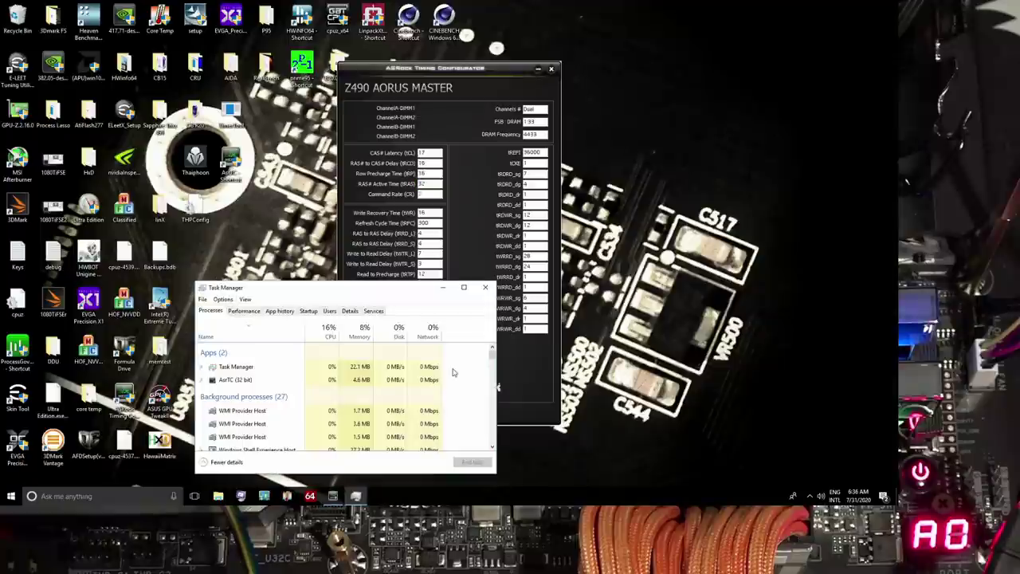
- Close Task Manager, check the IO-L D1 values of both channels in ASRock Timing Configurator, and close it
{"action": "left_click", "coordinate": [490, 287]}
{"action": "left_click", "coordinate": [431, 375]}
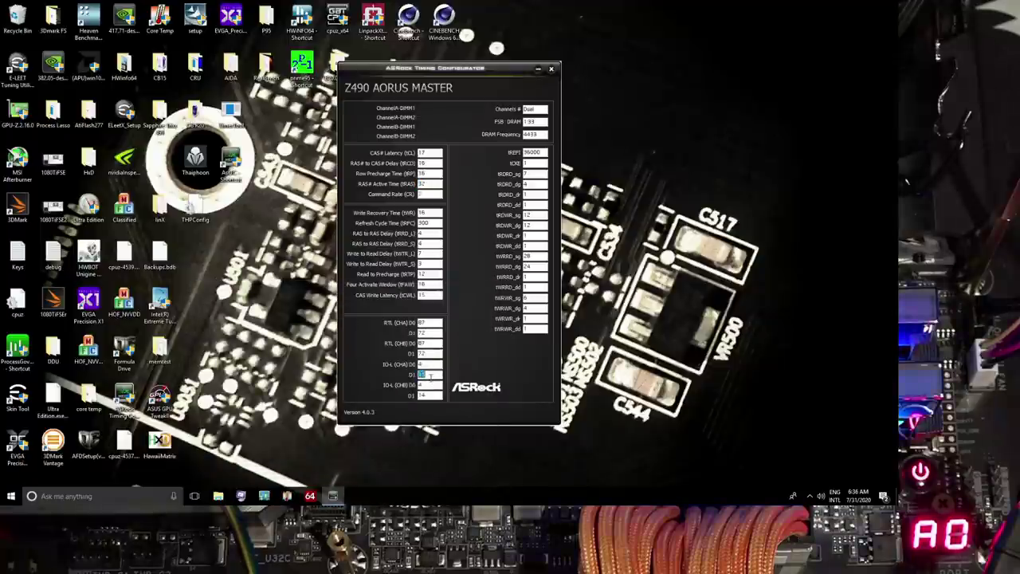
{"action": "key", "text": "Tab"}
{"action": "key", "text": "Tab"}
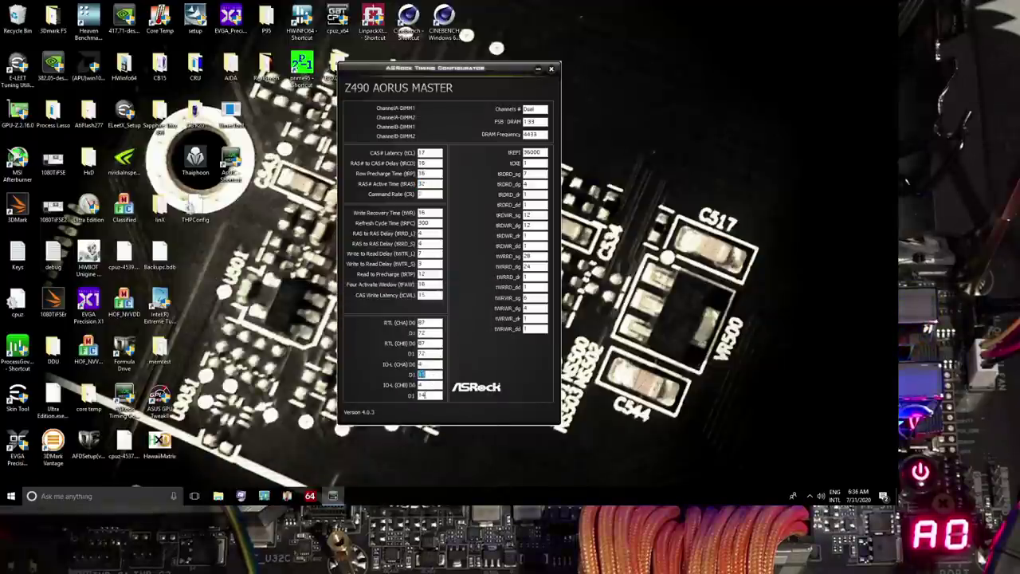
{"action": "left_click", "coordinate": [429, 373]}
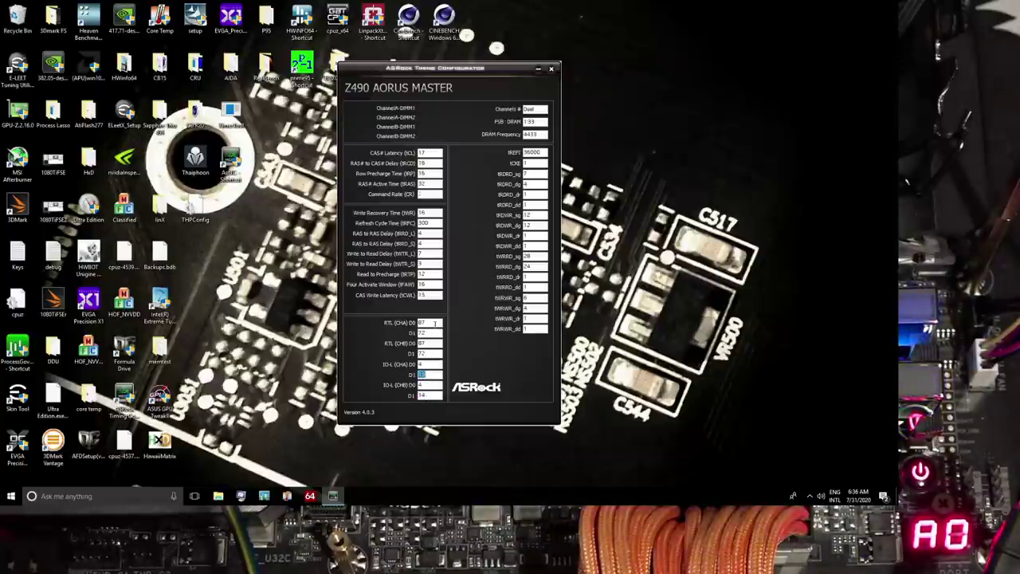
{"action": "left_click", "coordinate": [427, 374]}
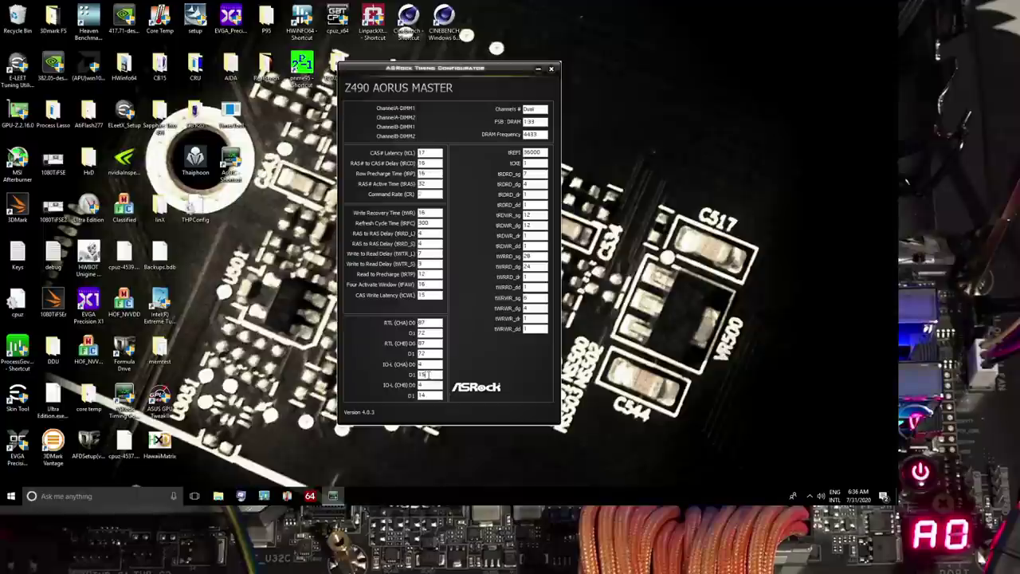
{"action": "left_click", "coordinate": [428, 395]}
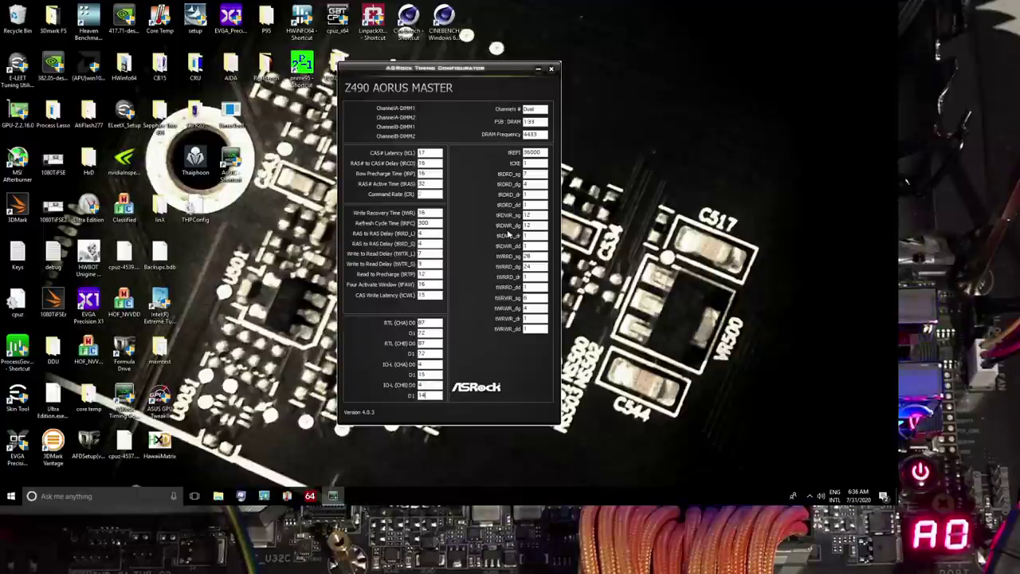
{"action": "left_click", "coordinate": [552, 69]}
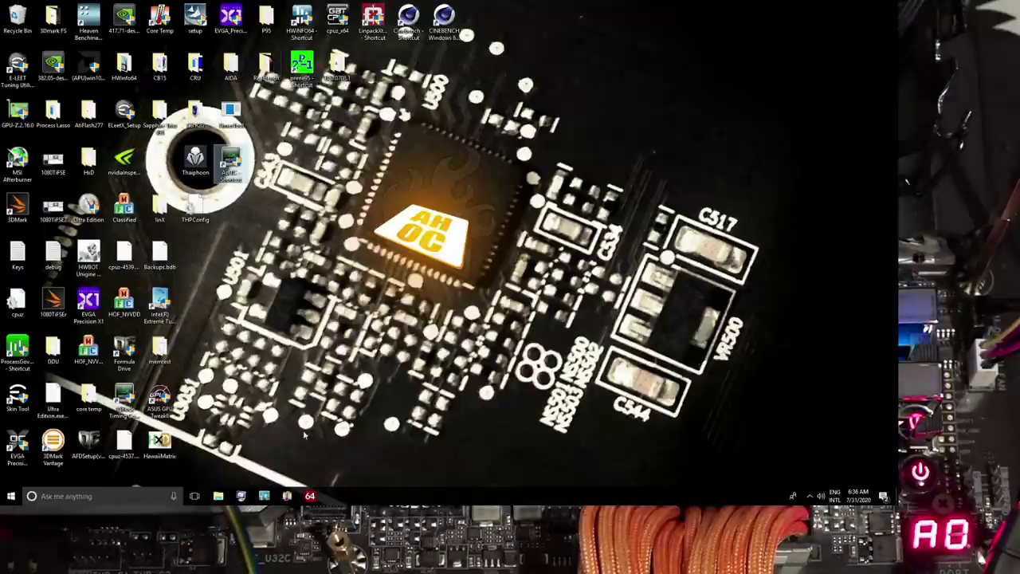
- Open Geekbench 3 and run the 64-bit benchmarks
{"action": "left_click", "coordinate": [264, 496]}
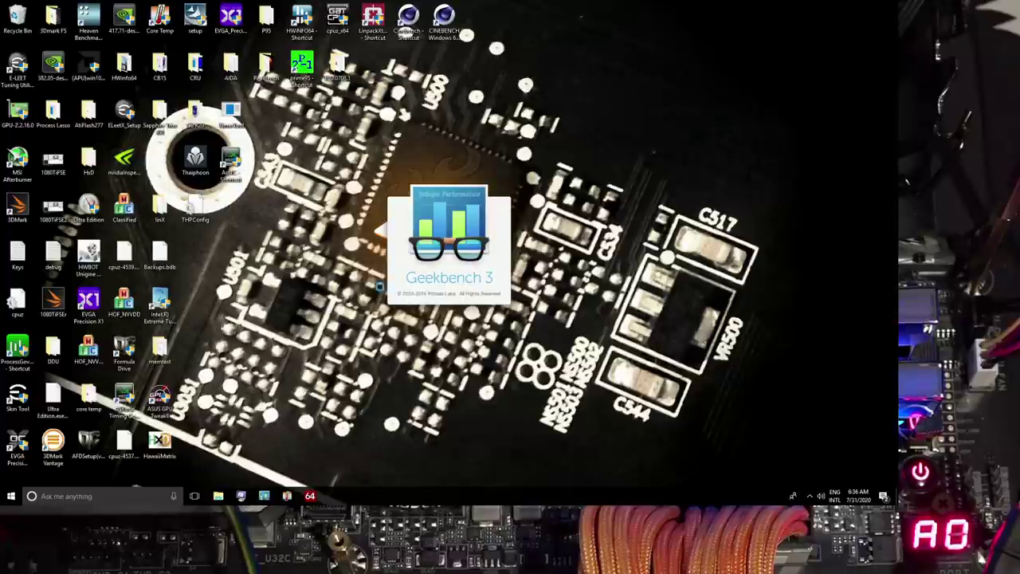
{"action": "left_click", "coordinate": [363, 273]}
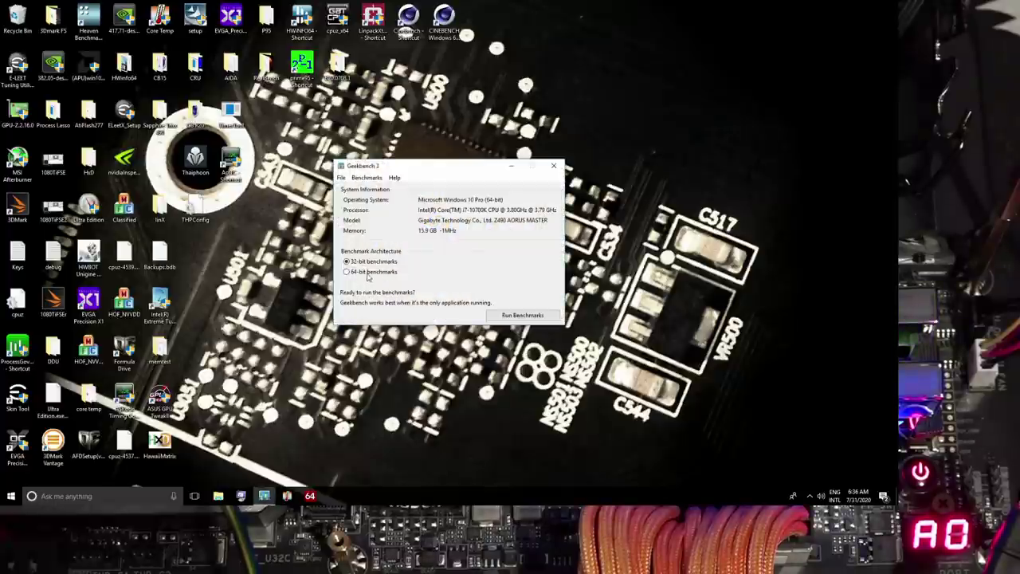
{"action": "left_click", "coordinate": [539, 318]}
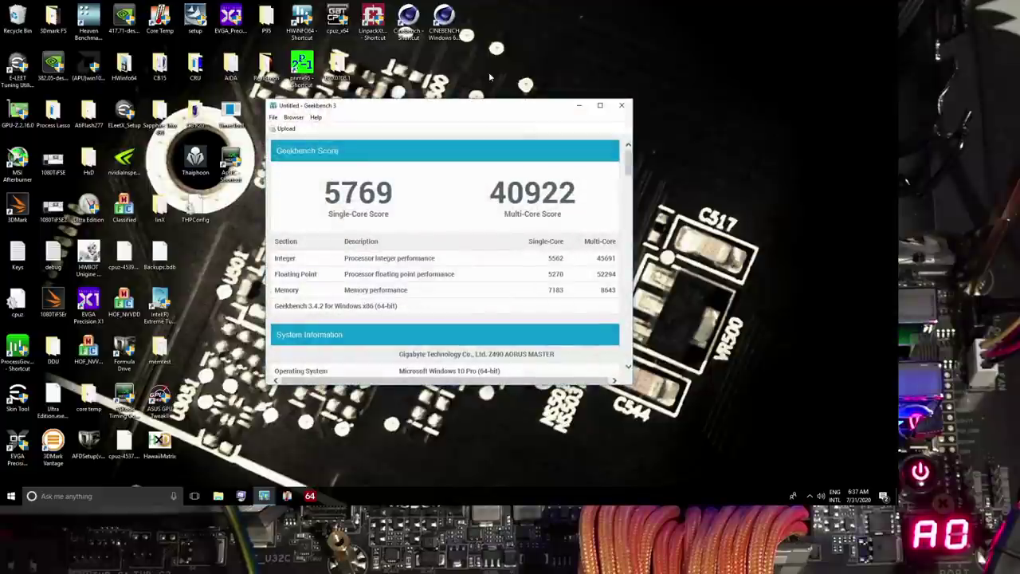
- Check the multi-core memory score and overall multi-core score in the Geekbench results, and close the results window
{"action": "double_click", "coordinate": [611, 290]}
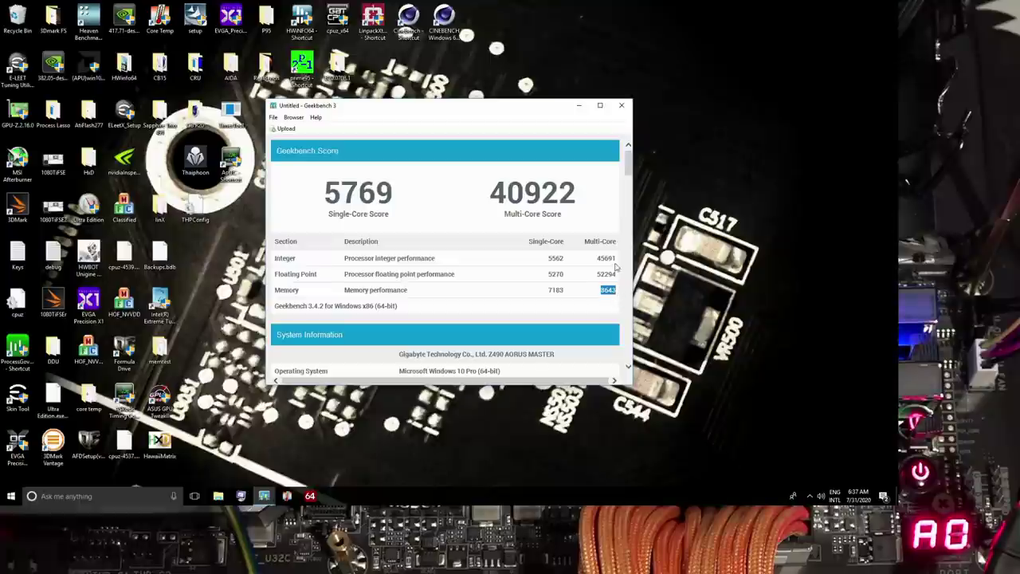
{"action": "double_click", "coordinate": [501, 180]}
{"action": "left_click", "coordinate": [594, 198]}
{"action": "left_click", "coordinate": [621, 104]}
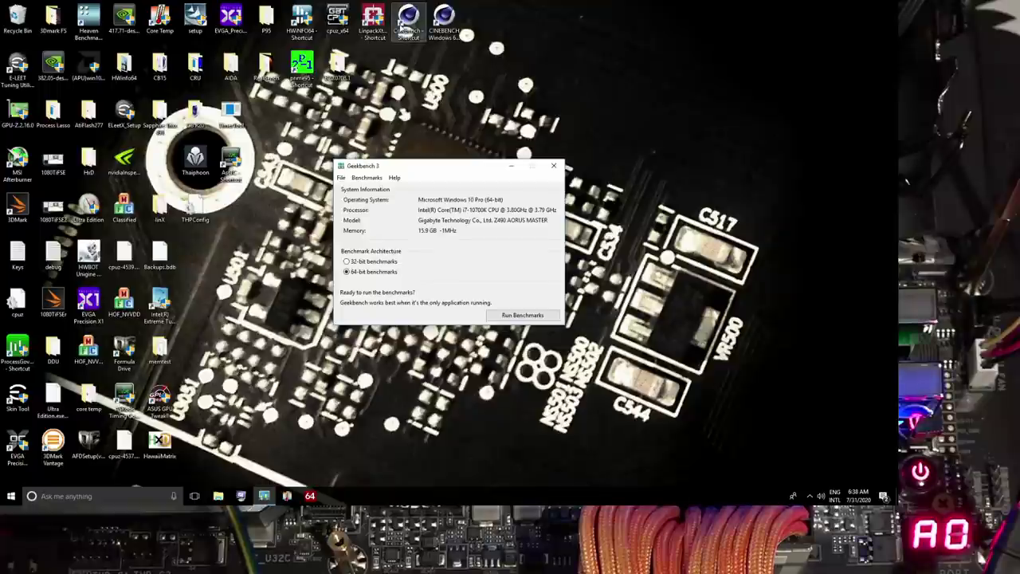
- Try to run the CPU render test in Cinebench R20 with Geekbench still open
{"action": "left_click", "coordinate": [401, 29]}
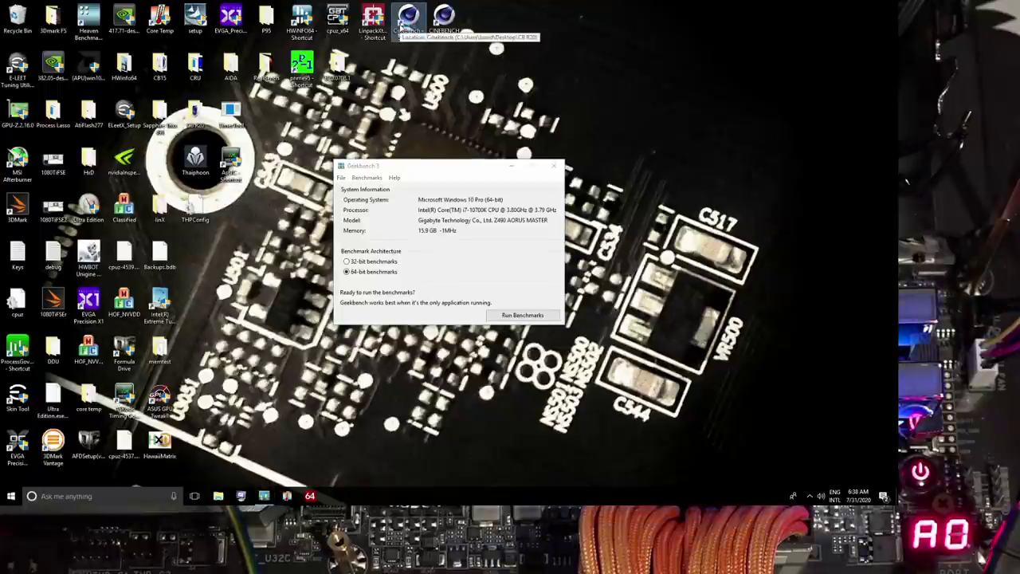
{"action": "double_click", "coordinate": [401, 29]}
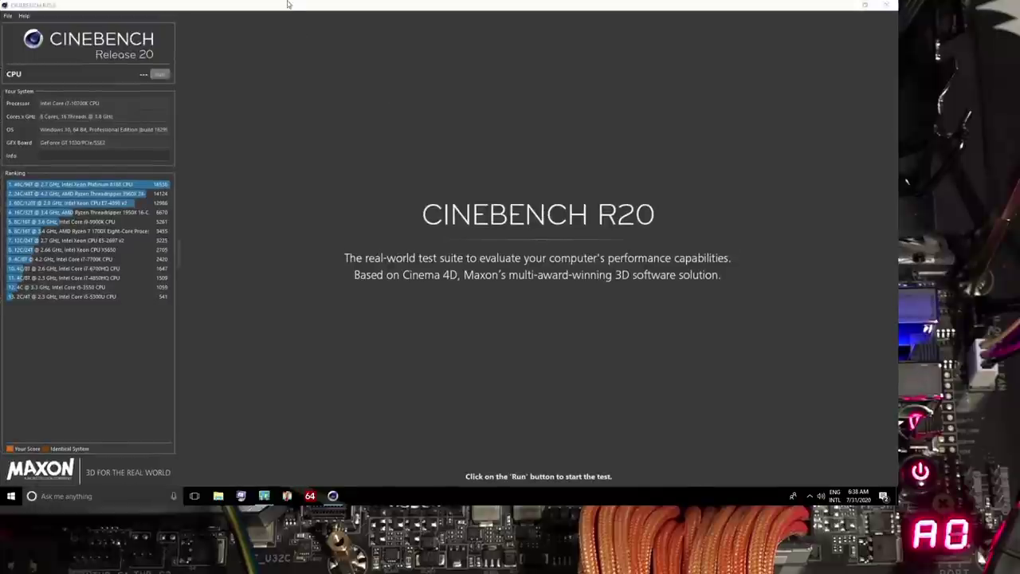
{"action": "double_click", "coordinate": [289, 4]}
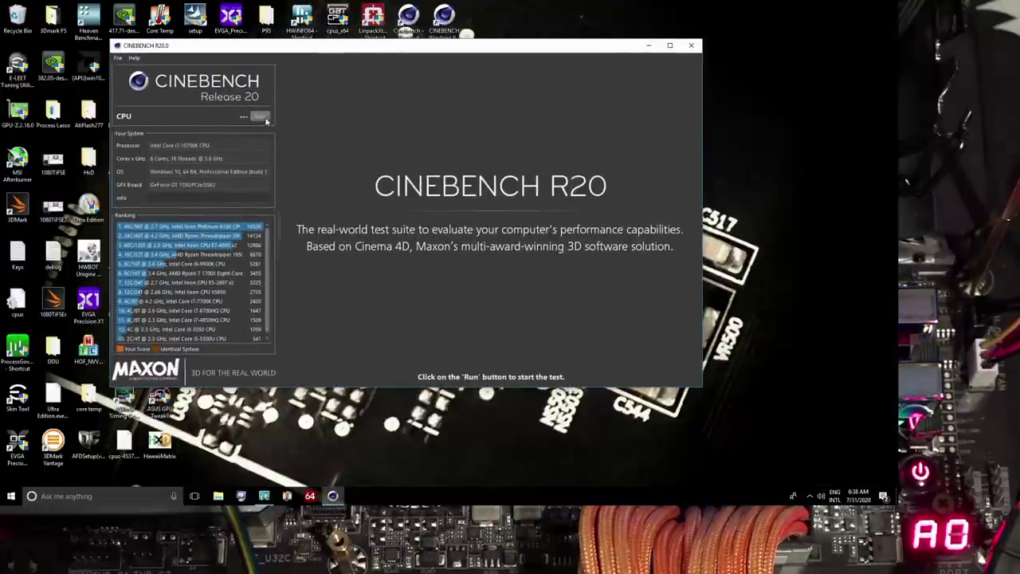
{"action": "left_click", "coordinate": [260, 116]}
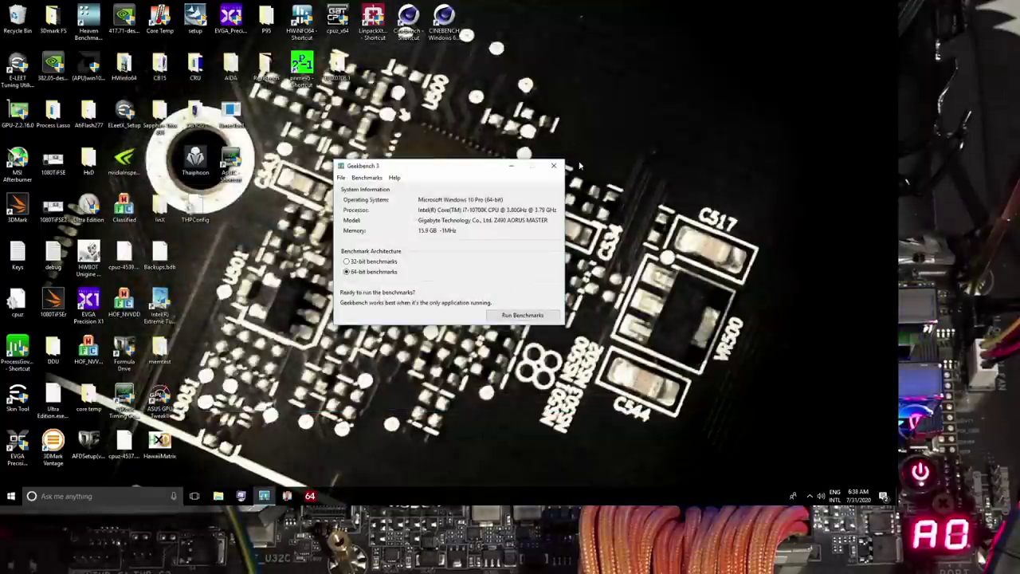
- Close Geekbench, reopen Cinebench R20 and run its CPU render test
{"action": "key", "text": "alt+F4"}
{"action": "double_click", "coordinate": [408, 22]}
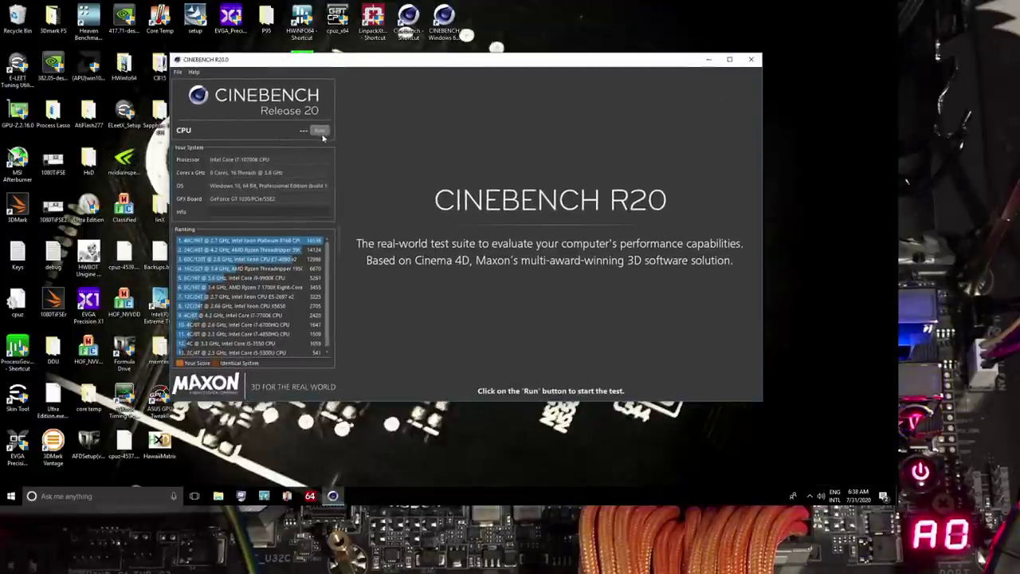
{"action": "left_click", "coordinate": [320, 130]}
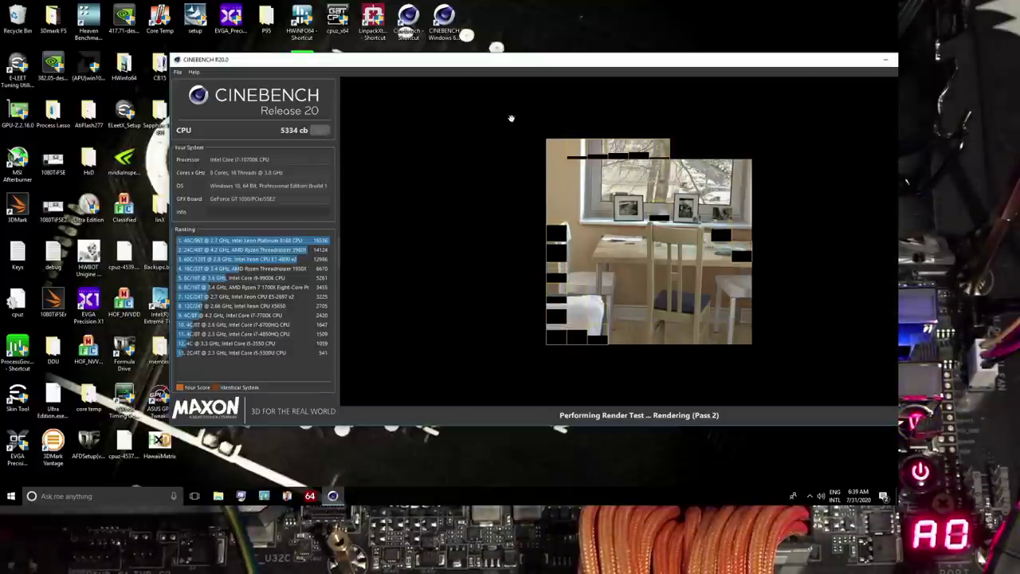
{"action": "left_click_drag", "start_coordinate": [571, 62], "coordinate": [519, 47]}
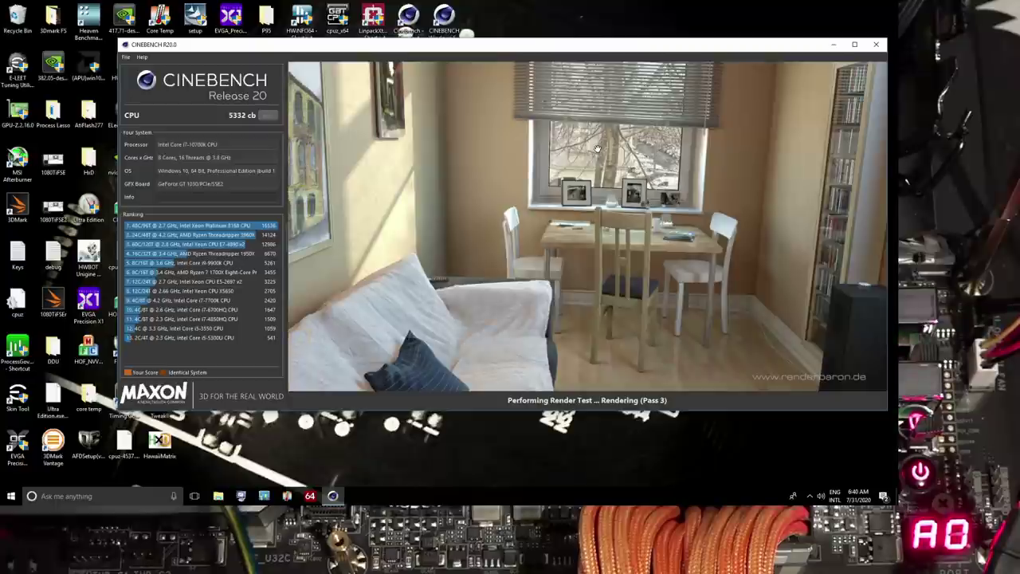
- Stop the ongoing Cinebench R20 render and close the program
{"action": "key", "text": "alt+F4"}
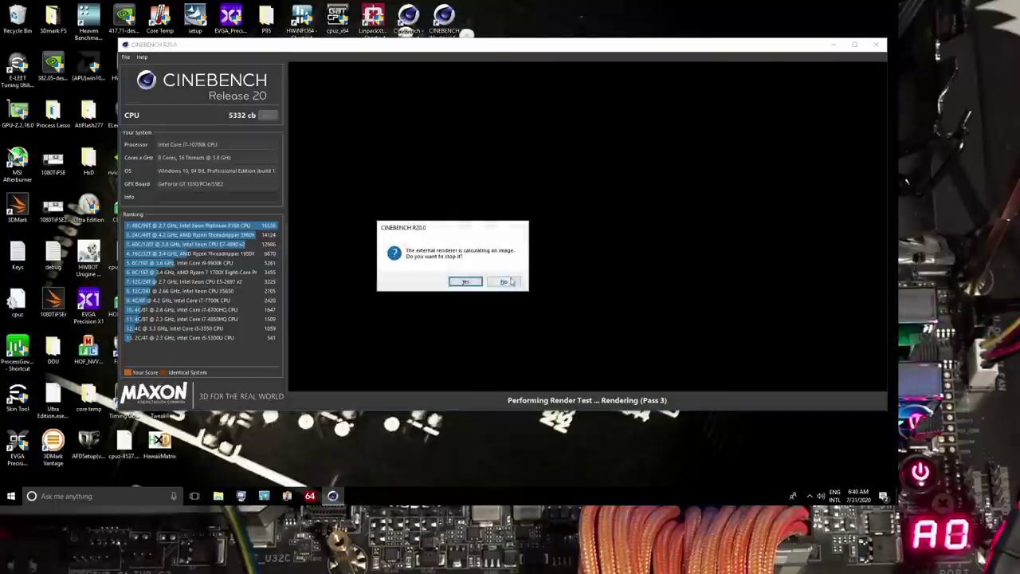
{"action": "left_click", "coordinate": [467, 281]}
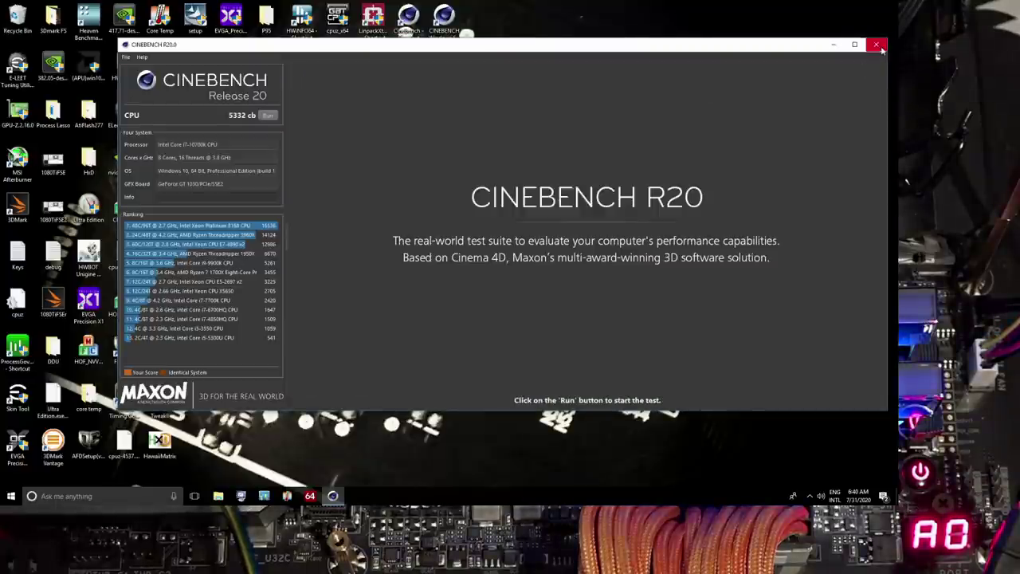
{"action": "left_click", "coordinate": [877, 45]}
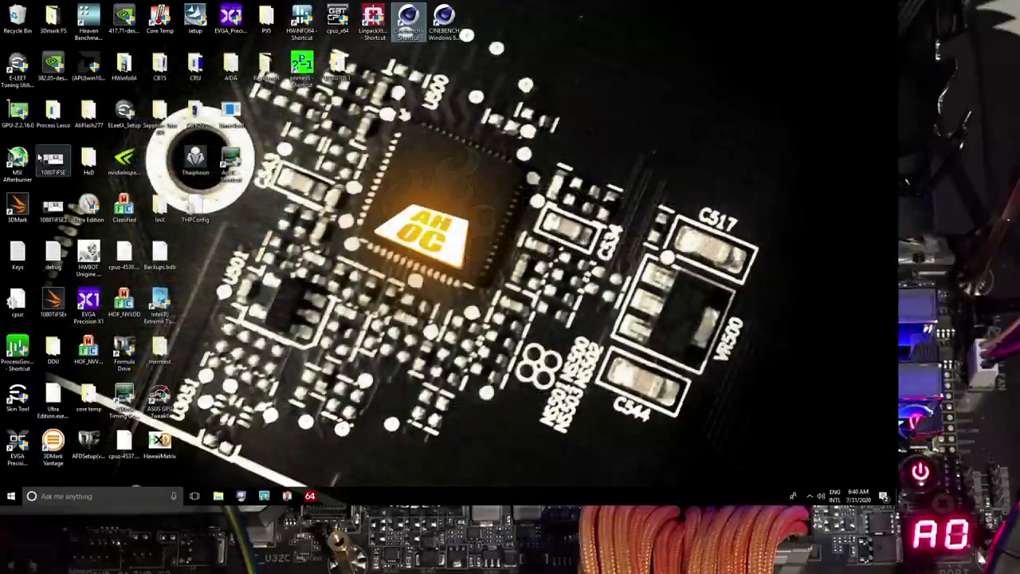
- Open 3DMark and bring up the custom run settings of the Time Spy benchmark
{"action": "left_click", "coordinate": [18, 205]}
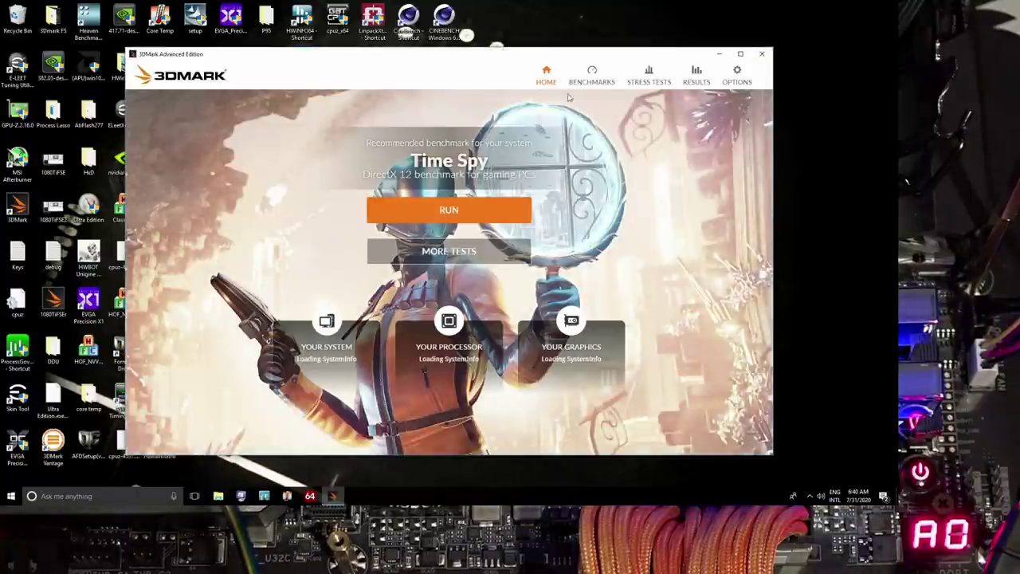
{"action": "left_click", "coordinate": [576, 85]}
{"action": "left_click", "coordinate": [644, 217]}
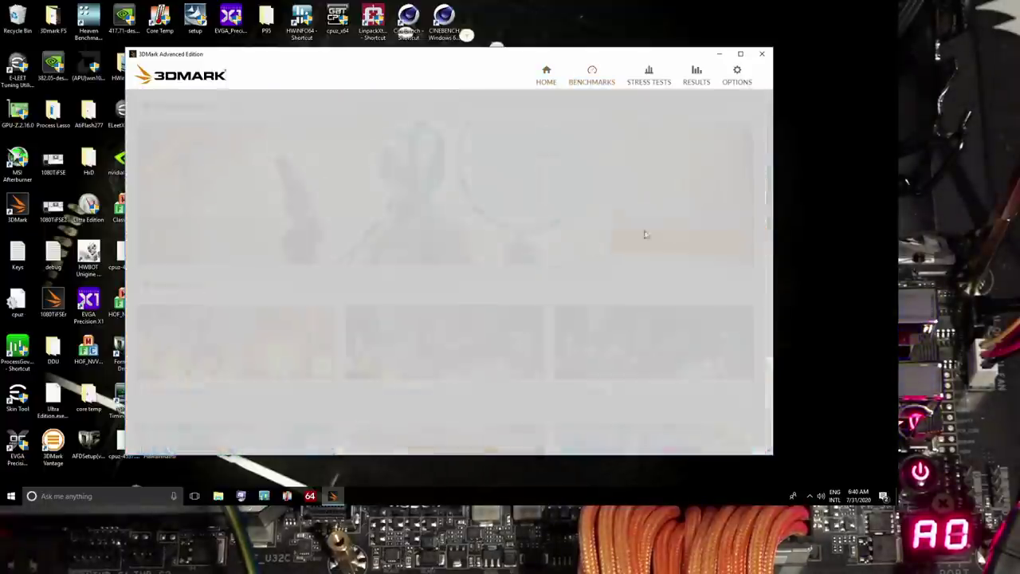
{"action": "left_click", "coordinate": [229, 255]}
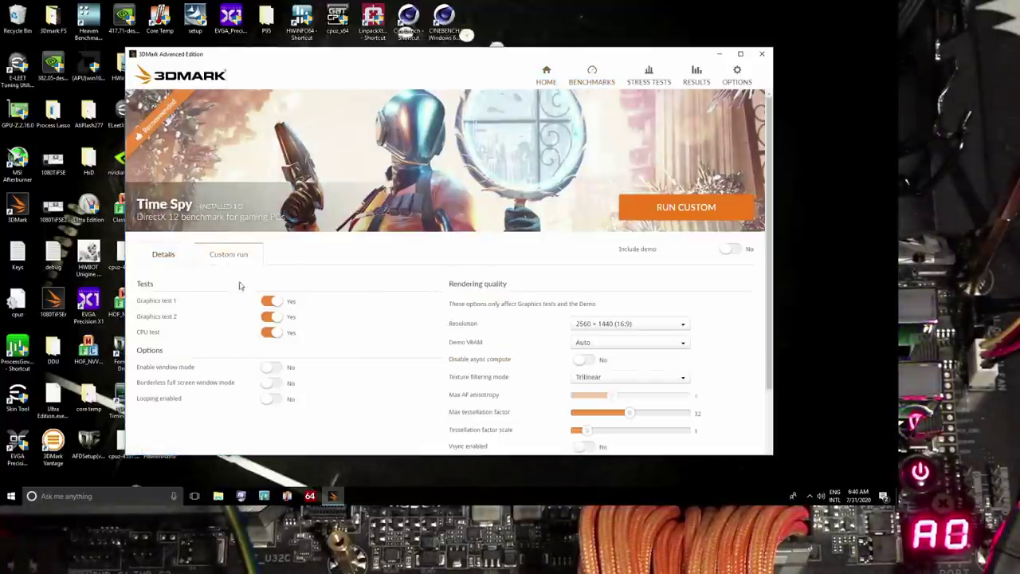
- Exclude Graphics test 1 and Graphics test 2 from the Time Spy custom run and run only the CPU test
{"action": "left_click", "coordinate": [271, 317]}
{"action": "left_click", "coordinate": [271, 301]}
{"action": "left_click", "coordinate": [265, 317]}
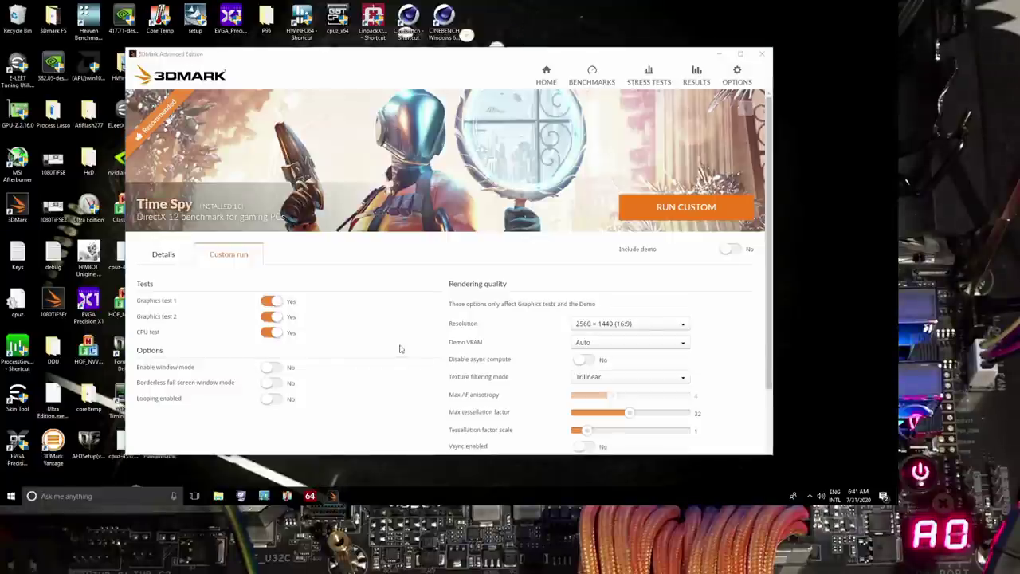
{"action": "left_click", "coordinate": [271, 300]}
{"action": "left_click", "coordinate": [271, 317]}
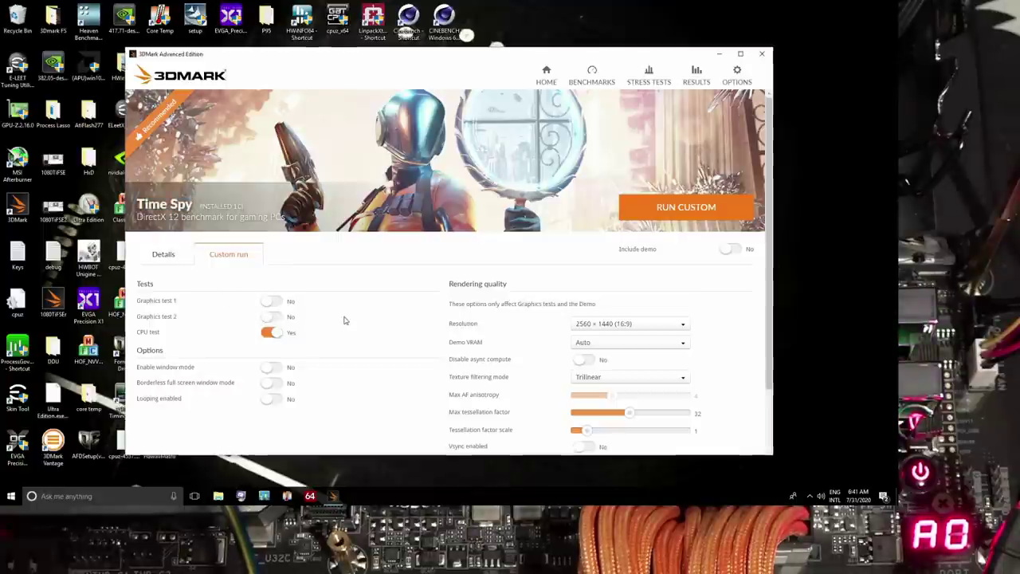
{"action": "left_click", "coordinate": [685, 206]}
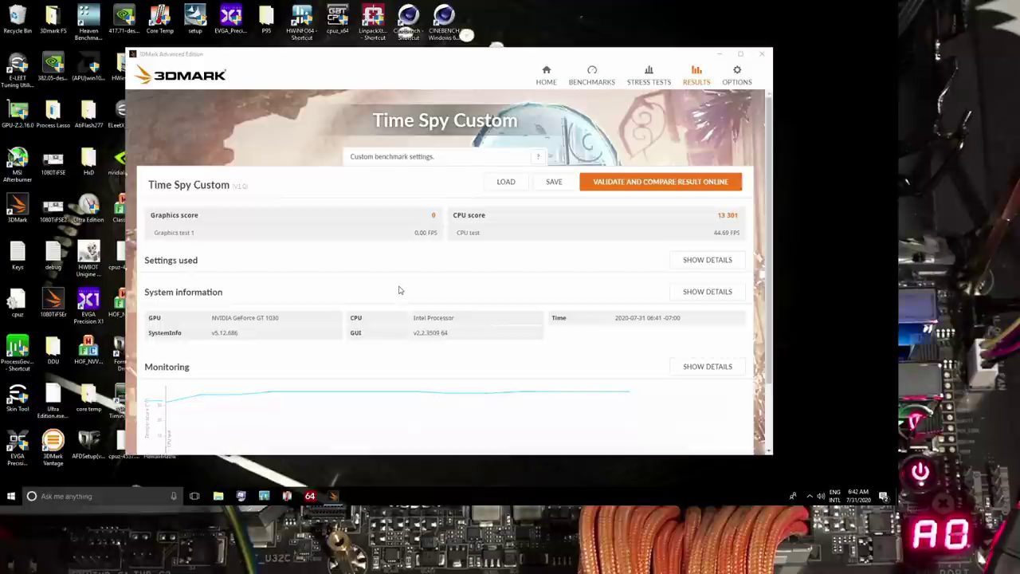
- Close 3DMark, open Linpack Xtreme and choose a stress test that uses 8GB of RAM
{"action": "left_click", "coordinate": [761, 54]}
{"action": "double_click", "coordinate": [375, 36]}
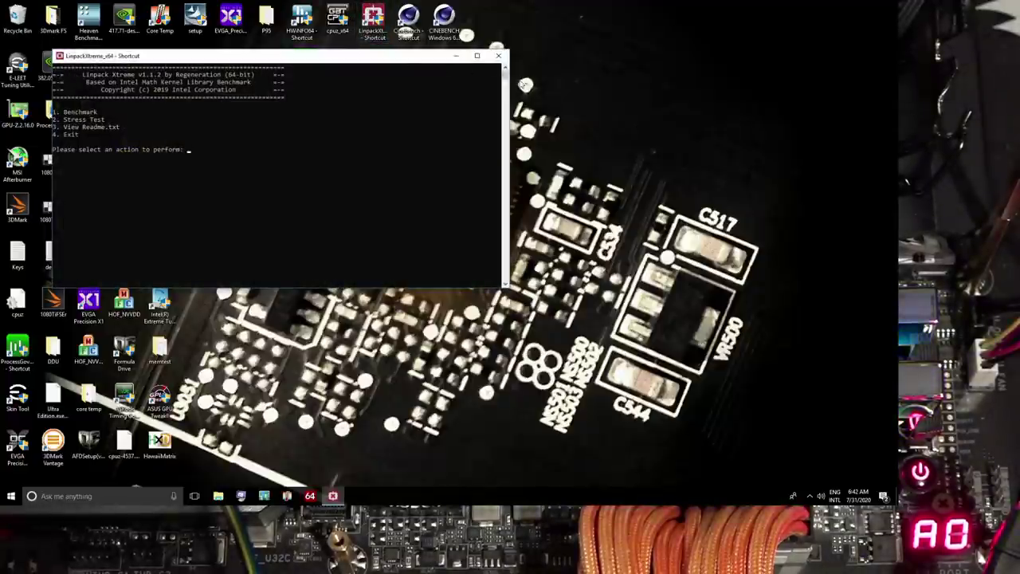
{"action": "type", "text": "2"}
{"action": "key", "text": "Return"}
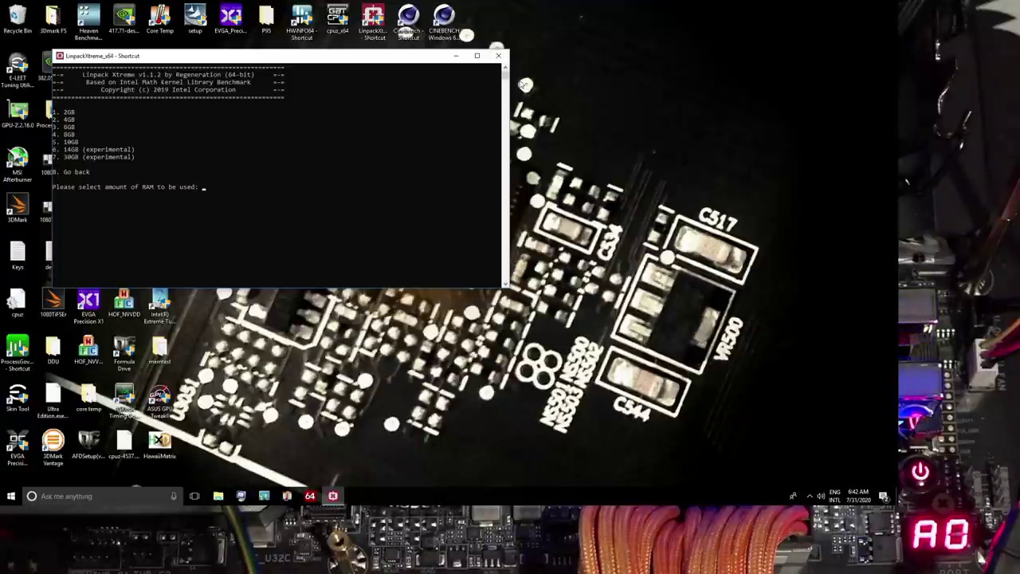
{"action": "type", "text": "4"}
{"action": "key", "text": "Return"}
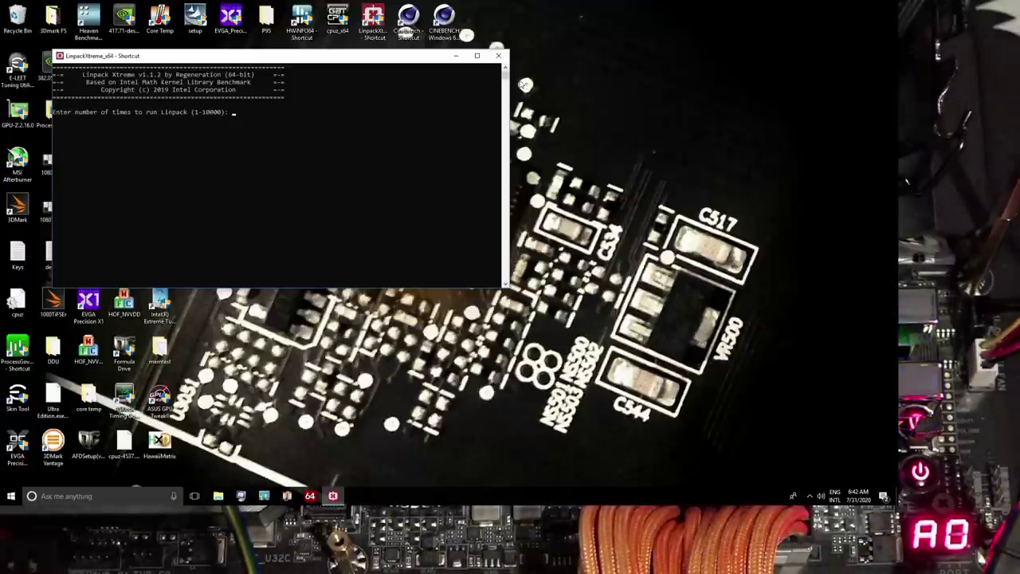
- Start the Linpack stress test with 3 runs, all available threads, sleep mode disabled and no HWMonitor in the background
{"action": "type", "text": "3"}
{"action": "key", "text": "Return"}
{"action": "type", "text": "Y"}
{"action": "key", "text": "Return"}
{"action": "type", "text": "Y"}
{"action": "key", "text": "Return"}
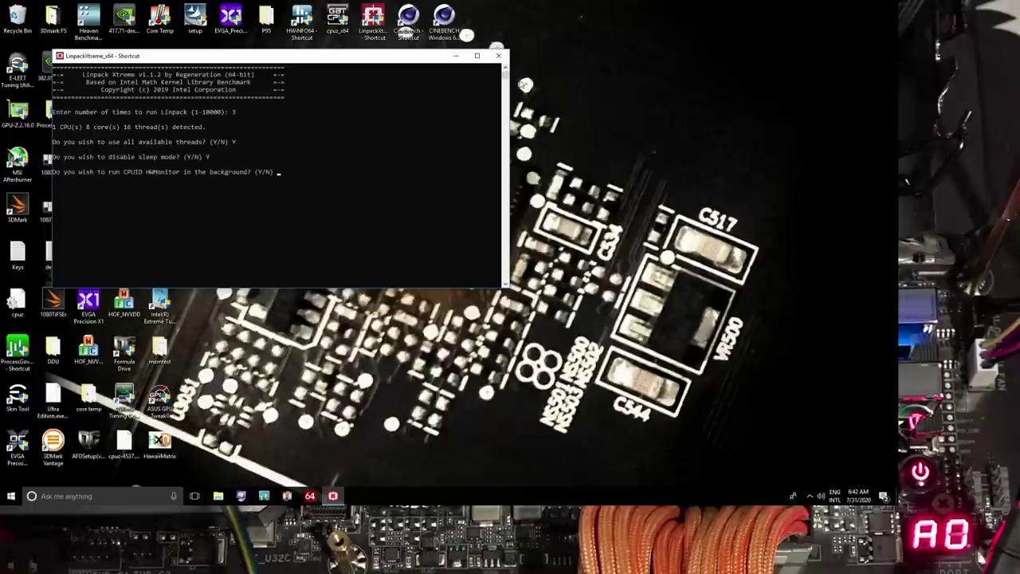
{"action": "type", "text": "N"}
{"action": "key", "text": "Return"}
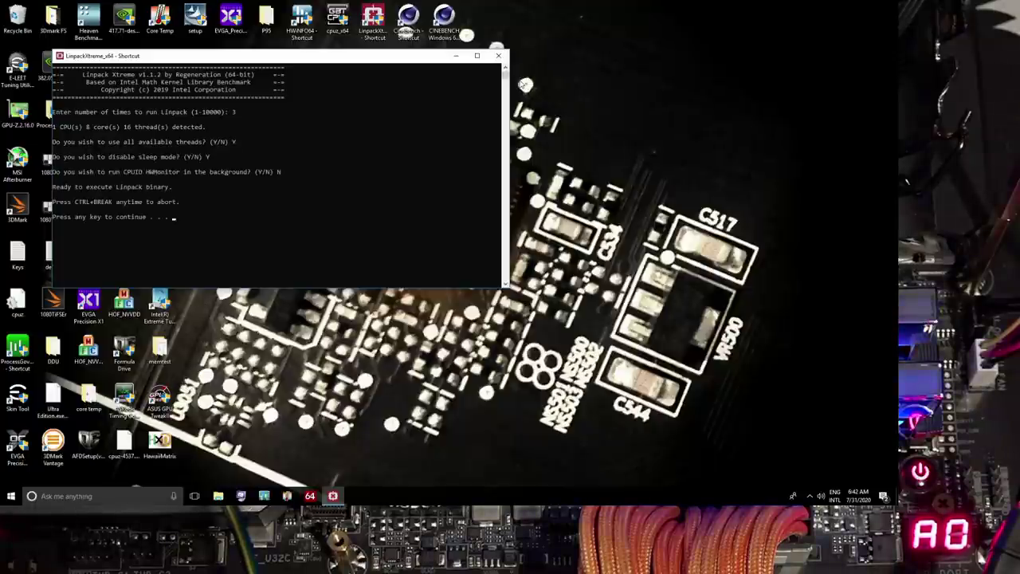
{"action": "key", "text": "Return"}
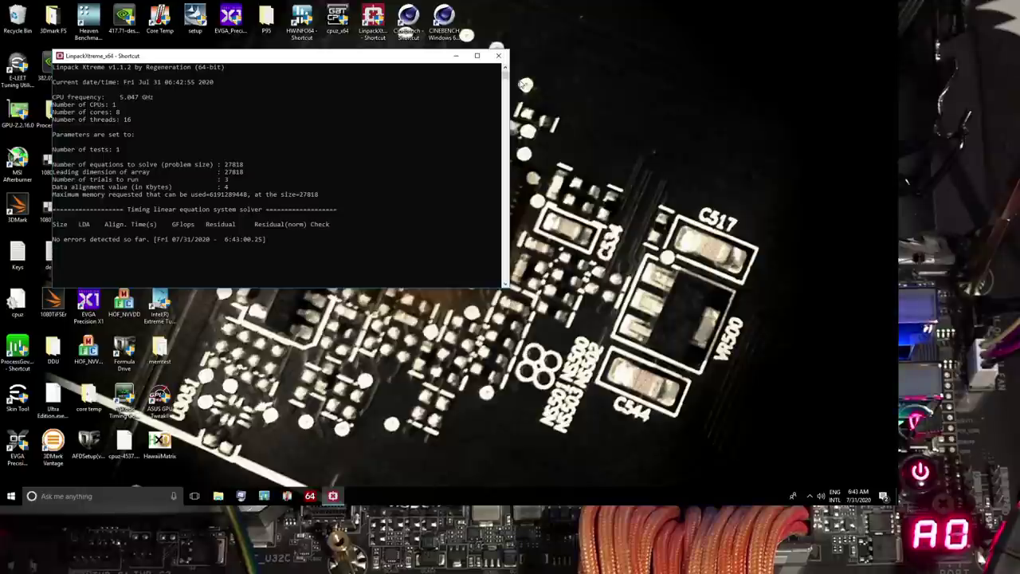
- Open Task Manager's memory performance graph and place it beside the Linpack window to monitor the stress test
{"action": "key", "text": "ctrl+shift+Escape"}
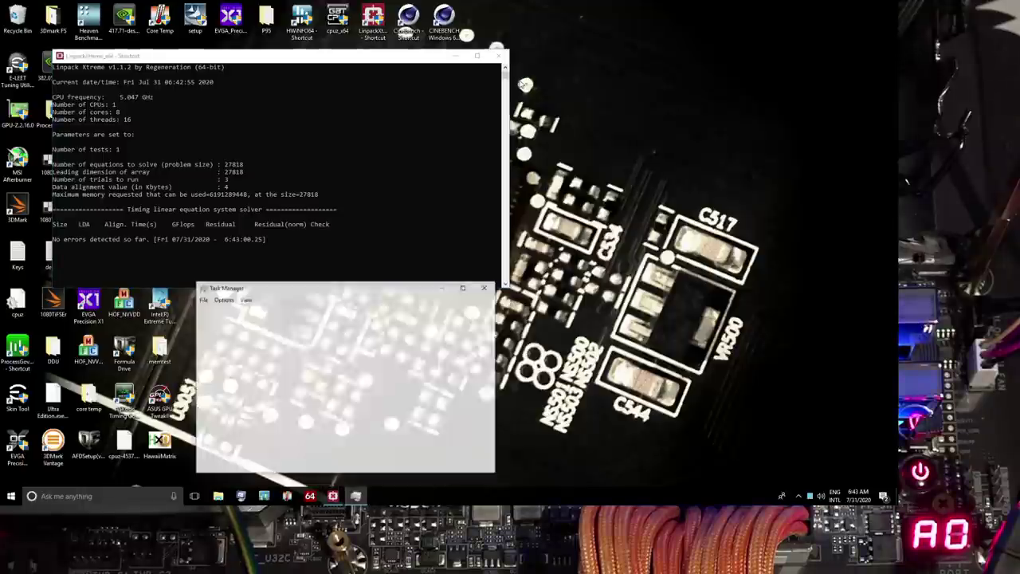
{"action": "left_click", "coordinate": [244, 311]}
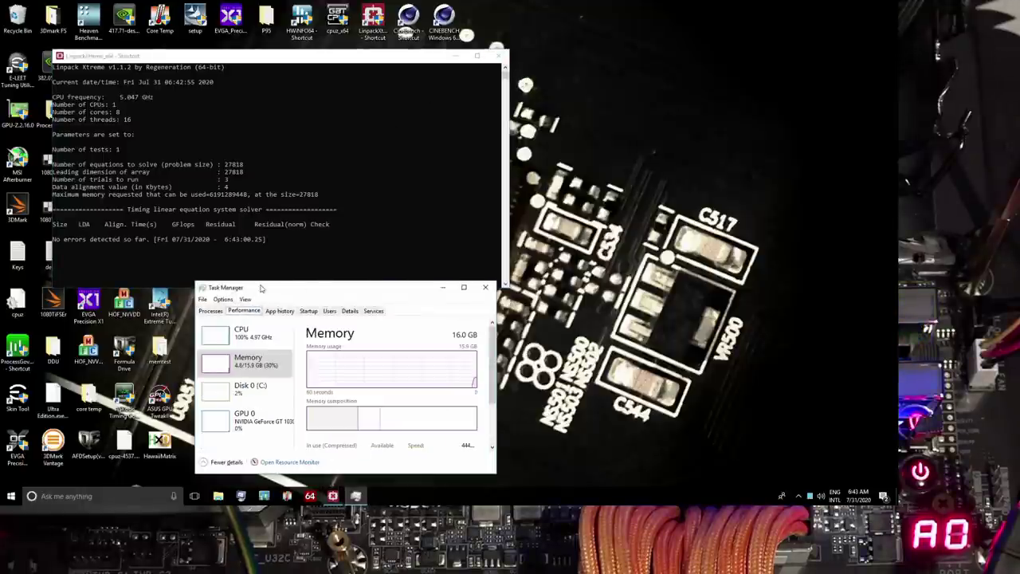
{"action": "left_click_drag", "start_coordinate": [260, 287], "coordinate": [588, 70]}
{"action": "left_click", "coordinate": [466, 142]}
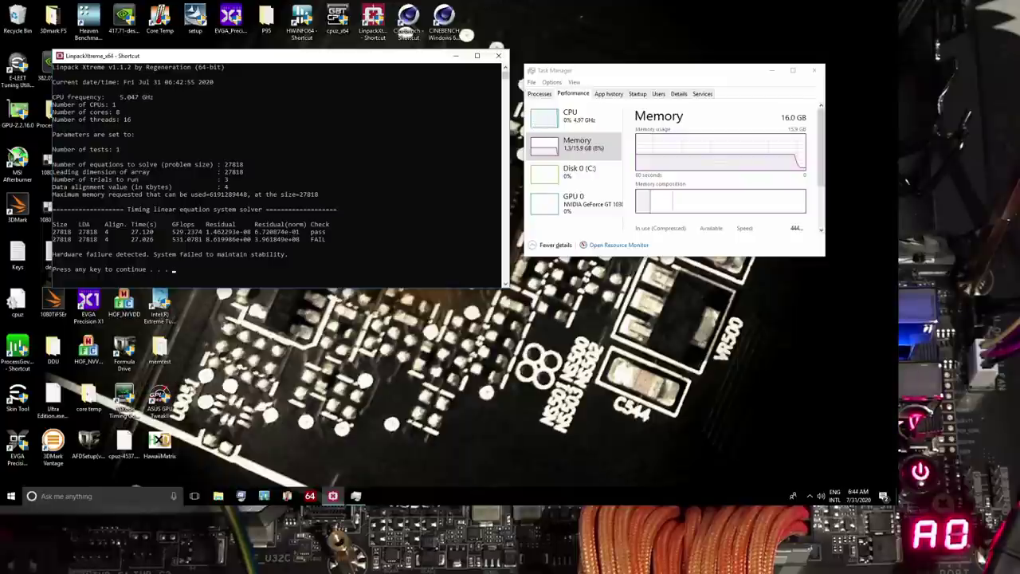
- Inspect the residual values of the second Linpack run, and close Linpack Xtreme and Task Manager
{"action": "left_click_drag", "start_coordinate": [187, 239], "coordinate": [239, 253]}
{"action": "left_click", "coordinate": [256, 249]}
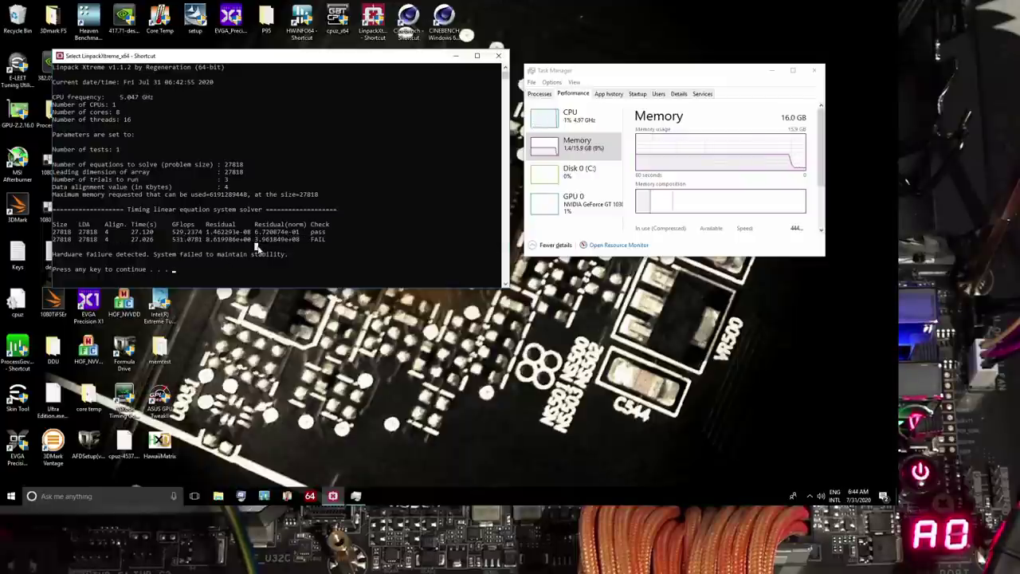
{"action": "left_click", "coordinate": [497, 56]}
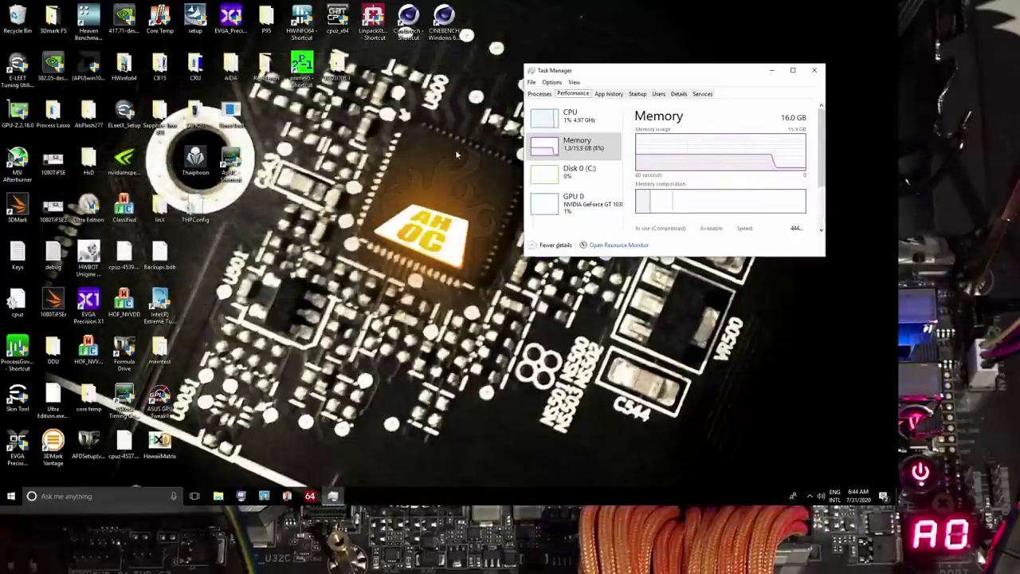
{"action": "left_click", "coordinate": [814, 70]}
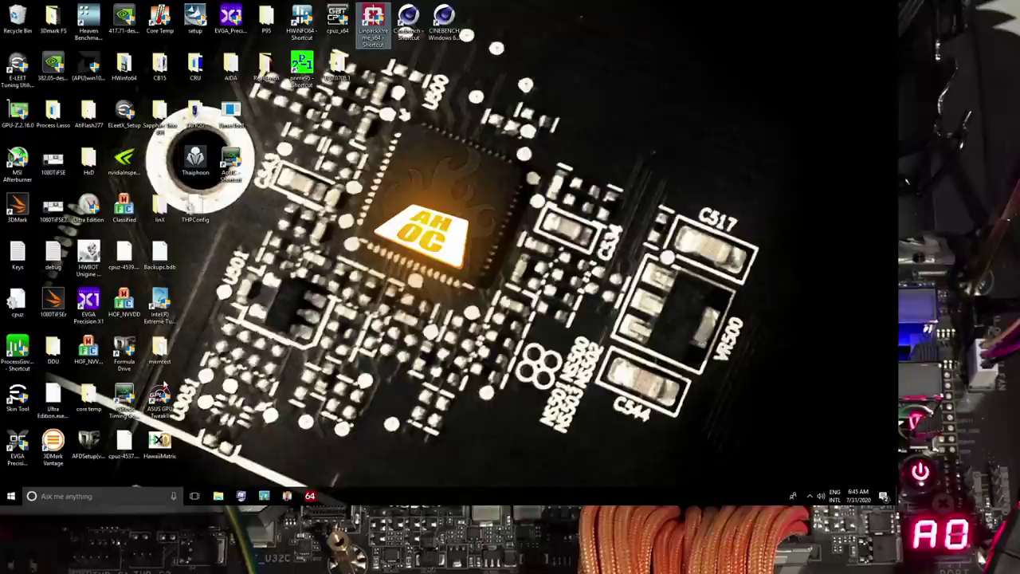
- Review the commands in the memtest folder's test 14GB batch file, and run it to start the MemTest instances
{"action": "double_click", "coordinate": [160, 349]}
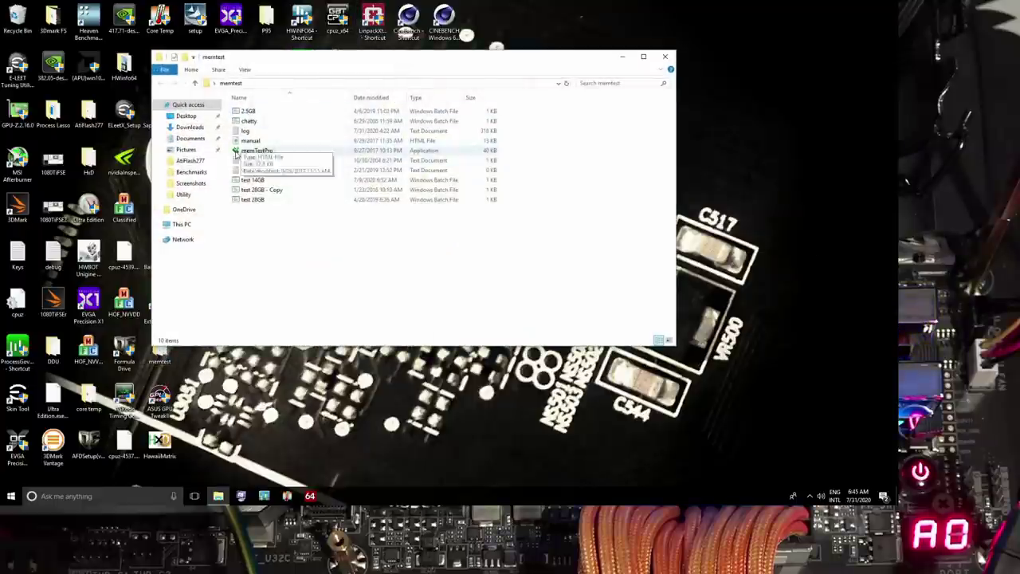
{"action": "left_click", "coordinate": [265, 182]}
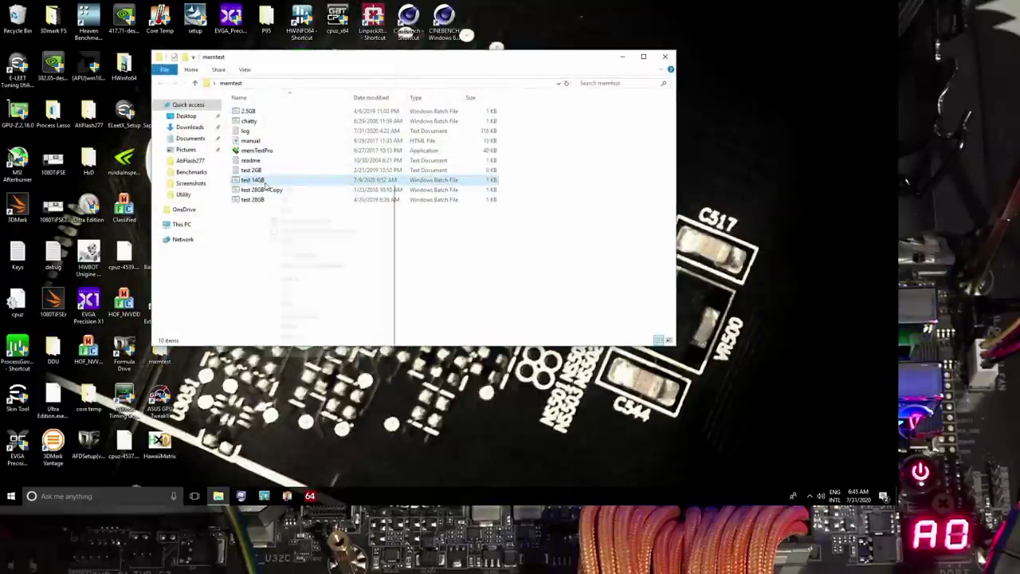
{"action": "right_click", "coordinate": [265, 182]}
{"action": "left_click", "coordinate": [284, 201]}
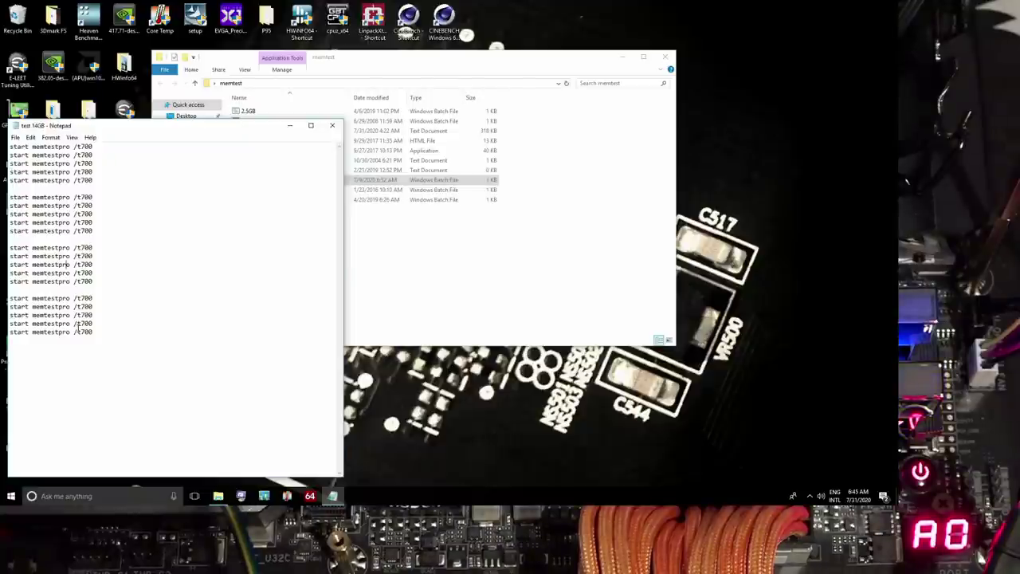
{"action": "left_click", "coordinate": [332, 126]}
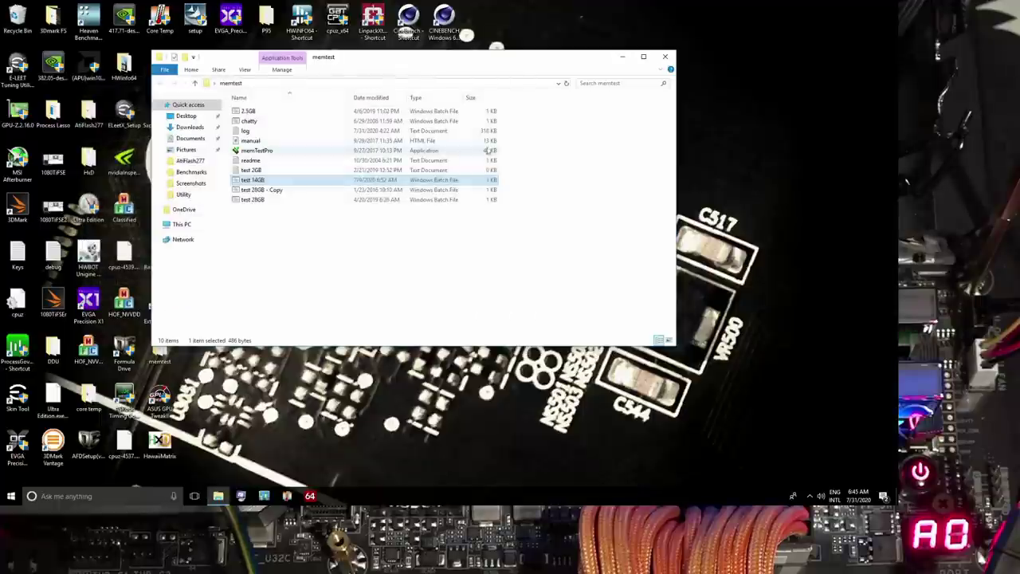
{"action": "left_click", "coordinate": [664, 56]}
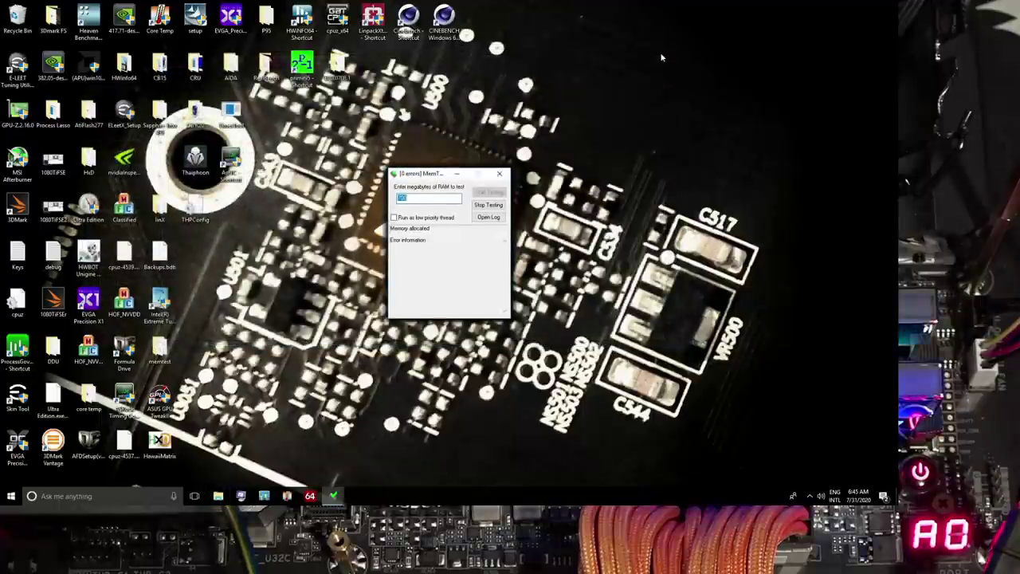
- Check all running MemTest instances for coverage and errors, and view the system's memory usage in Task Manager
{"action": "key", "text": "super+Tab"}
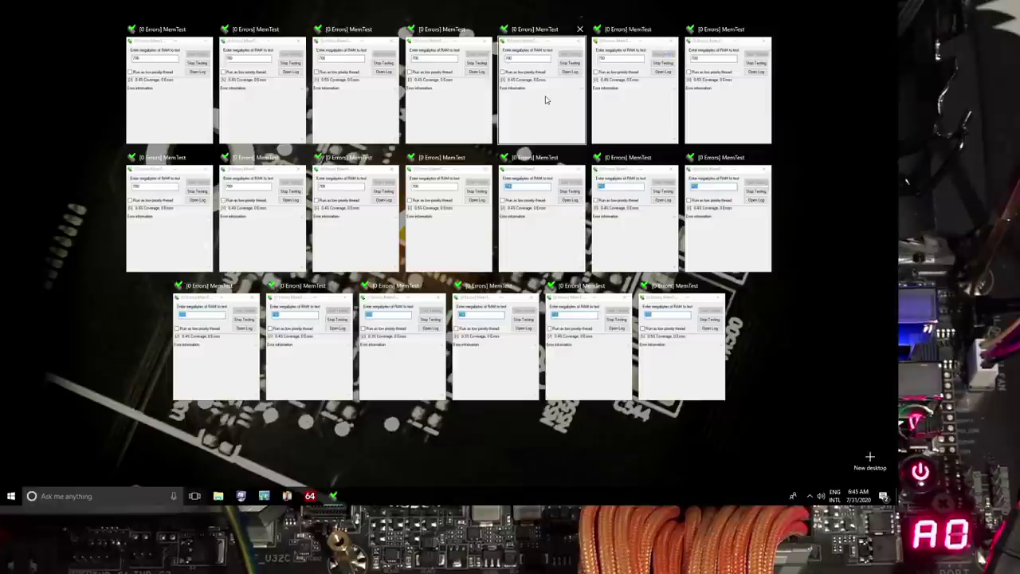
{"action": "key", "text": "ctrl+shift+Escape"}
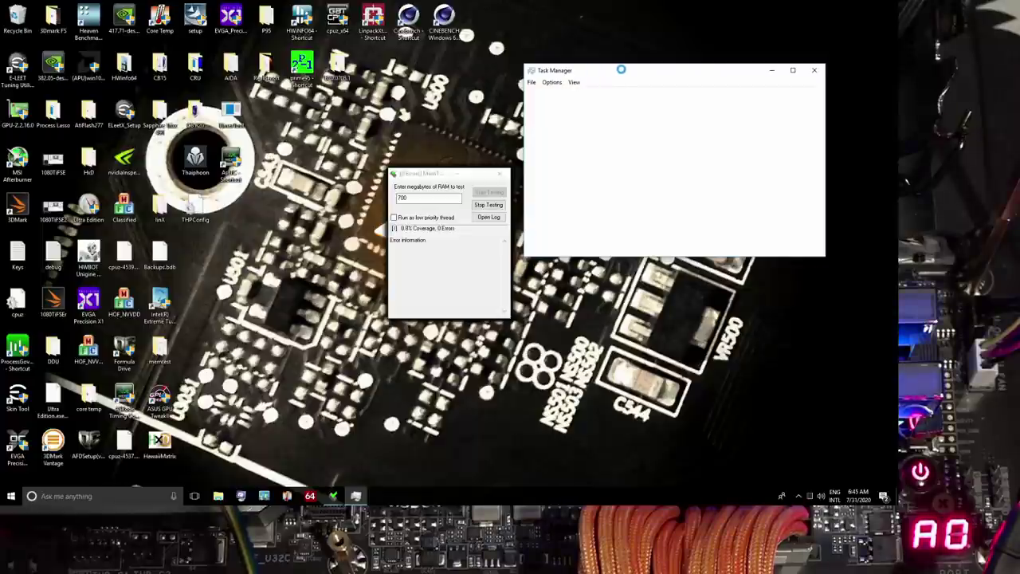
{"action": "left_click", "coordinate": [677, 94]}
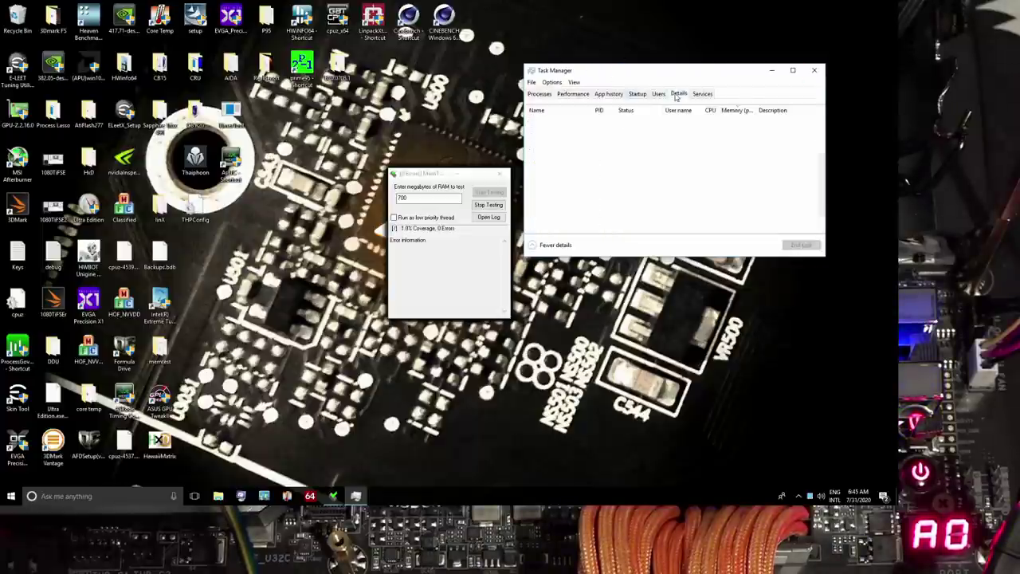
{"action": "left_click", "coordinate": [575, 94]}
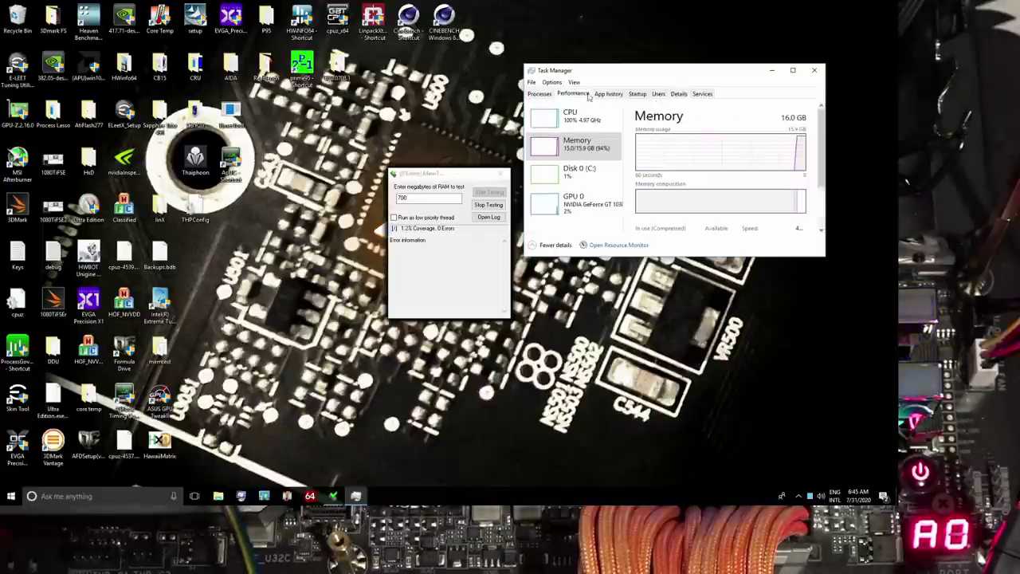
{"action": "left_click", "coordinate": [492, 171]}
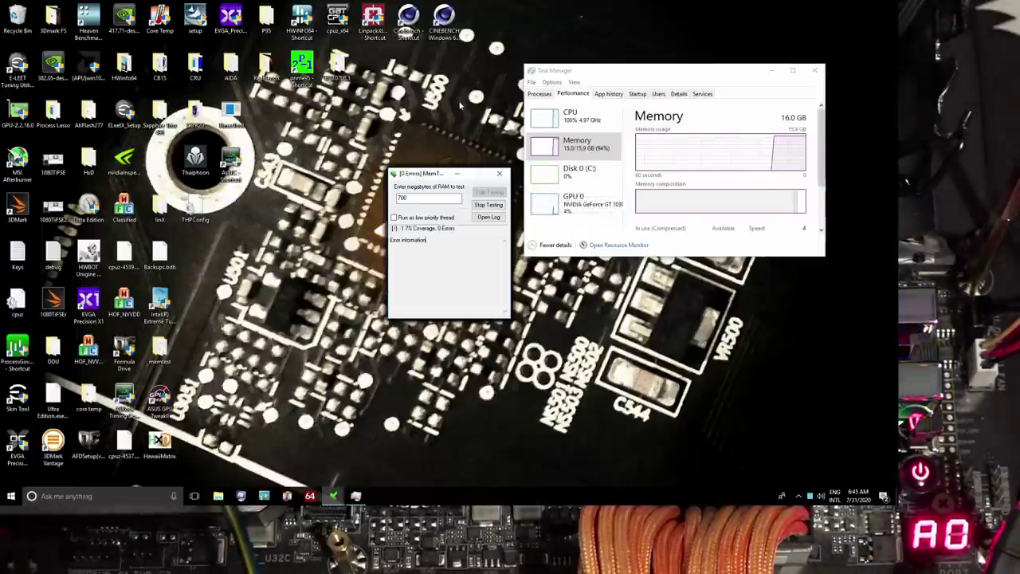
{"action": "key", "text": "super+Tab"}
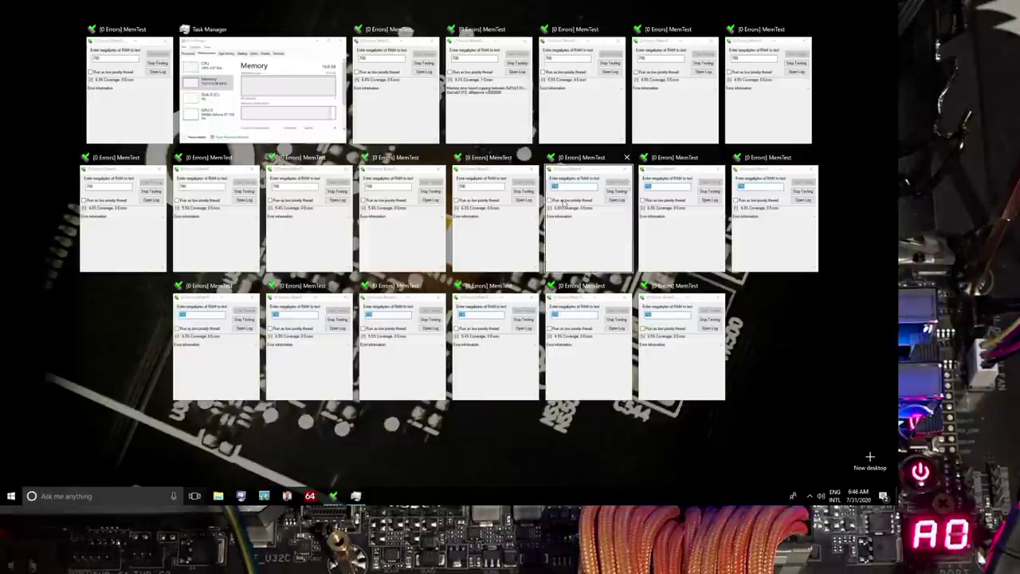
{"action": "left_click", "coordinate": [577, 131]}
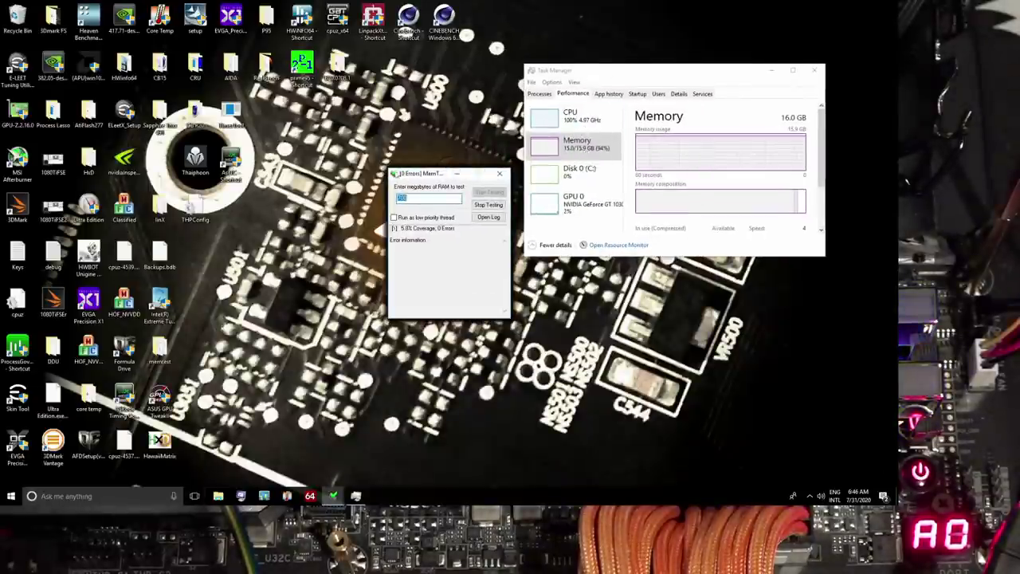
- Spread the stacked MemTest windows across the desktop and check every instance for memory errors
{"action": "left_click_drag", "start_coordinate": [414, 179], "coordinate": [168, 86]}
{"action": "left_click_drag", "start_coordinate": [429, 180], "coordinate": [194, 251]}
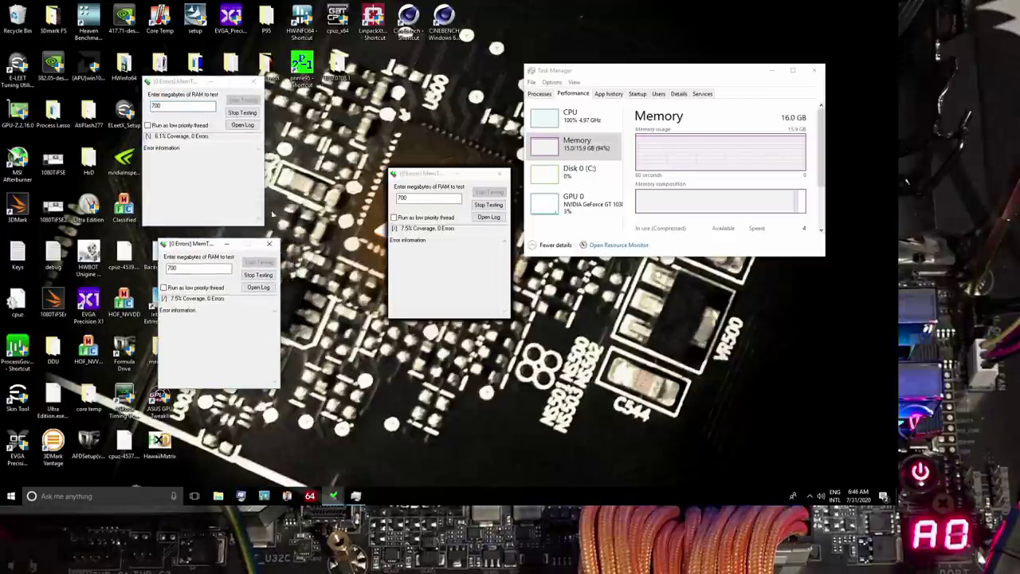
{"action": "left_click_drag", "start_coordinate": [415, 178], "coordinate": [295, 67]}
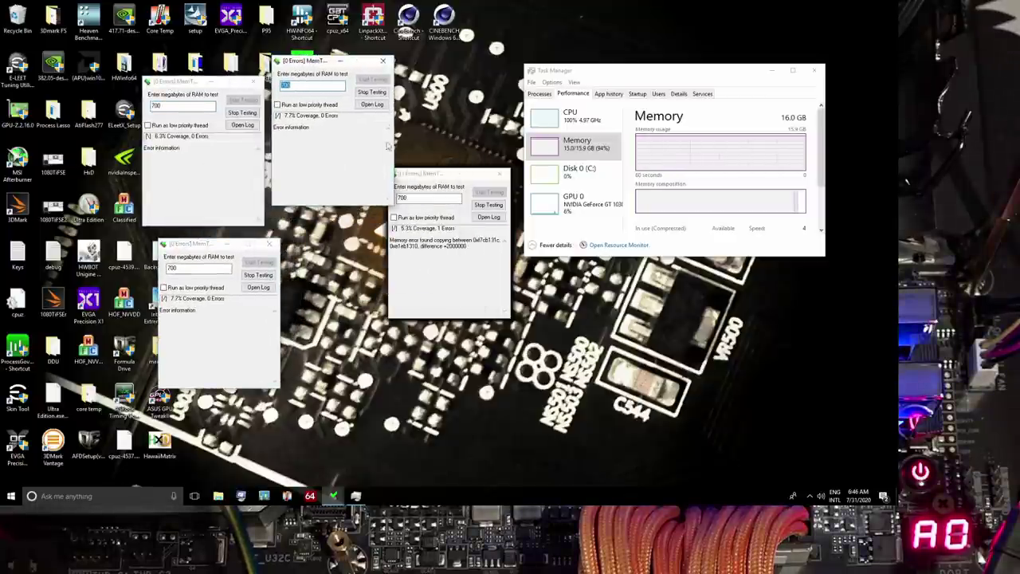
{"action": "left_click_drag", "start_coordinate": [415, 177], "coordinate": [327, 279]}
{"action": "left_click", "coordinate": [413, 173]}
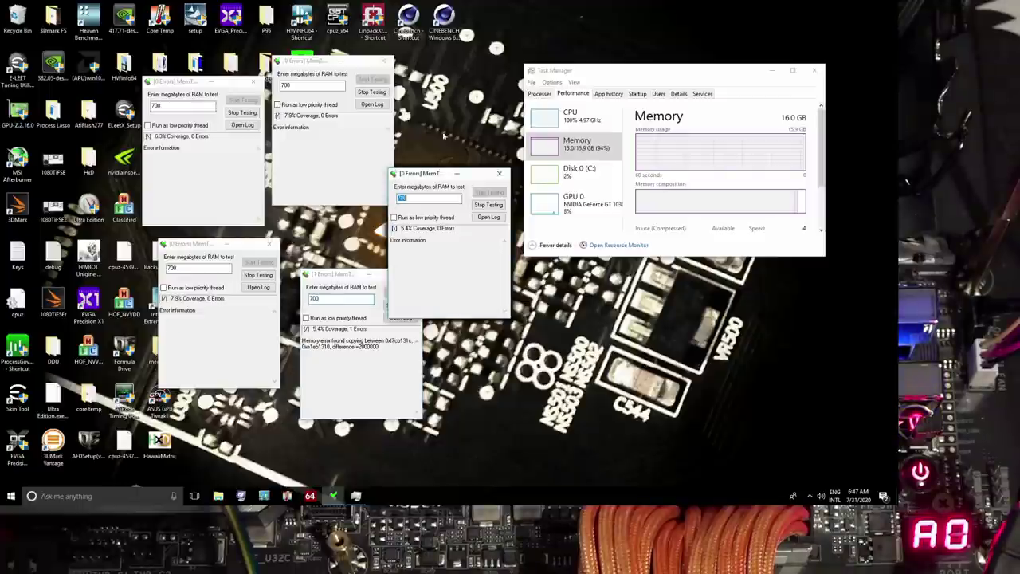
{"action": "left_click_drag", "start_coordinate": [413, 174], "coordinate": [614, 30]}
{"action": "left_click_drag", "start_coordinate": [430, 173], "coordinate": [595, 244]}
{"action": "key", "text": "super+Tab"}
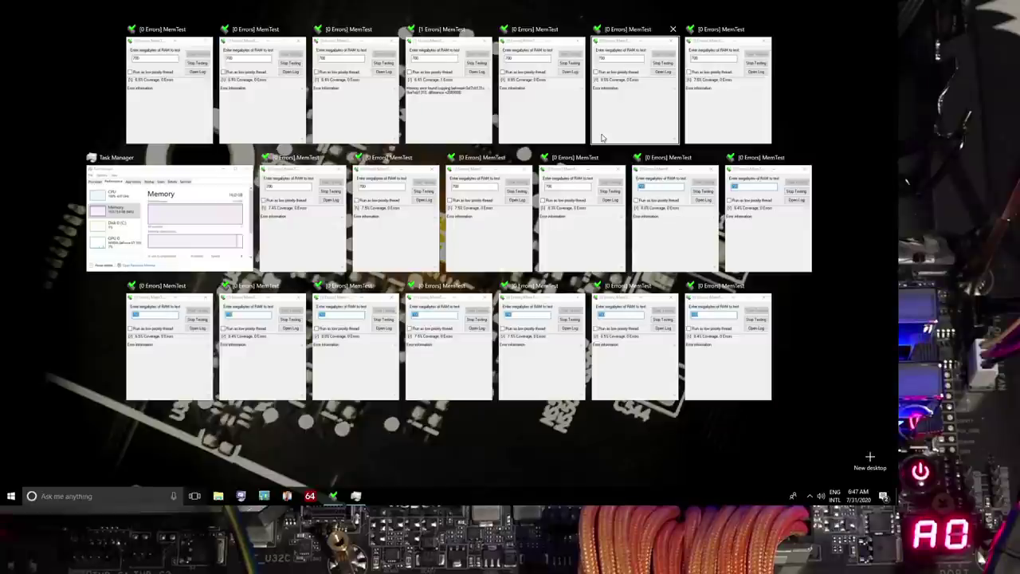
{"action": "left_click", "coordinate": [625, 139]}
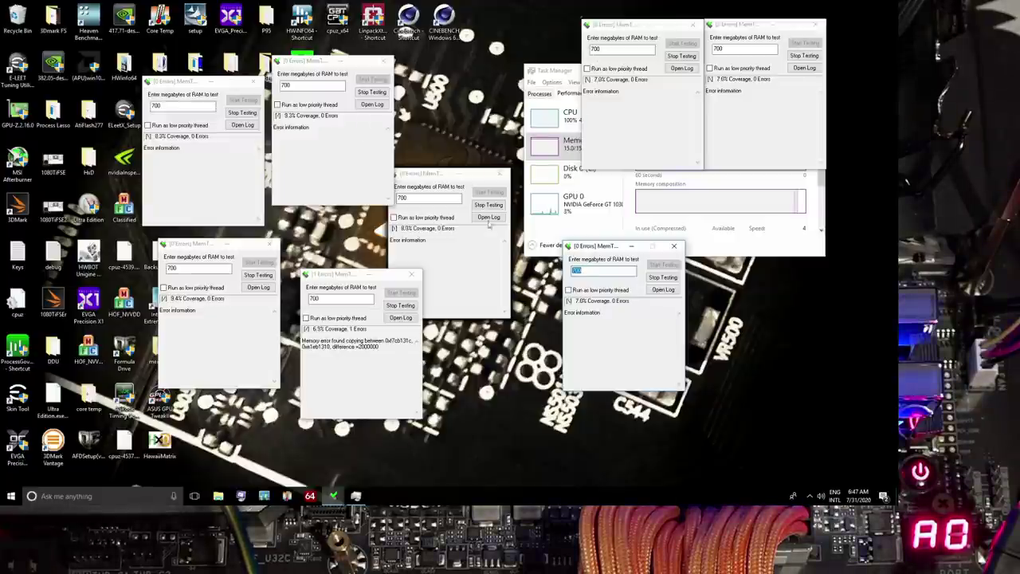
- Close Task Manager and the MemTest instances, and restart the computer into the BIOS setup
{"action": "left_click_drag", "start_coordinate": [549, 71], "coordinate": [513, 68]}
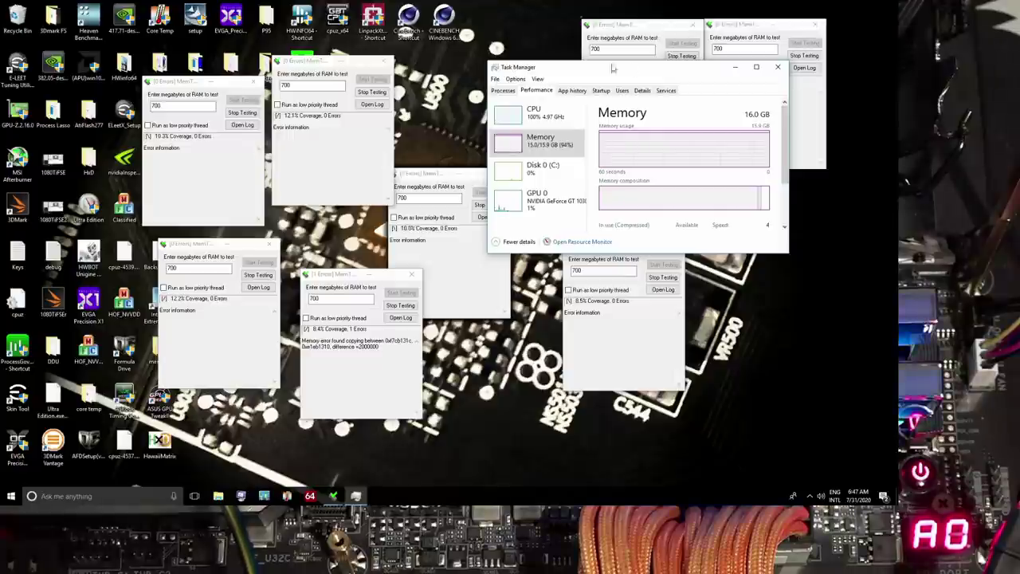
{"action": "key", "text": "alt+Tab"}
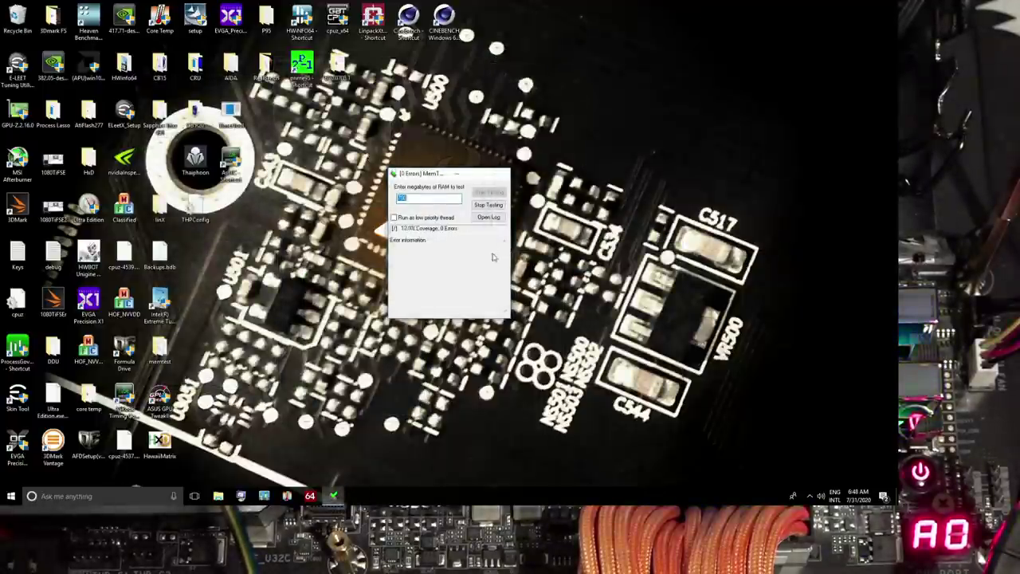
{"action": "left_click", "coordinate": [11, 496]}
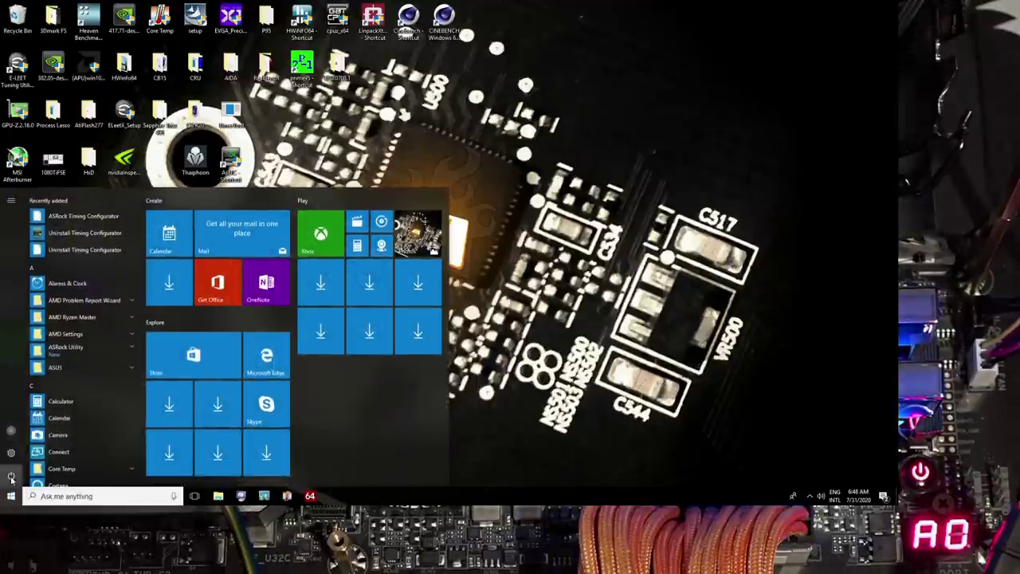
{"action": "left_click", "coordinate": [12, 476]}
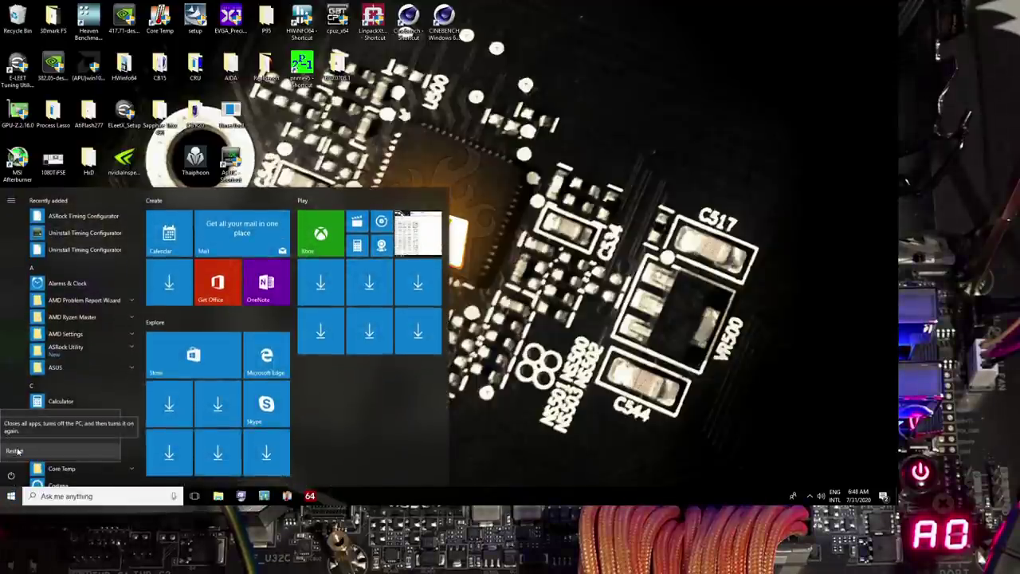
{"action": "left_click", "coordinate": [16, 451]}
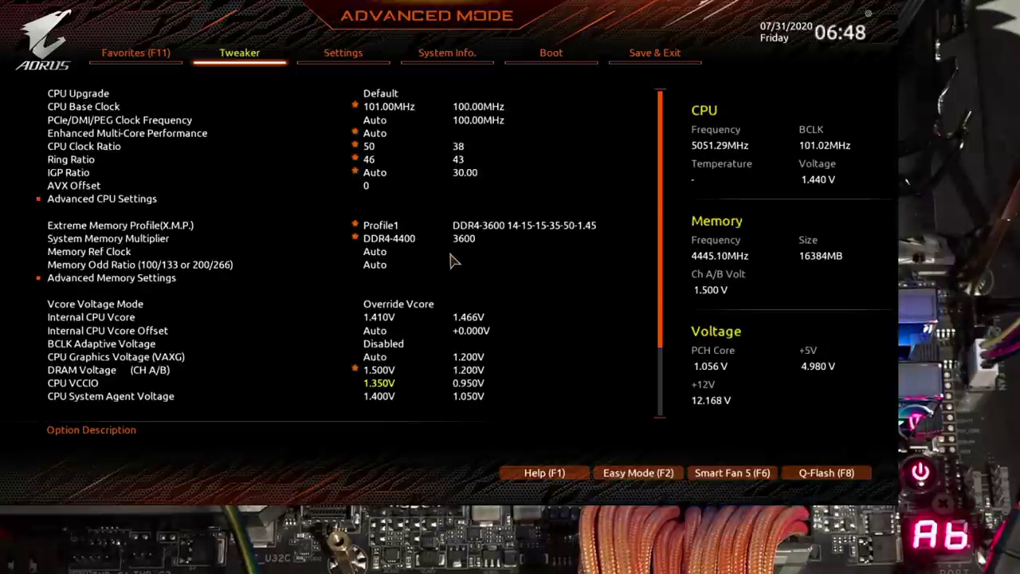
- Open the Advanced Memory Settings from the BIOS Tweaker page
{"action": "key", "text": "Down"}
{"action": "key", "text": "Down"}
{"action": "key", "text": "Down"}
{"action": "key", "text": "Down"}
{"action": "key", "text": "Down"}
{"action": "key", "text": "Down"}
{"action": "key", "text": "Down"}
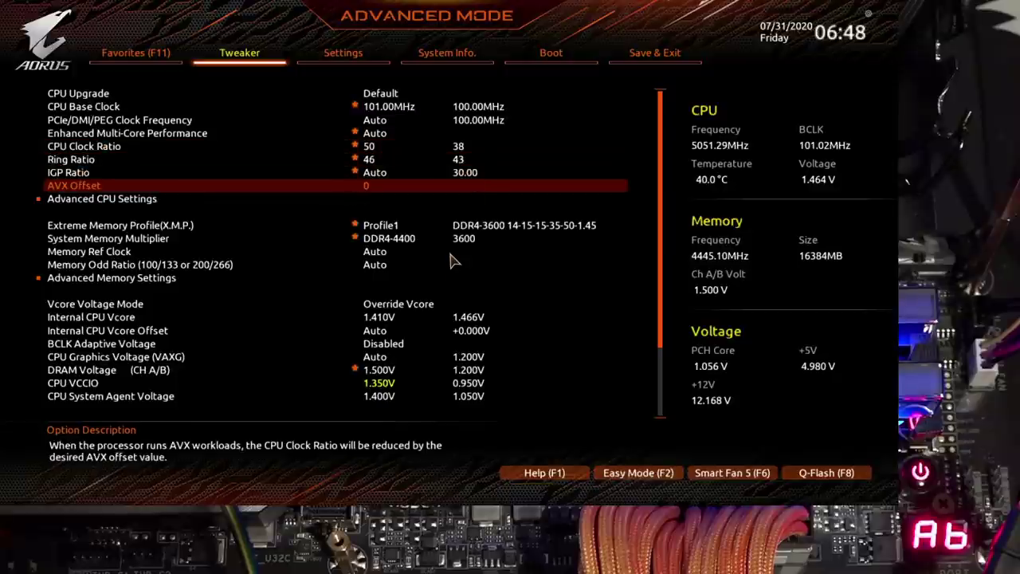
{"action": "key", "text": "Down"}
{"action": "key", "text": "Down"}
{"action": "key", "text": "Down"}
{"action": "key", "text": "Down"}
{"action": "key", "text": "Down"}
{"action": "key", "text": "Down"}
{"action": "key", "text": "Down"}
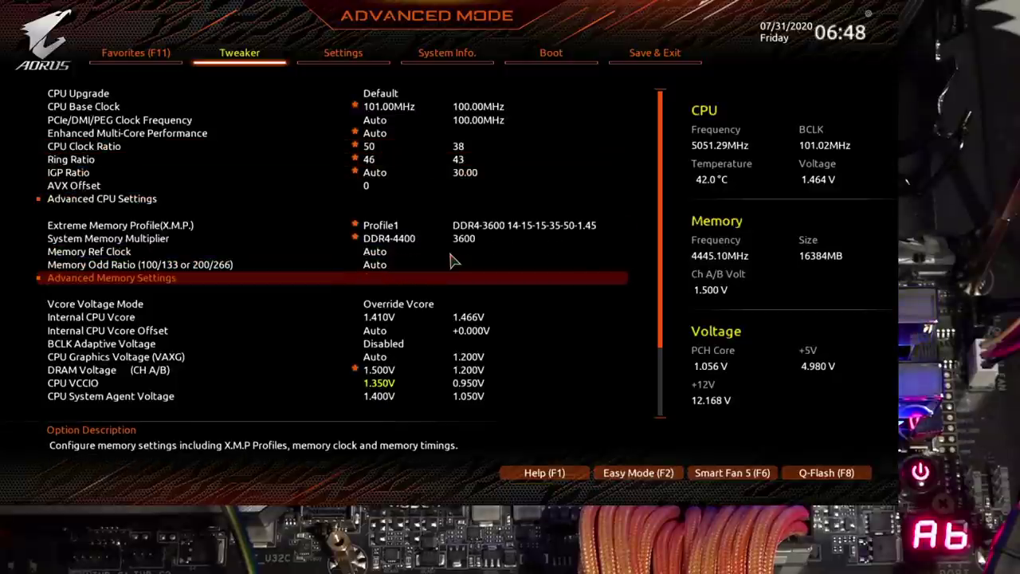
{"action": "key", "text": "Up"}
{"action": "key", "text": "Return"}
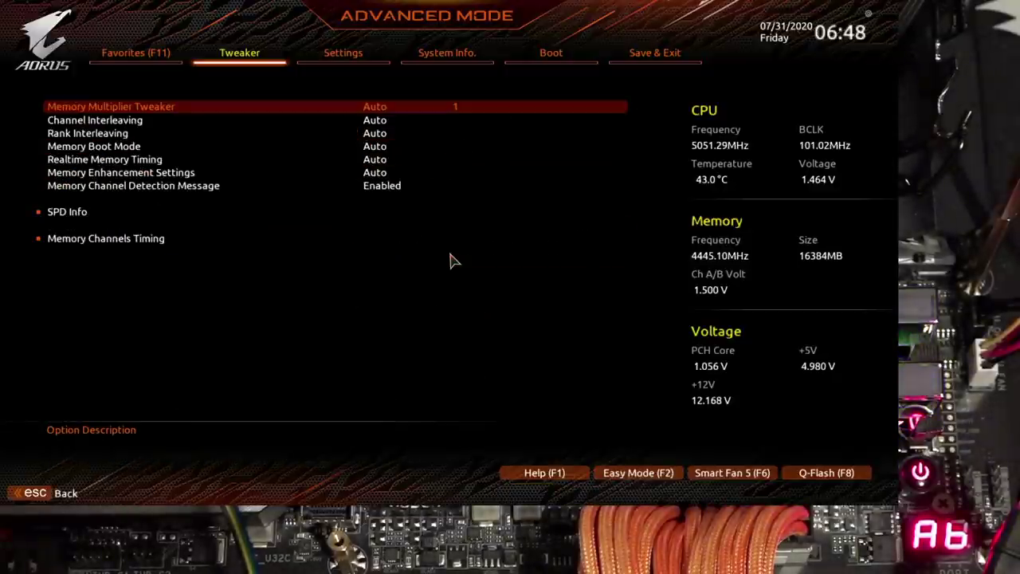
- Open the Memory Channels Timing page and go to the standard timings below CAS Latency
{"action": "key", "text": "Down"}
{"action": "key", "text": "Down"}
{"action": "key", "text": "Down"}
{"action": "key", "text": "Down"}
{"action": "key", "text": "Down"}
{"action": "key", "text": "Down"}
{"action": "key", "text": "Down"}
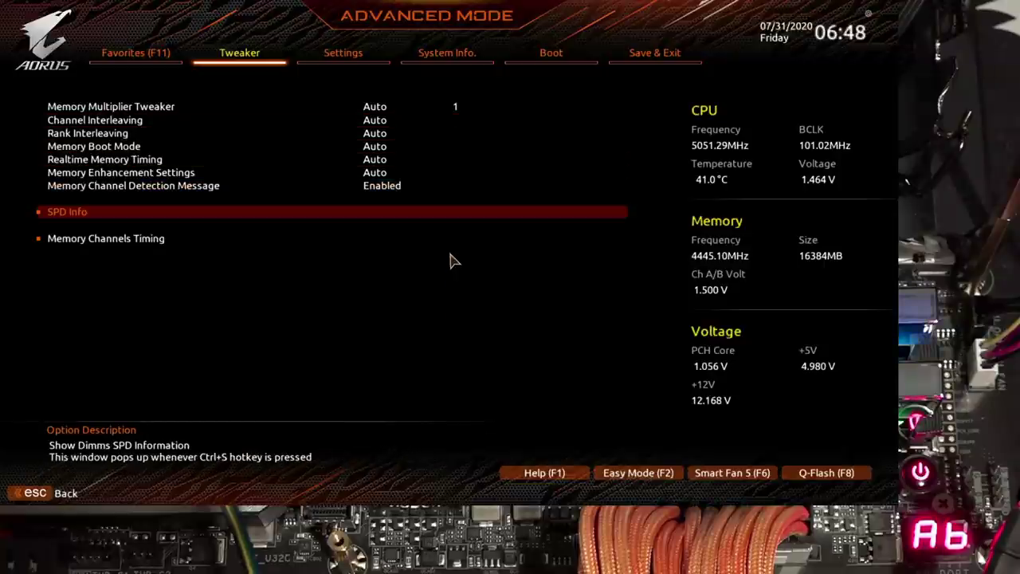
{"action": "key", "text": "Down"}
{"action": "key", "text": "Return"}
{"action": "key", "text": "Down"}
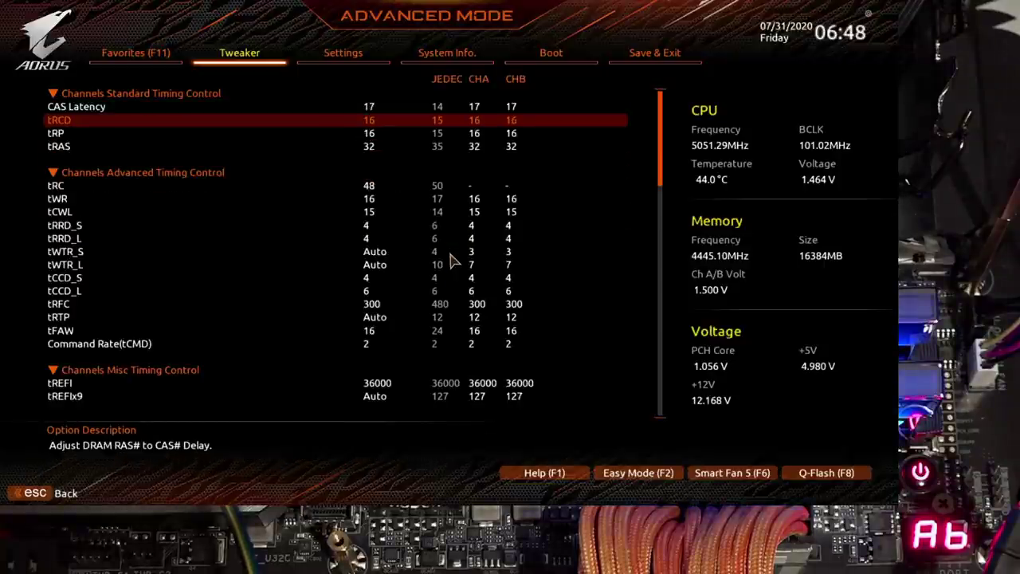